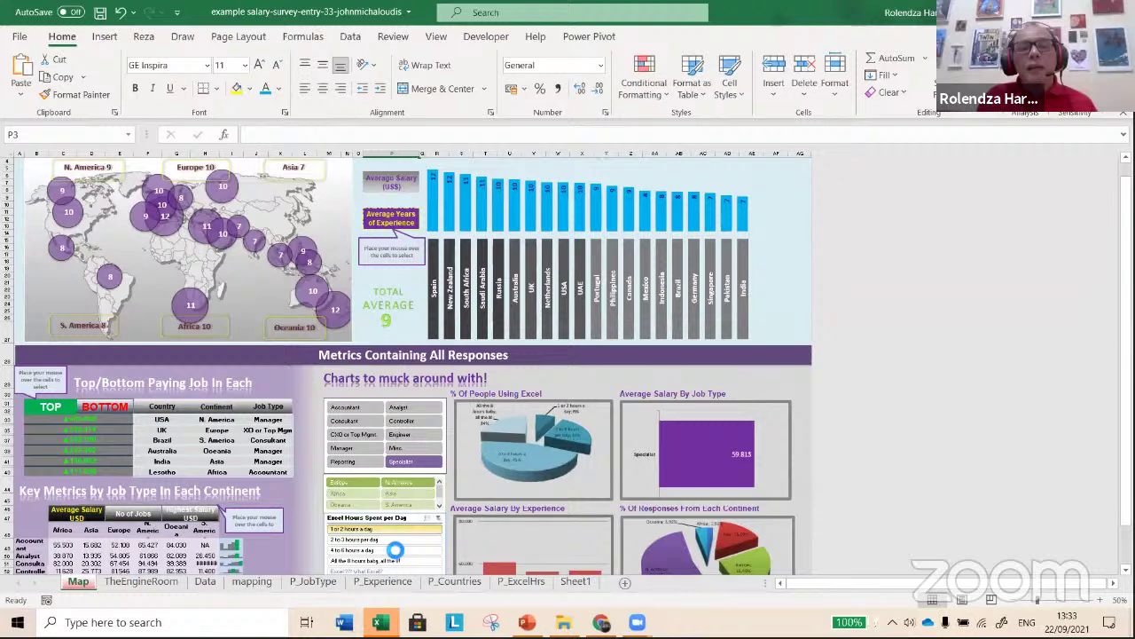
- Filter the salary charts to 4 to 6 hours a day, trying job type CXO or Top Mgmt. before settling on Accountant
{"action": "left_click", "coordinate": [390, 549]}
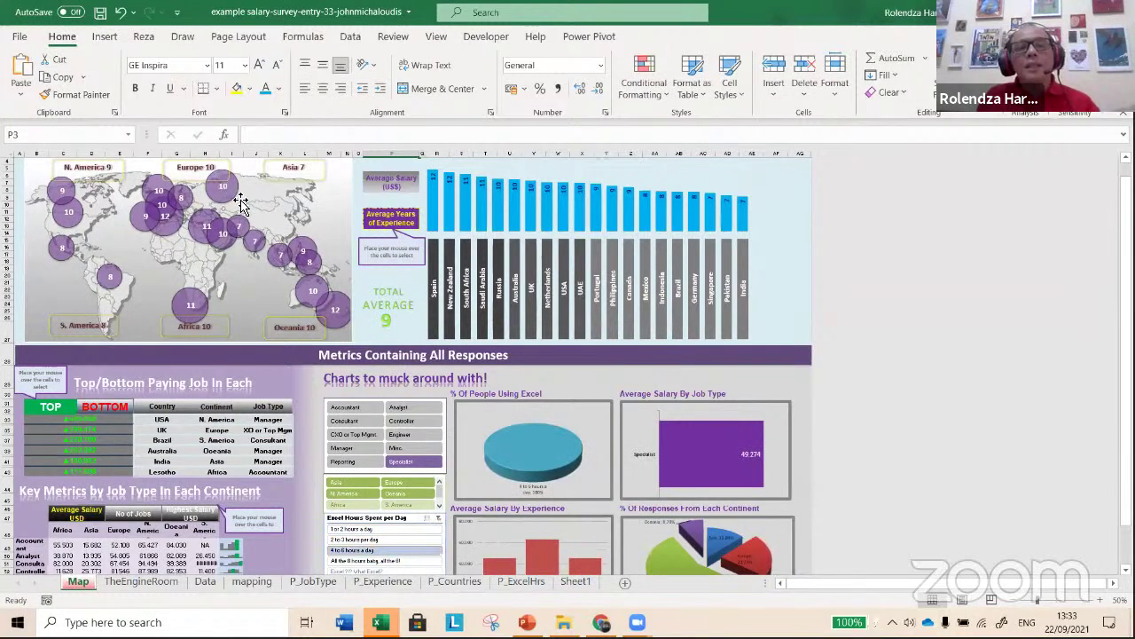
{"action": "left_click", "coordinate": [366, 433]}
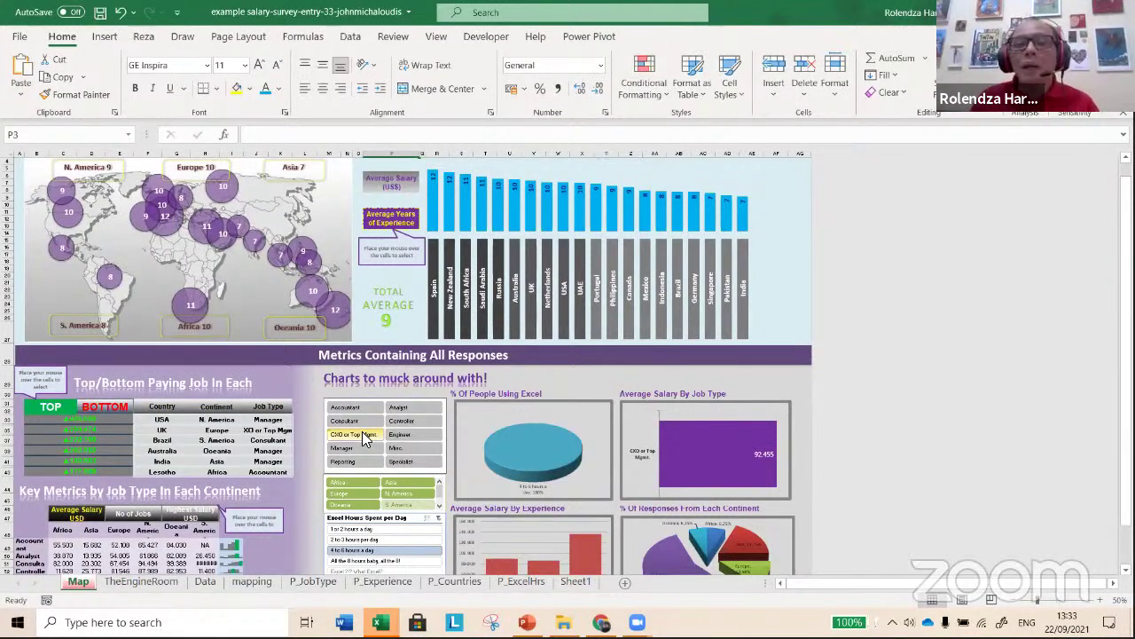
{"action": "left_click", "coordinate": [353, 407]}
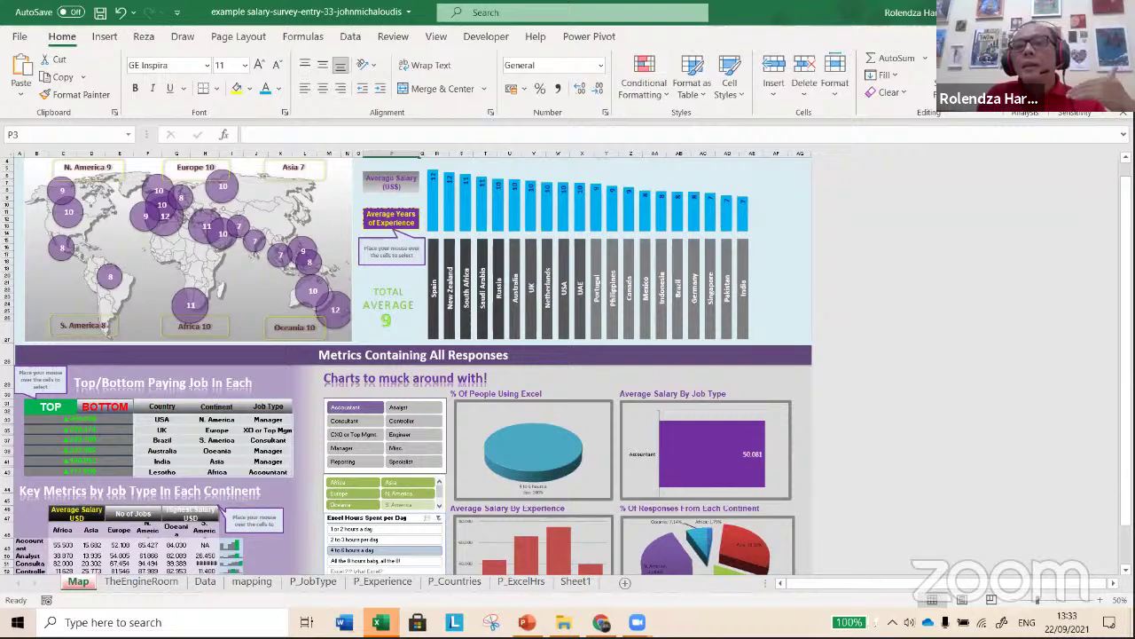
- Switch to the salary-survey-entry-20 workbook
{"action": "key", "text": "ctrl+Tab"}
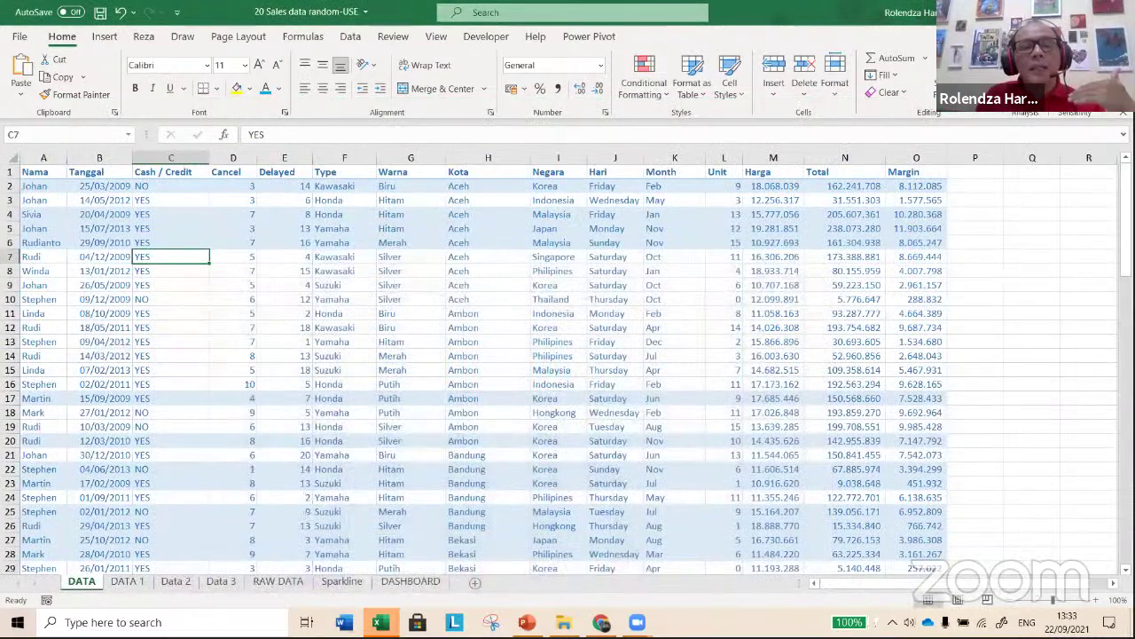
{"action": "left_click", "coordinate": [380, 622]}
{"action": "left_click", "coordinate": [396, 561]}
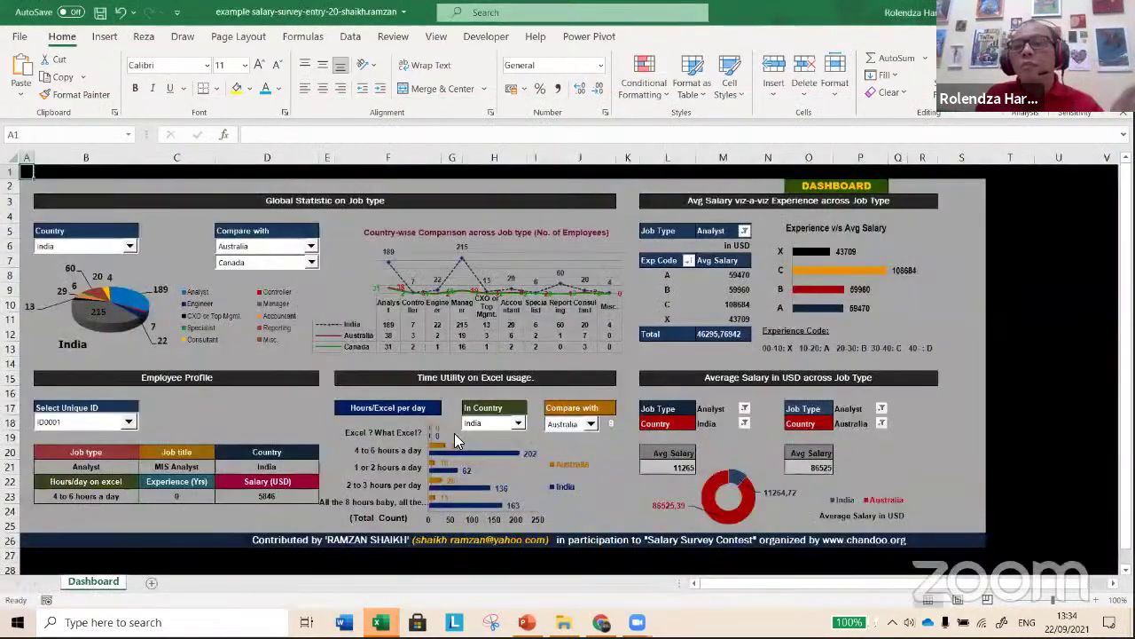
- Set the global statistic's country to Iran and after that Italy, with Azerbaijan as the first comparison country
{"action": "left_click", "coordinate": [133, 250]}
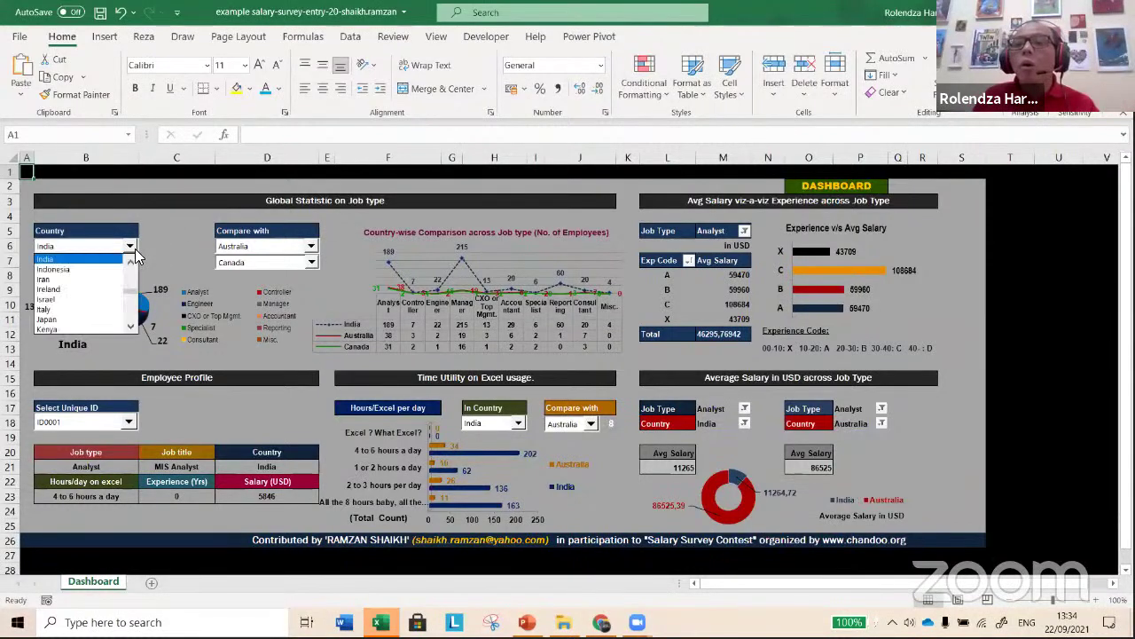
{"action": "left_click", "coordinate": [102, 279]}
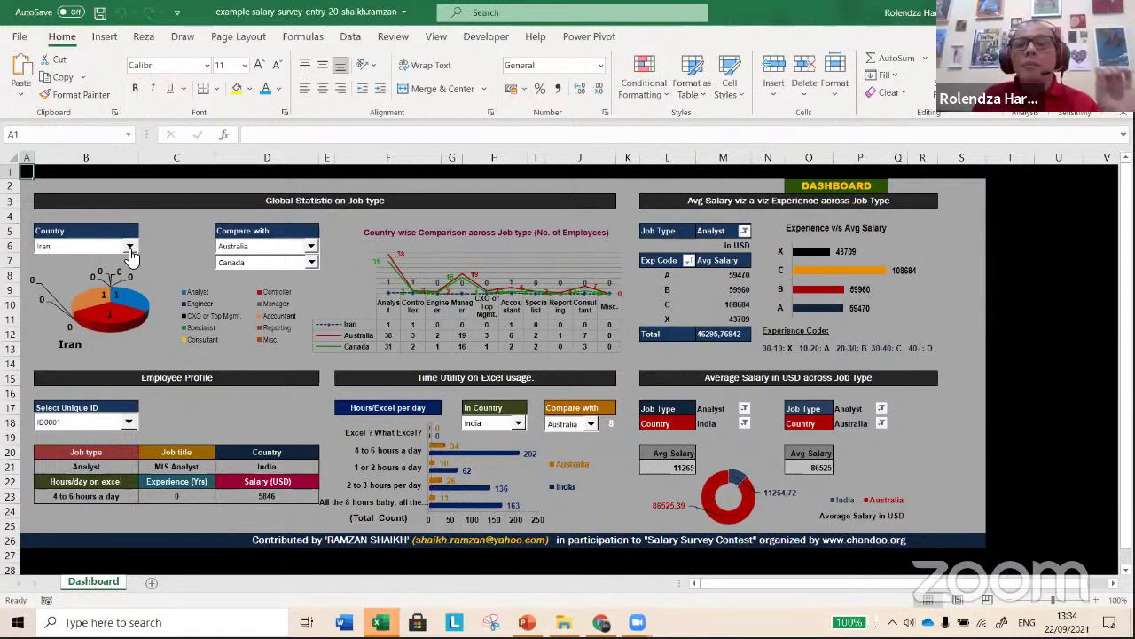
{"action": "left_click", "coordinate": [130, 249]}
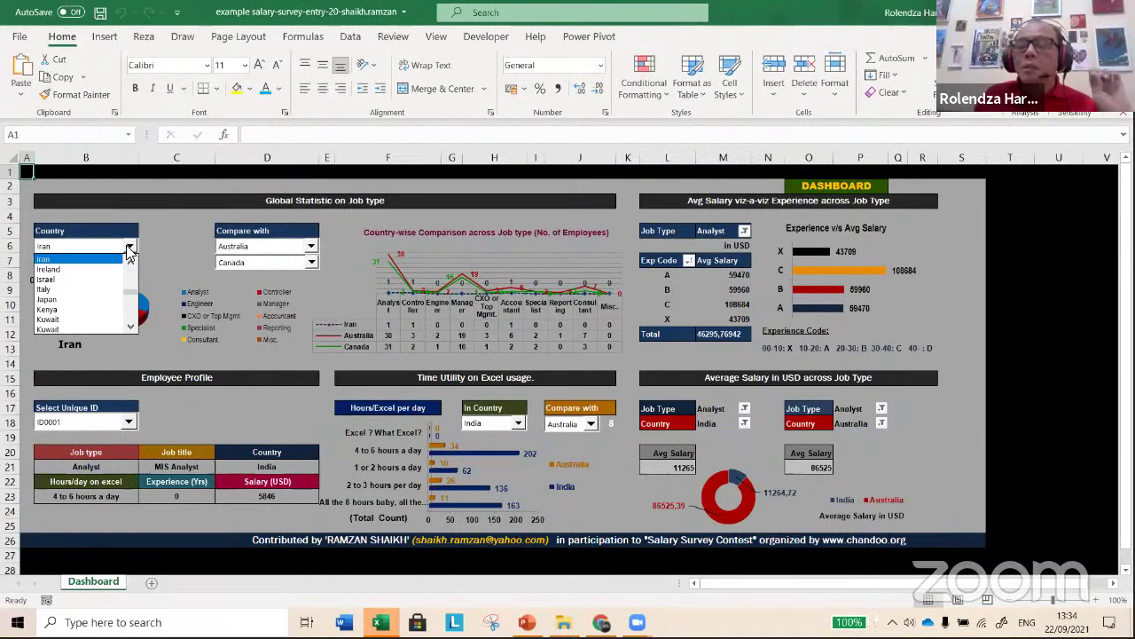
{"action": "left_click", "coordinate": [97, 288]}
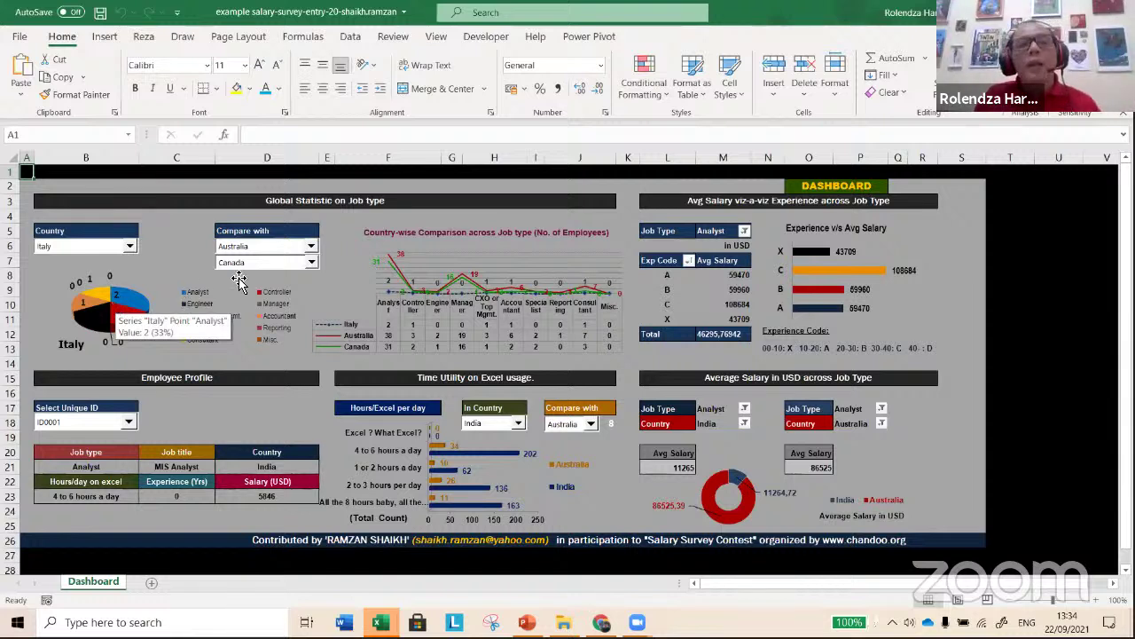
{"action": "left_click", "coordinate": [250, 248]}
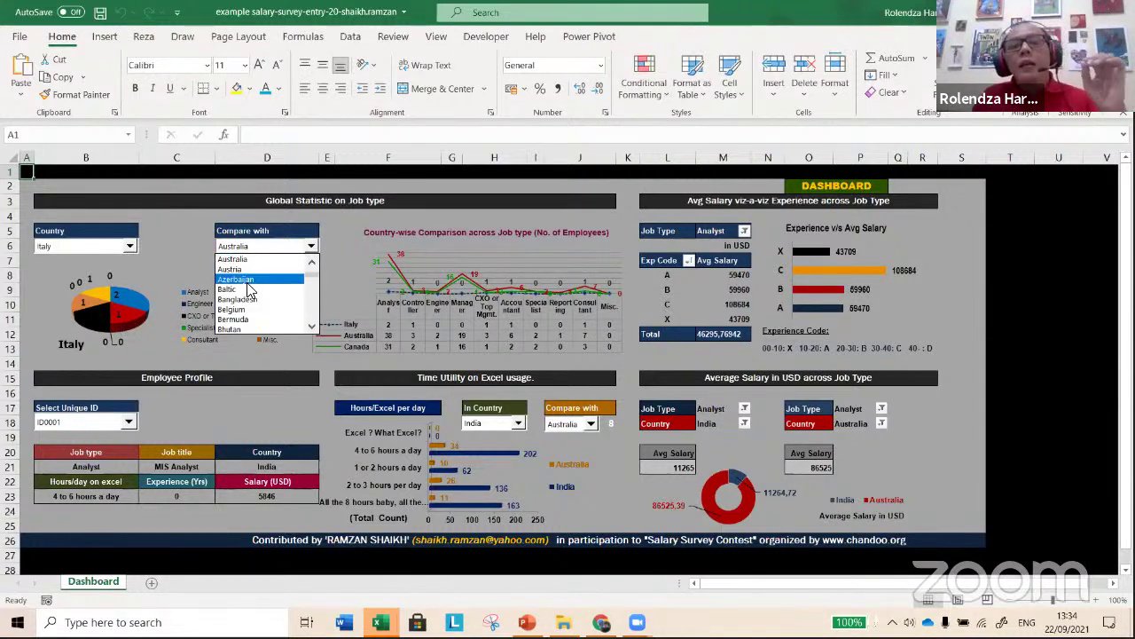
{"action": "left_click", "coordinate": [248, 280]}
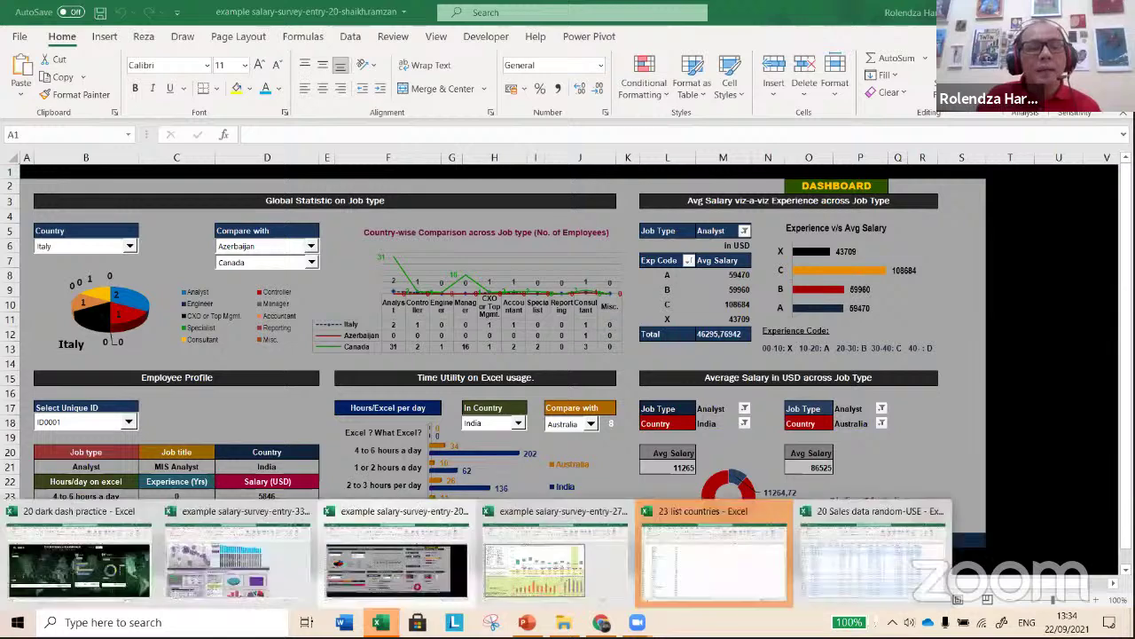
- In the salary-survey-entry-27 workbook, compare by PPP adjusted dollar salaries, and finally by salaries as times of per capita GDP
{"action": "mouse_move", "coordinate": [375, 612]}
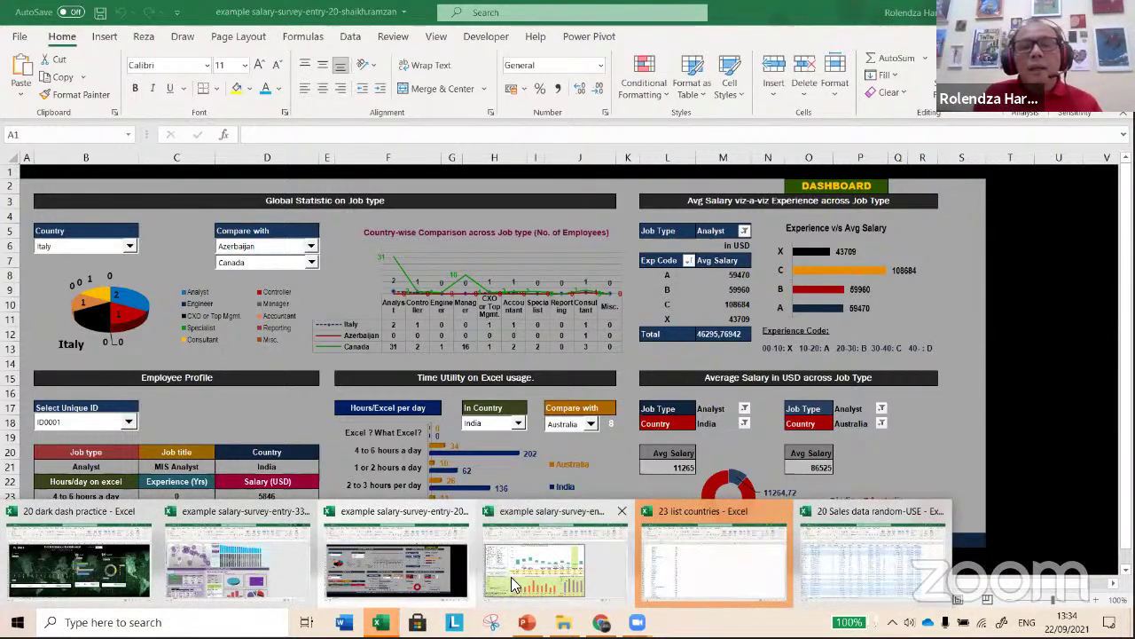
{"action": "left_click", "coordinate": [534, 559]}
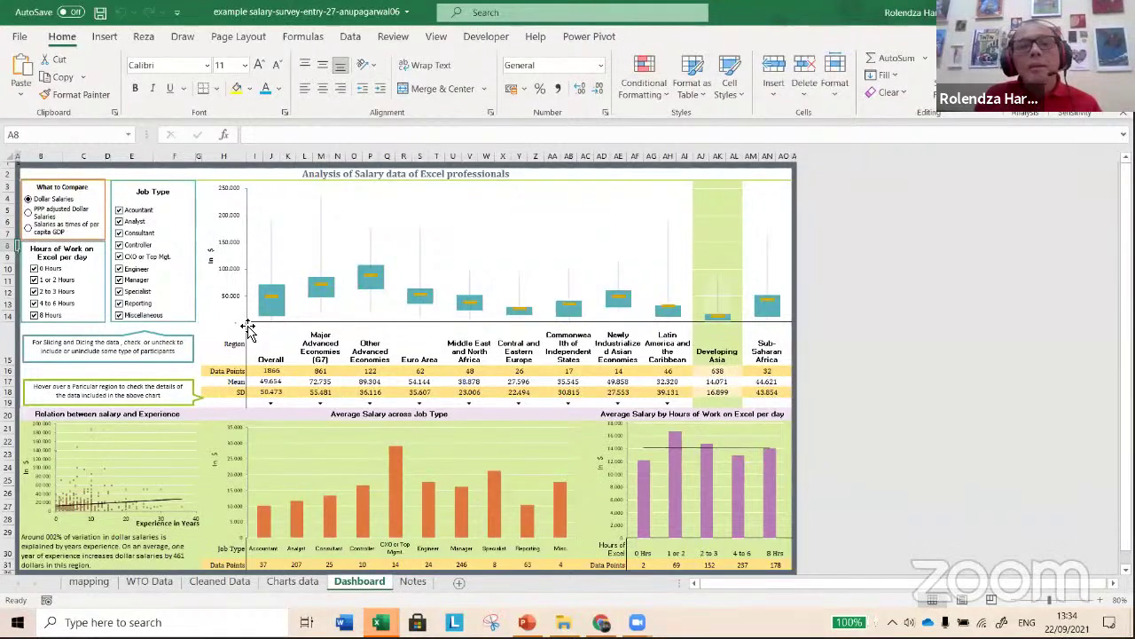
{"action": "left_click", "coordinate": [29, 213]}
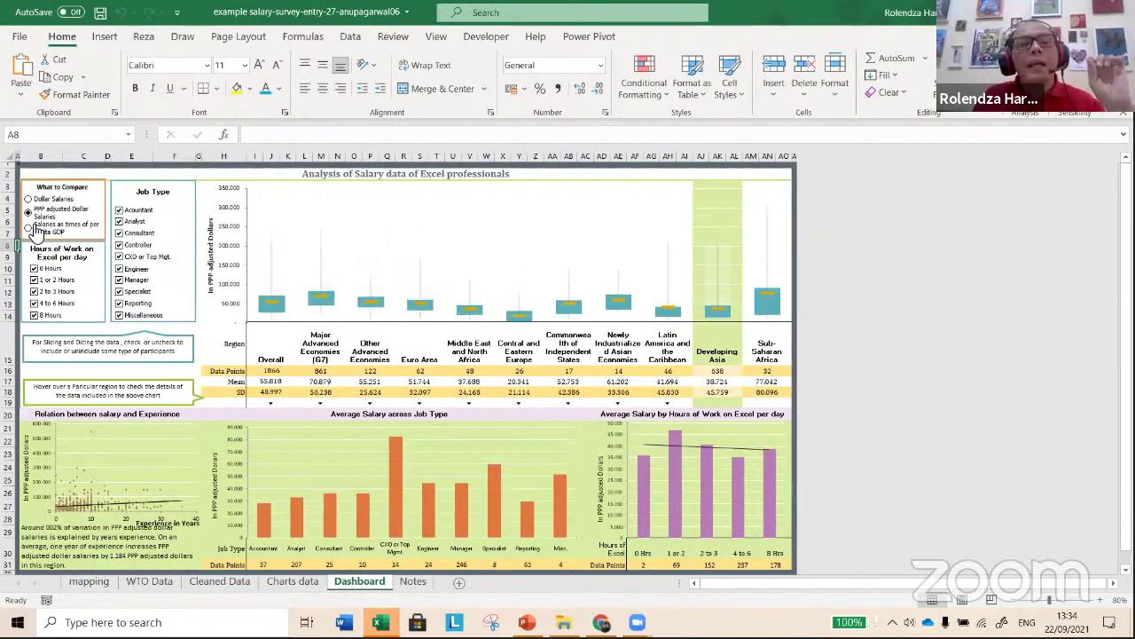
{"action": "left_click", "coordinate": [34, 228]}
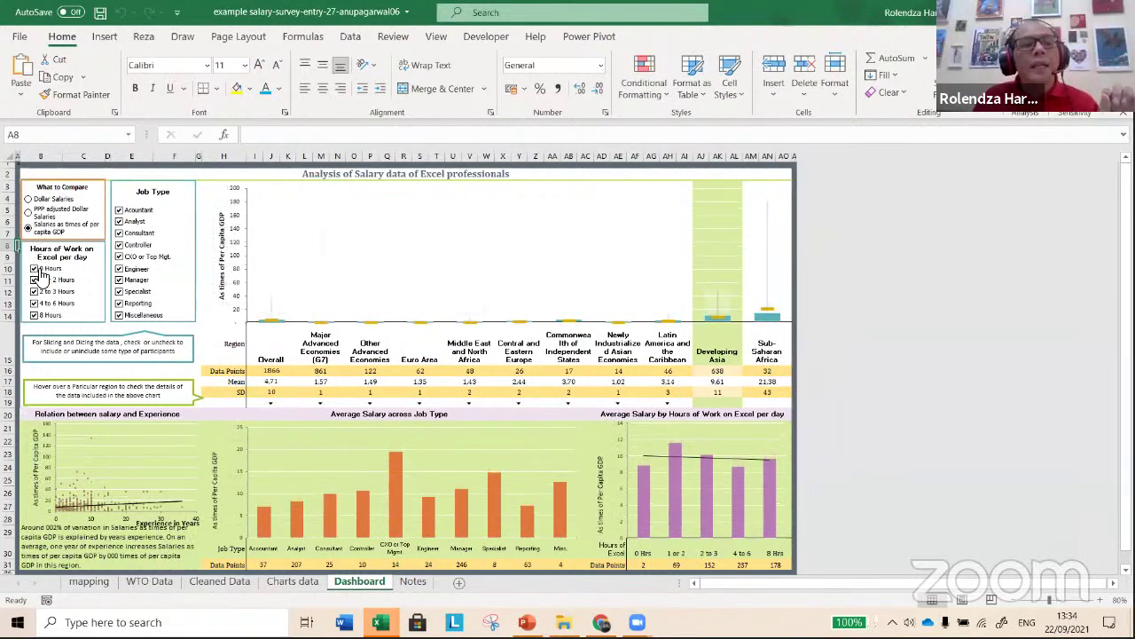
- Exclude and re-include the 0 Hours group and the Controller job type, and leave the Accountant job type excluded
{"action": "left_click", "coordinate": [34, 268]}
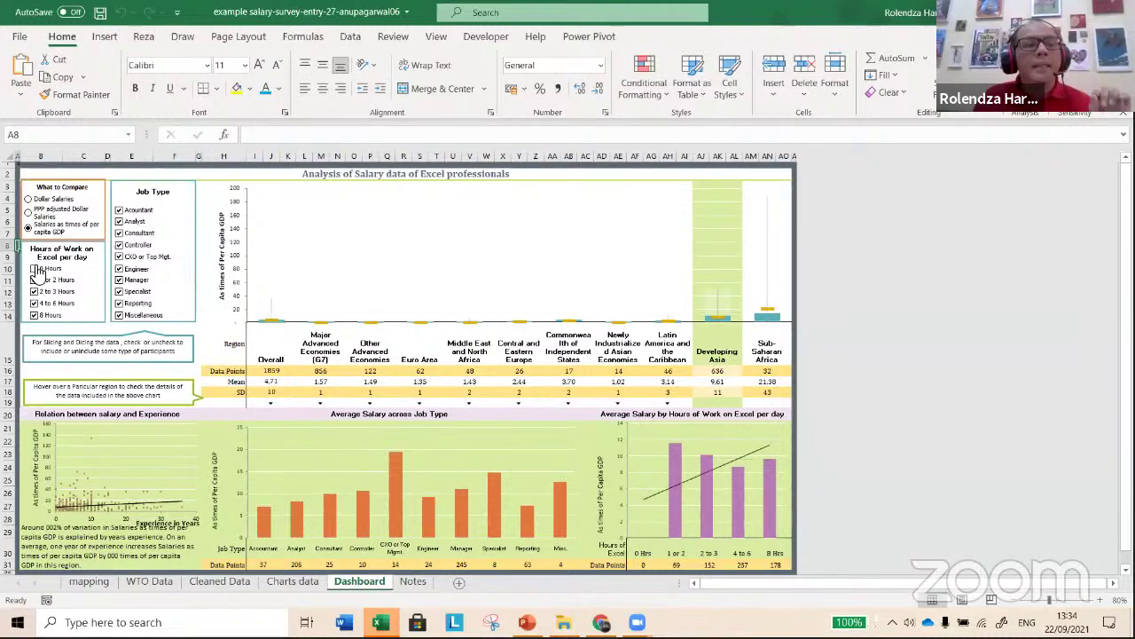
{"action": "left_click", "coordinate": [35, 268]}
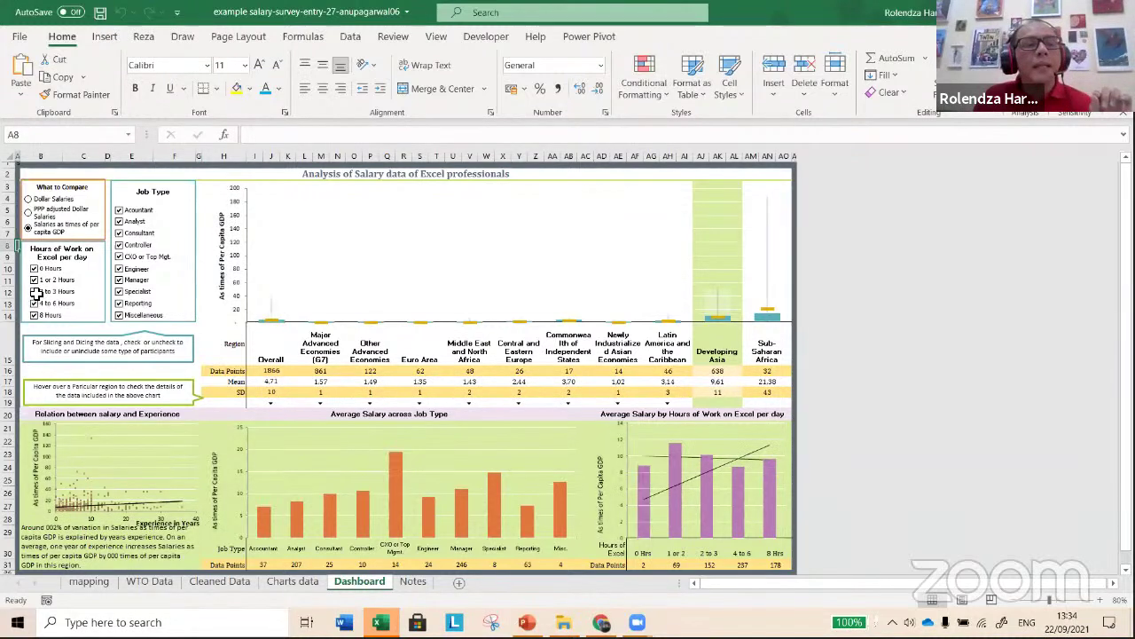
{"action": "left_click", "coordinate": [118, 210]}
{"action": "left_click", "coordinate": [119, 244]}
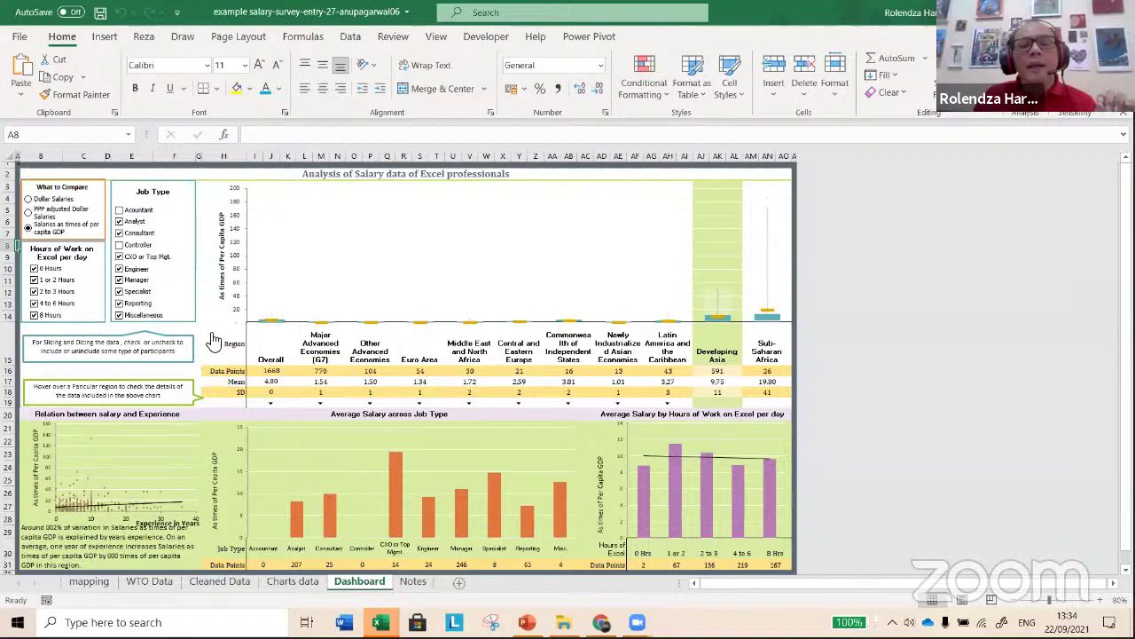
{"action": "left_click", "coordinate": [121, 246]}
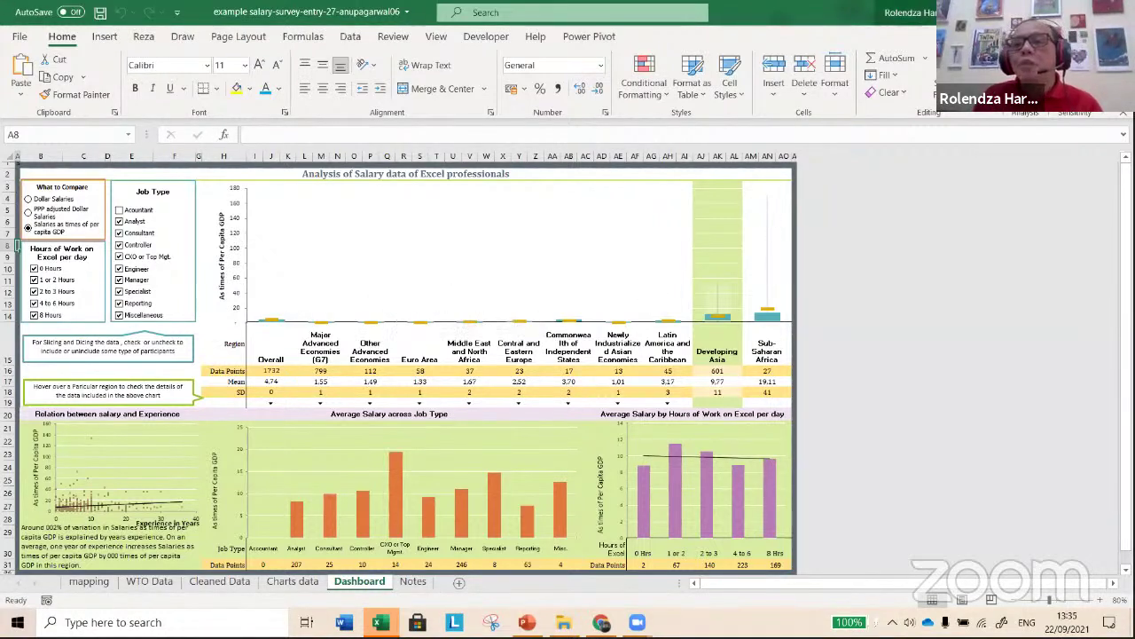
- Return to the 20 Sales data random-USE workbook and look over the sales records on the DATA sheet
{"action": "key", "text": "super+Down"}
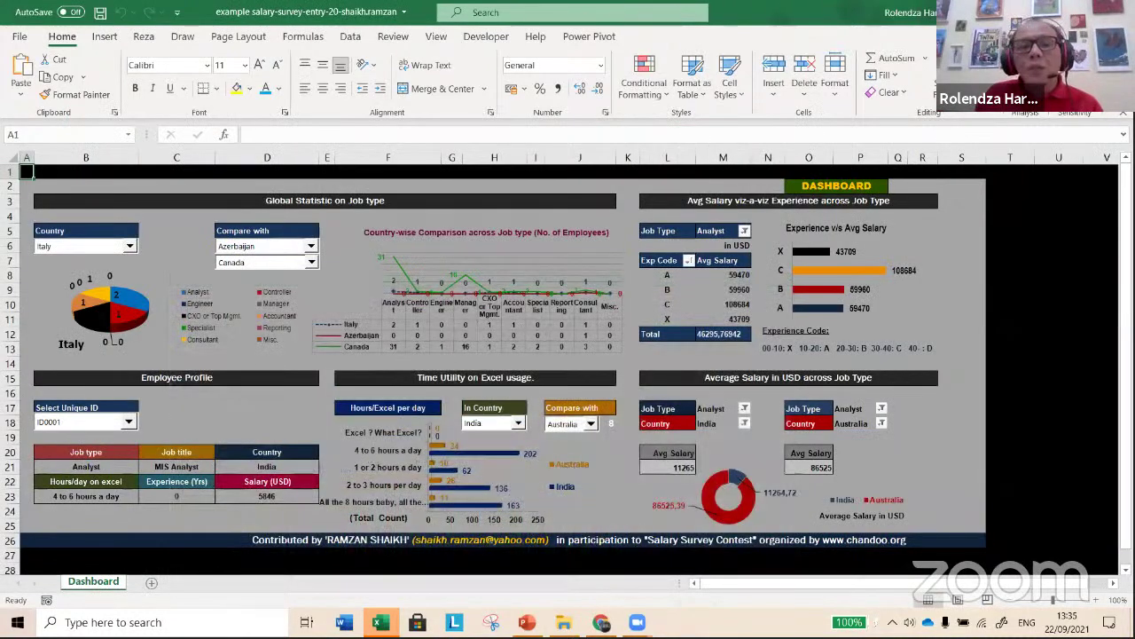
{"action": "key", "text": "super+Down"}
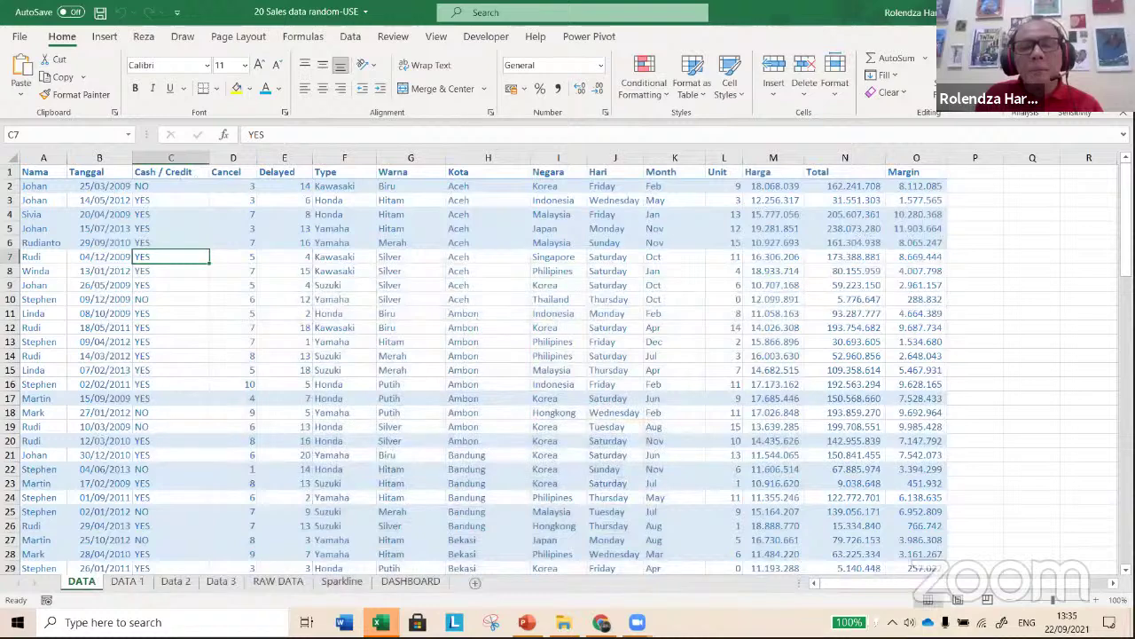
{"action": "left_click", "coordinate": [561, 367]}
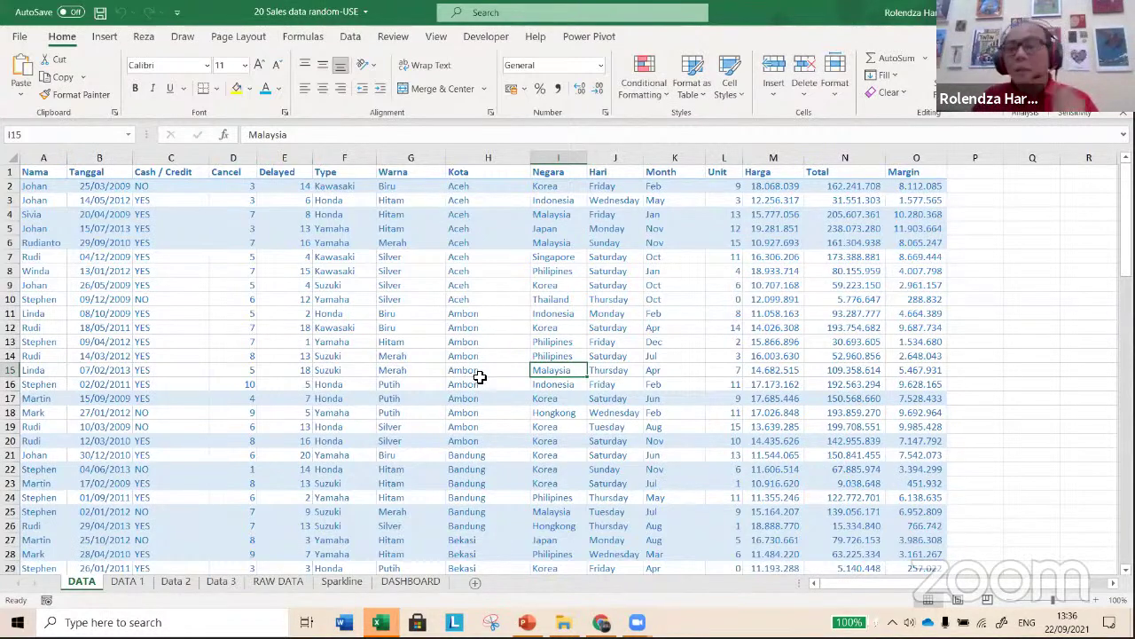
{"action": "left_click", "coordinate": [440, 282]}
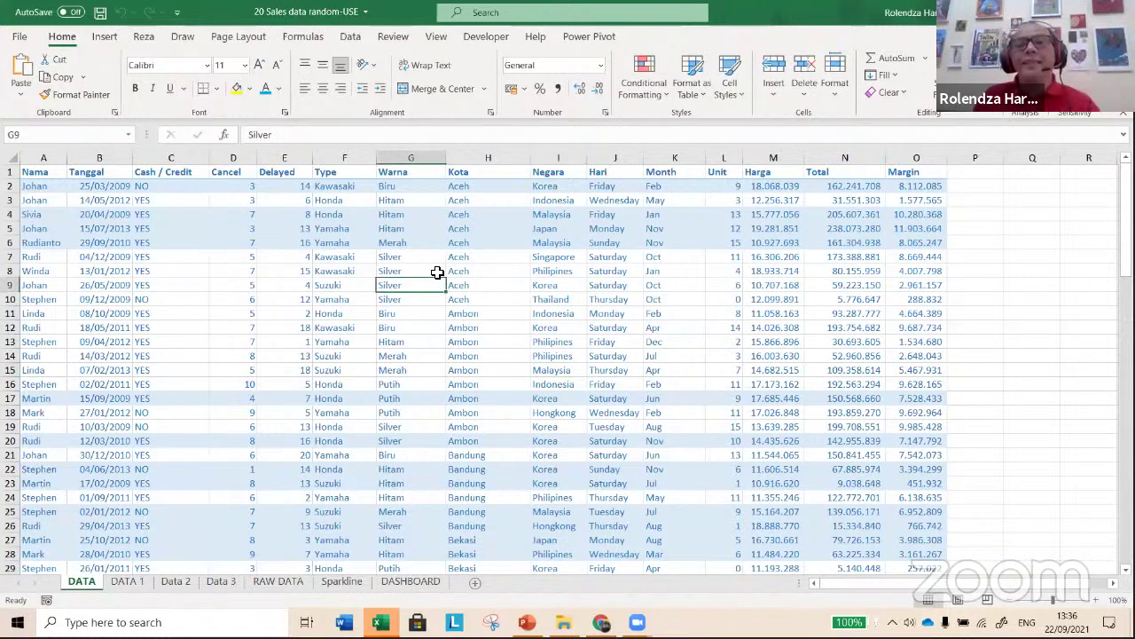
{"action": "left_click", "coordinate": [252, 225]}
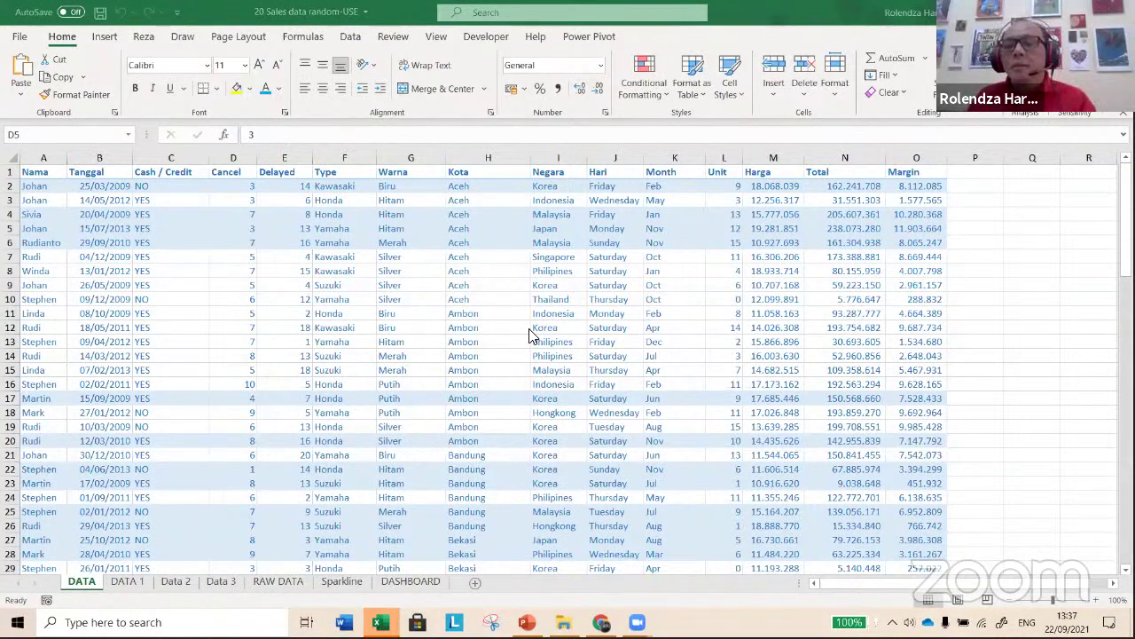
{"action": "left_click", "coordinate": [561, 257]}
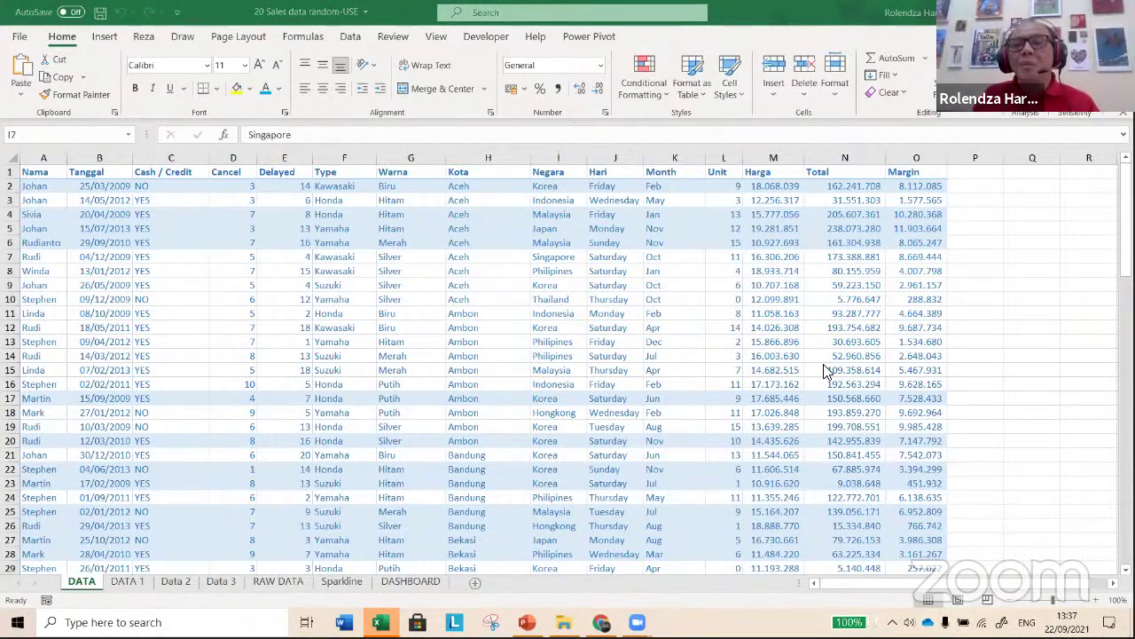
{"action": "left_click", "coordinate": [534, 262]}
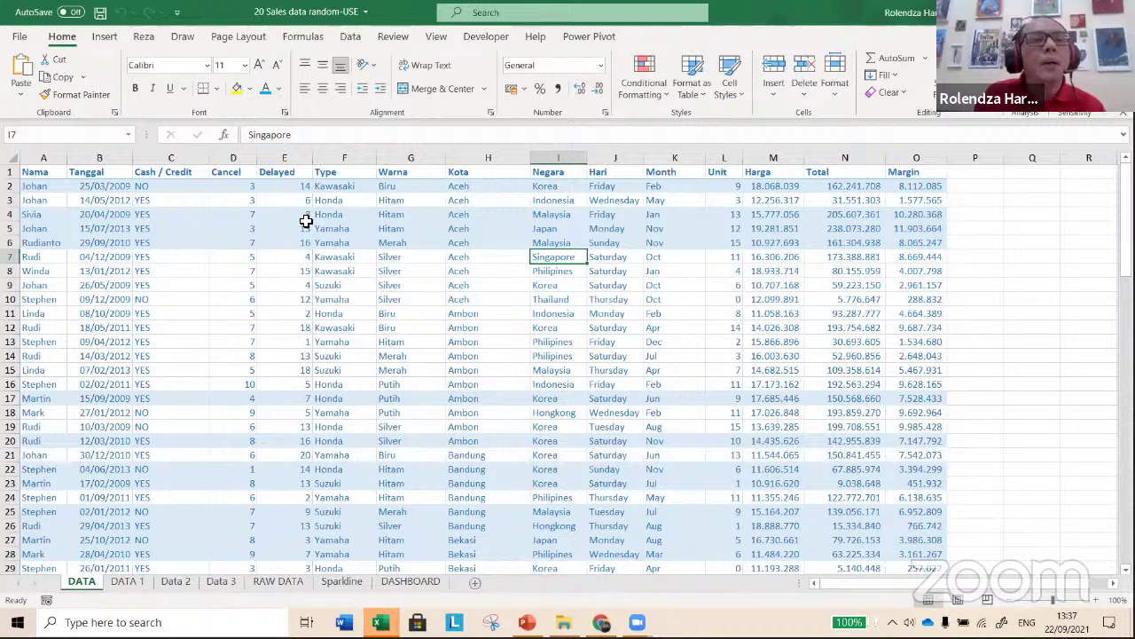
{"action": "left_click", "coordinate": [309, 258]}
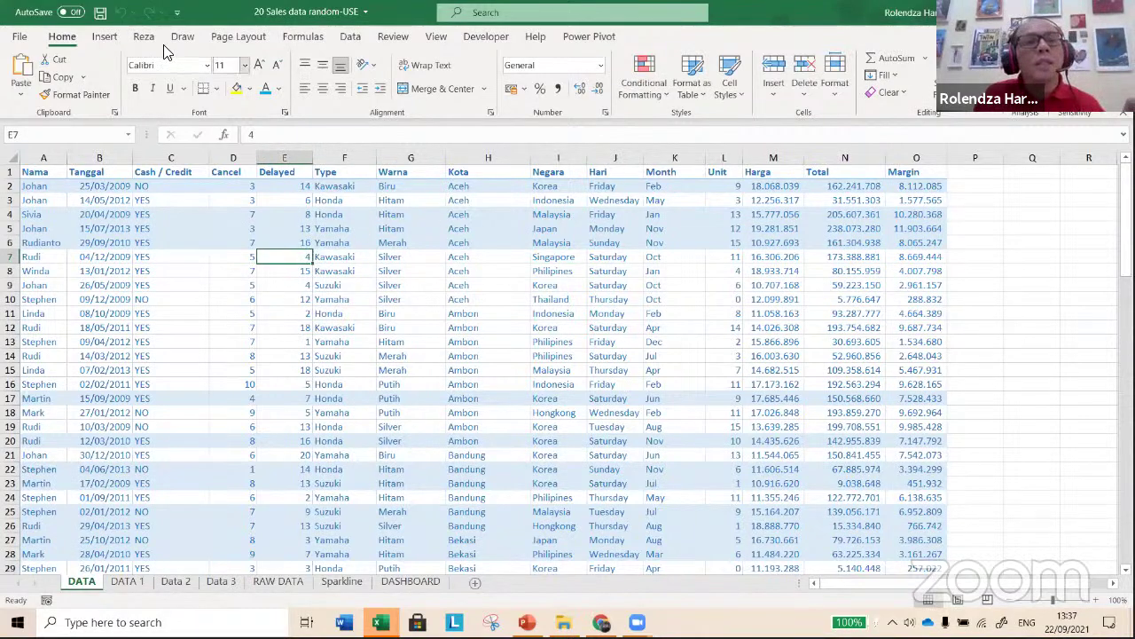
{"action": "left_click", "coordinate": [105, 38]}
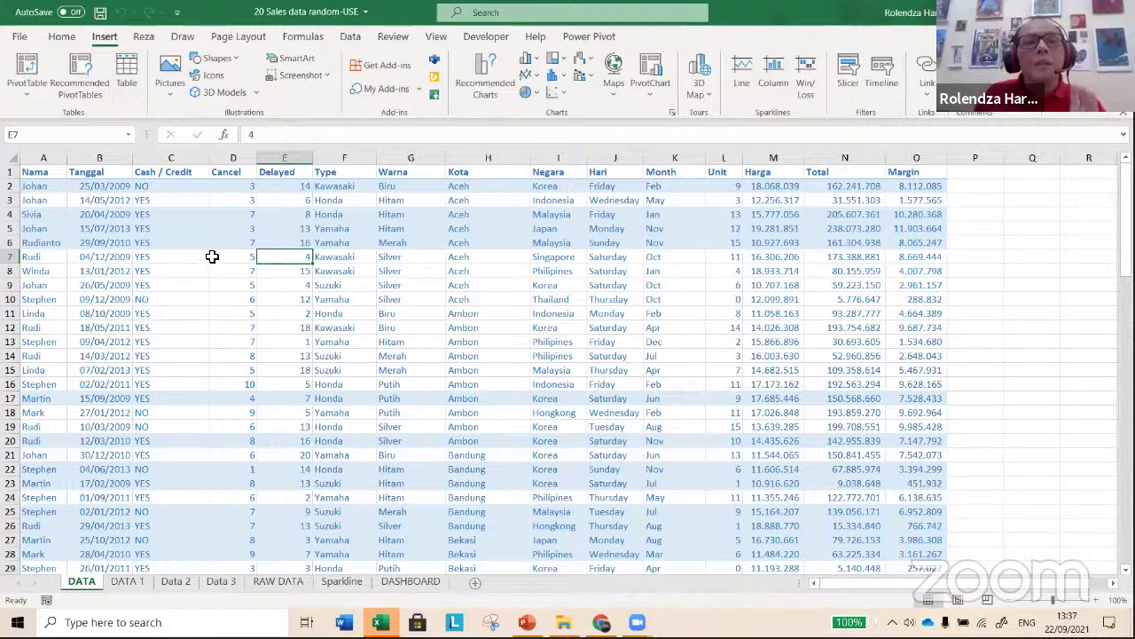
{"action": "left_click", "coordinate": [32, 75]}
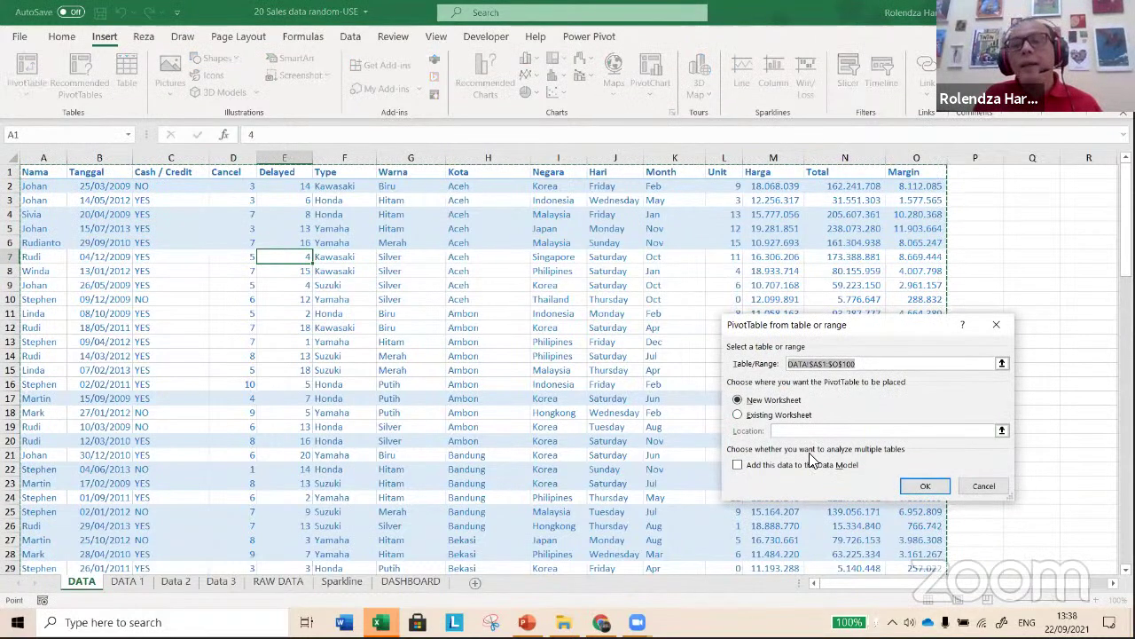
{"action": "left_click_drag", "start_coordinate": [823, 330], "coordinate": [635, 203]}
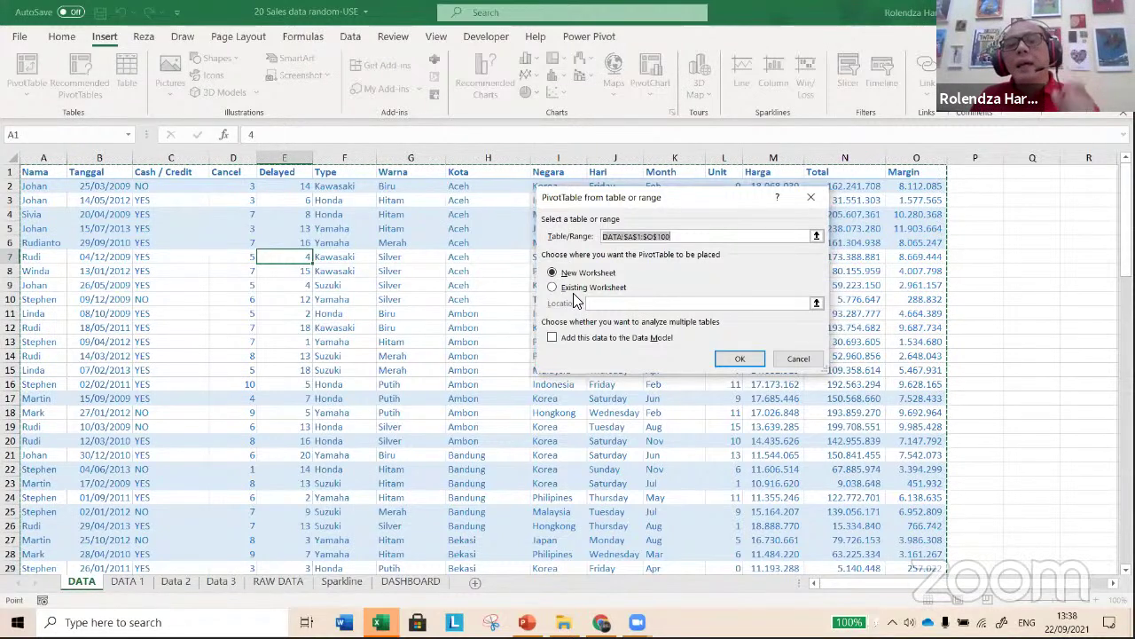
{"action": "left_click", "coordinate": [795, 365]}
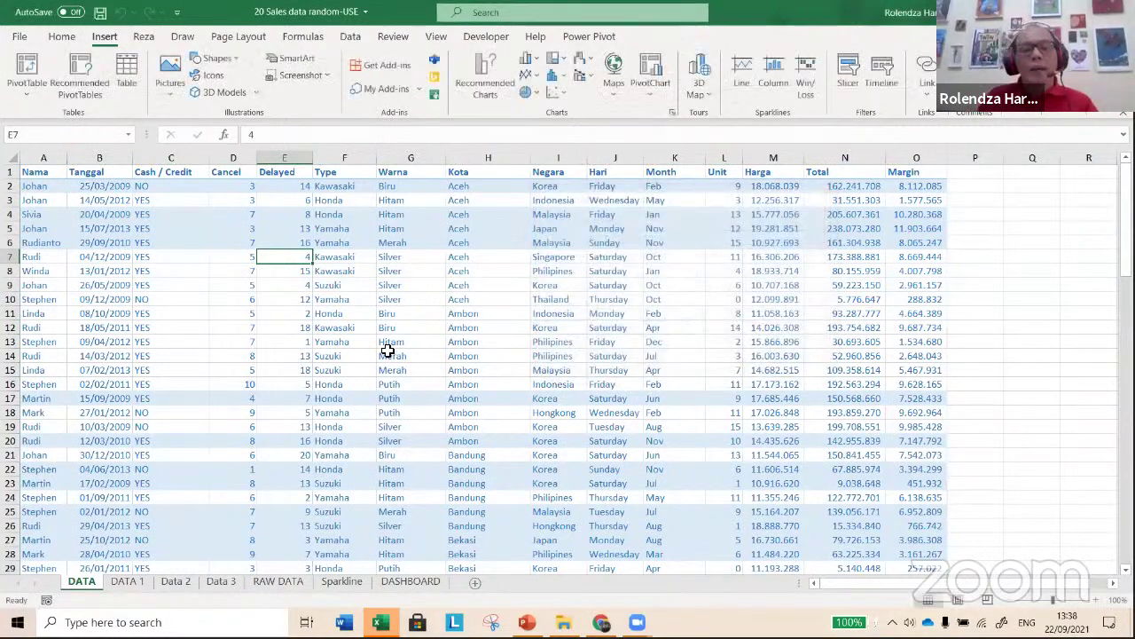
- Add a new sheet after the DASHBOARD sheet and rename it DASHBOARD TEST
{"action": "left_click", "coordinate": [435, 581]}
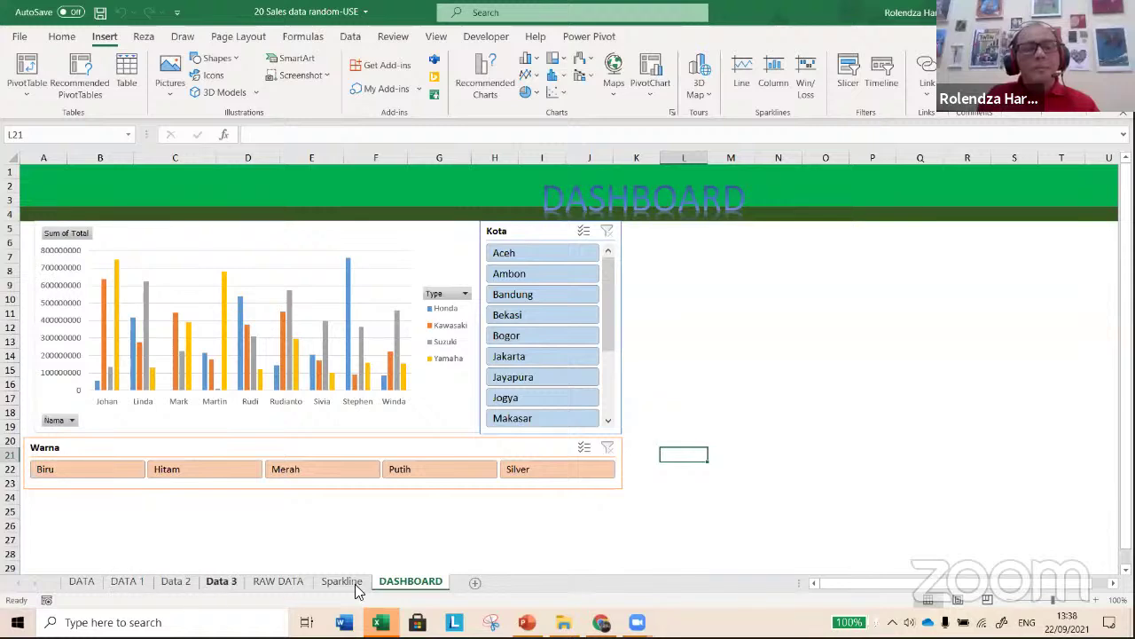
{"action": "left_click", "coordinate": [475, 584]}
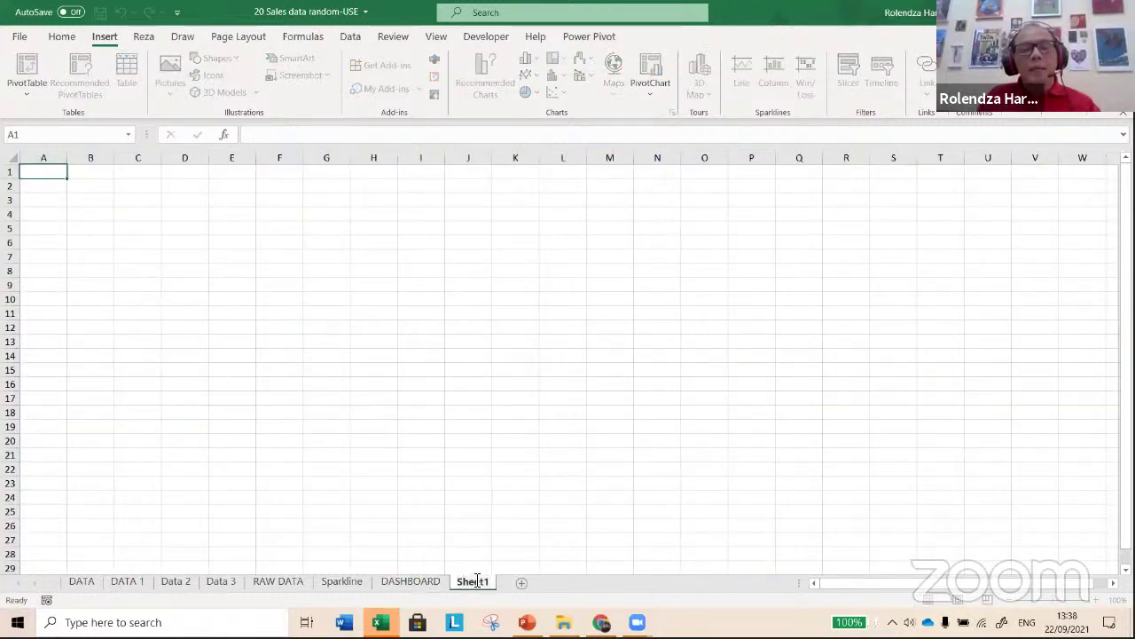
{"action": "double_click", "coordinate": [471, 581]}
{"action": "type", "text": "DA"}
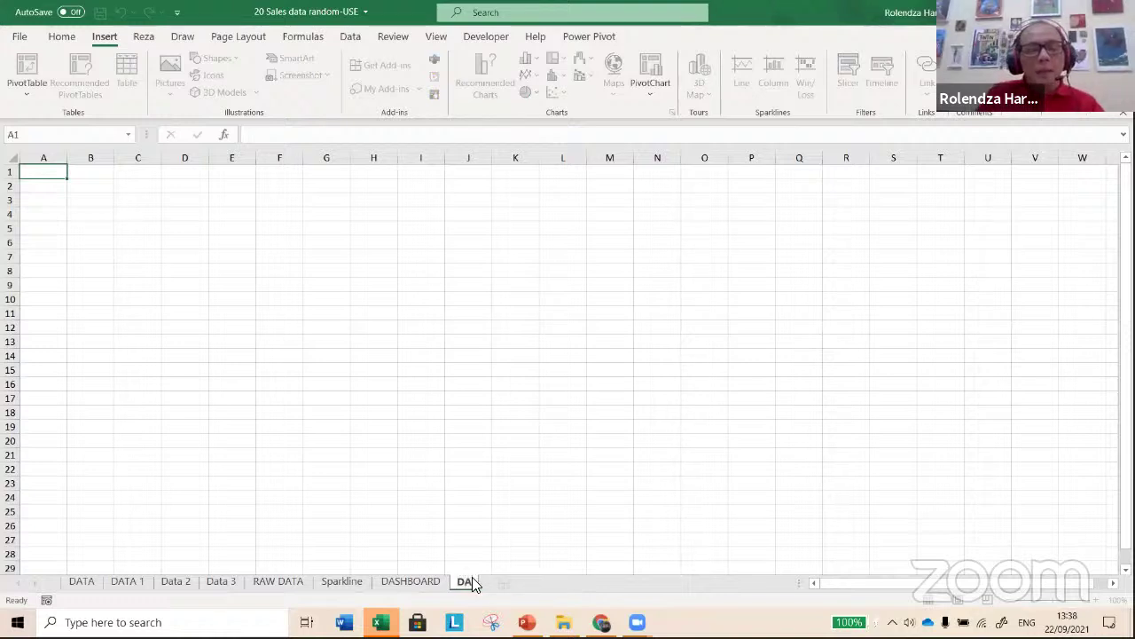
{"action": "type", "text": "SHBOARD"}
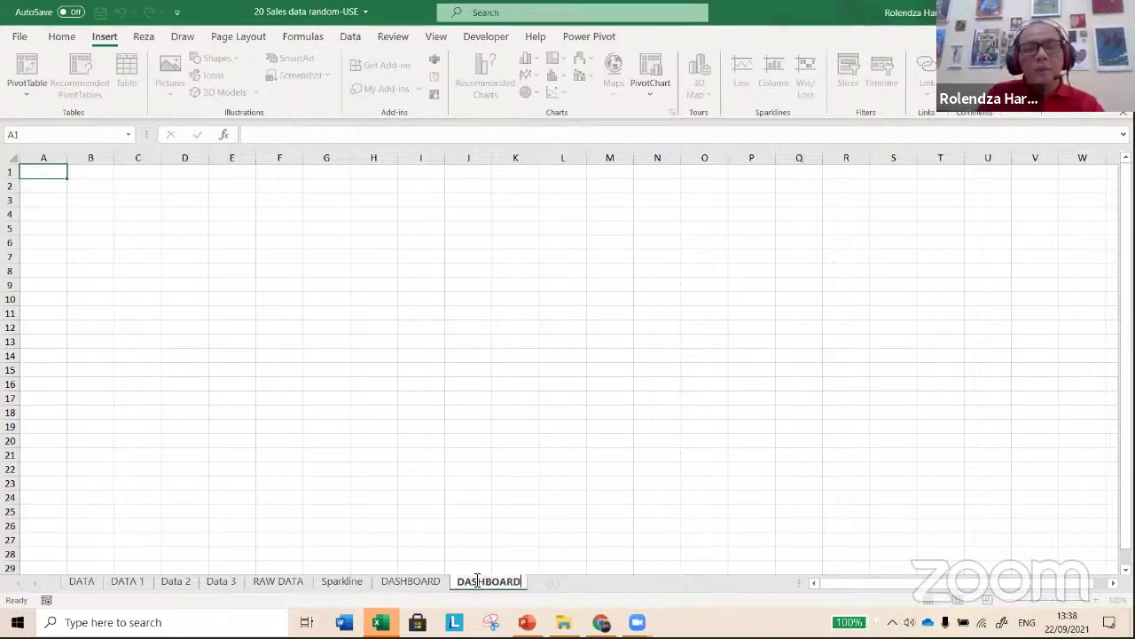
{"action": "key", "text": "Return"}
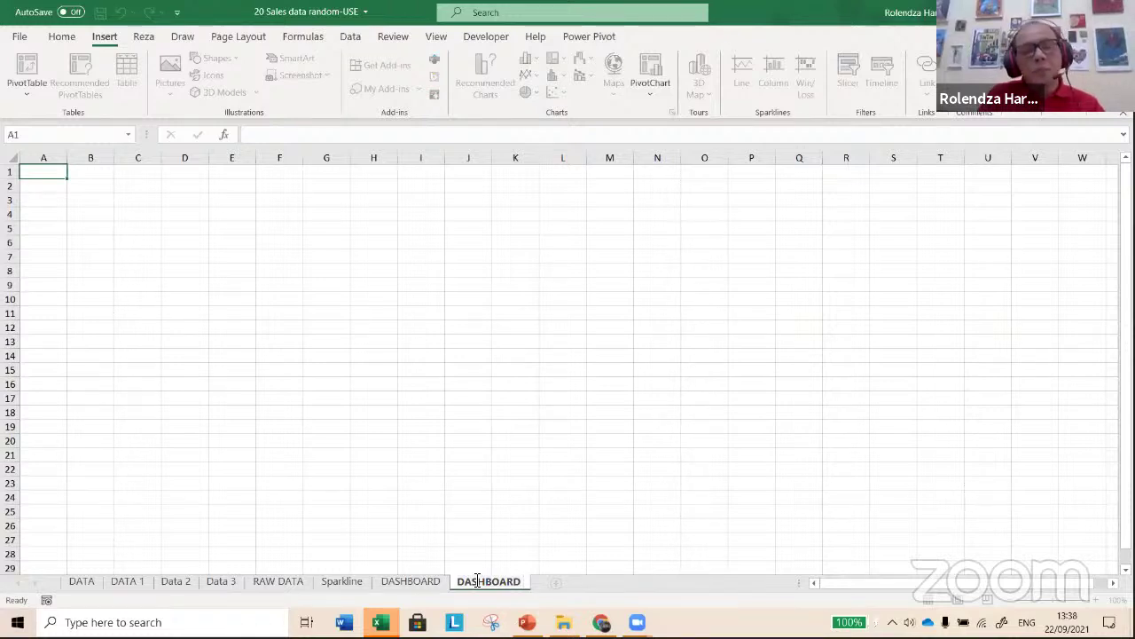
{"action": "type", "text": "TEST"}
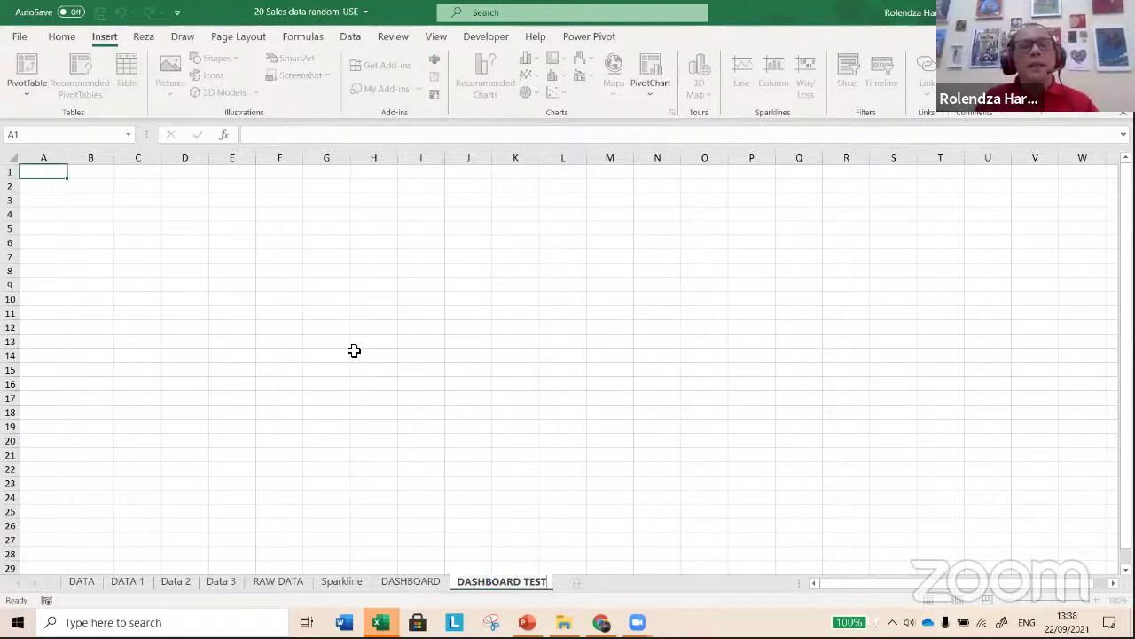
{"action": "left_click", "coordinate": [354, 342]}
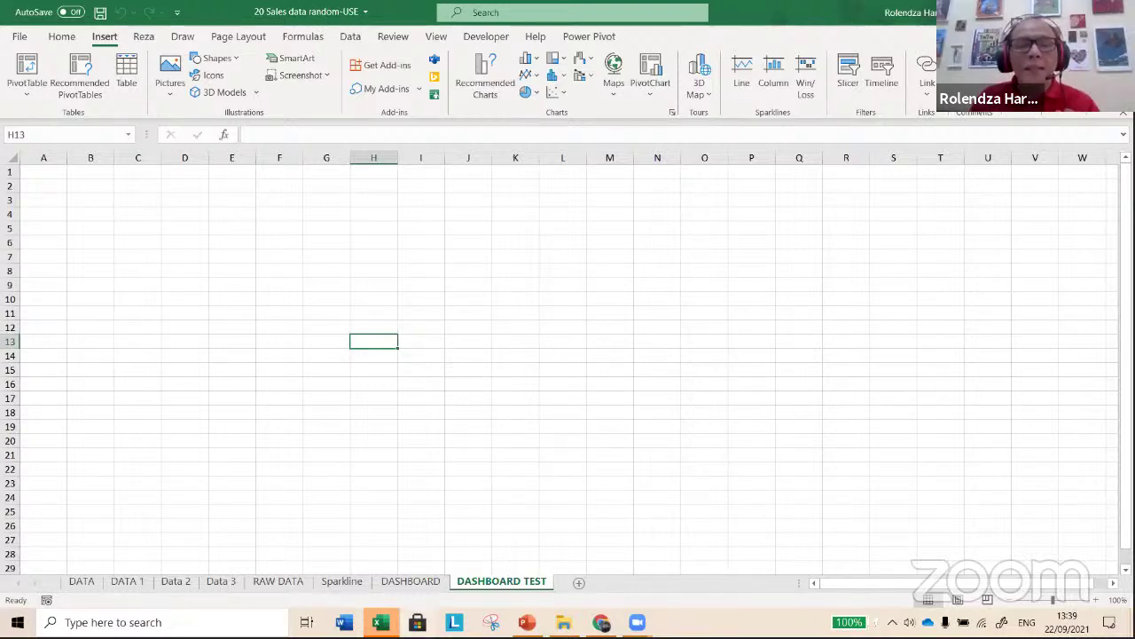
- View the Performance Dashboard in the 20 dark dash practice workbook and return to the DASHBOARD TEST sheet
{"action": "mouse_move", "coordinate": [380, 622]}
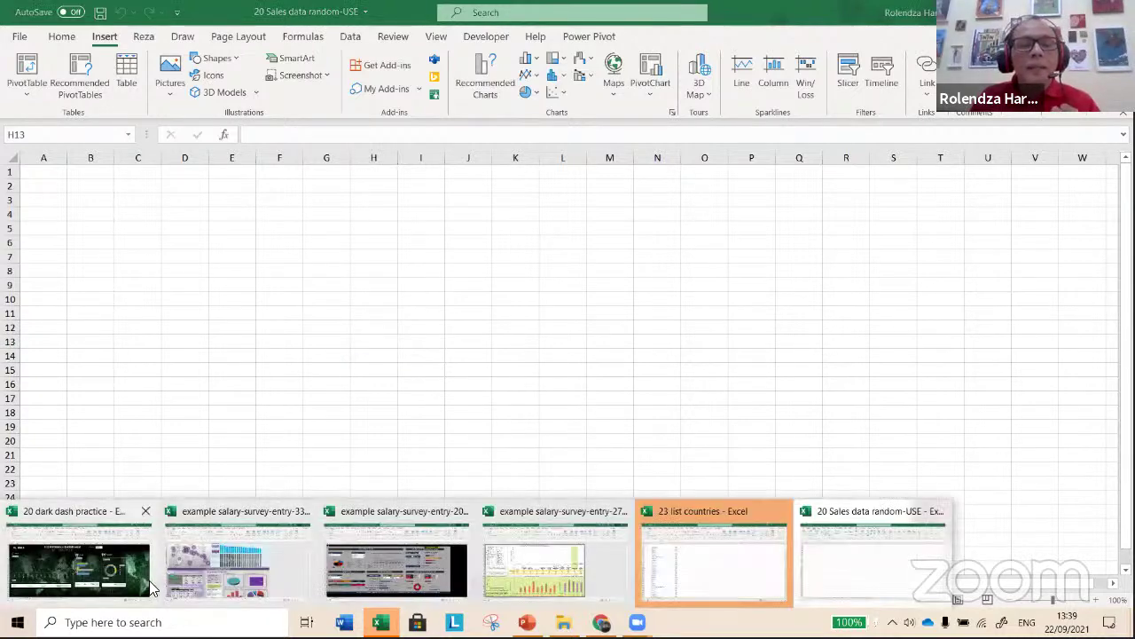
{"action": "left_click", "coordinate": [221, 516]}
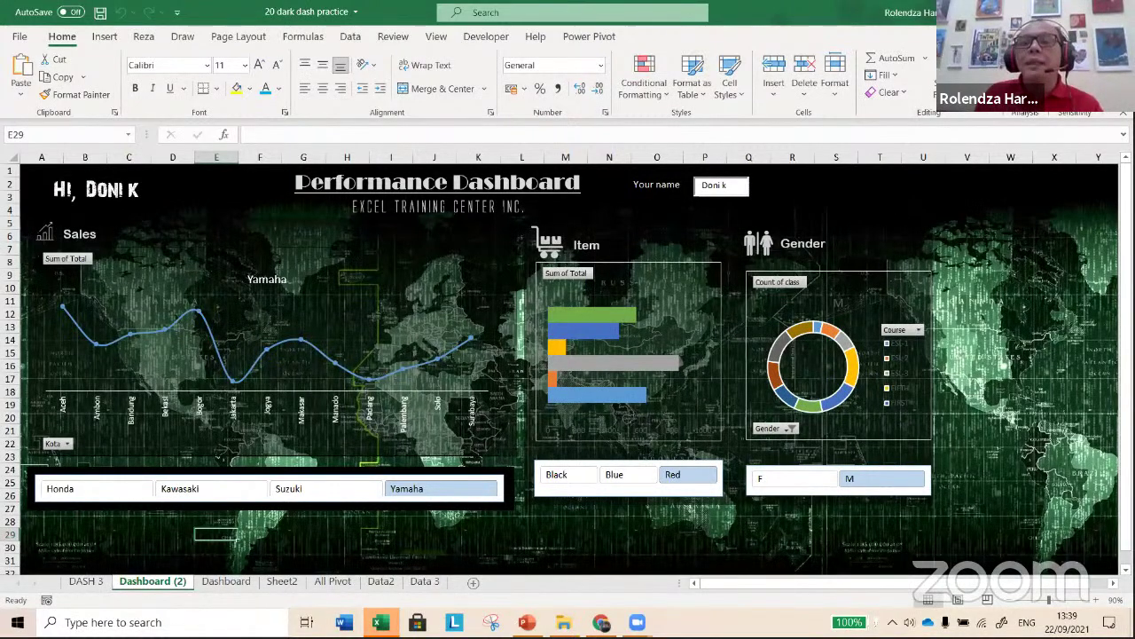
{"action": "key", "text": "alt+Tab"}
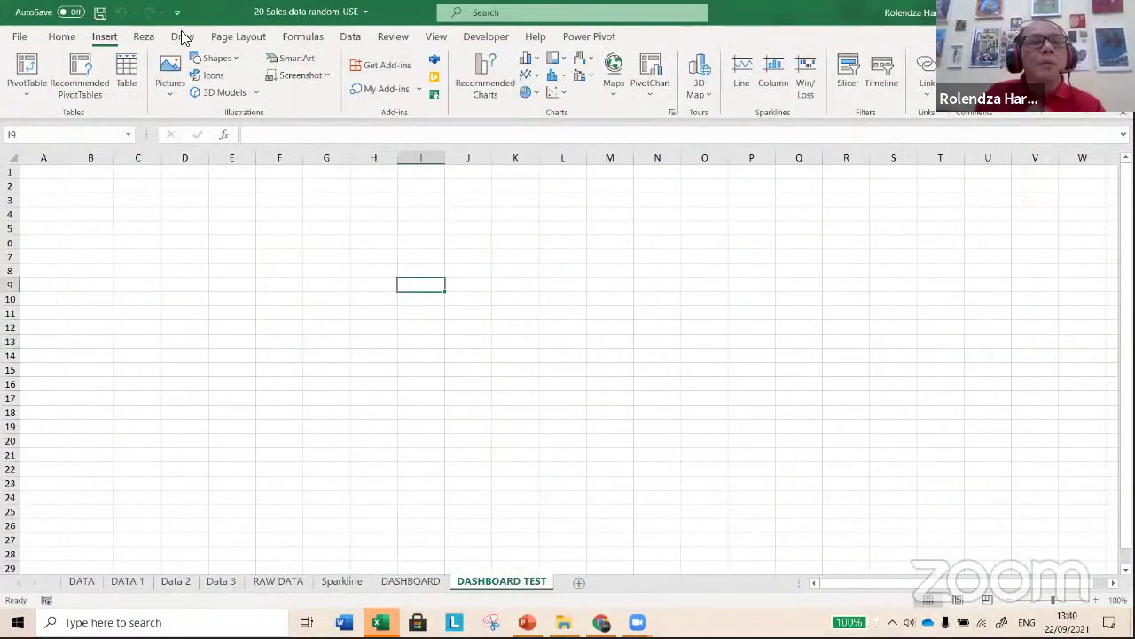
- Hide the gridlines on the DASHBOARD TEST sheet and select rows 1 to 4
{"action": "left_click", "coordinate": [441, 40]}
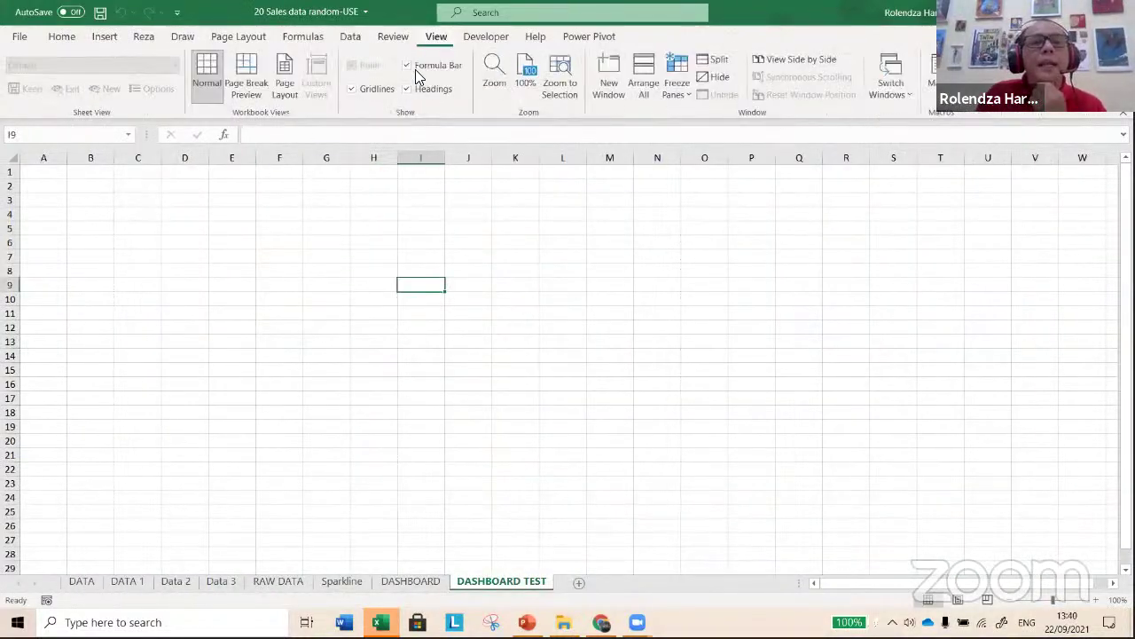
{"action": "left_click", "coordinate": [372, 91]}
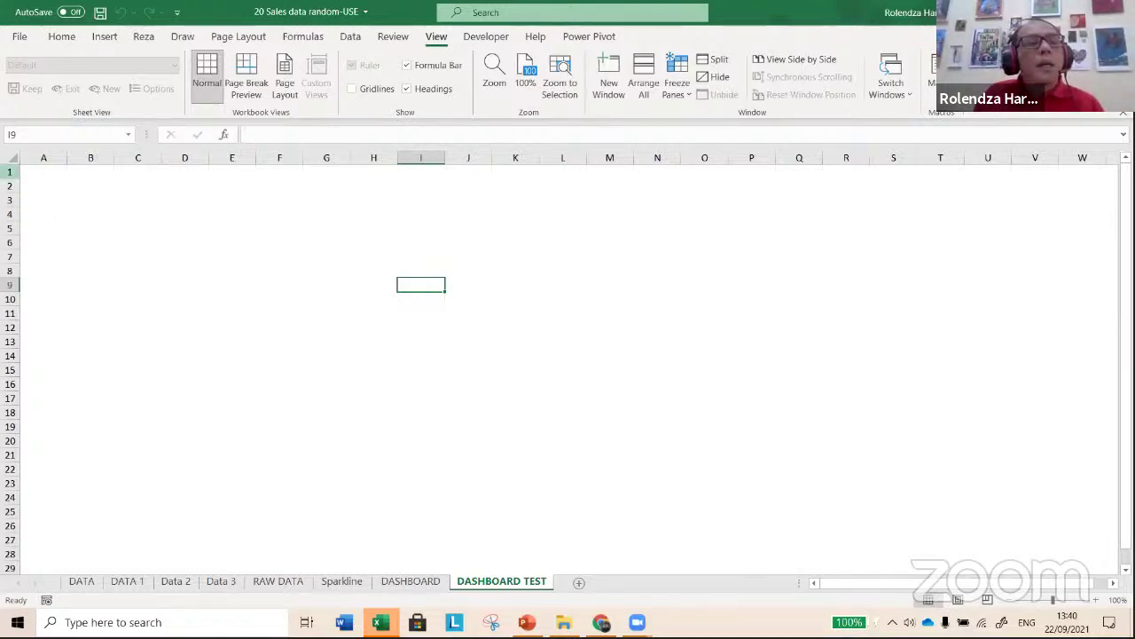
{"action": "left_click_drag", "start_coordinate": [10, 171], "coordinate": [11, 216]}
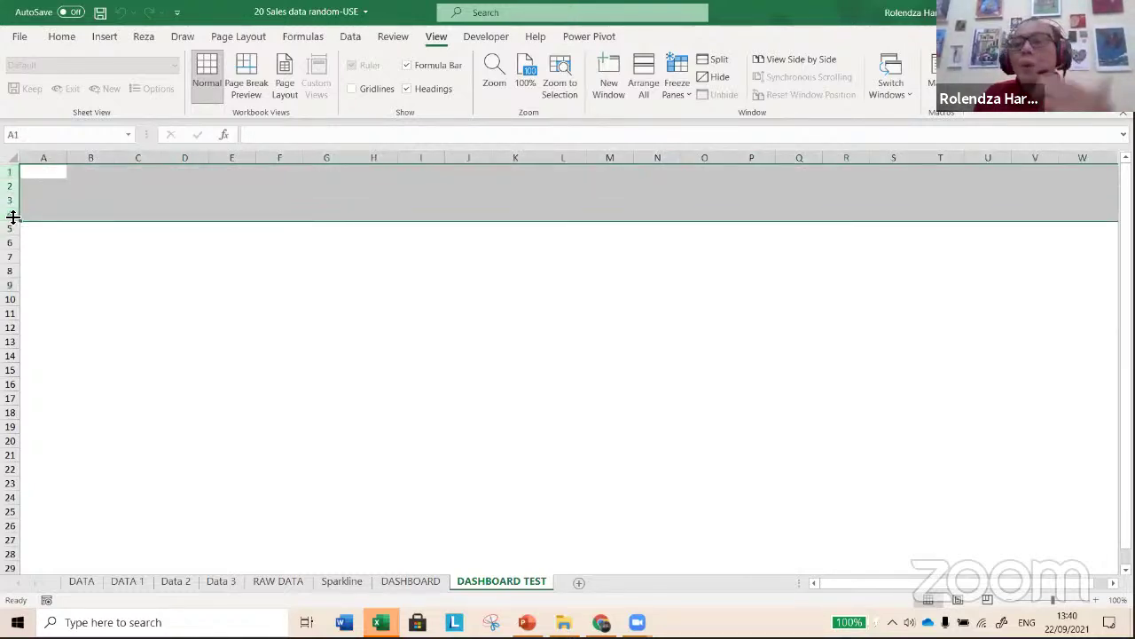
{"action": "left_click", "coordinate": [62, 37]}
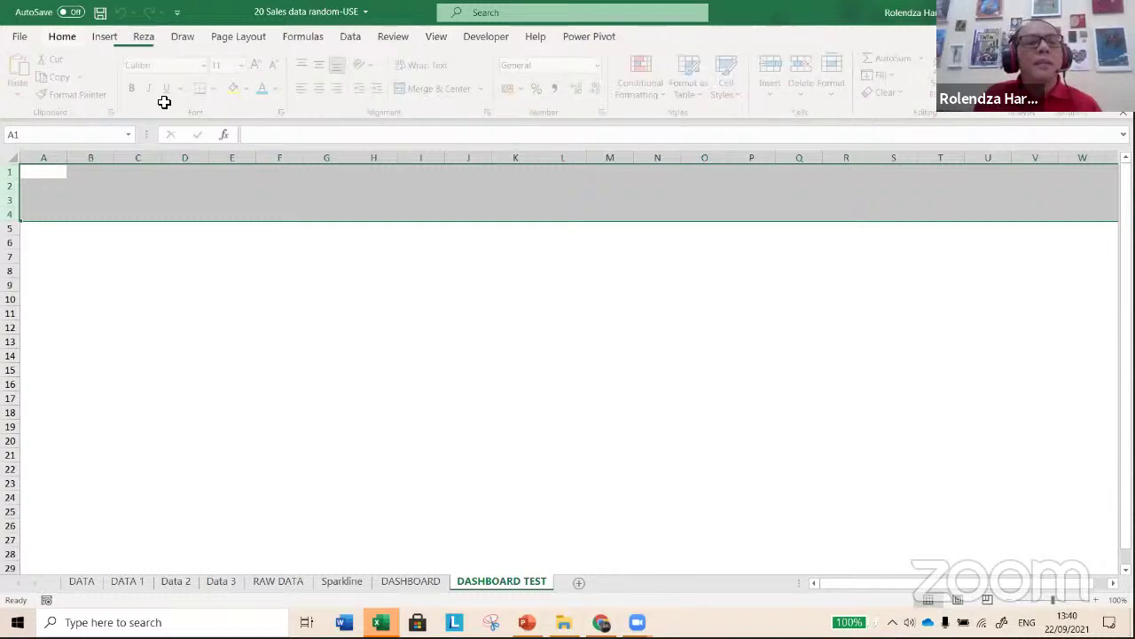
{"action": "left_click", "coordinate": [279, 93]}
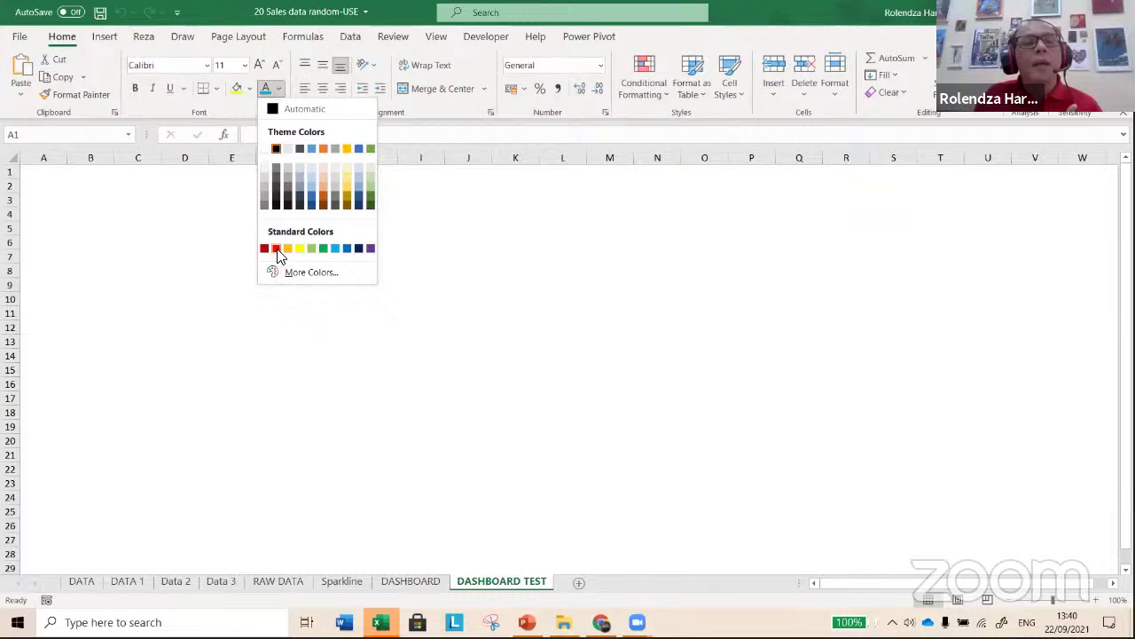
{"action": "left_click", "coordinate": [276, 250]}
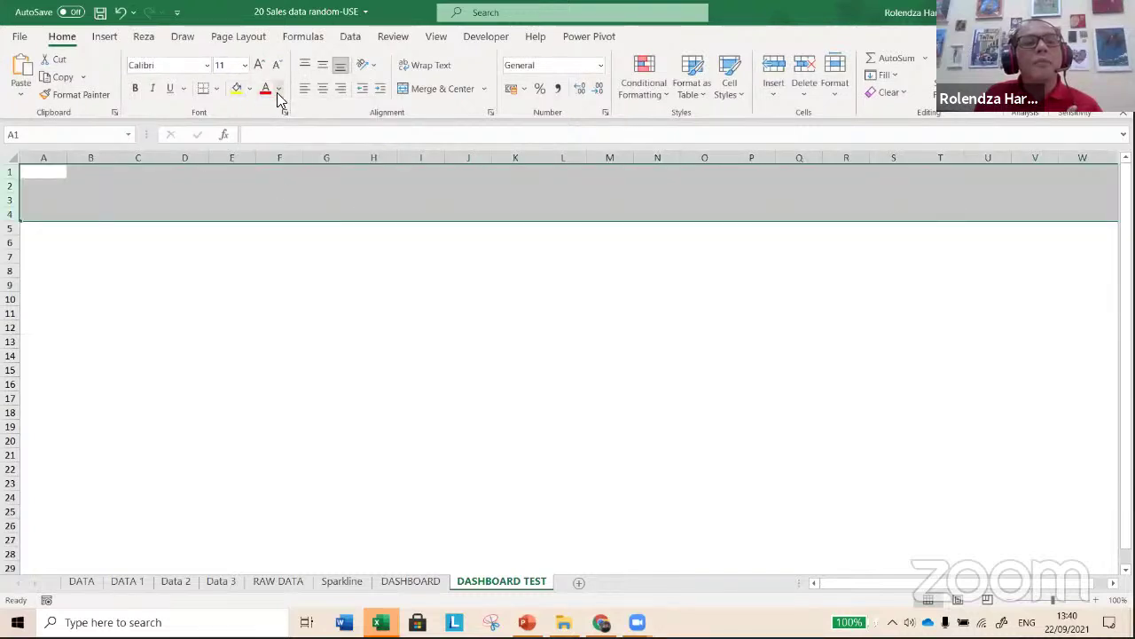
{"action": "left_click", "coordinate": [279, 90]}
{"action": "left_click", "coordinate": [270, 108]}
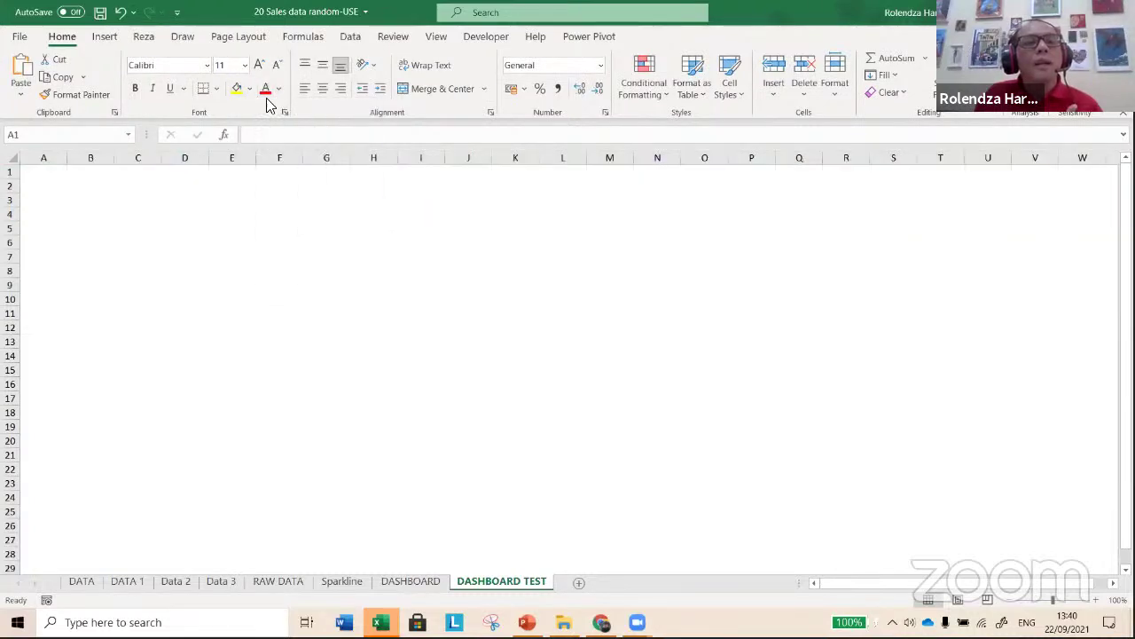
- Fill rows 1 to 4 with red and row 5 with orange to form the header band
{"action": "left_click", "coordinate": [249, 88]}
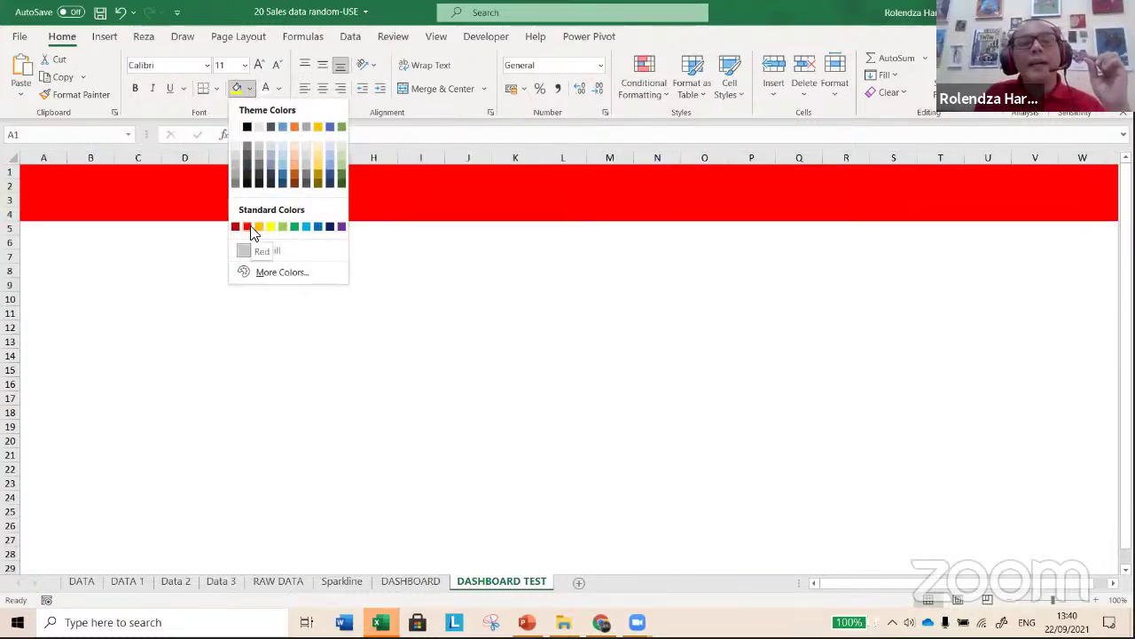
{"action": "left_click", "coordinate": [249, 227]}
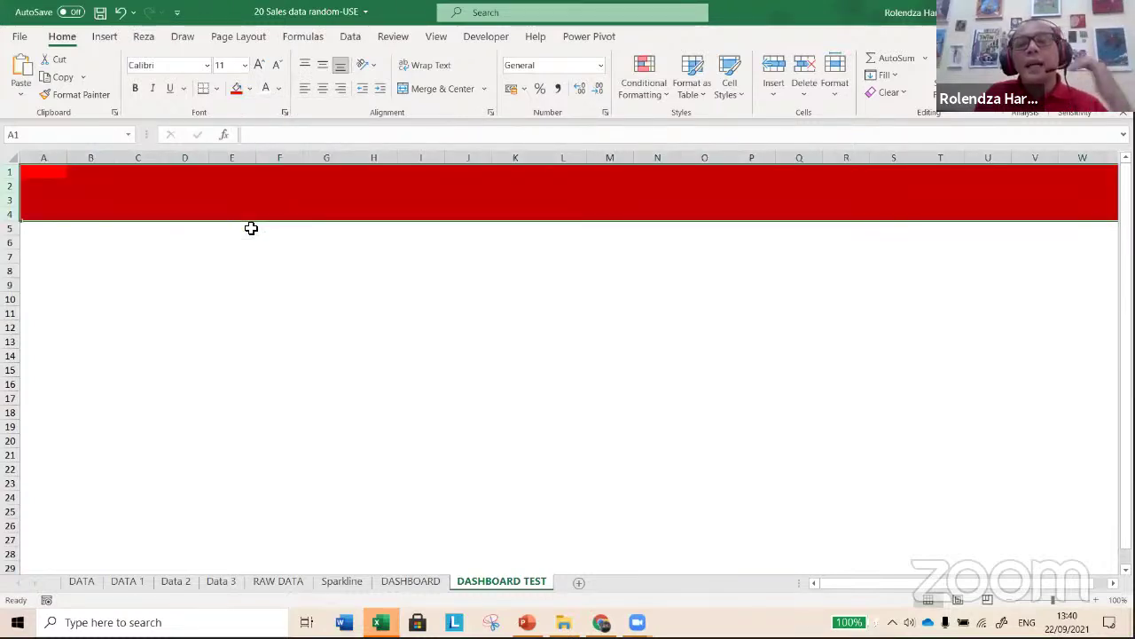
{"action": "left_click", "coordinate": [10, 228]}
{"action": "left_click", "coordinate": [251, 88]}
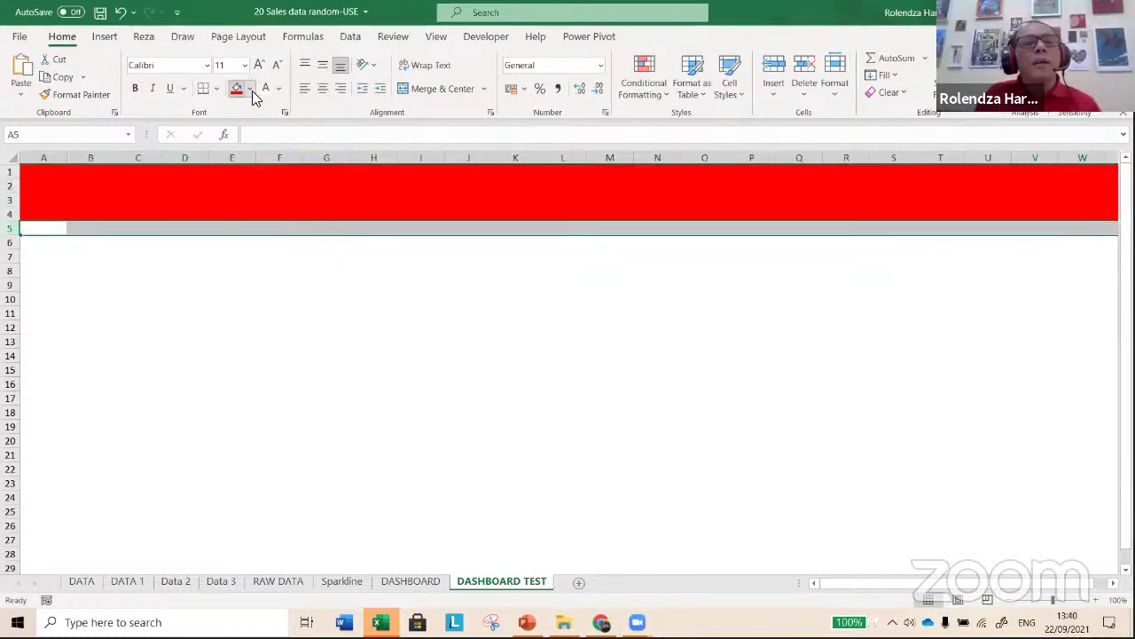
{"action": "left_click", "coordinate": [256, 227]}
{"action": "left_click", "coordinate": [436, 364]}
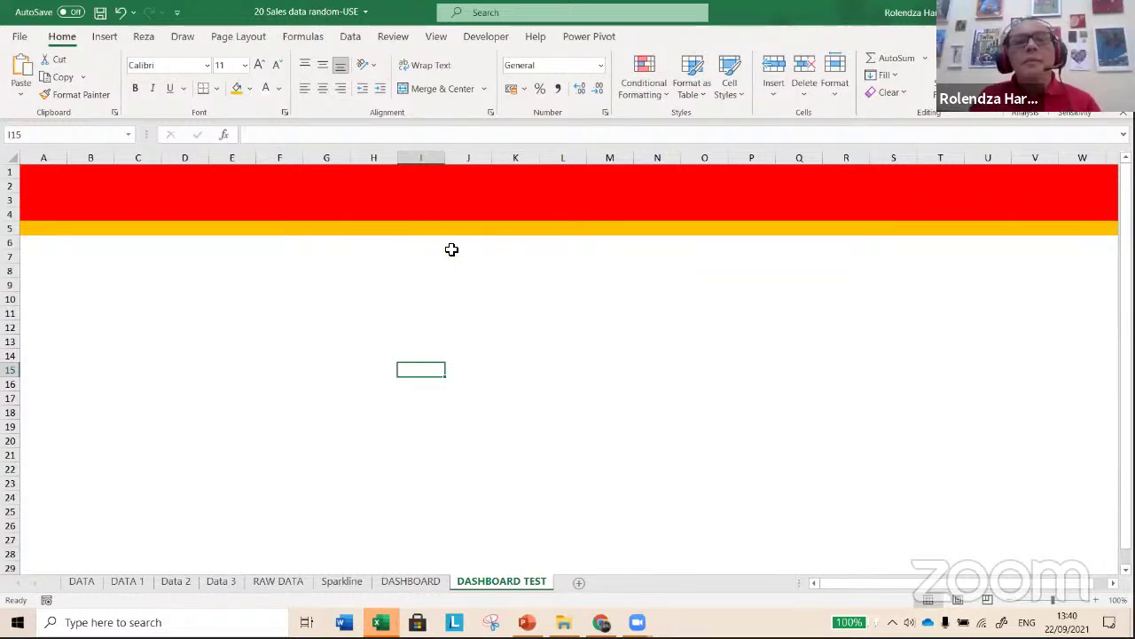
- Insert a black WordArt title reading DASHBOARD RNI and place it on the red band over columns B to J
{"action": "left_click", "coordinate": [436, 269]}
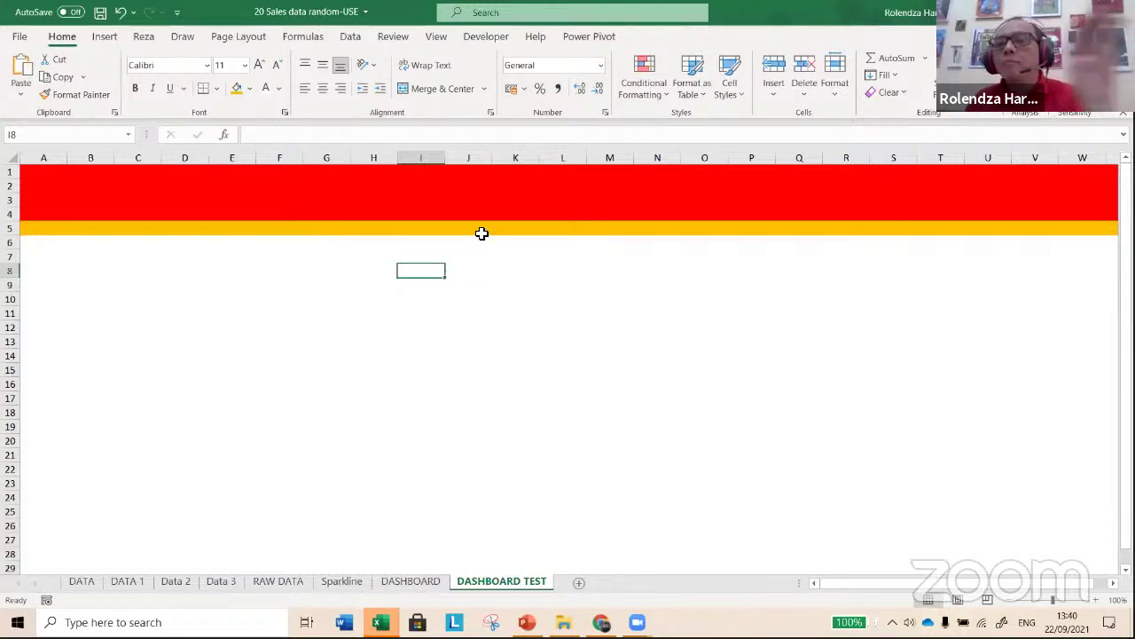
{"action": "left_click", "coordinate": [107, 37]}
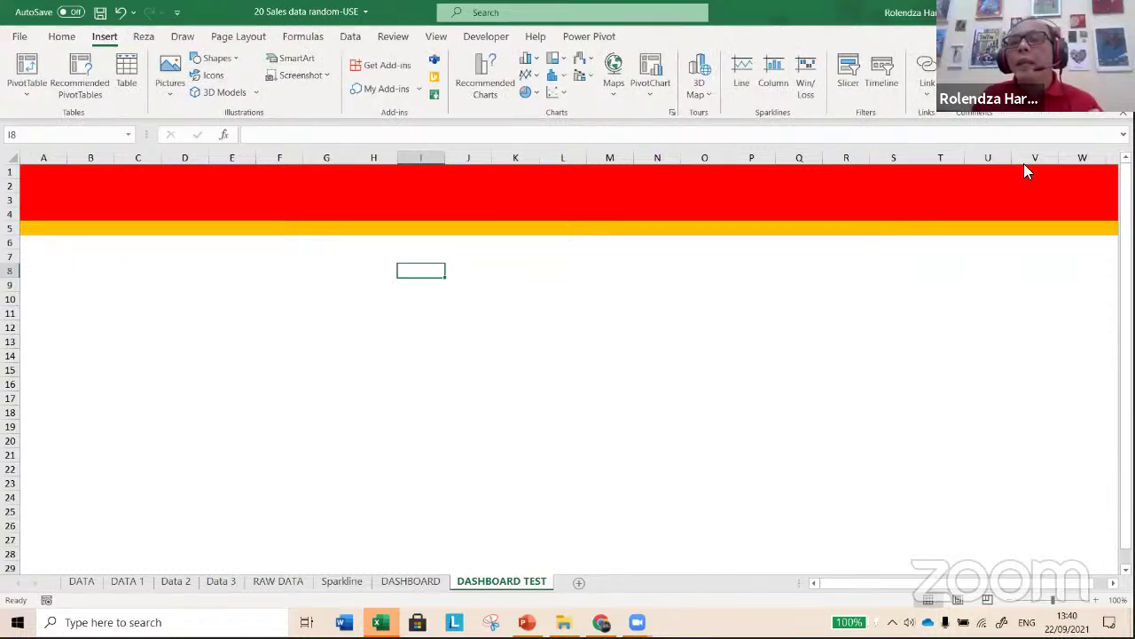
{"action": "left_click", "coordinate": [1020, 84]}
{"action": "left_click", "coordinate": [1035, 142]}
{"action": "left_click", "coordinate": [927, 194]}
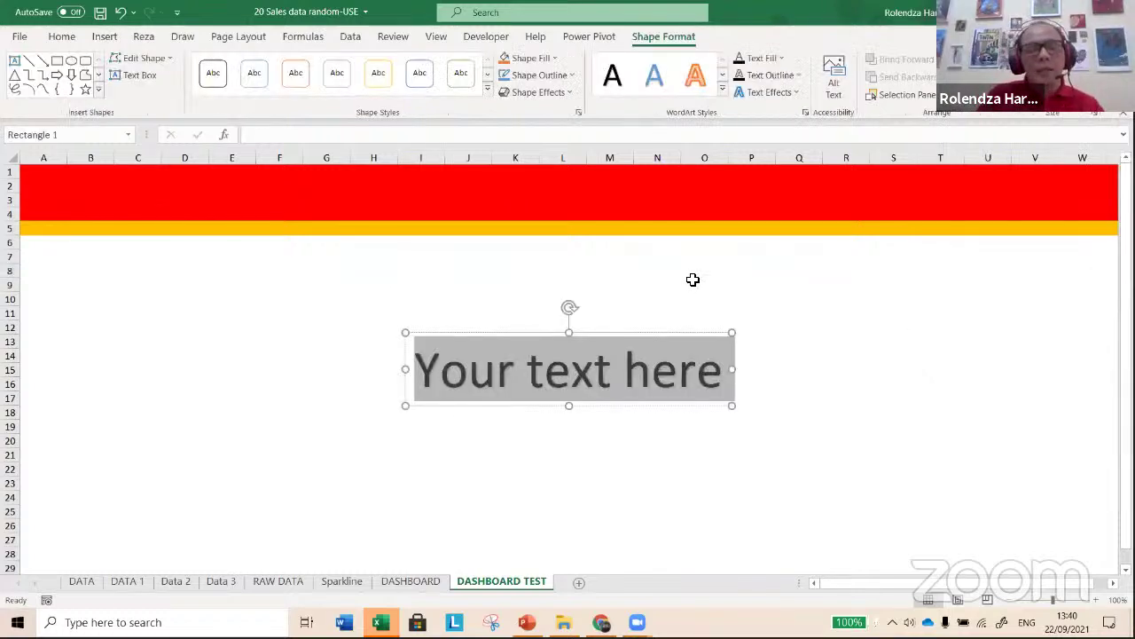
{"action": "type", "text": "DASHBOAR"}
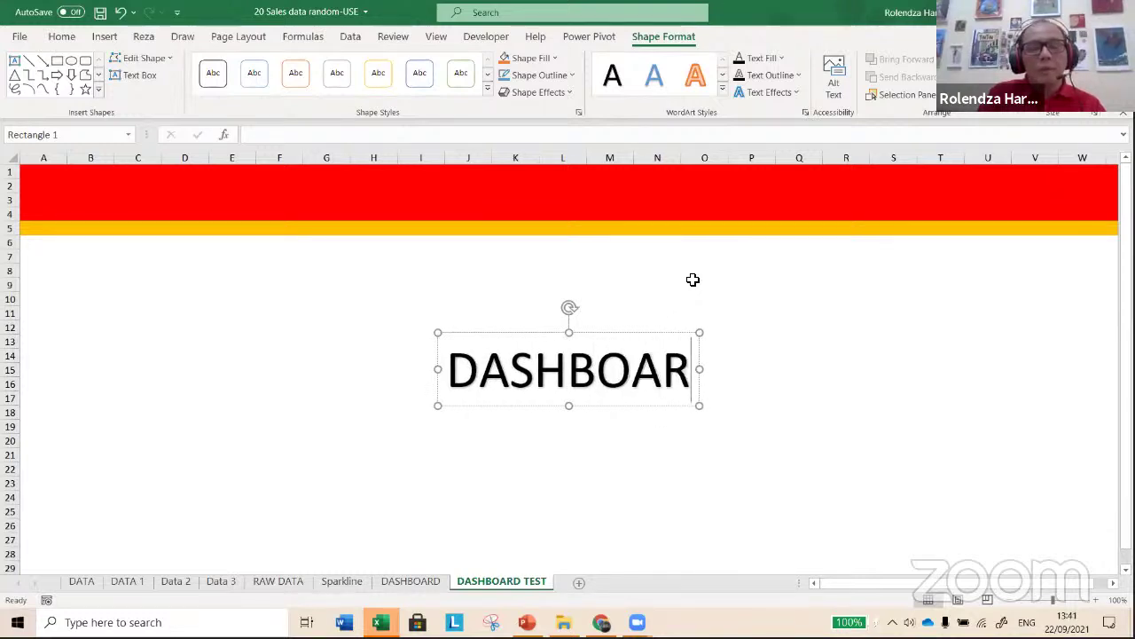
{"action": "type", "text": "D RNI"}
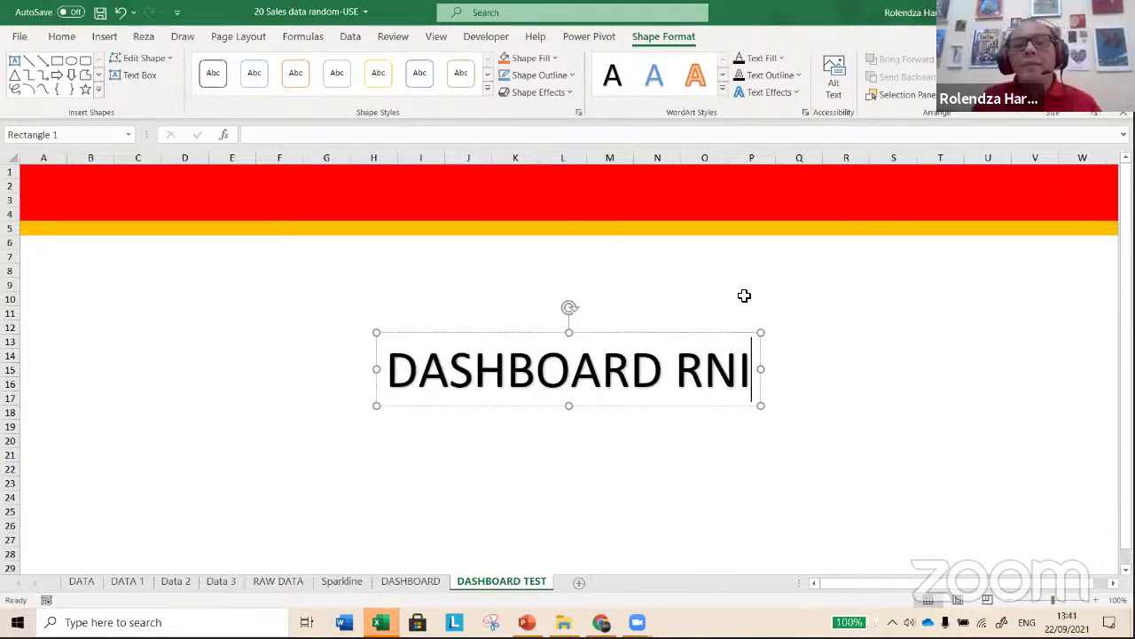
{"action": "left_click_drag", "start_coordinate": [654, 337], "coordinate": [352, 162]}
{"action": "left_click", "coordinate": [478, 315]}
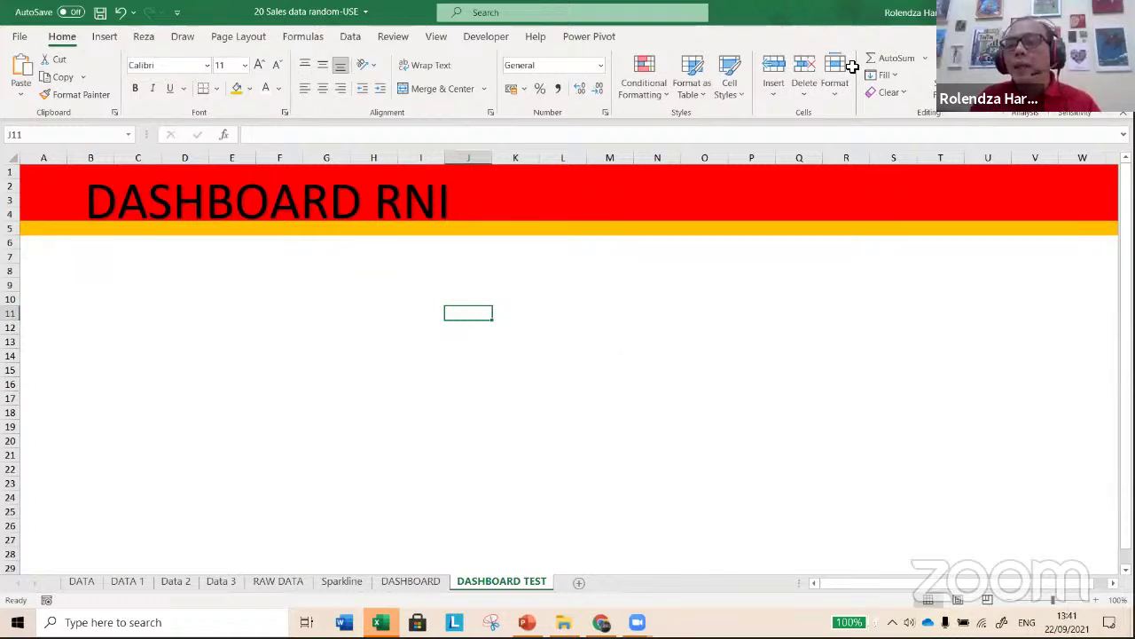
{"action": "left_click", "coordinate": [1011, 601]}
{"action": "left_click", "coordinate": [1012, 601]}
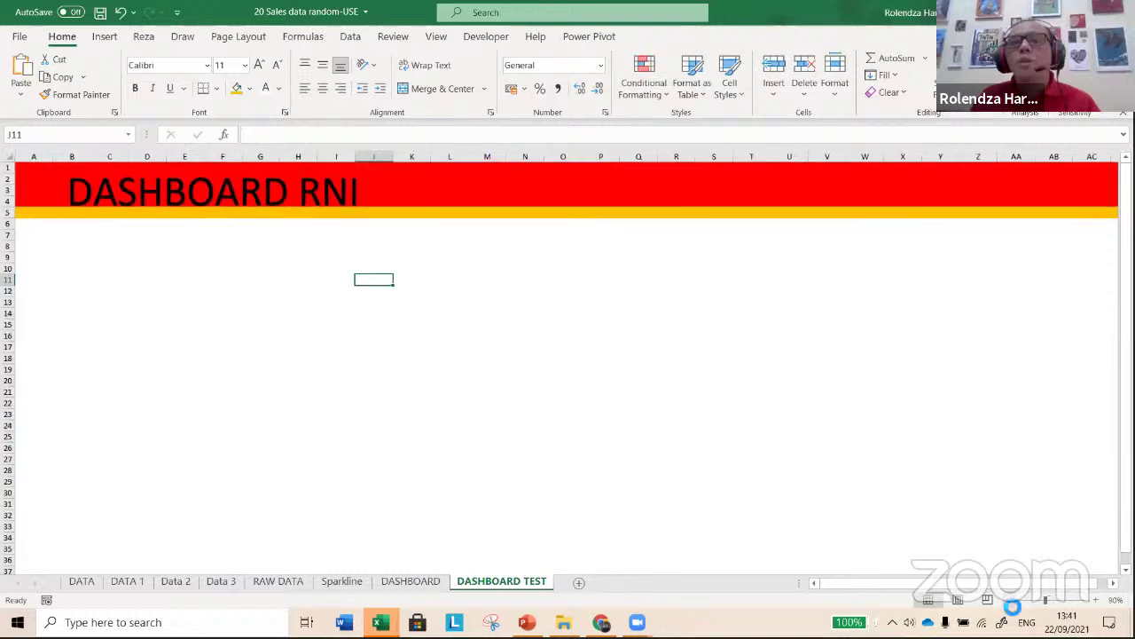
{"action": "left_click", "coordinate": [1011, 600]}
{"action": "left_click", "coordinate": [1095, 600]}
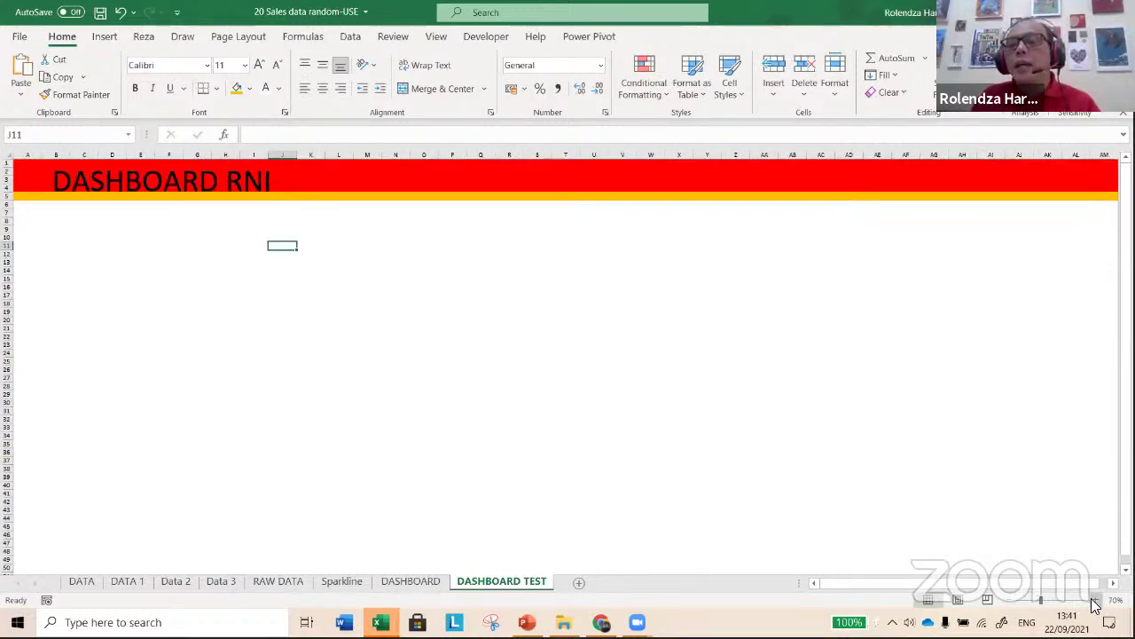
{"action": "left_click", "coordinate": [1096, 601]}
{"action": "left_click", "coordinate": [1095, 601]}
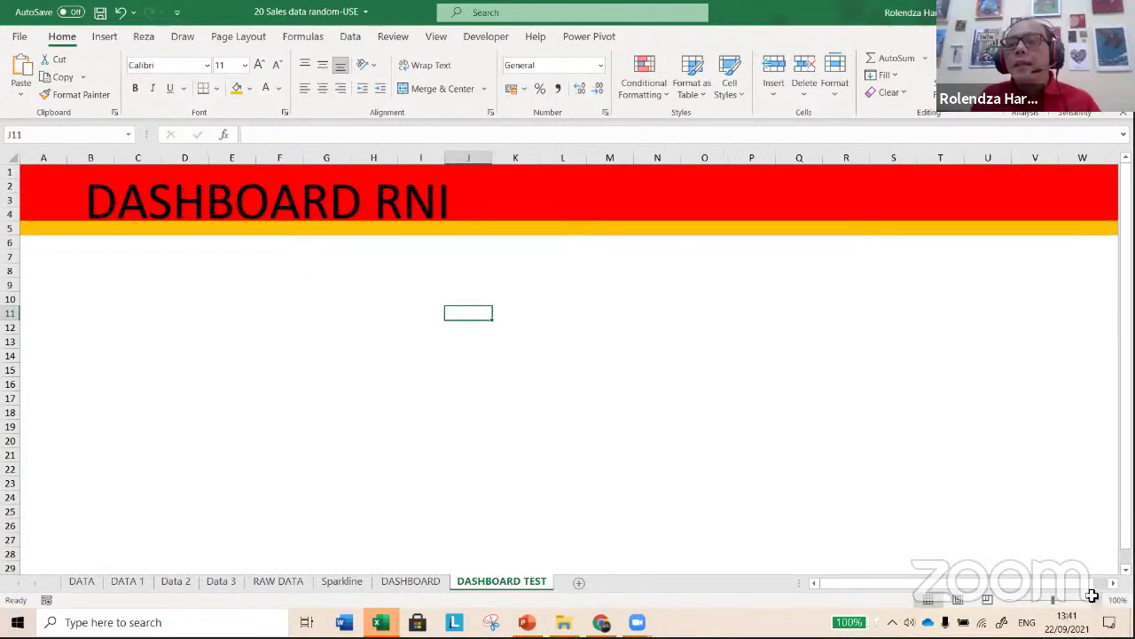
- Hide all columns from Z to the end of the DASHBOARD TEST sheet
{"action": "left_click", "coordinate": [1095, 158]}
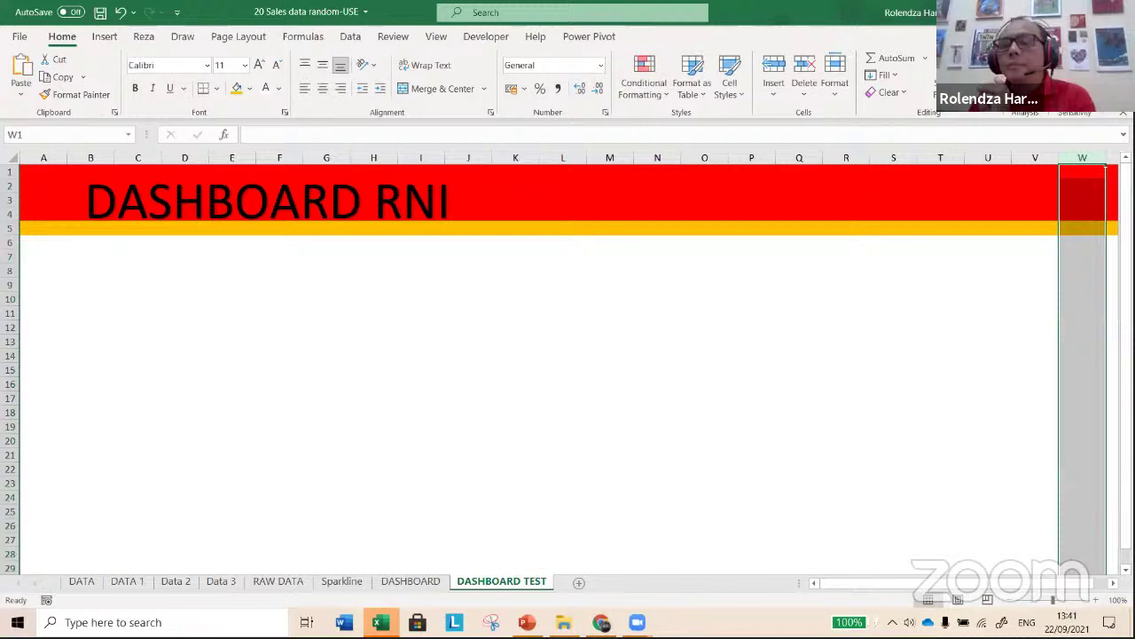
{"action": "scroll", "coordinate": [568, 355], "scroll_direction": "right", "scroll_amount": 1}
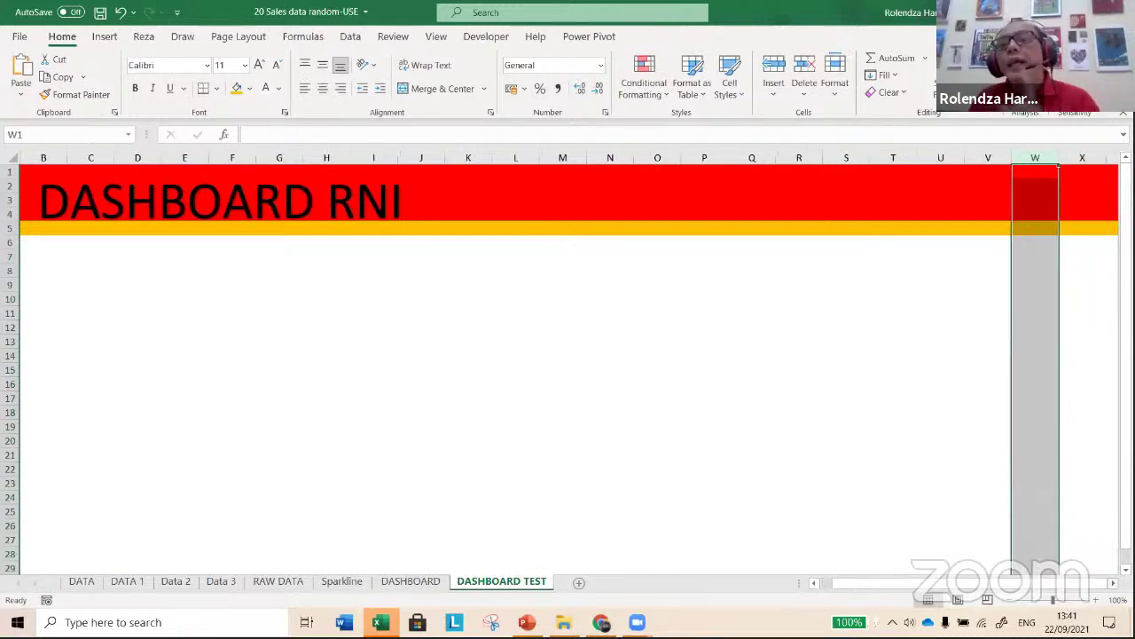
{"action": "scroll", "coordinate": [1011, 248], "scroll_direction": "right", "scroll_amount": 2}
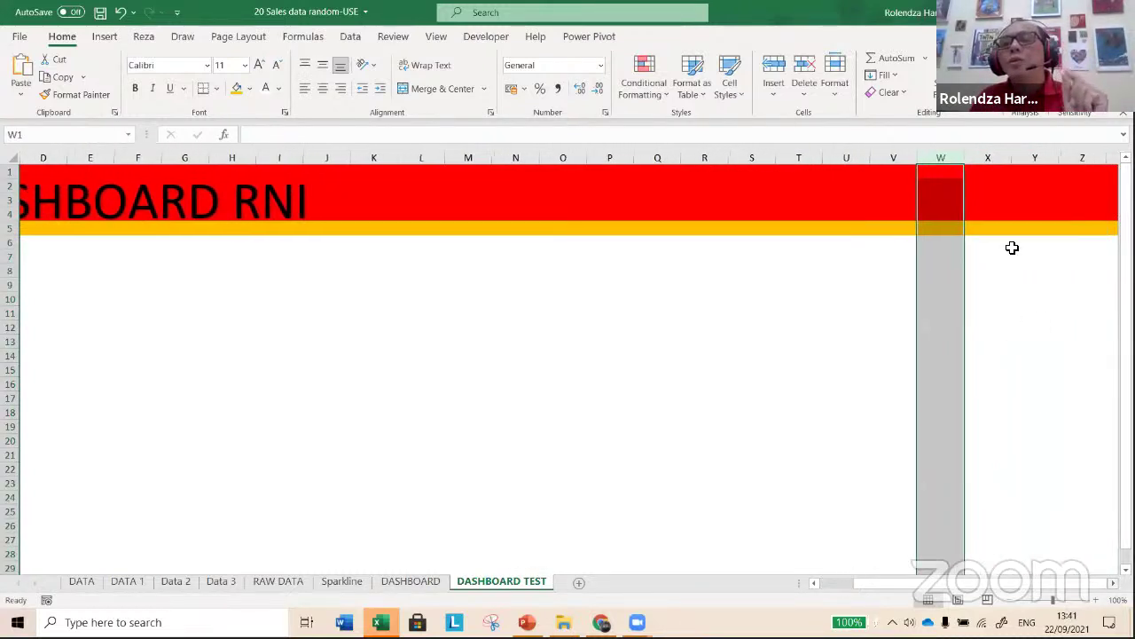
{"action": "left_click", "coordinate": [1079, 165]}
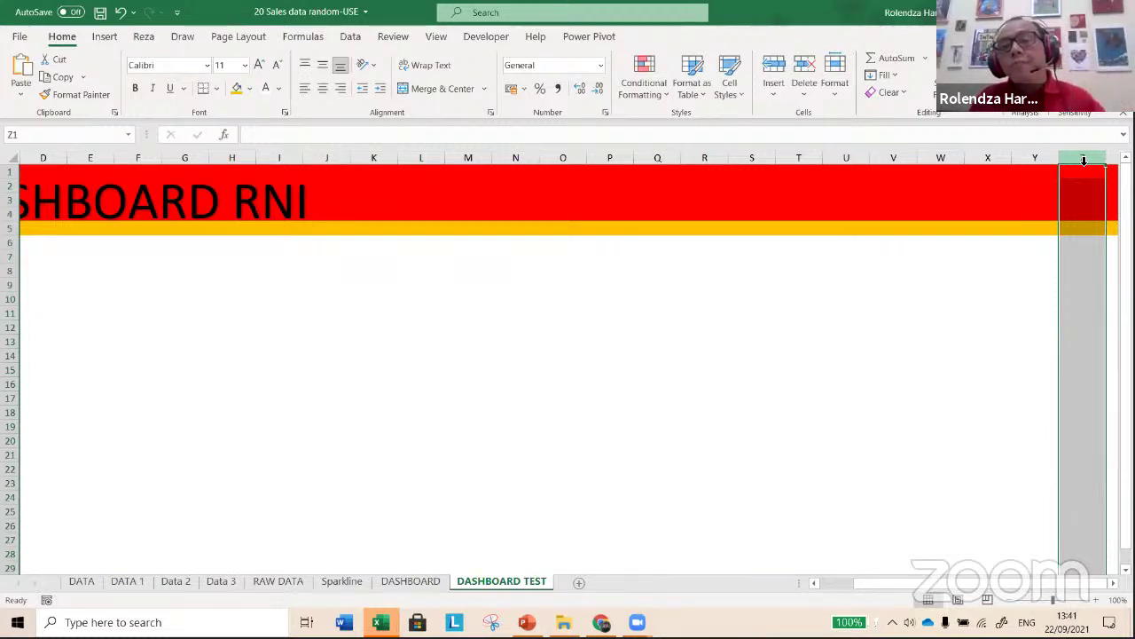
{"action": "key", "text": "ctrl+shift+Right"}
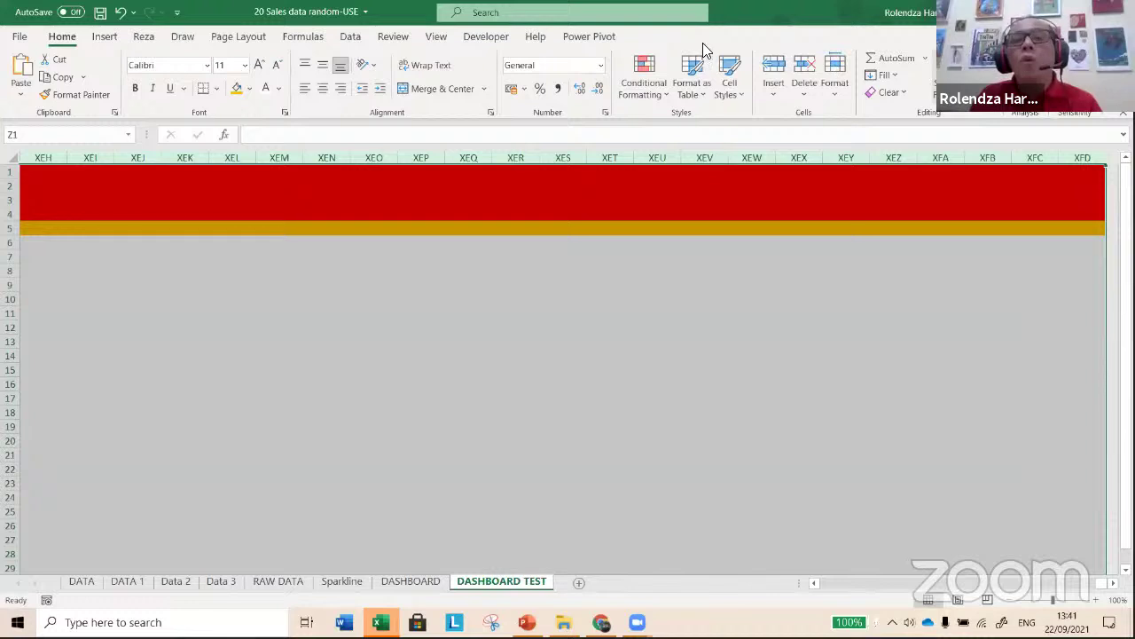
{"action": "left_click", "coordinate": [834, 101]}
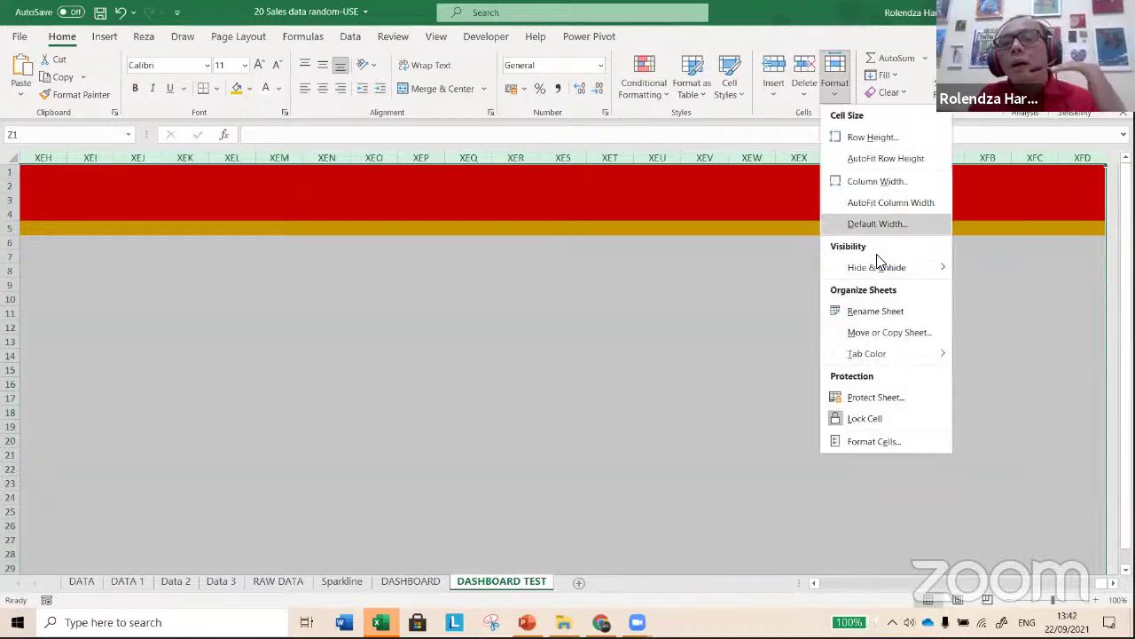
{"action": "mouse_move", "coordinate": [880, 270]}
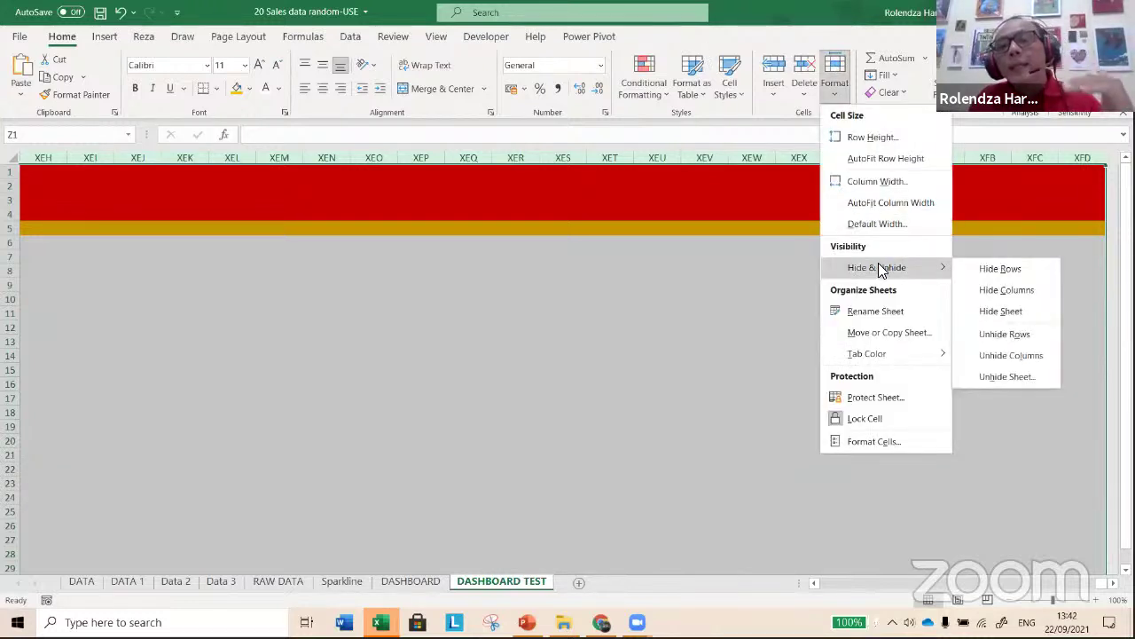
{"action": "left_click", "coordinate": [998, 290]}
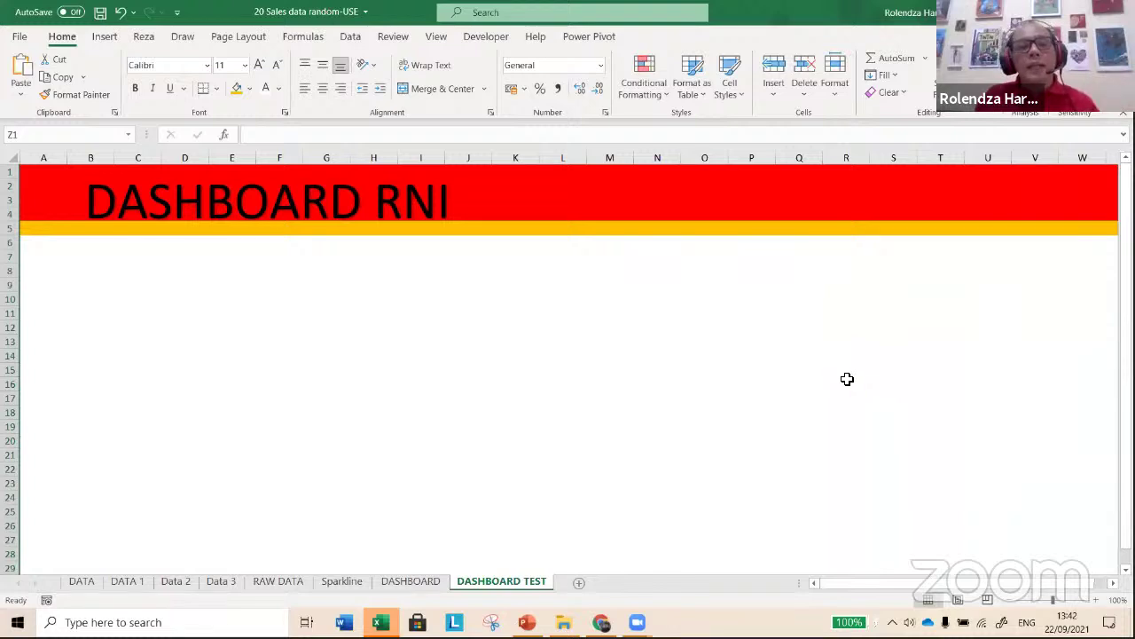
{"action": "left_click", "coordinate": [196, 386]}
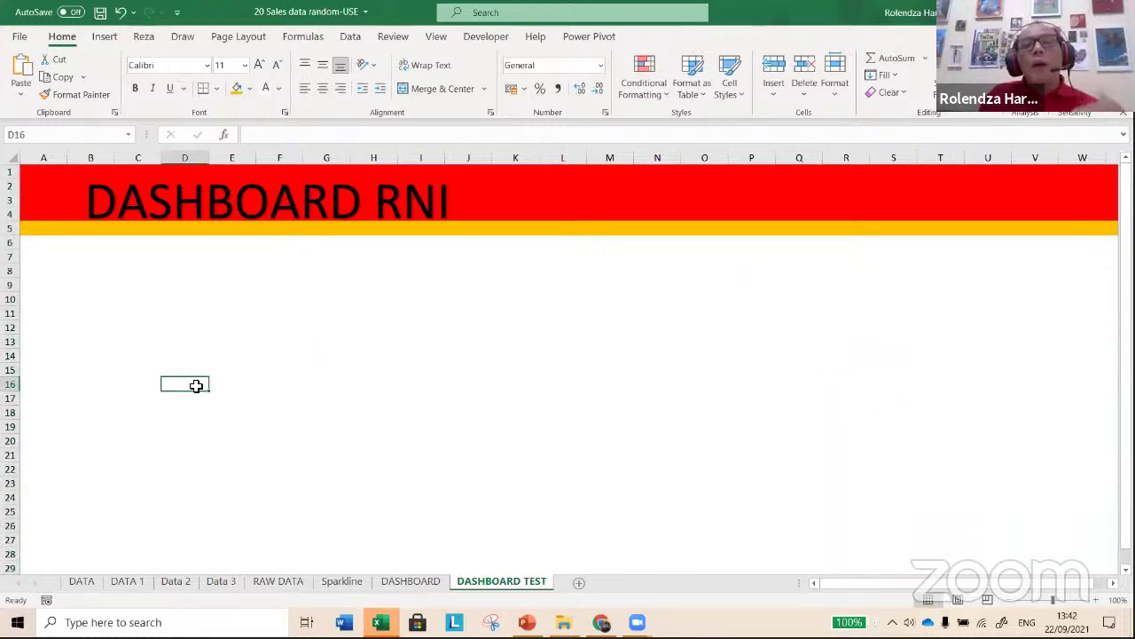
{"action": "scroll", "coordinate": [193, 387], "scroll_direction": "down", "scroll_amount": 1}
{"action": "scroll", "coordinate": [193, 387], "scroll_direction": "up", "scroll_amount": 1}
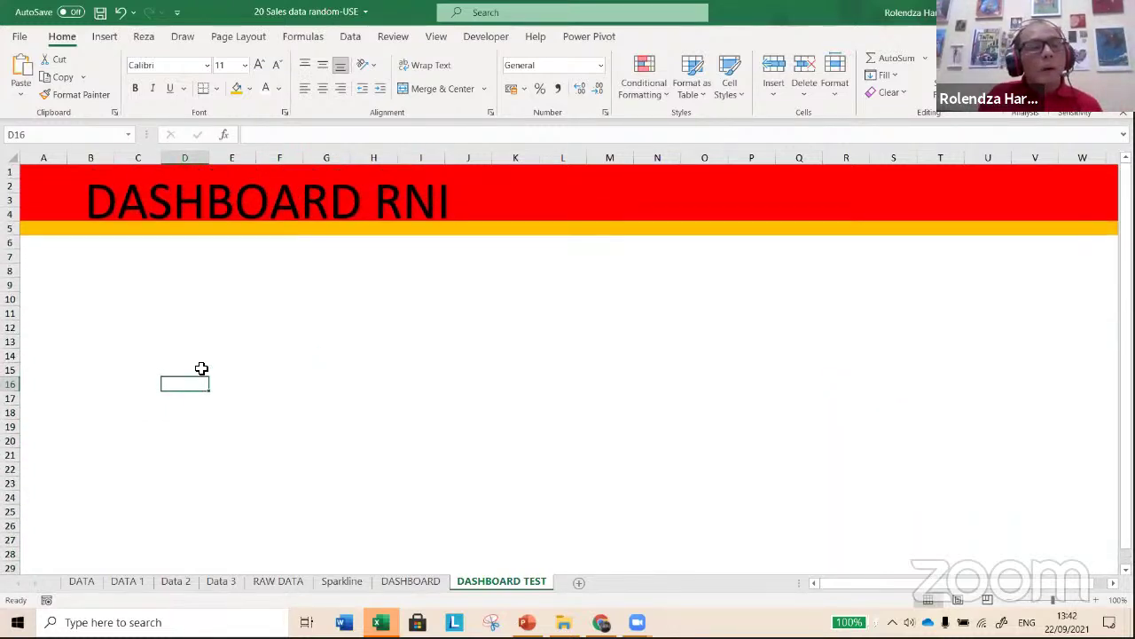
{"action": "scroll", "coordinate": [202, 368], "scroll_direction": "down", "scroll_amount": 1}
{"action": "scroll", "coordinate": [202, 370], "scroll_direction": "down", "scroll_amount": 1}
{"action": "scroll", "coordinate": [202, 370], "scroll_direction": "up", "scroll_amount": 2}
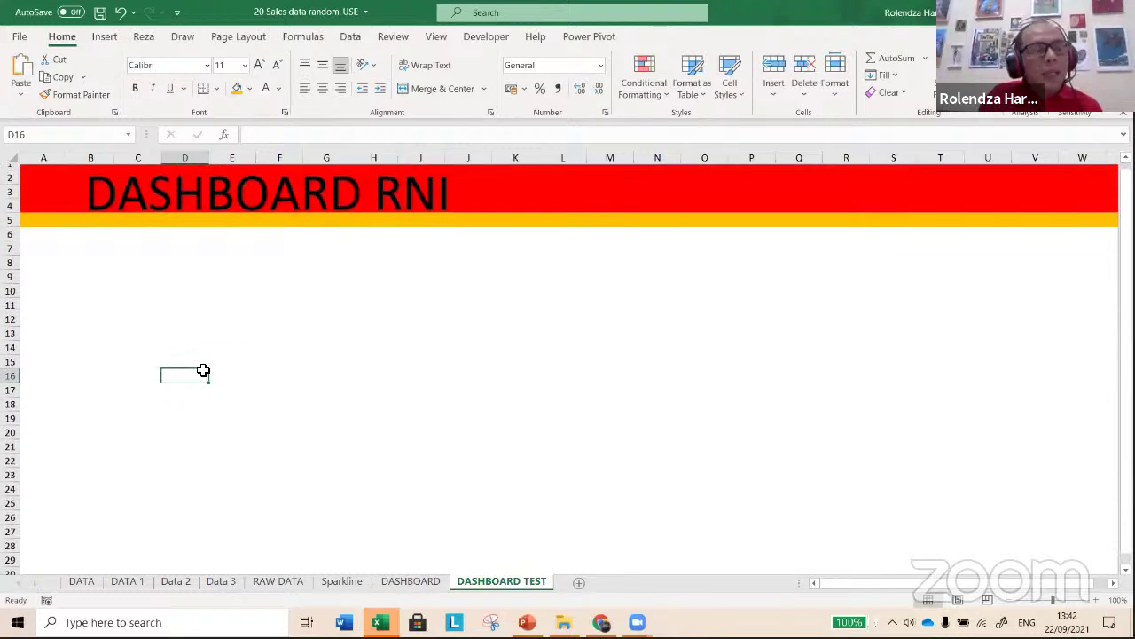
{"action": "scroll", "coordinate": [203, 370], "scroll_direction": "down", "scroll_amount": 1}
{"action": "scroll", "coordinate": [203, 370], "scroll_direction": "up", "scroll_amount": 1}
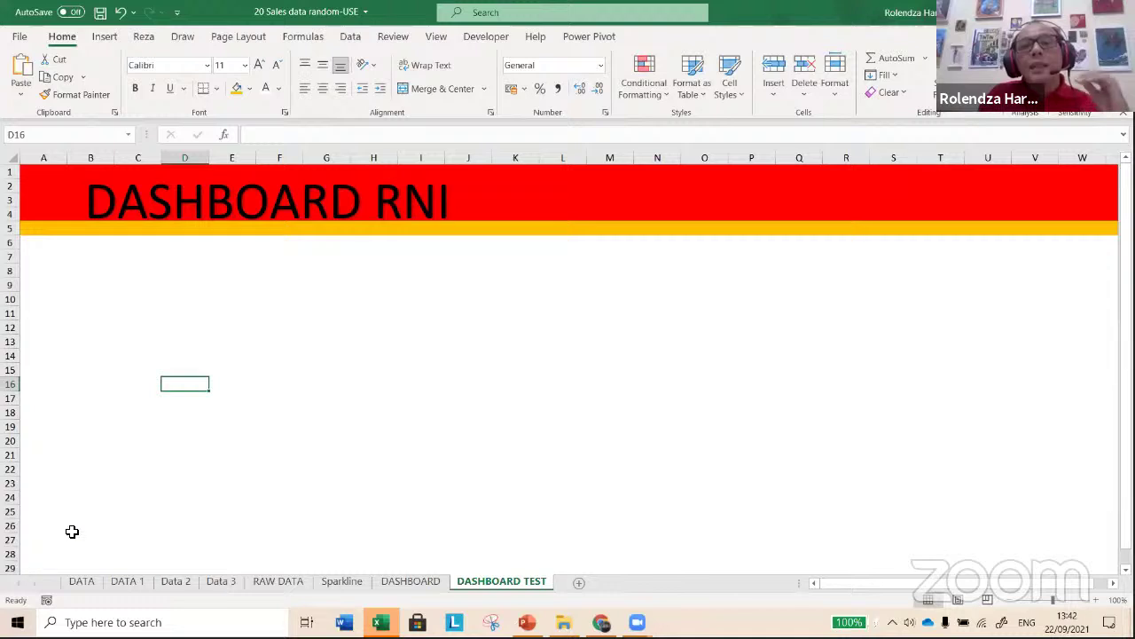
- Hide all rows from 35 to the end of the DASHBOARD TEST sheet
{"action": "scroll", "coordinate": [79, 542], "scroll_direction": "down", "scroll_amount": 2}
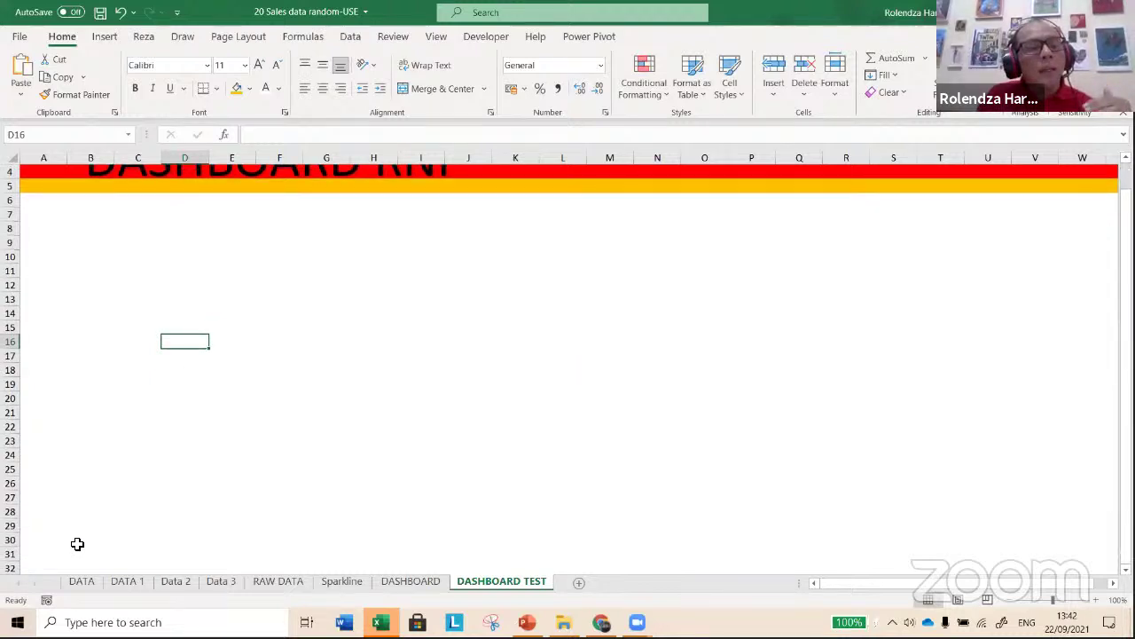
{"action": "left_click", "coordinate": [14, 569]}
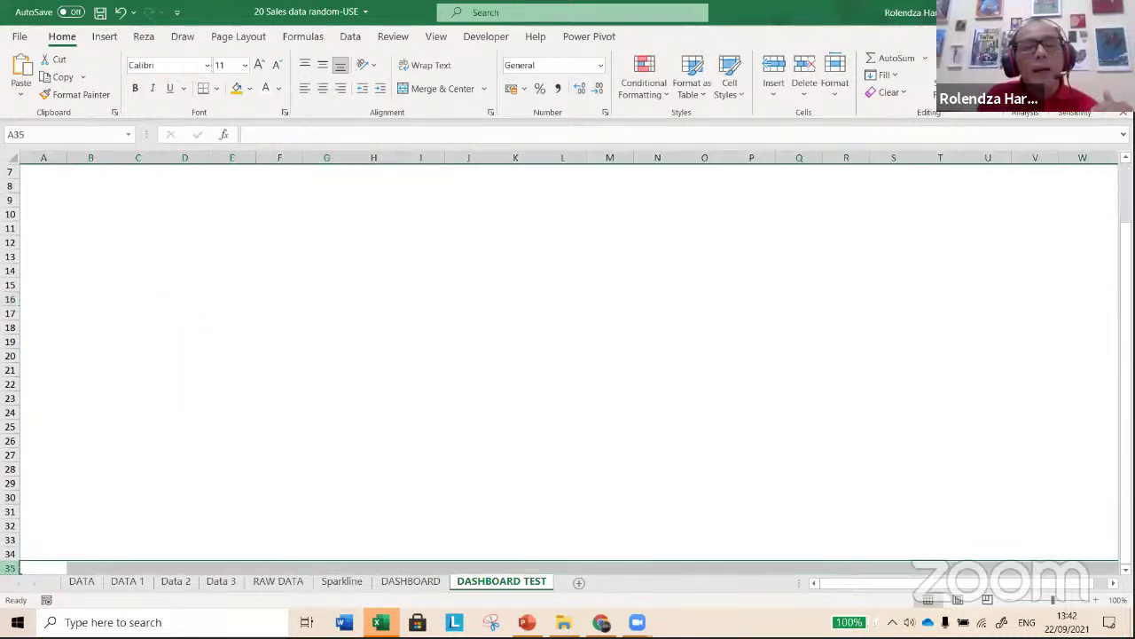
{"action": "left_click", "coordinate": [14, 568]}
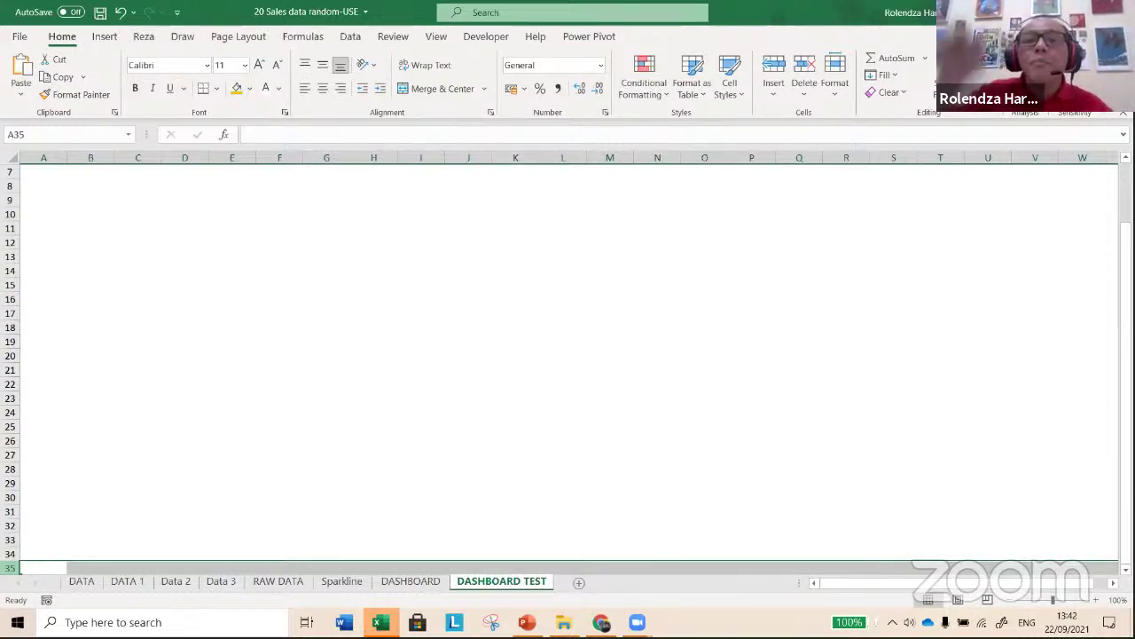
{"action": "key", "text": "ctrl+shift+Down"}
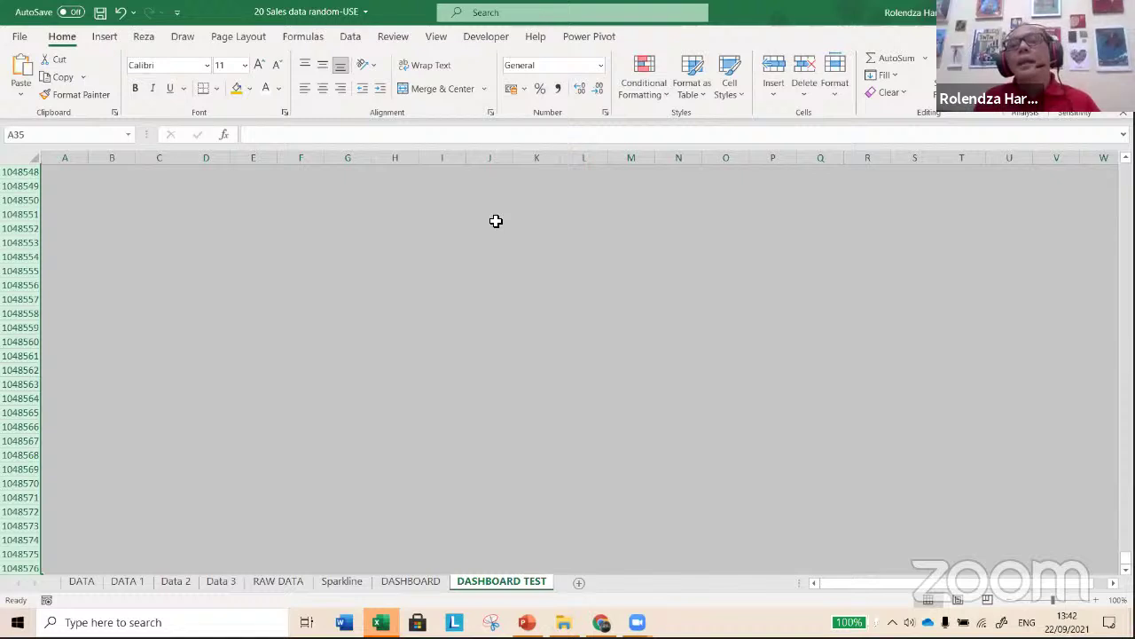
{"action": "left_click", "coordinate": [836, 94]}
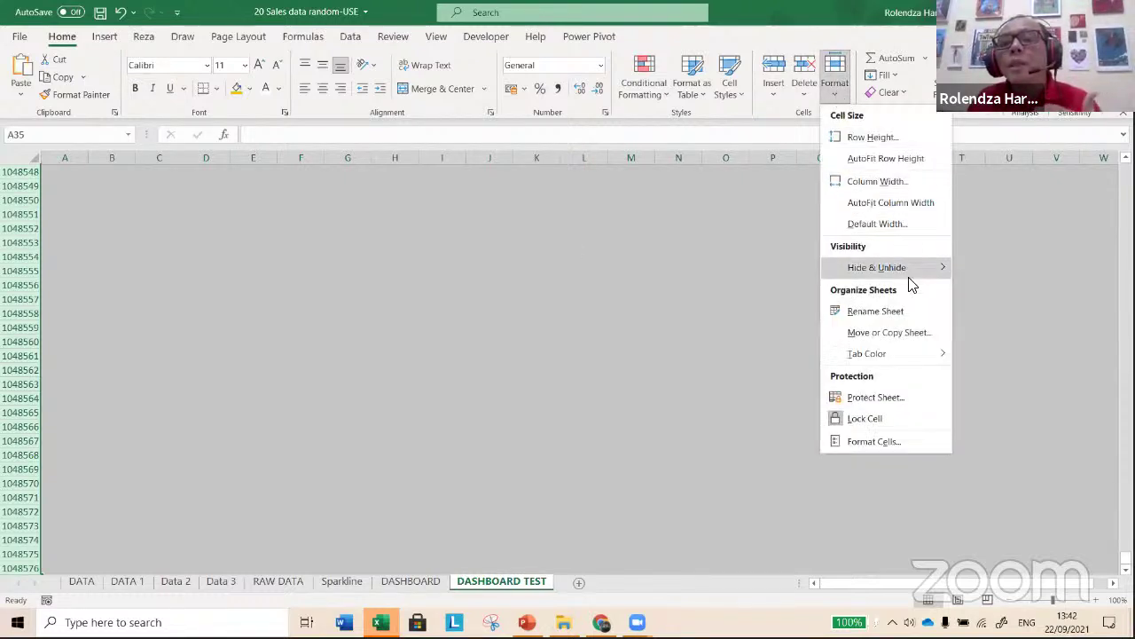
{"action": "mouse_move", "coordinate": [913, 273]}
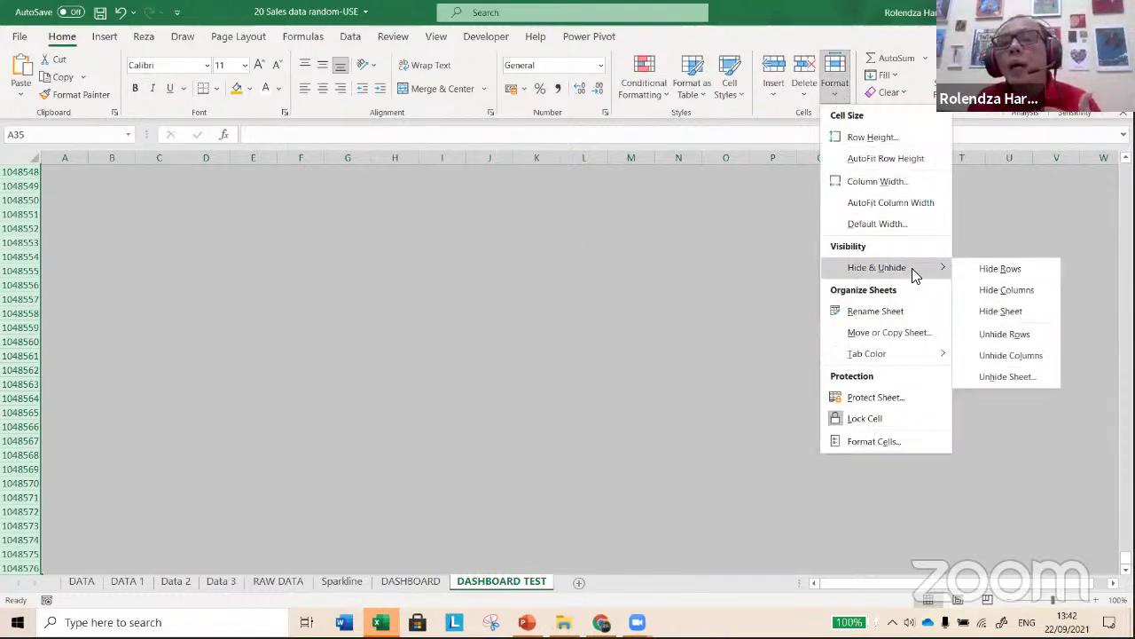
{"action": "left_click", "coordinate": [1002, 270]}
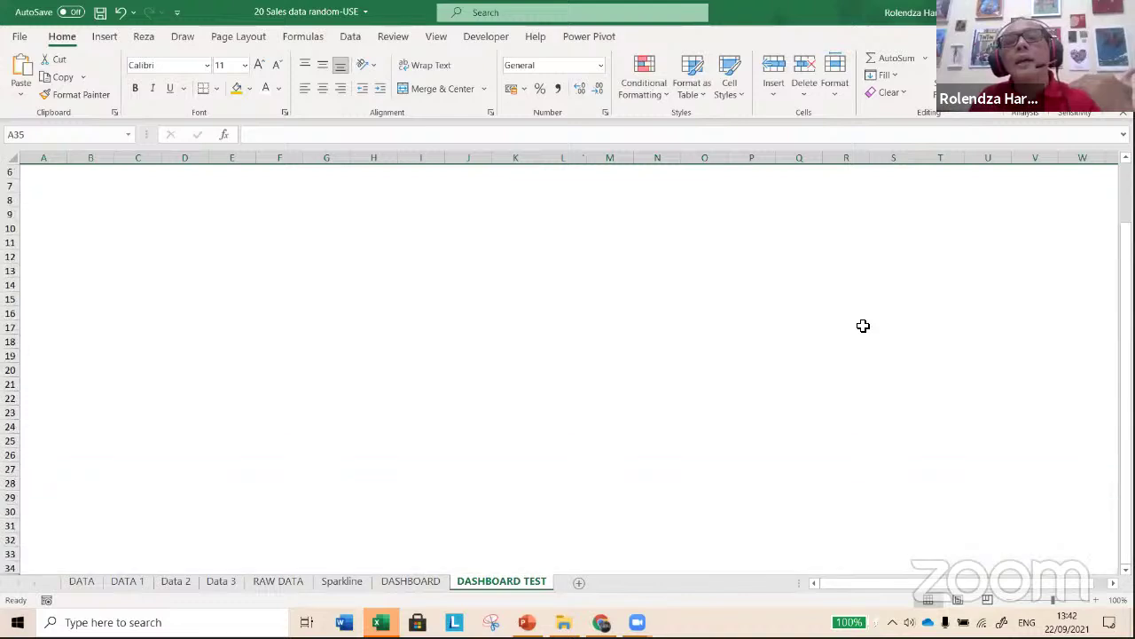
- Set the zoom of the DASHBOARD TEST sheet to 80% and select cell B8
{"action": "left_click", "coordinate": [1007, 600]}
{"action": "left_click", "coordinate": [1008, 601]}
{"action": "left_click", "coordinate": [1008, 600]}
{"action": "left_click", "coordinate": [1008, 600]}
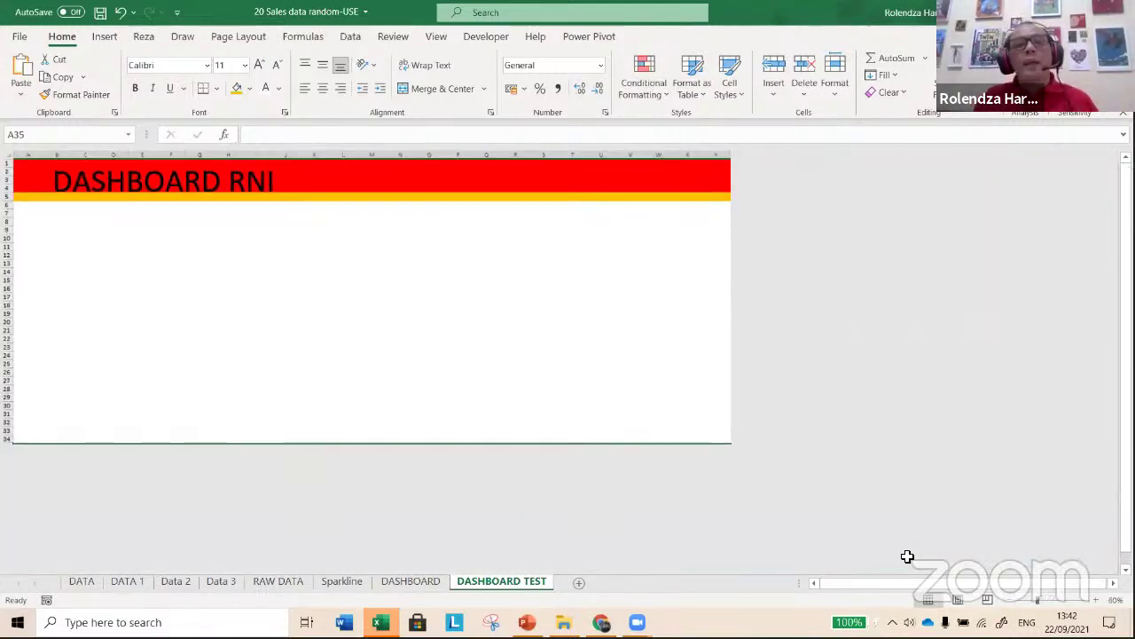
{"action": "left_click", "coordinate": [361, 287]}
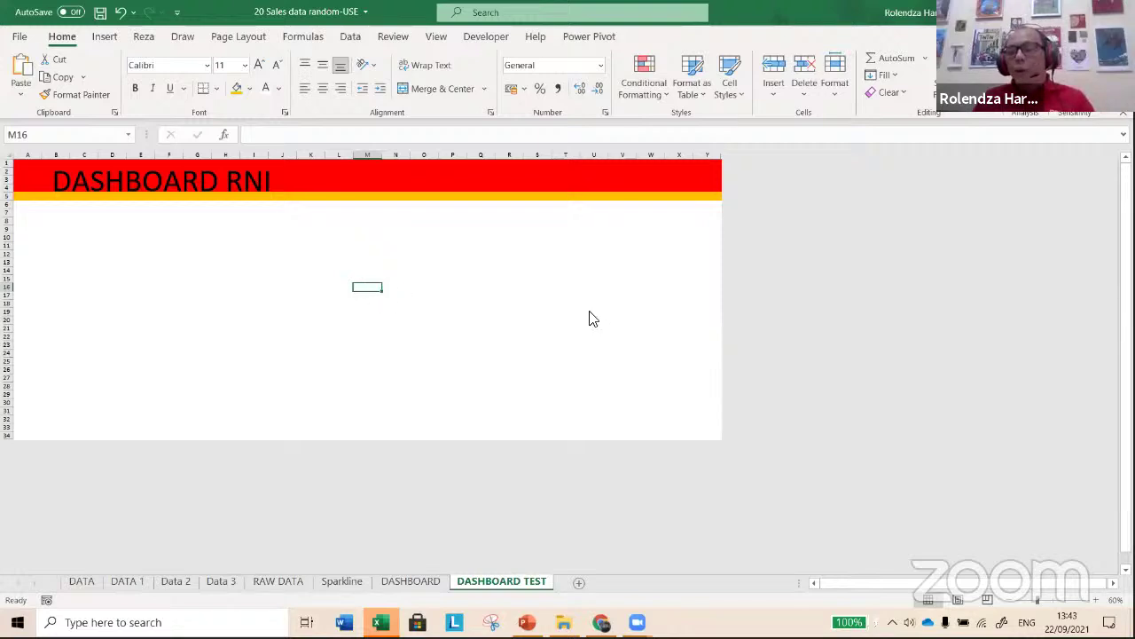
{"action": "left_click", "coordinate": [1097, 599]}
{"action": "left_click", "coordinate": [1097, 600]}
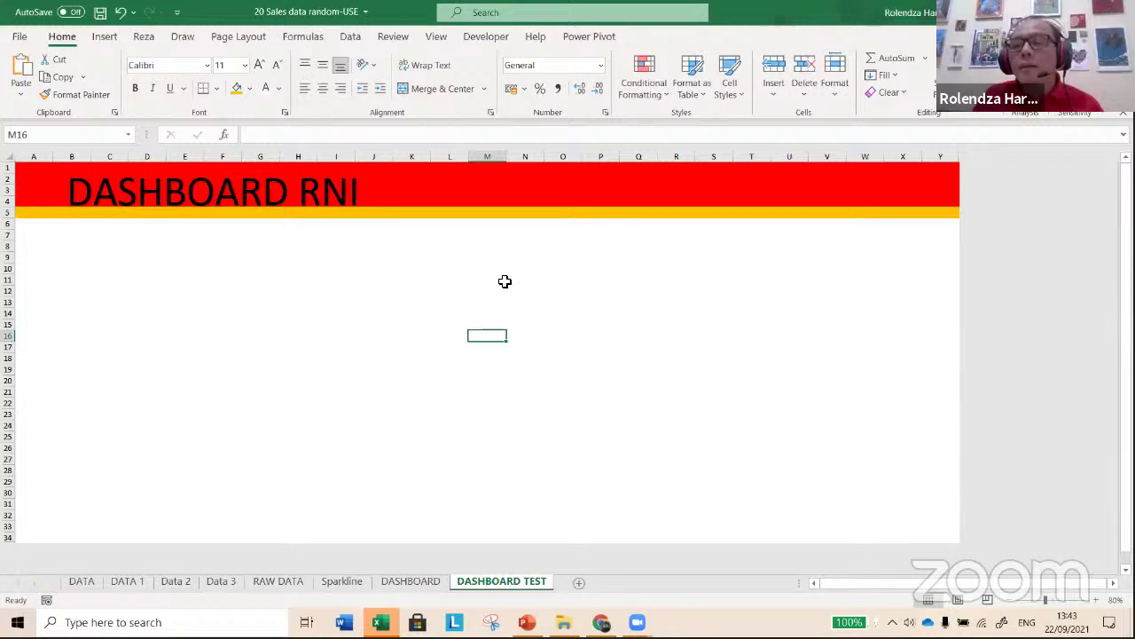
{"action": "left_click", "coordinate": [250, 266]}
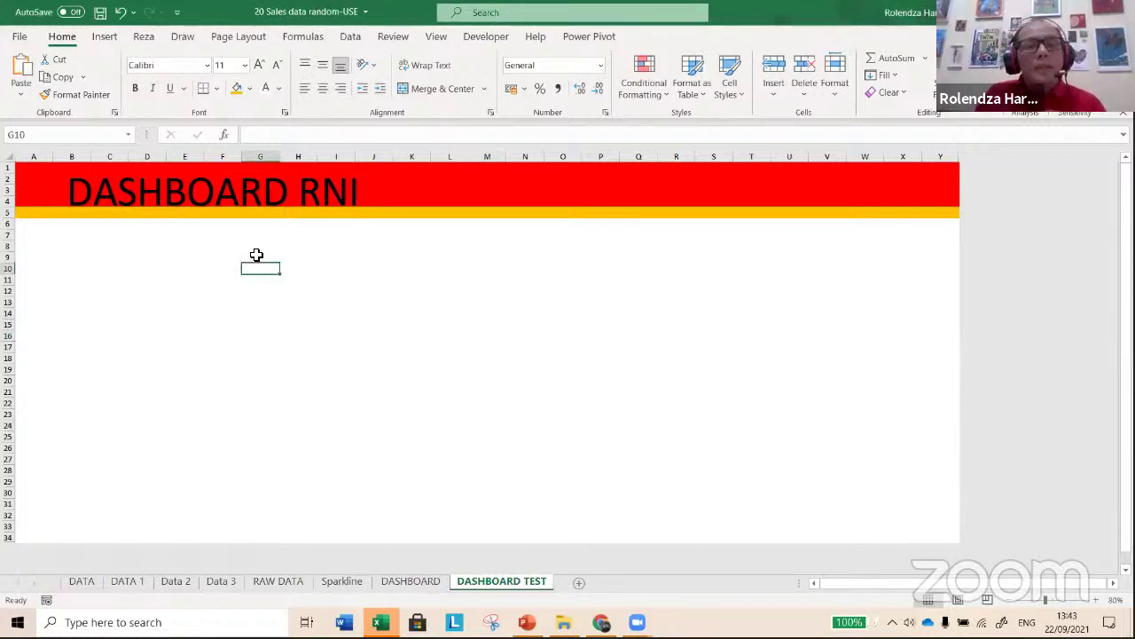
{"action": "left_click", "coordinate": [88, 246]}
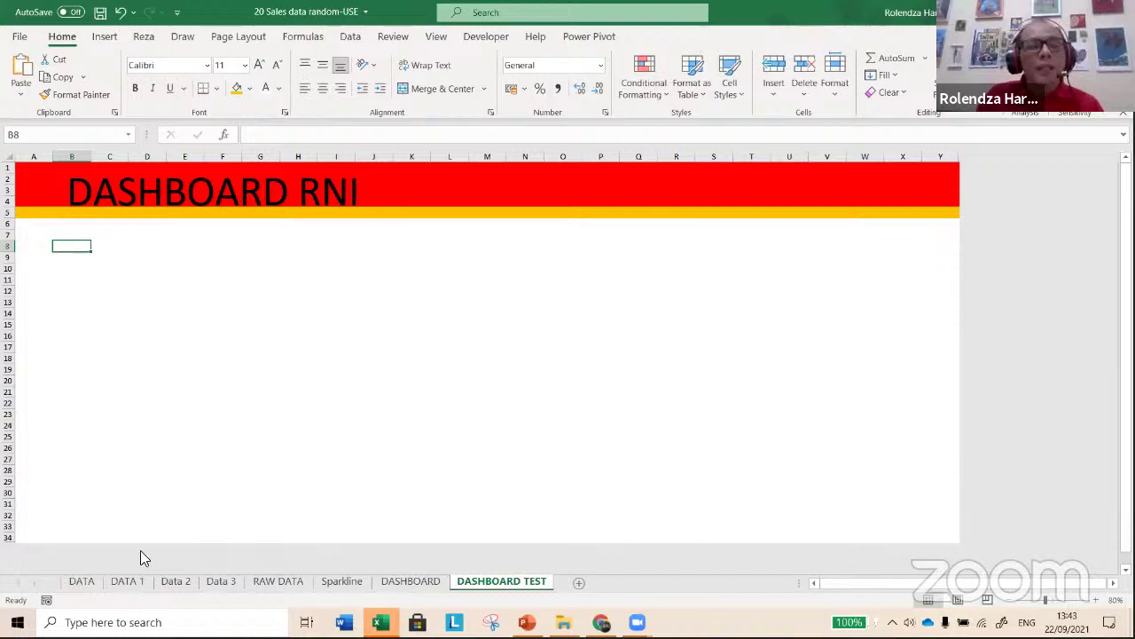
- Create a PivotTable from the DATA sheet range A1:O100, placed on the existing DASHBOARD TEST sheet at cell B8
{"action": "left_click", "coordinate": [97, 580]}
{"action": "left_click", "coordinate": [440, 401]}
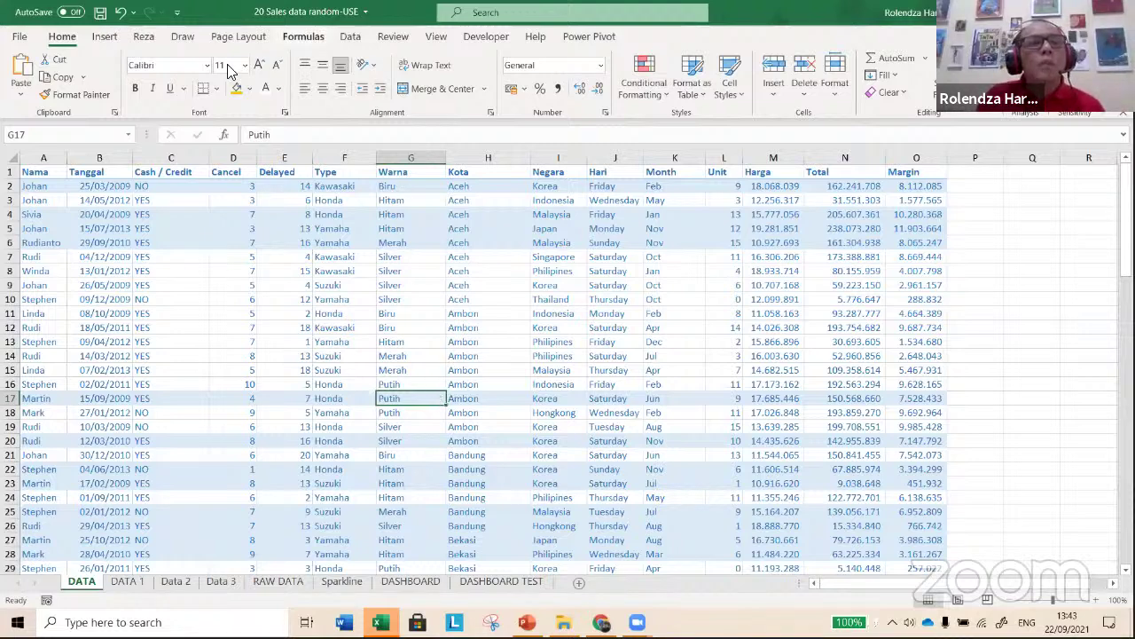
{"action": "left_click", "coordinate": [107, 39]}
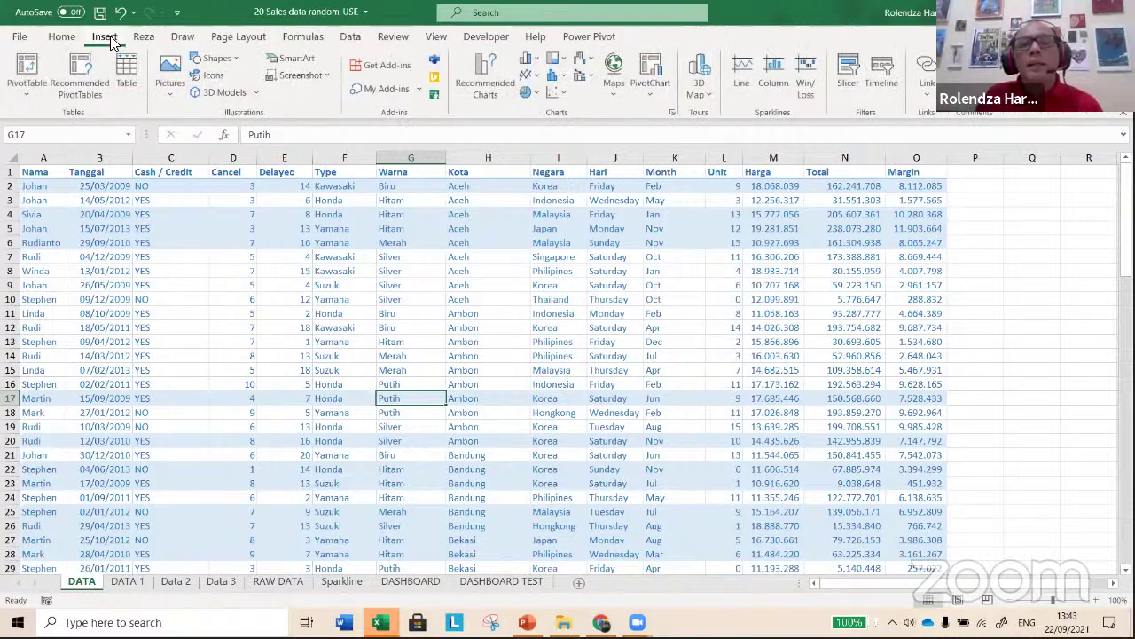
{"action": "left_click", "coordinate": [27, 66]}
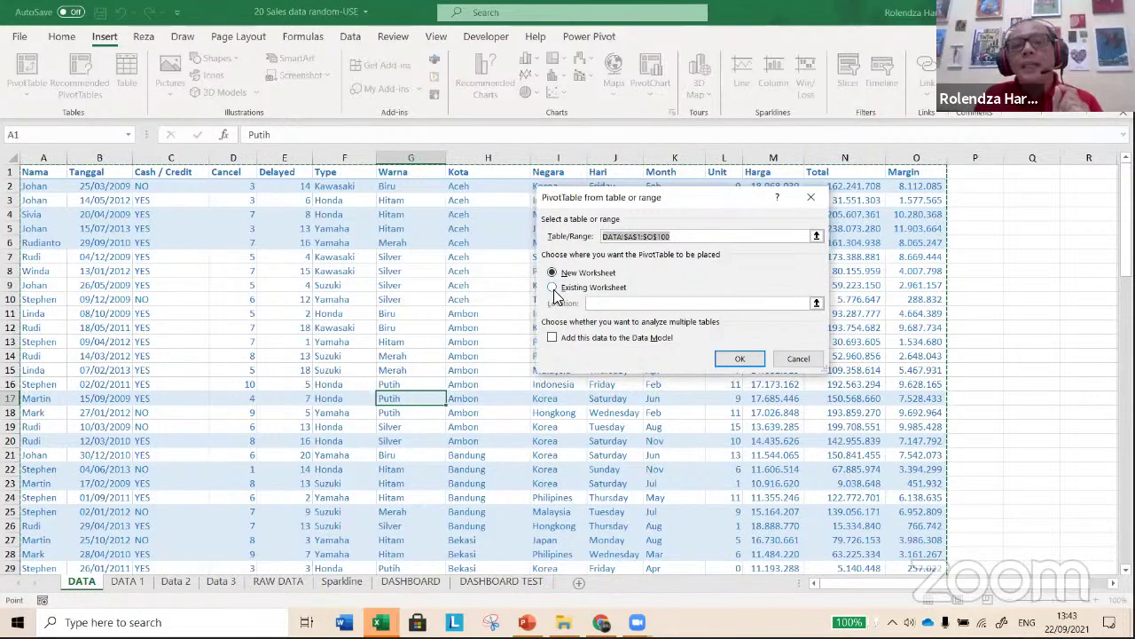
{"action": "left_click", "coordinate": [553, 287]}
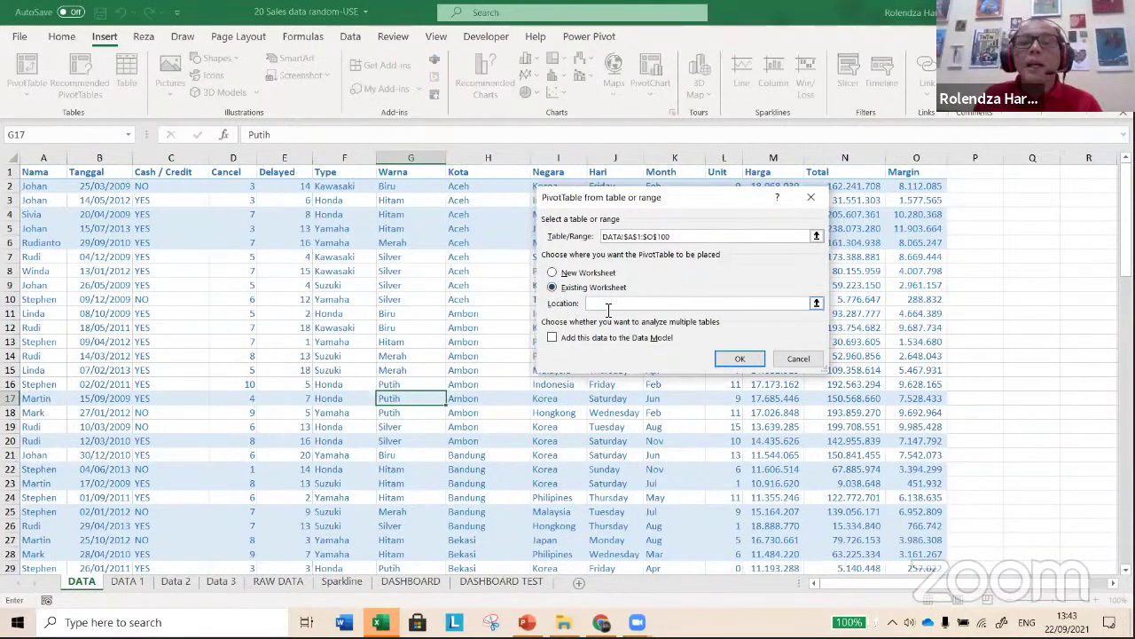
{"action": "left_click", "coordinate": [489, 582]}
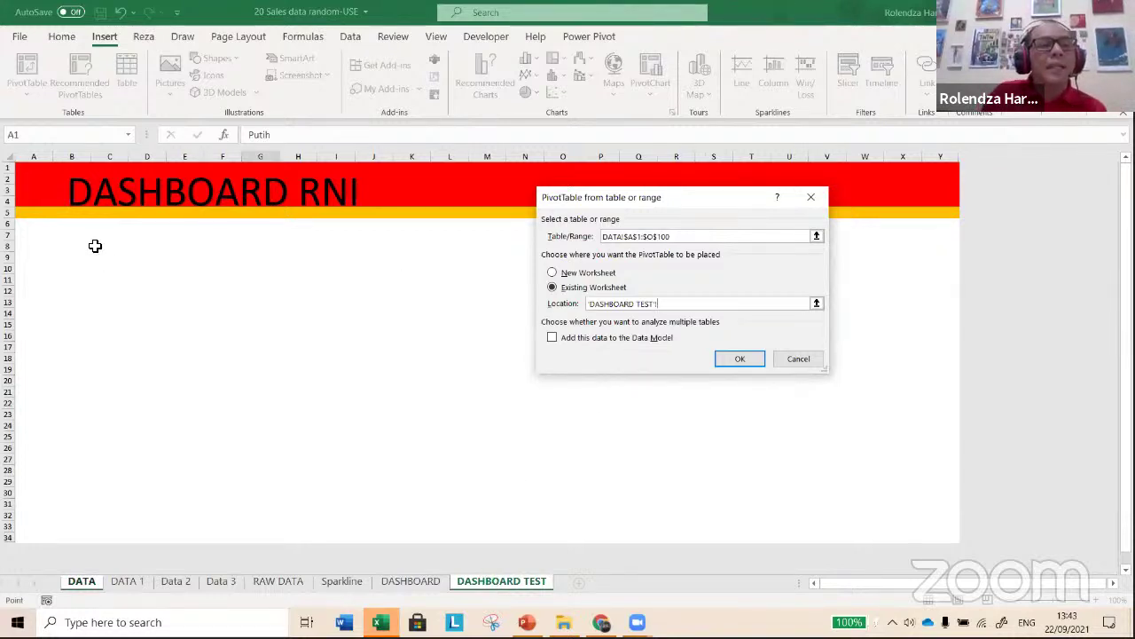
{"action": "left_click", "coordinate": [95, 246]}
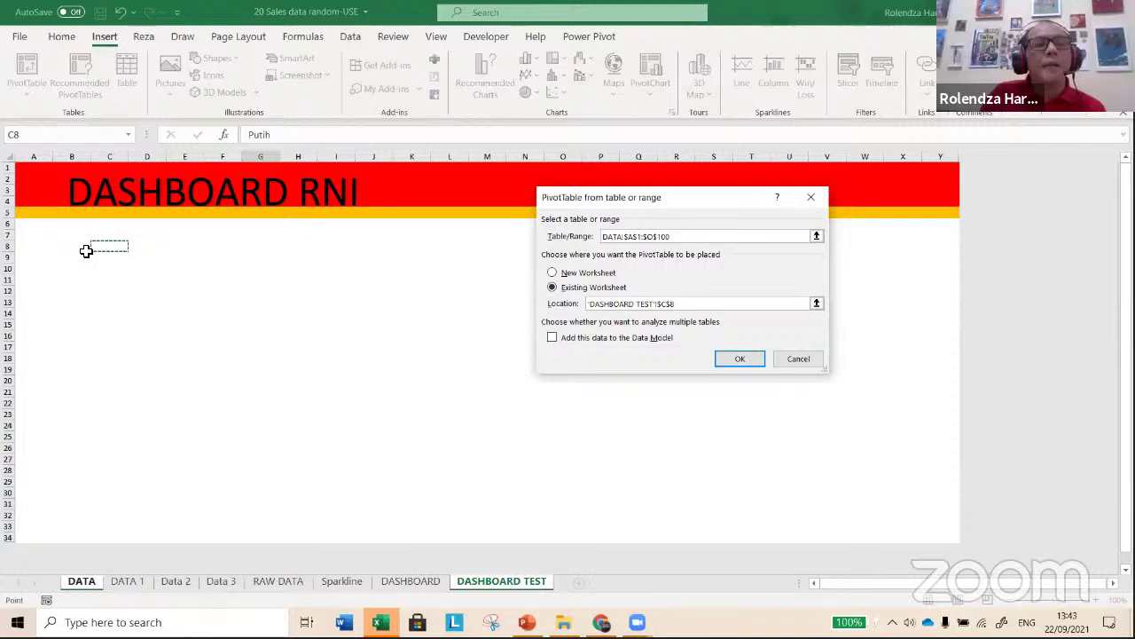
{"action": "left_click", "coordinate": [86, 252]}
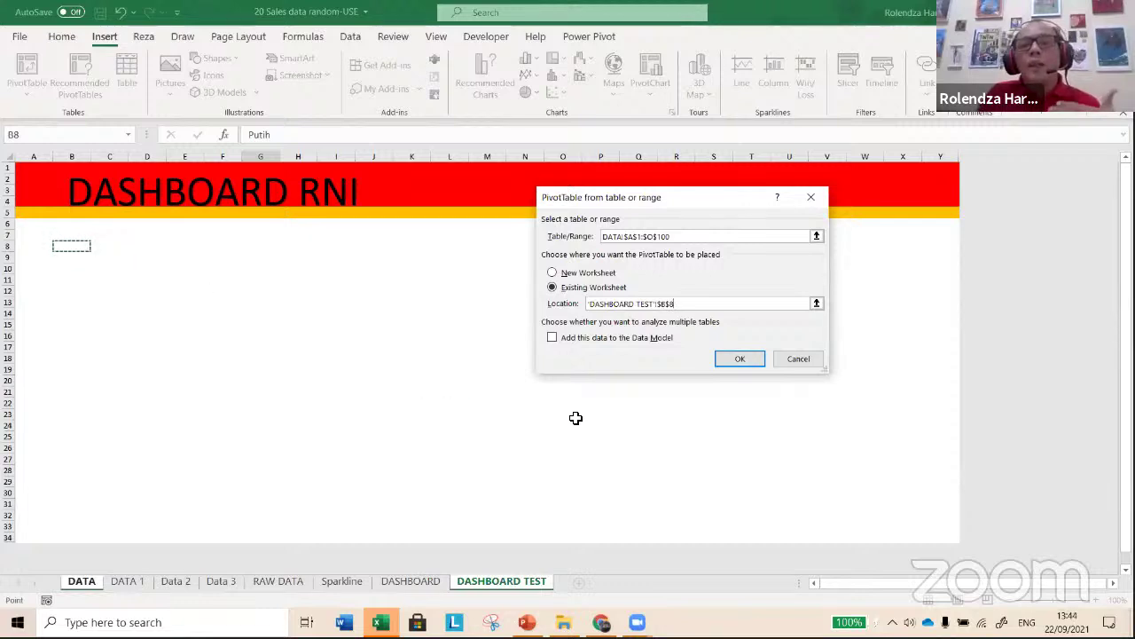
{"action": "left_click", "coordinate": [734, 358]}
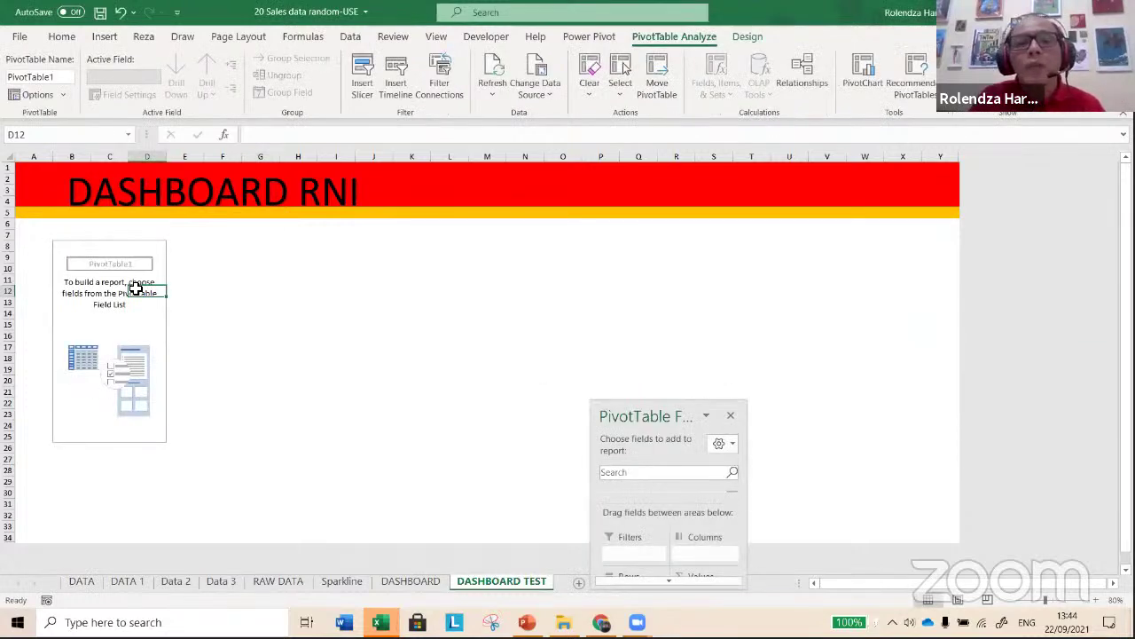
- Enlarge the floating PivotTable field list and move it over columns Q to W, clear of the empty PivotTable
{"action": "left_click", "coordinate": [137, 259]}
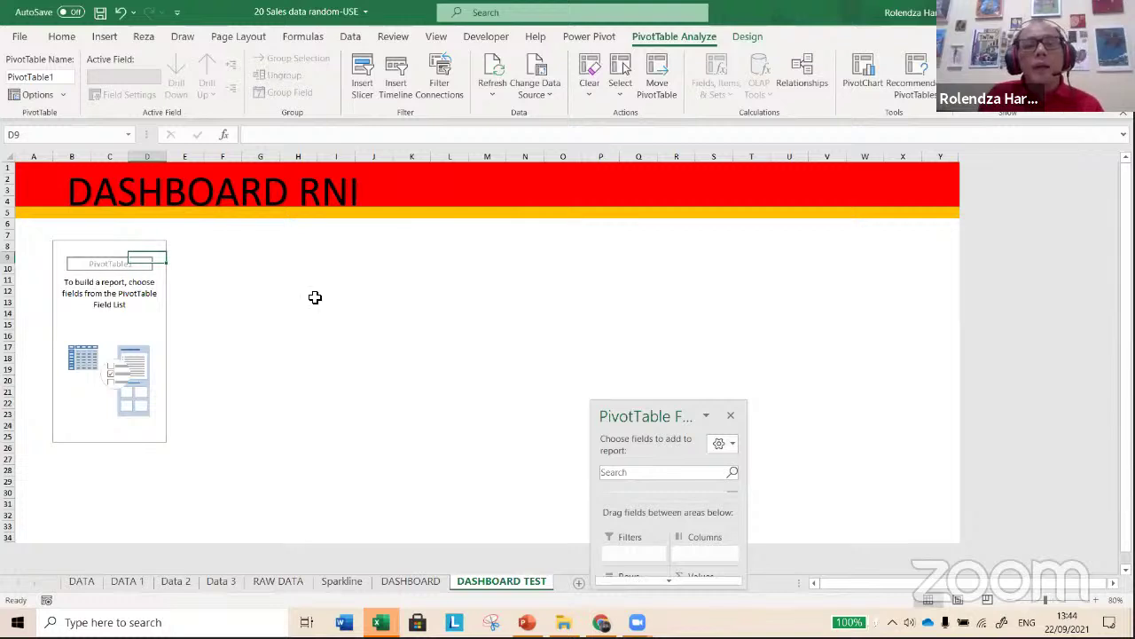
{"action": "left_click_drag", "start_coordinate": [595, 413], "coordinate": [469, 279]}
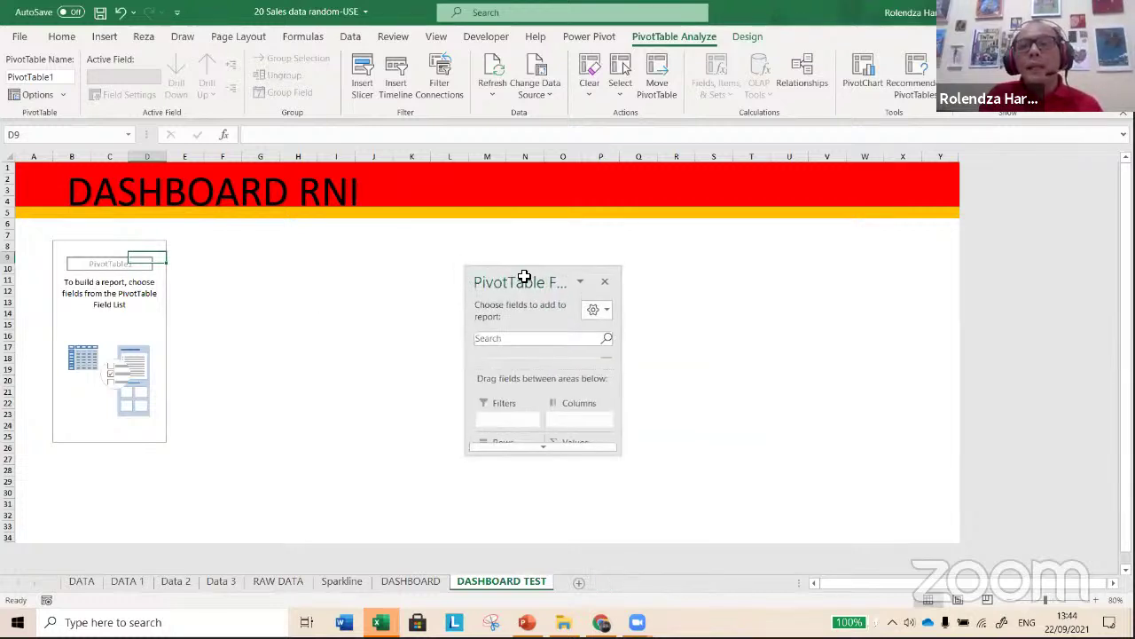
{"action": "left_click_drag", "start_coordinate": [621, 453], "coordinate": [715, 547]}
{"action": "left_click_drag", "start_coordinate": [626, 292], "coordinate": [775, 197]}
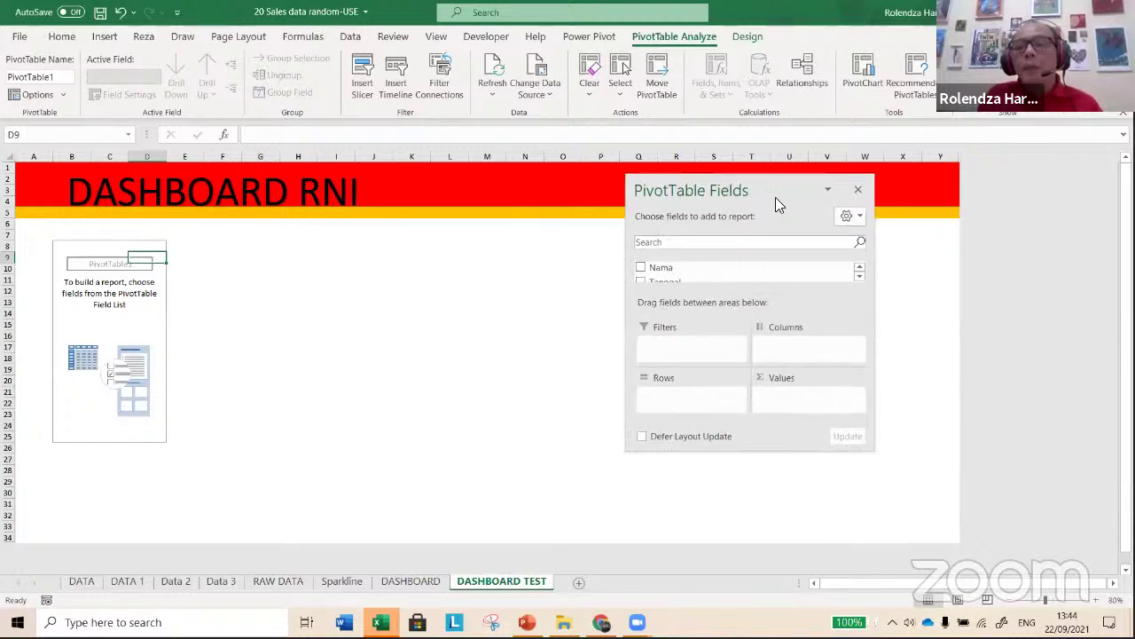
- Enlarge the floating PivotTable field list, and review the source columns on the DATA sheet before returning to DASHBOARD TEST
{"action": "left_click_drag", "start_coordinate": [634, 455], "coordinate": [537, 517]}
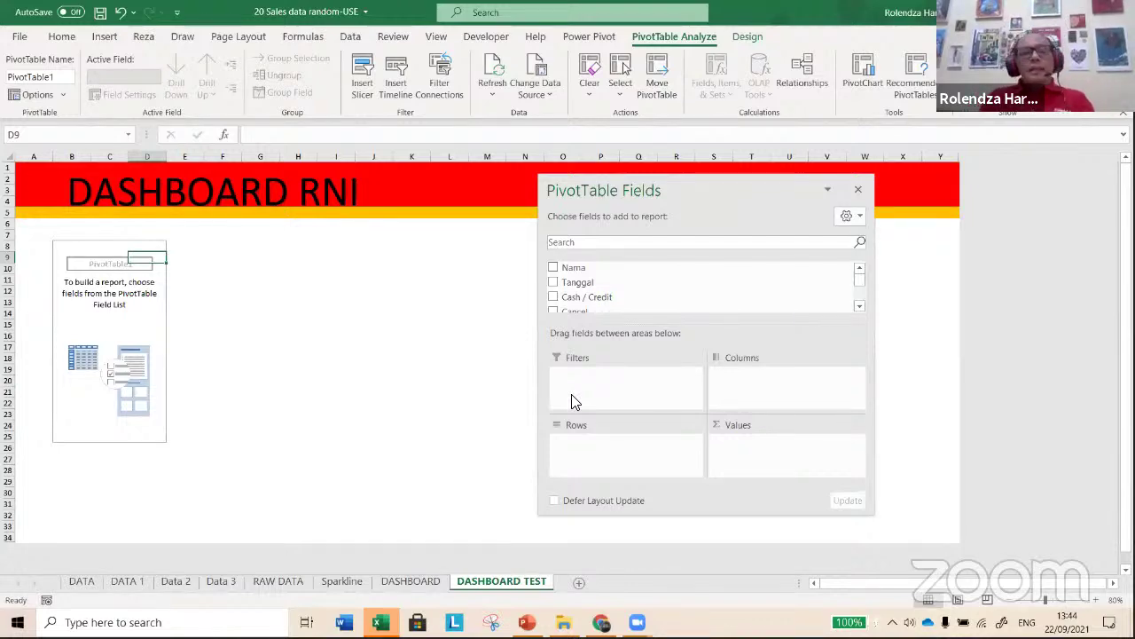
{"action": "left_click", "coordinate": [82, 581]}
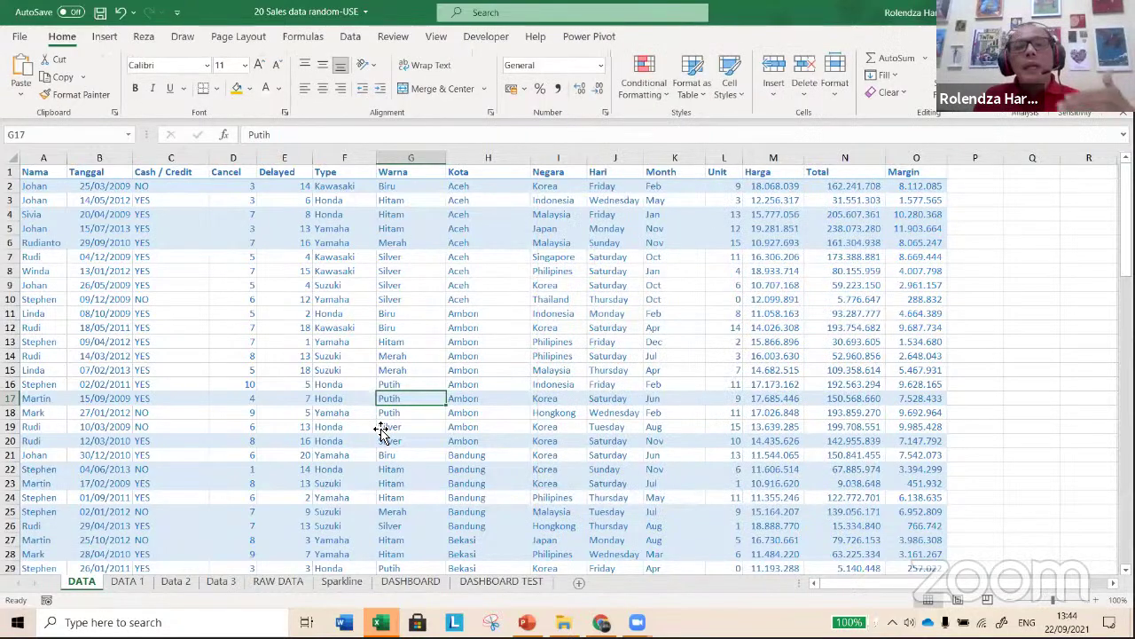
{"action": "left_click", "coordinate": [381, 428]}
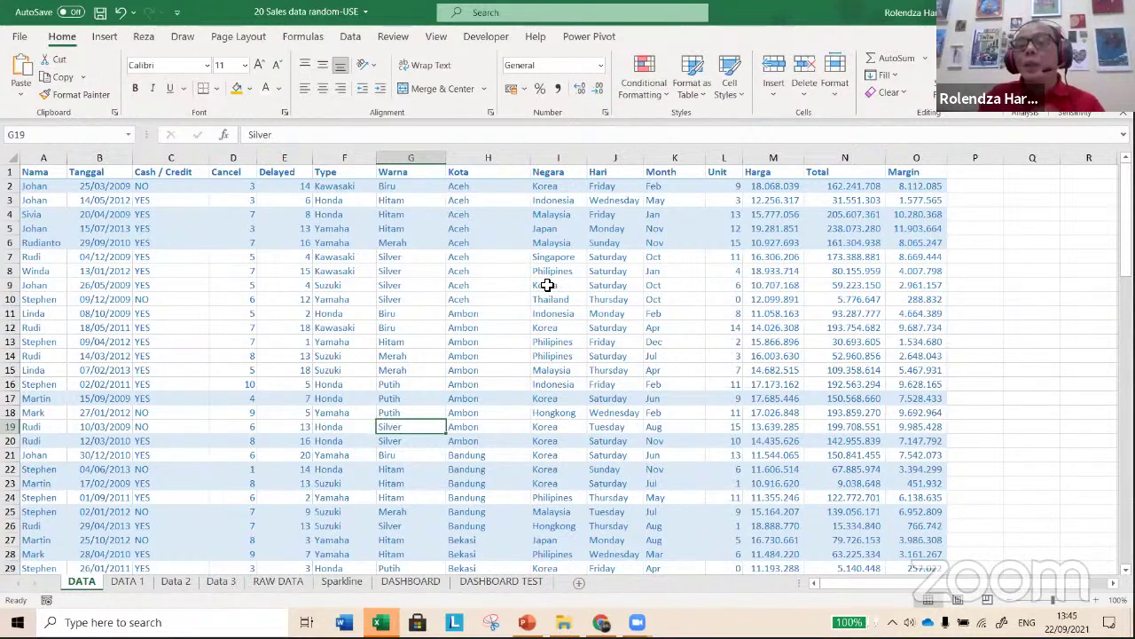
{"action": "left_click", "coordinate": [517, 584]}
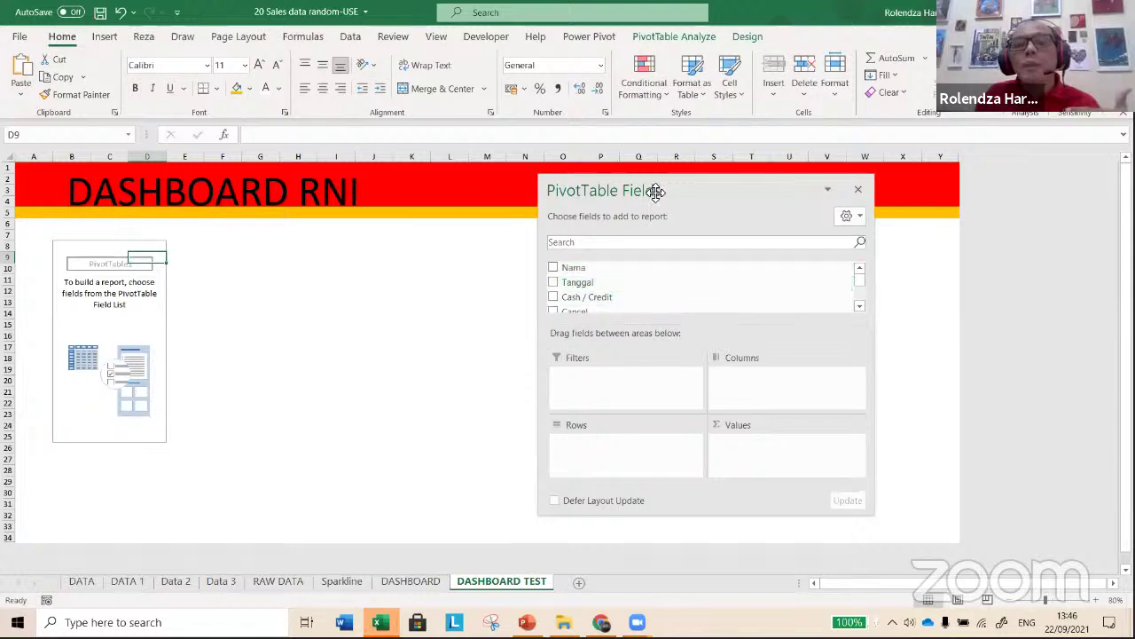
- Restore the workbook window to a smaller size and move the field list clear of the PivotTable Analyze commands, keeping the empty PivotTable selected
{"action": "left_click_drag", "start_coordinate": [654, 190], "coordinate": [462, 160]}
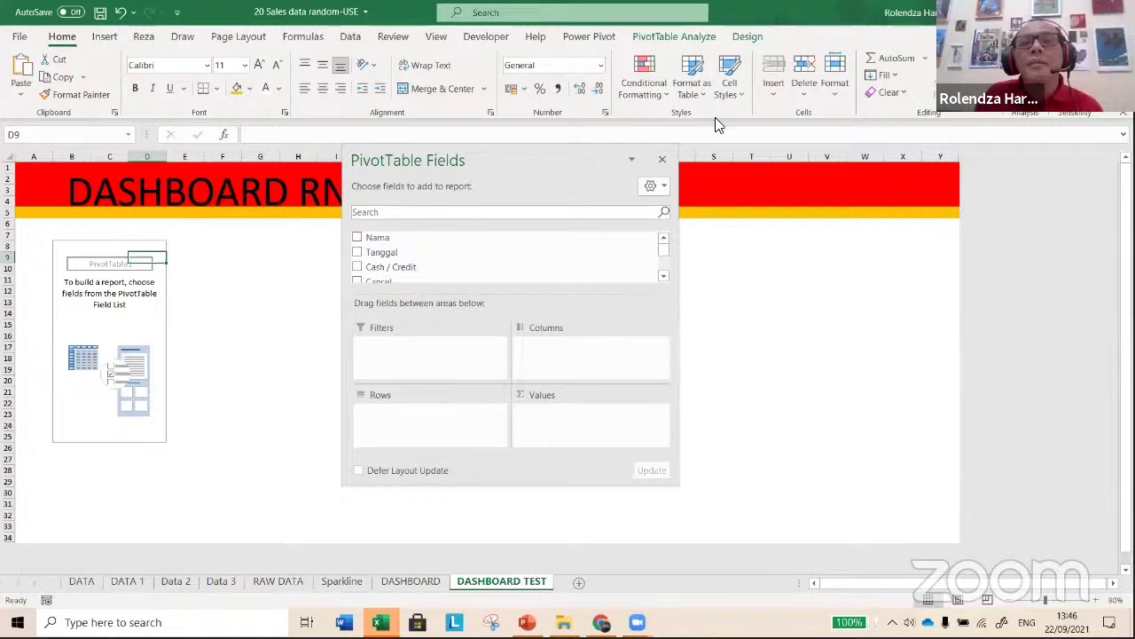
{"action": "left_click", "coordinate": [701, 266]}
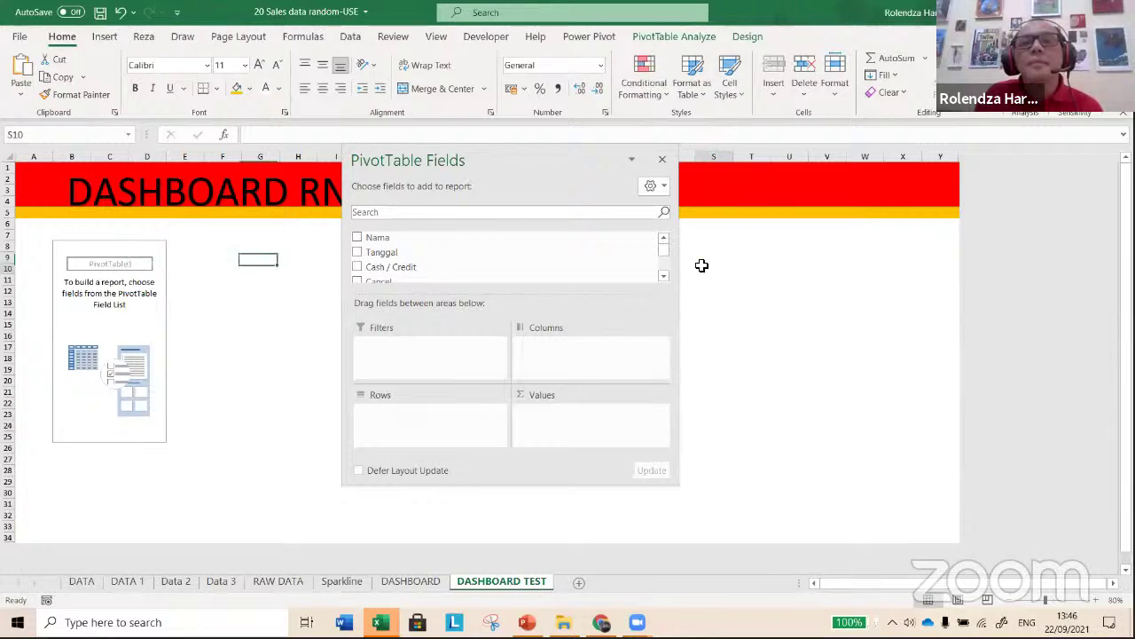
{"action": "left_click", "coordinate": [103, 315]}
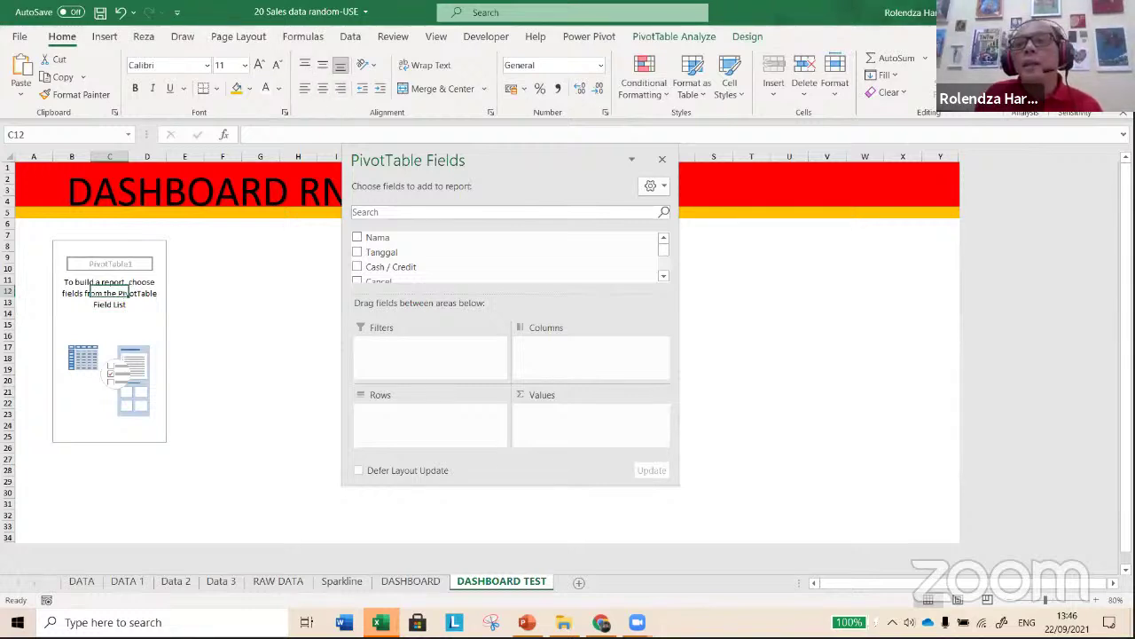
{"action": "left_click_drag", "start_coordinate": [808, 12], "coordinate": [586, 94]}
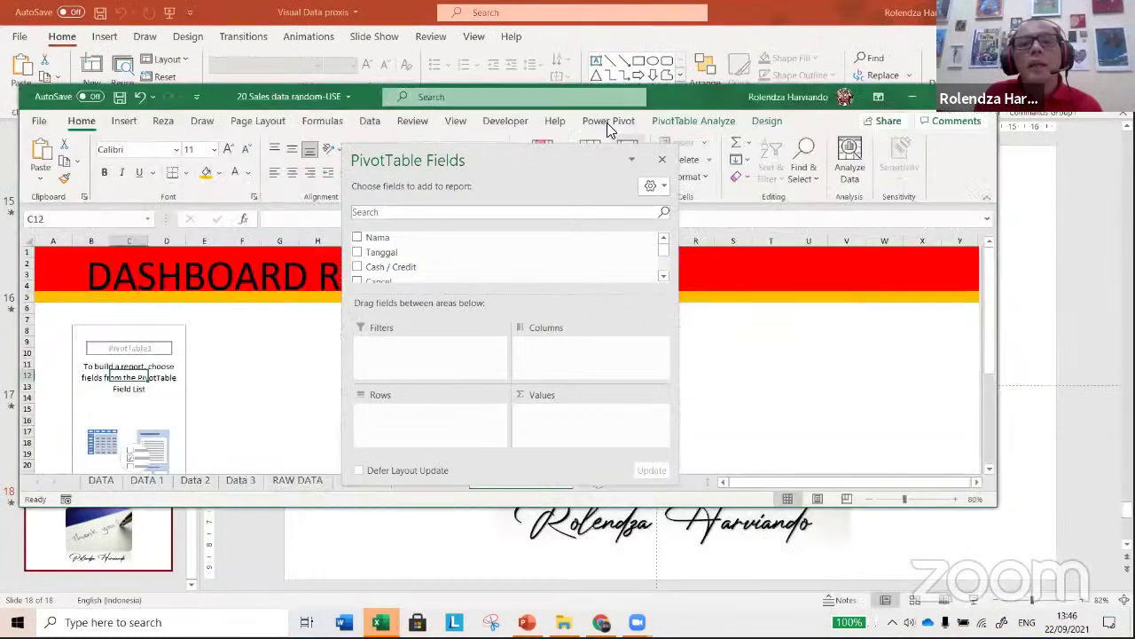
{"action": "left_click", "coordinate": [673, 124]}
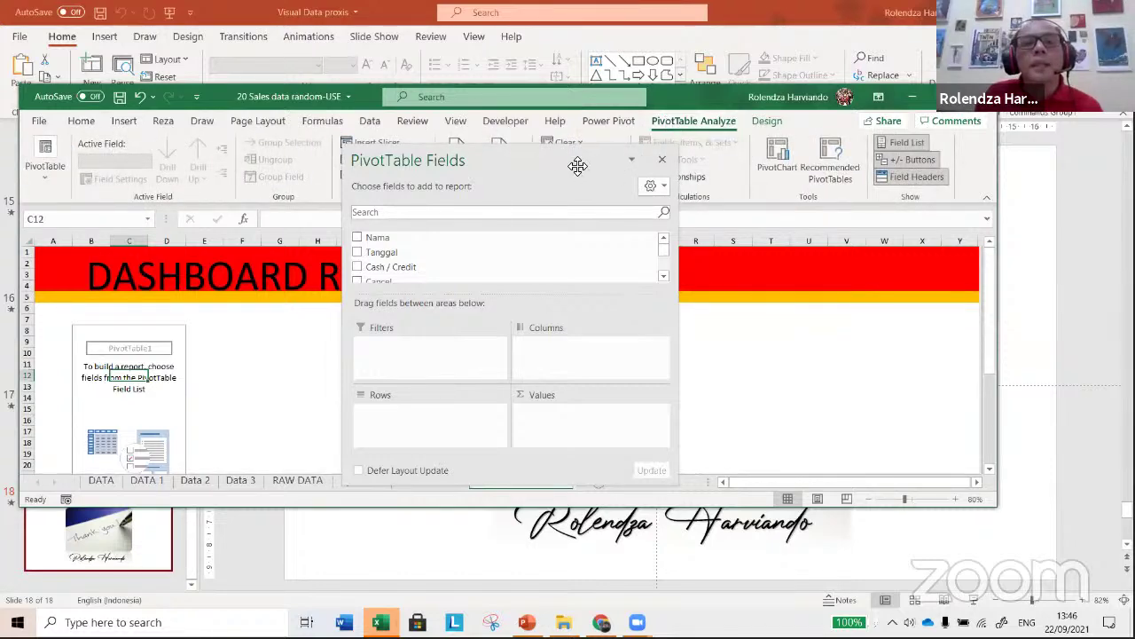
{"action": "left_click_drag", "start_coordinate": [595, 182], "coordinate": [752, 274]}
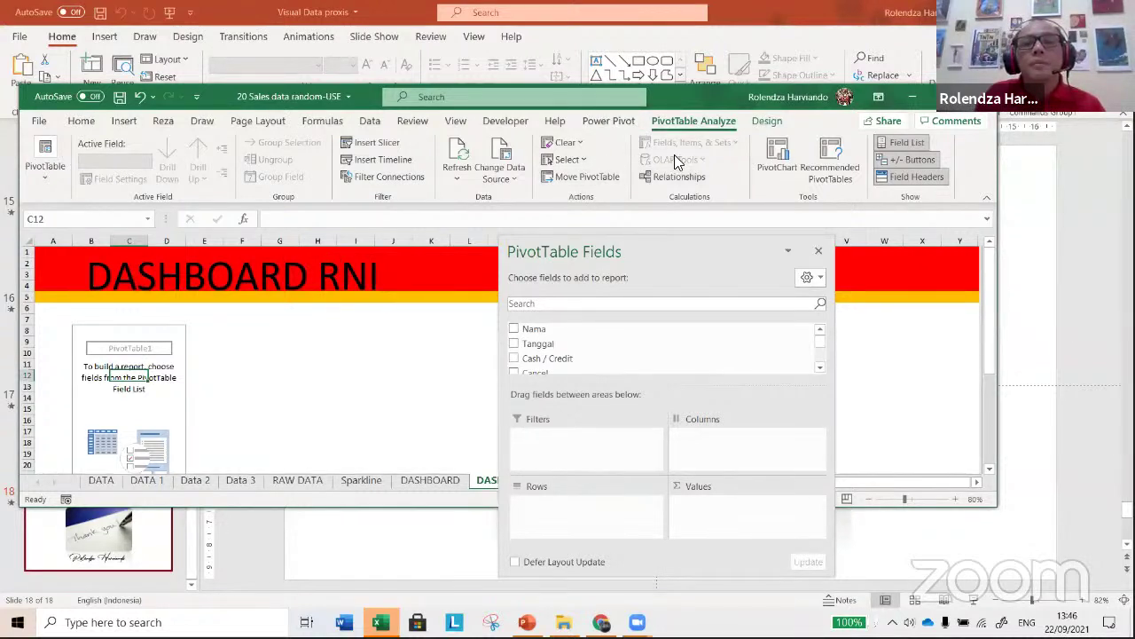
{"action": "left_click", "coordinate": [158, 388]}
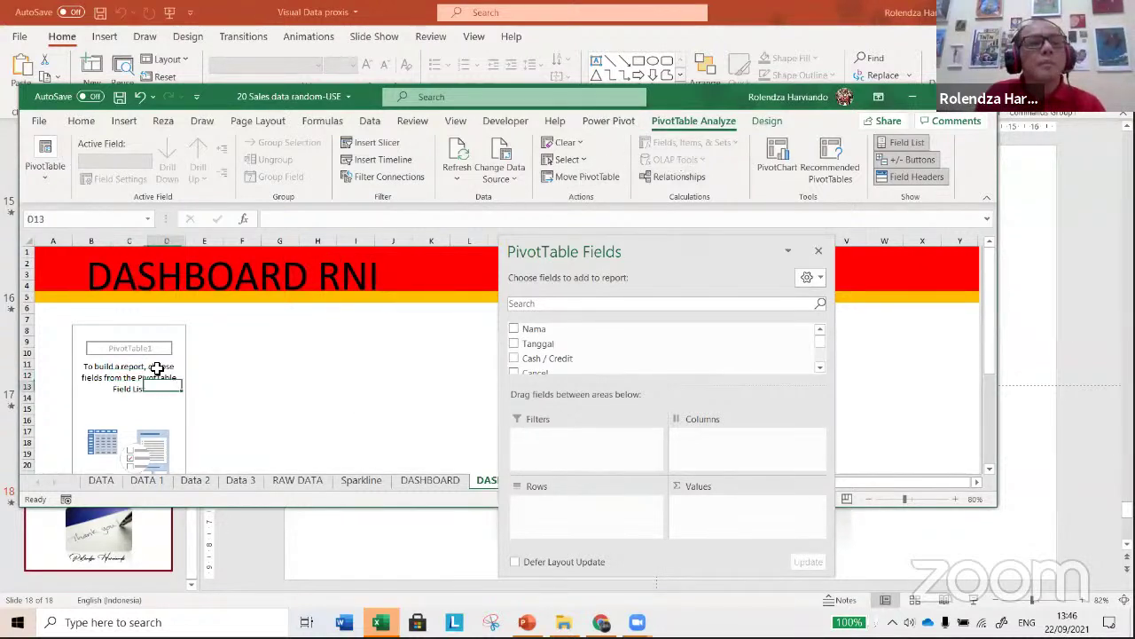
- Turn on the classic PivotTable layout in the PivotTable's display options to allow fields to be placed directly in the grid
{"action": "left_click", "coordinate": [46, 155]}
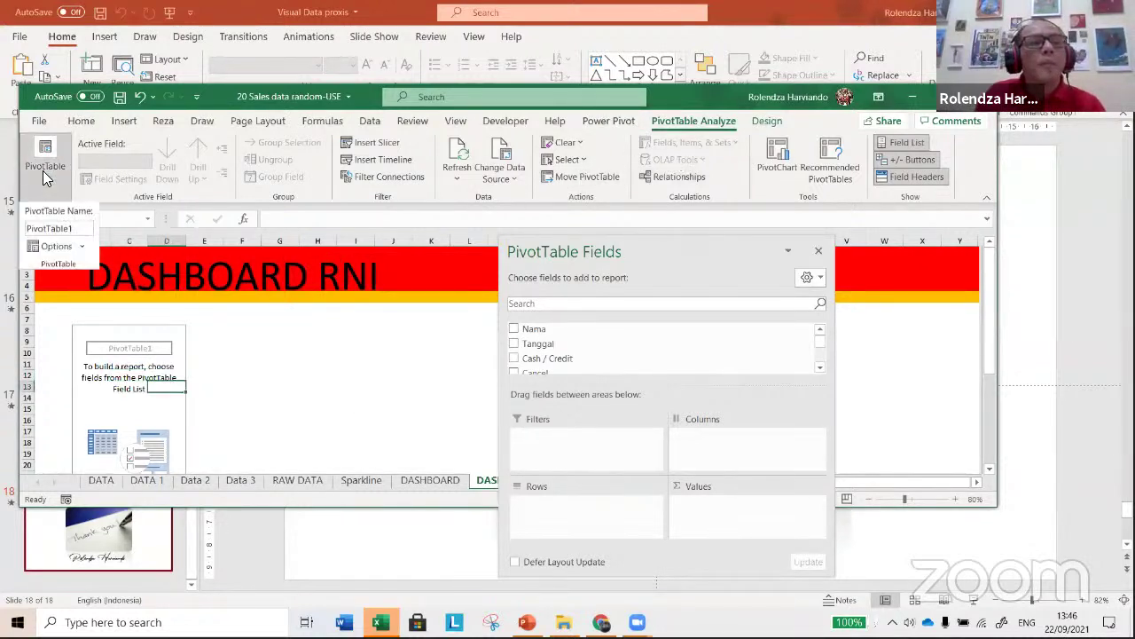
{"action": "left_click", "coordinate": [55, 249]}
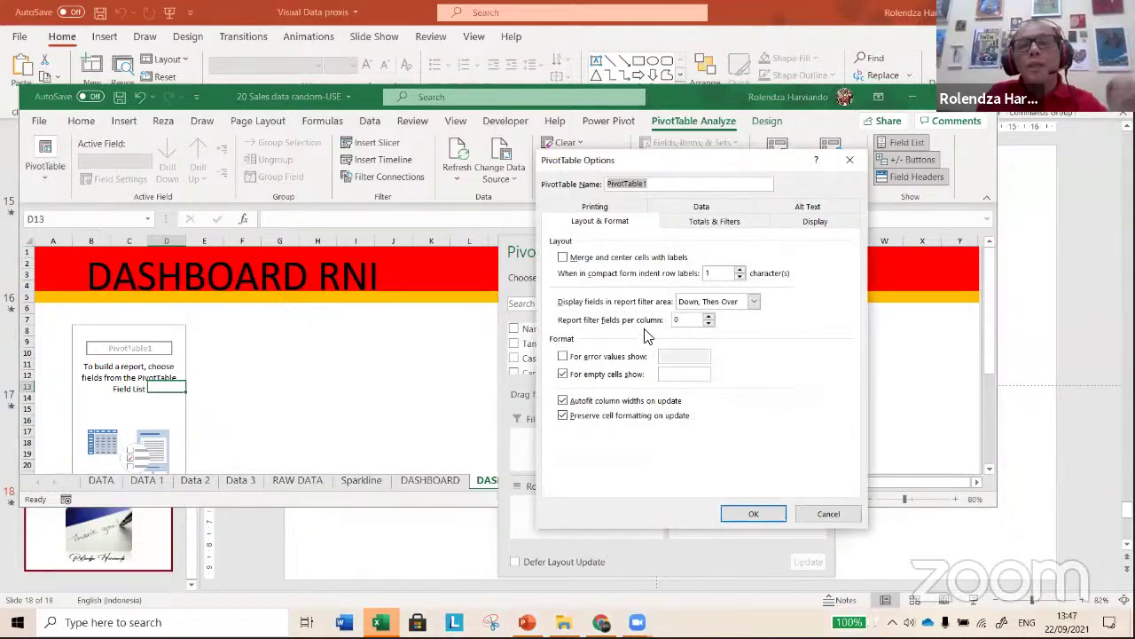
{"action": "left_click", "coordinate": [803, 226]}
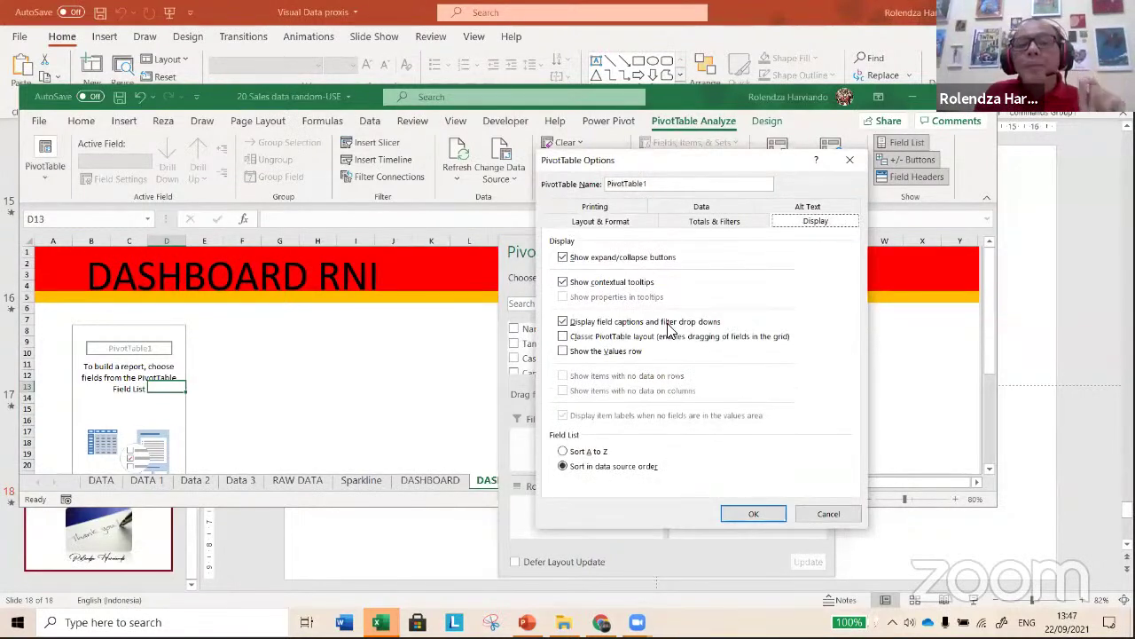
{"action": "left_click", "coordinate": [563, 337]}
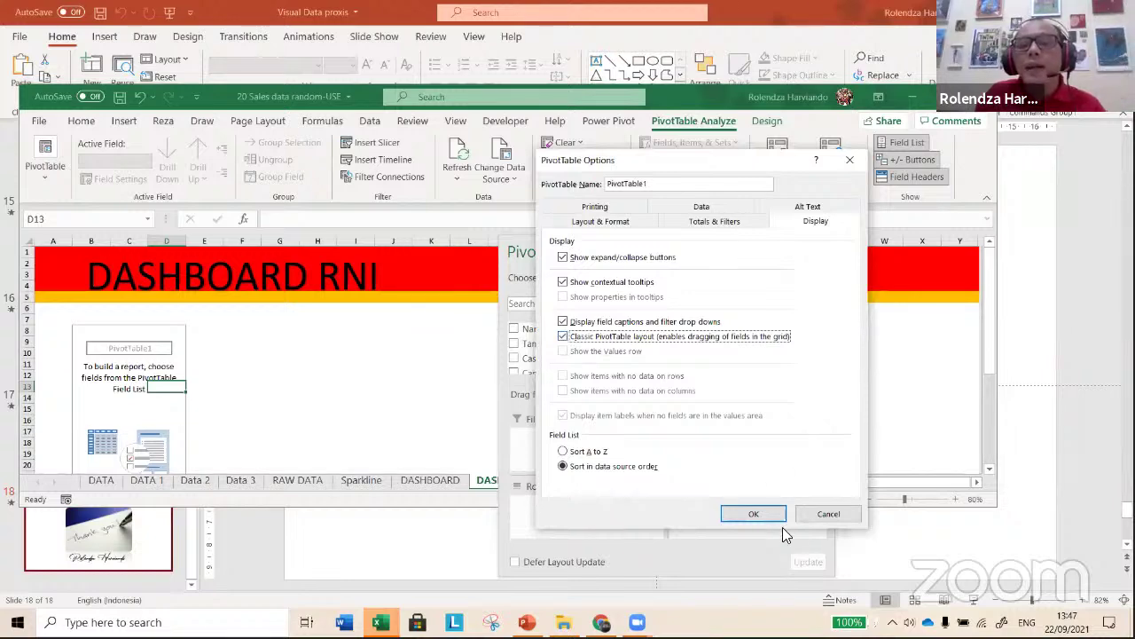
{"action": "left_click", "coordinate": [752, 512]}
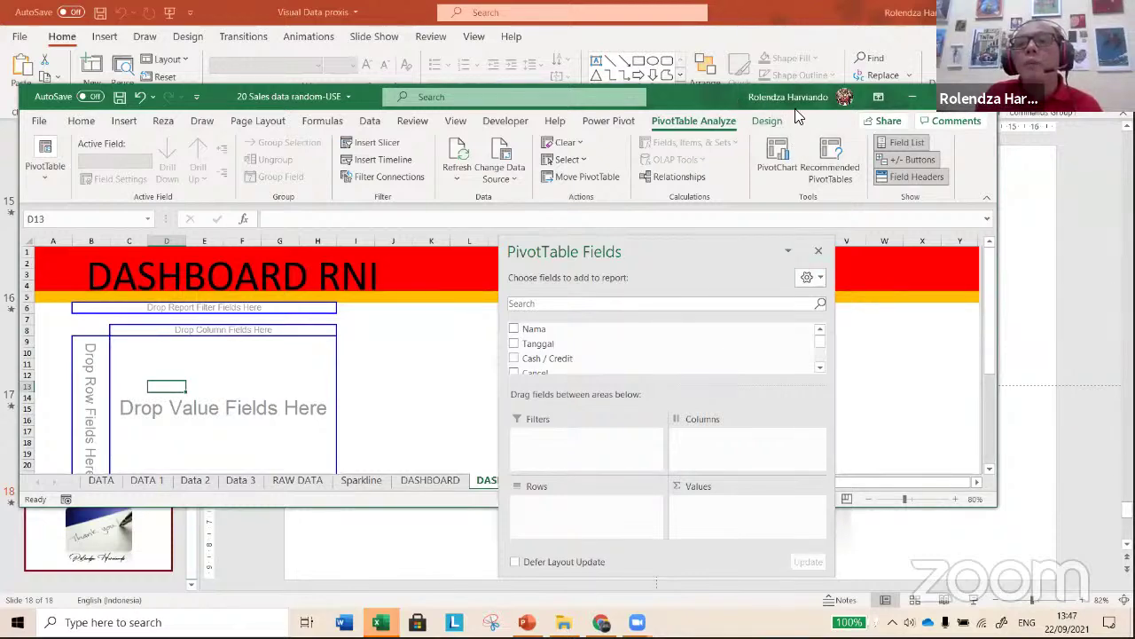
- Maximise the workbook window and move the field list over columns M to U, keeping the PivotTable selected
{"action": "double_click", "coordinate": [824, 106]}
{"action": "left_click", "coordinate": [212, 280]}
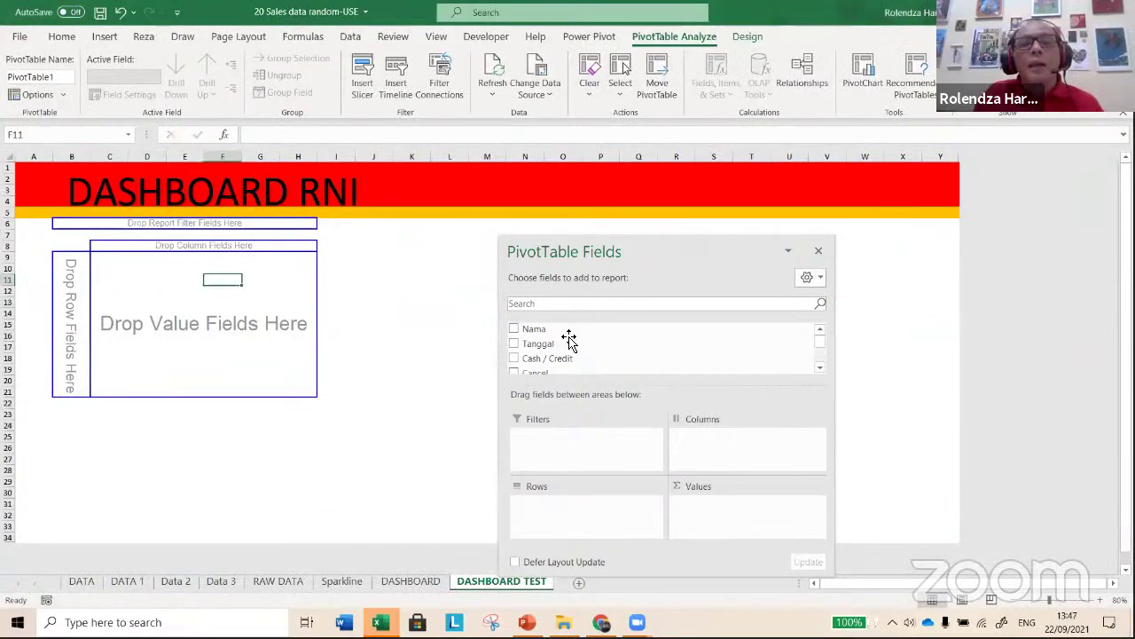
{"action": "left_click_drag", "start_coordinate": [684, 248], "coordinate": [671, 204]}
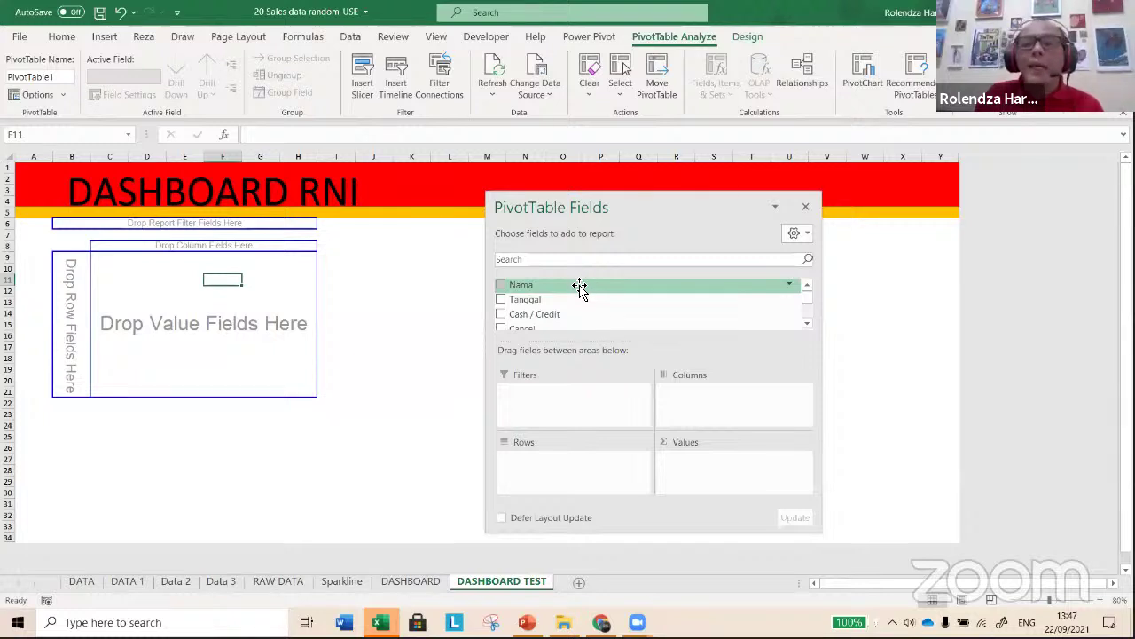
{"action": "left_click_drag", "start_coordinate": [579, 285], "coordinate": [545, 300]}
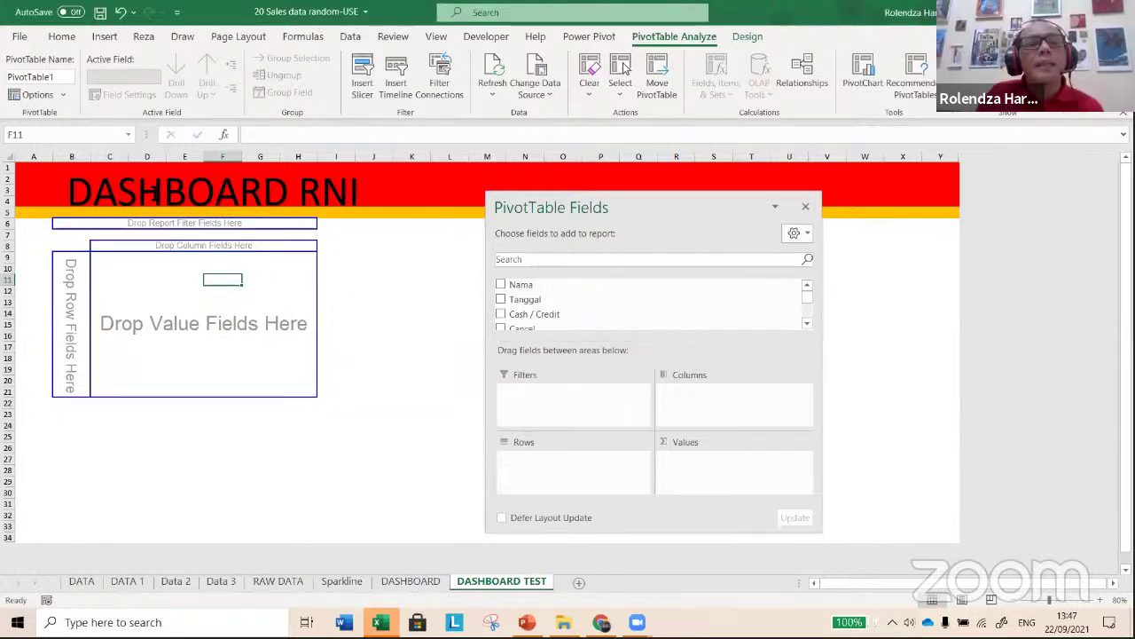
{"action": "left_click", "coordinate": [142, 249]}
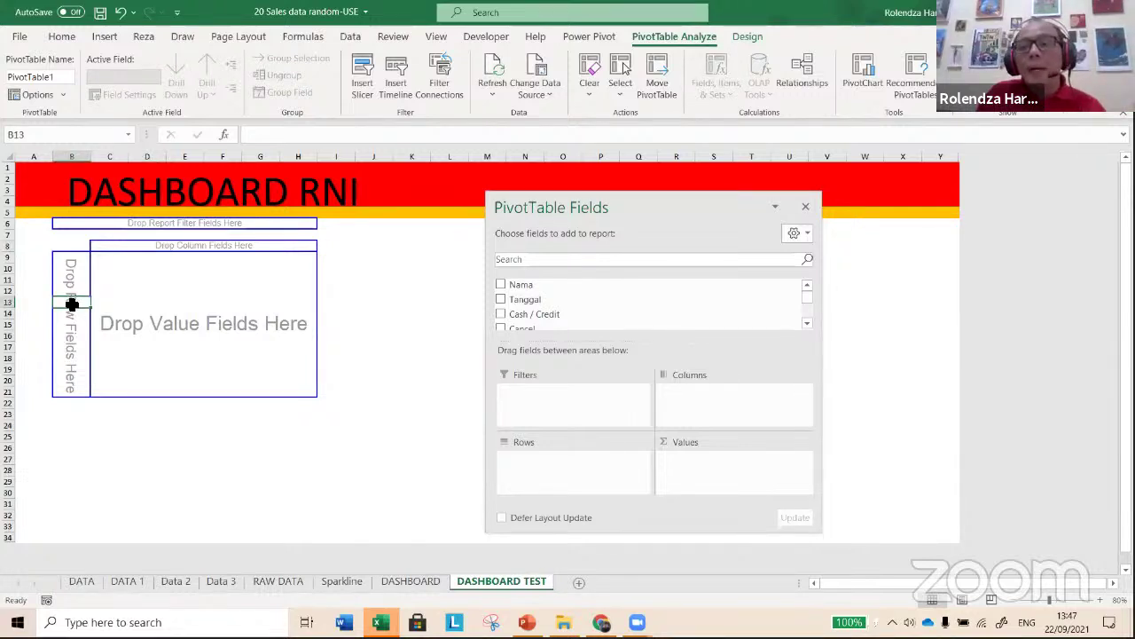
{"action": "left_click", "coordinate": [197, 301]}
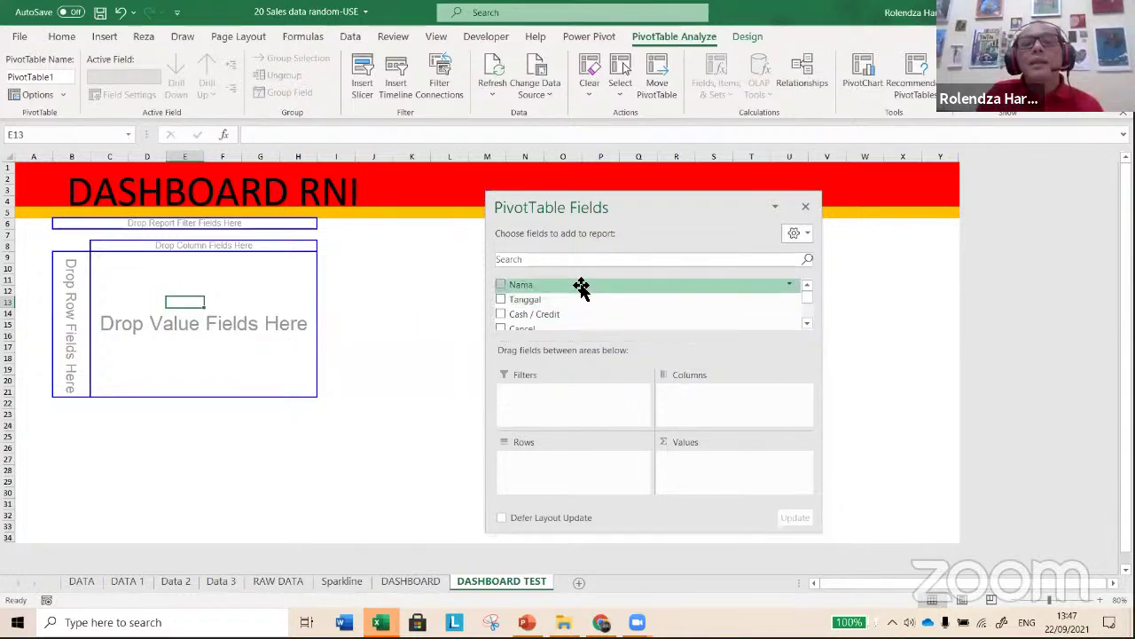
- Place the Nama field in the PivotTable's column area and the Type field in its row area
{"action": "left_click_drag", "start_coordinate": [578, 290], "coordinate": [252, 250]}
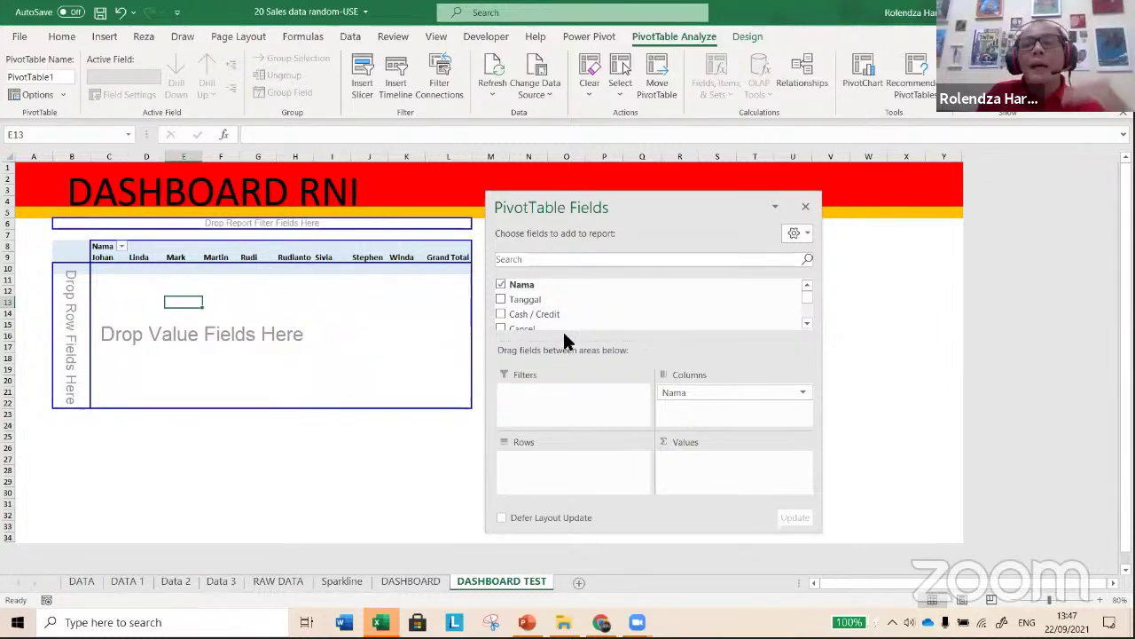
{"action": "scroll", "coordinate": [563, 313], "scroll_direction": "down", "scroll_amount": 3}
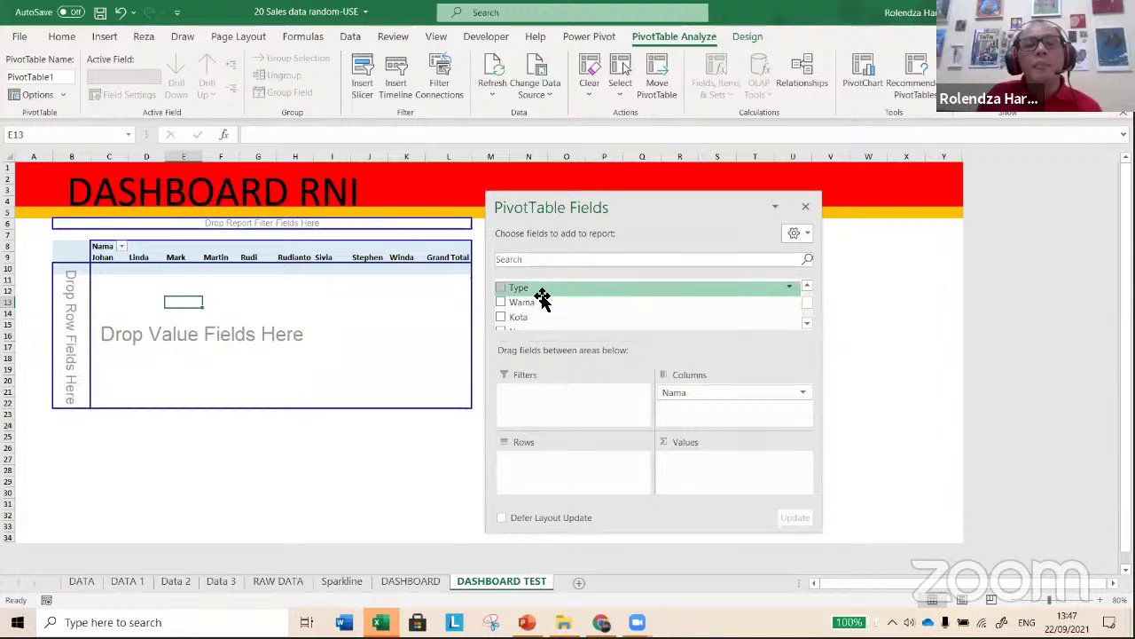
{"action": "left_click_drag", "start_coordinate": [539, 294], "coordinate": [63, 310]}
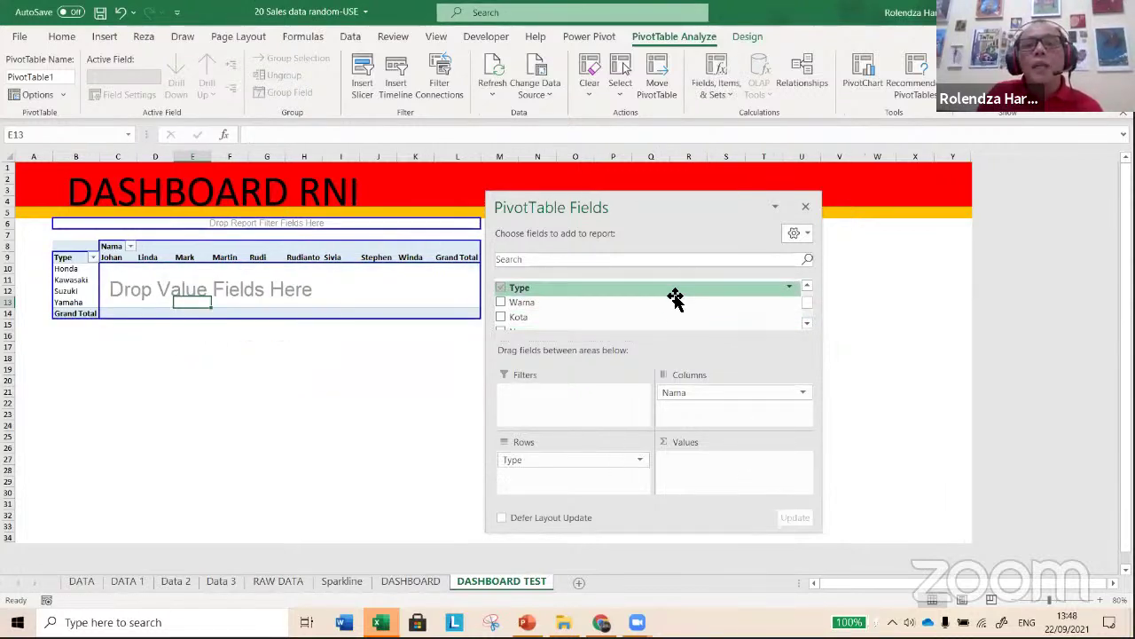
- Add the Total field to the PivotTable's value area as a sum
{"action": "scroll", "coordinate": [670, 306], "scroll_direction": "down", "scroll_amount": 3}
{"action": "scroll", "coordinate": [635, 315], "scroll_direction": "up", "scroll_amount": 1}
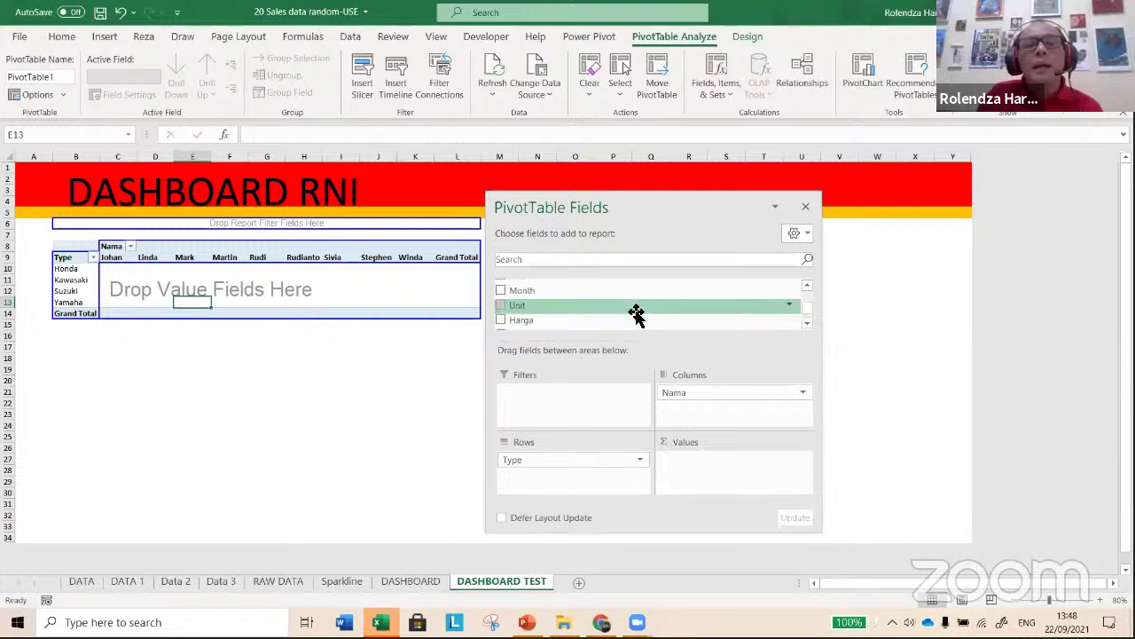
{"action": "scroll", "coordinate": [602, 317], "scroll_direction": "down", "scroll_amount": 2}
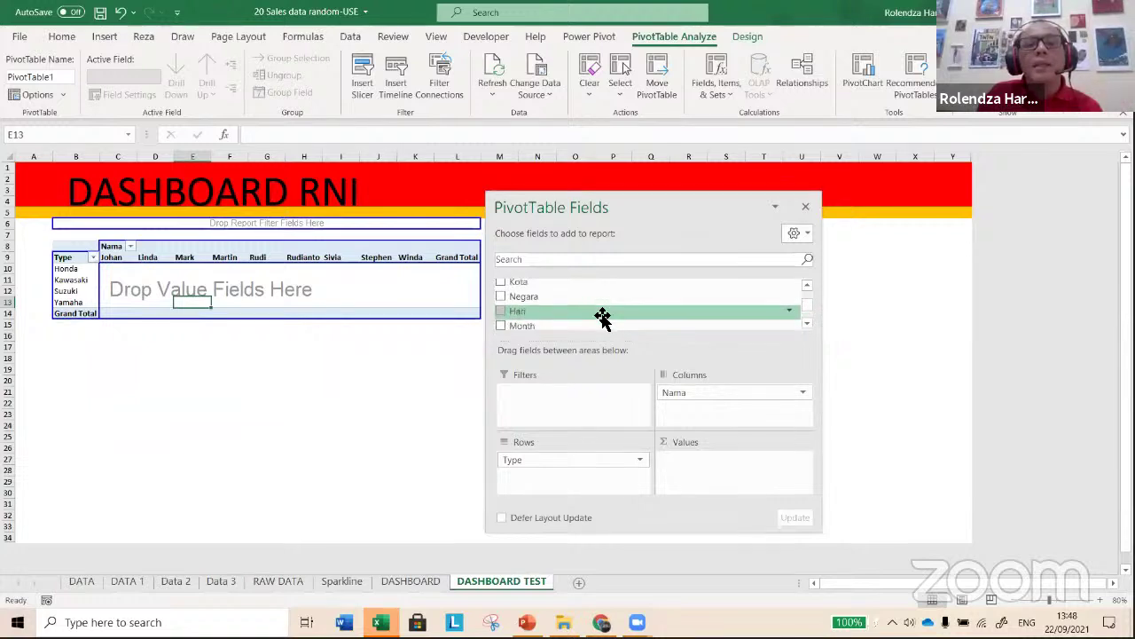
{"action": "left_click_drag", "start_coordinate": [588, 301], "coordinate": [317, 292]}
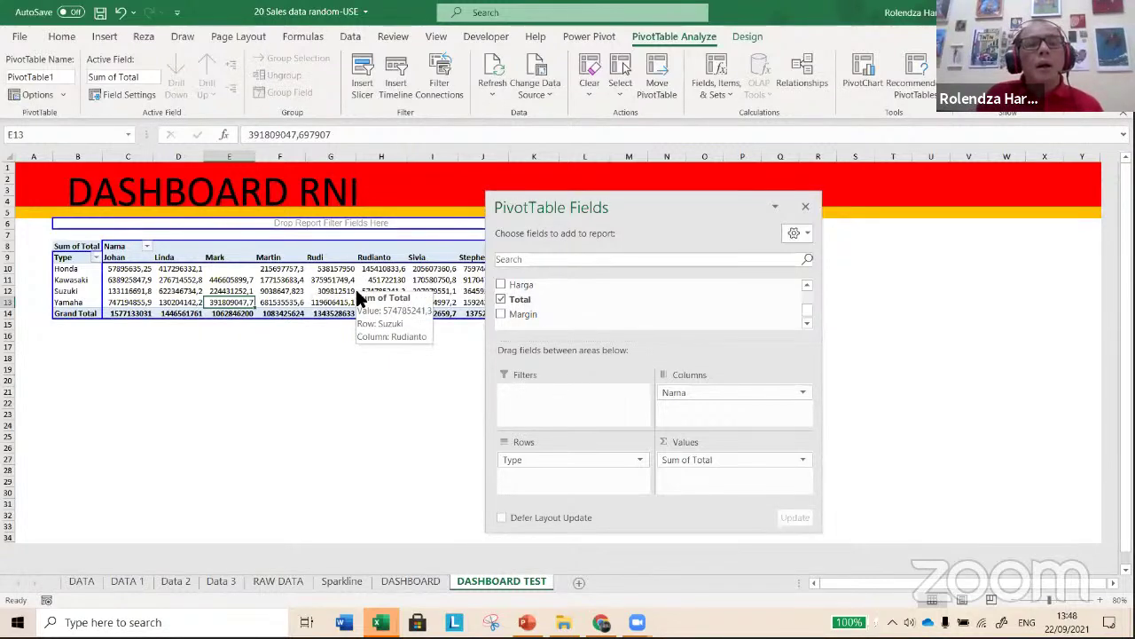
- Swap the PivotTable's layout by moving Nama to the rows and Type to the columns
{"action": "scroll", "coordinate": [553, 327], "scroll_direction": "up", "scroll_amount": 5}
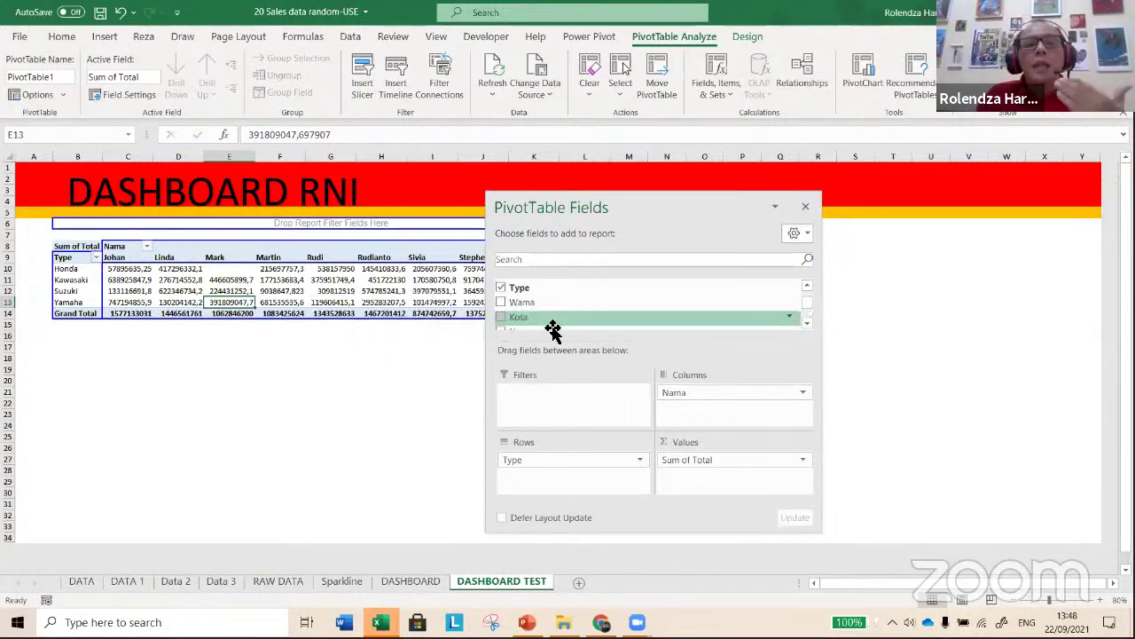
{"action": "scroll", "coordinate": [553, 328], "scroll_direction": "up", "scroll_amount": 1}
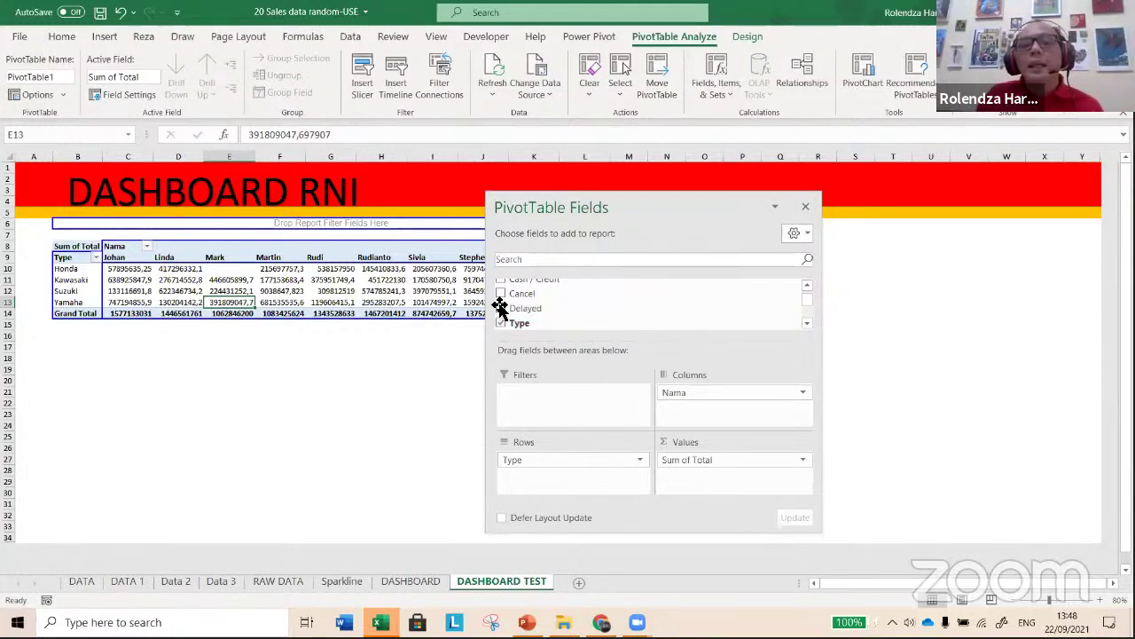
{"action": "scroll", "coordinate": [510, 306], "scroll_direction": "up", "scroll_amount": 1}
{"action": "left_click_drag", "start_coordinate": [532, 328], "coordinate": [730, 429]}
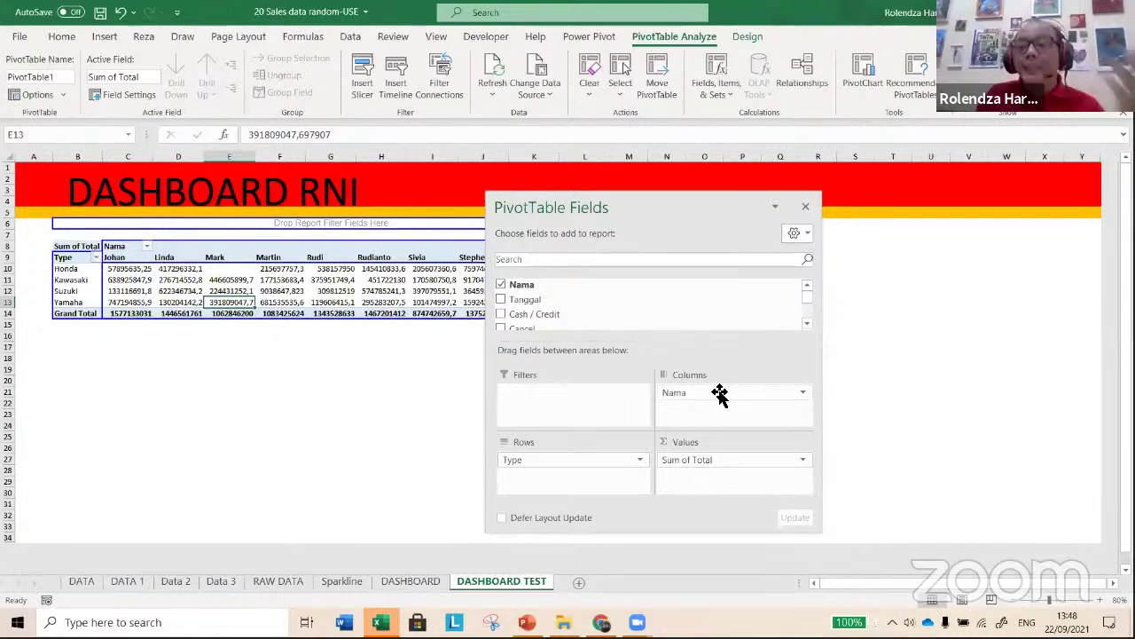
{"action": "left_click_drag", "start_coordinate": [720, 395], "coordinate": [593, 477]}
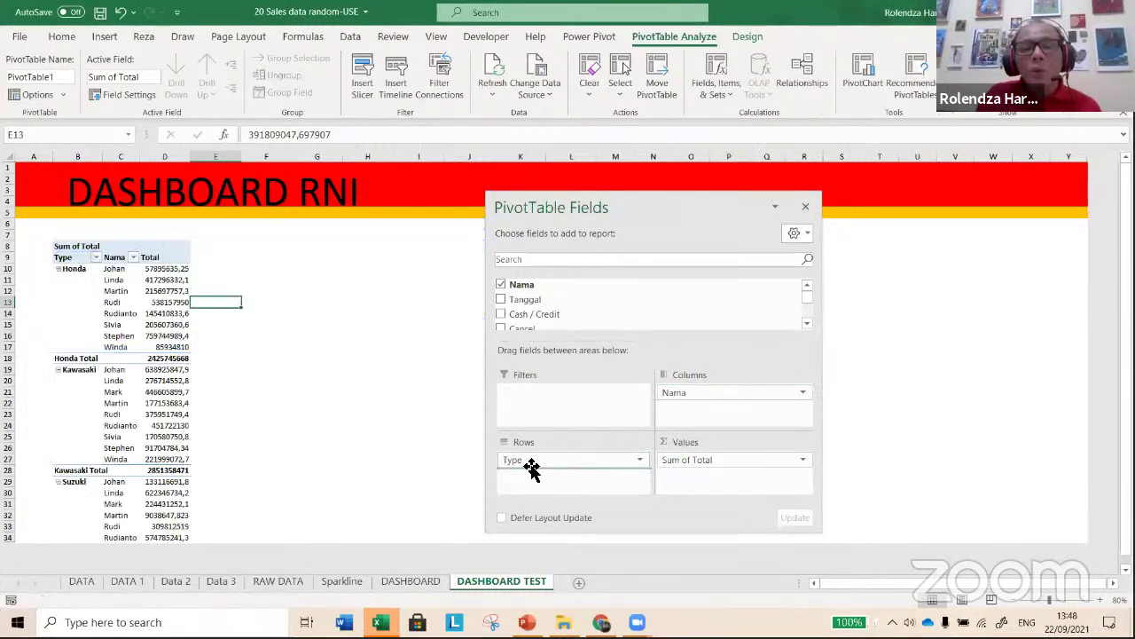
{"action": "left_click_drag", "start_coordinate": [527, 461], "coordinate": [698, 390]}
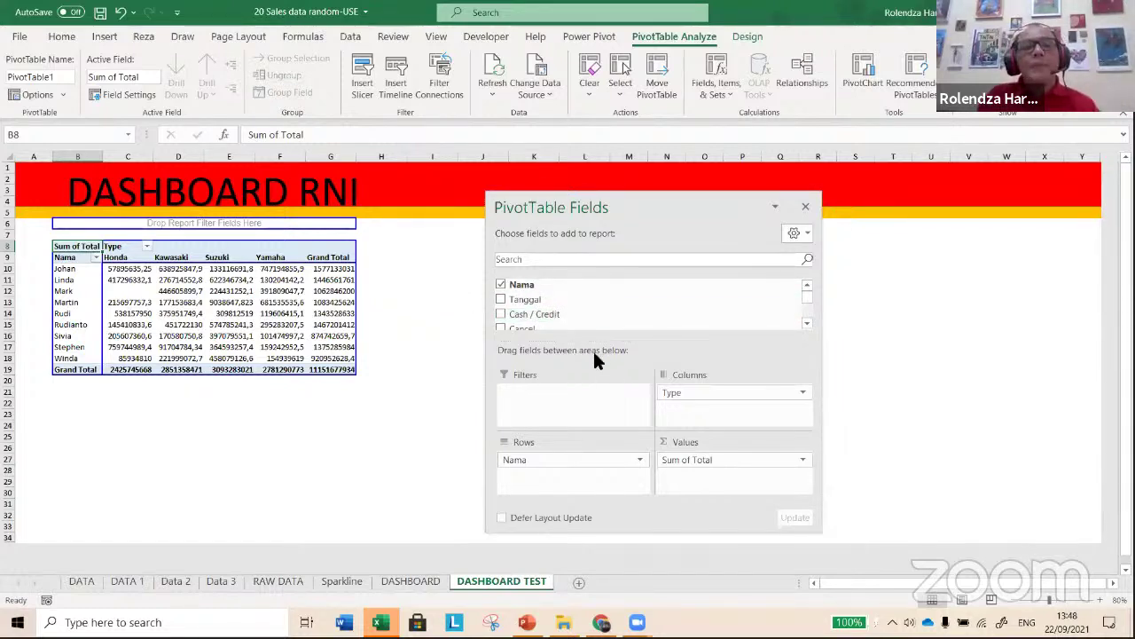
{"action": "scroll", "coordinate": [586, 325], "scroll_direction": "down", "scroll_amount": 1}
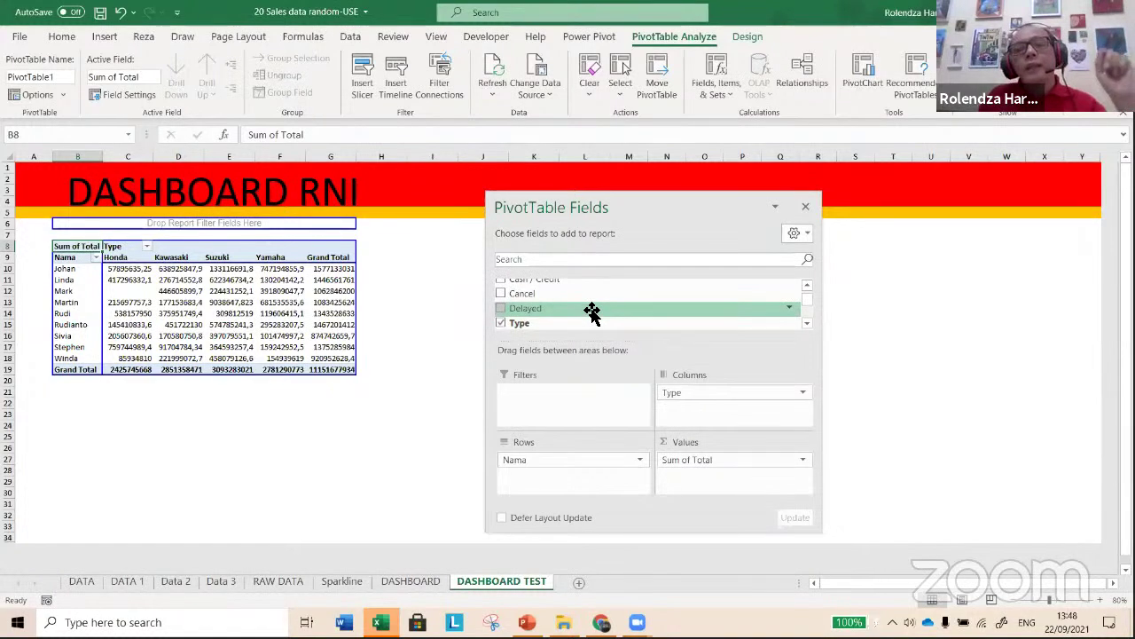
{"action": "scroll", "coordinate": [592, 312], "scroll_direction": "down", "scroll_amount": 1}
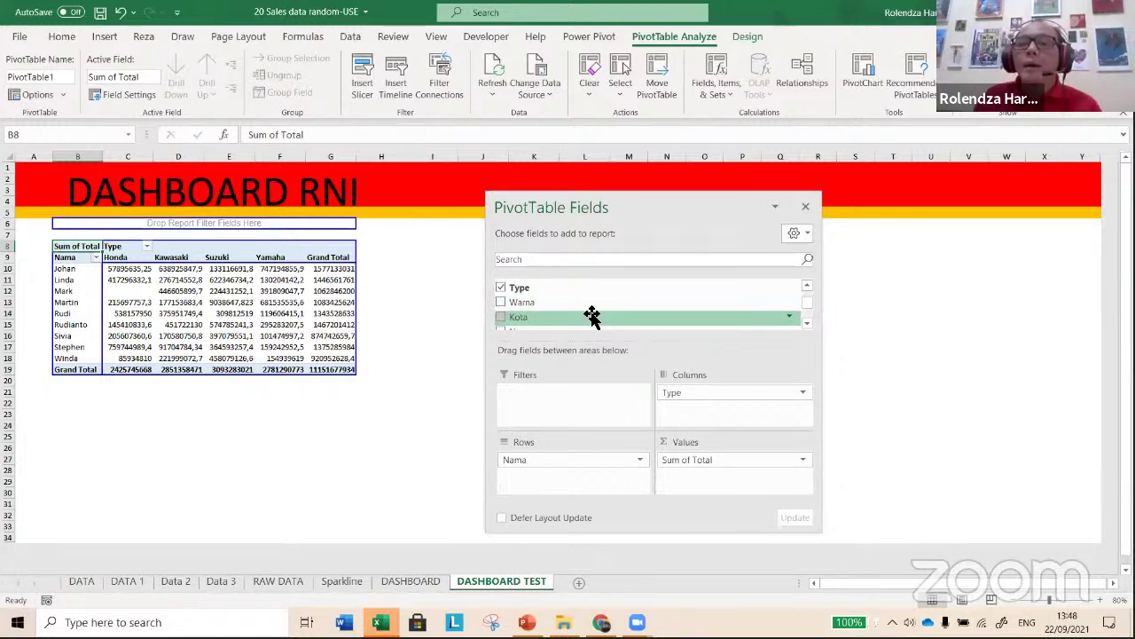
{"action": "scroll", "coordinate": [592, 317], "scroll_direction": "up", "scroll_amount": 3}
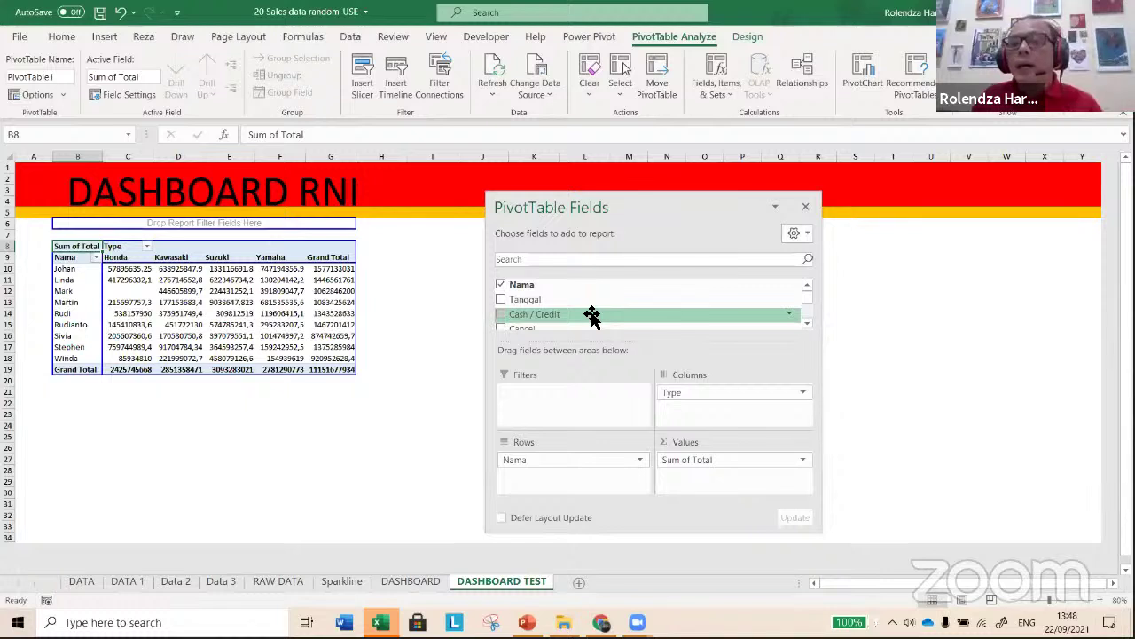
- Add the Warna field to the PivotTable's report filter area
{"action": "scroll", "coordinate": [589, 319], "scroll_direction": "down", "scroll_amount": 2}
{"action": "scroll", "coordinate": [589, 321], "scroll_direction": "down", "scroll_amount": 2}
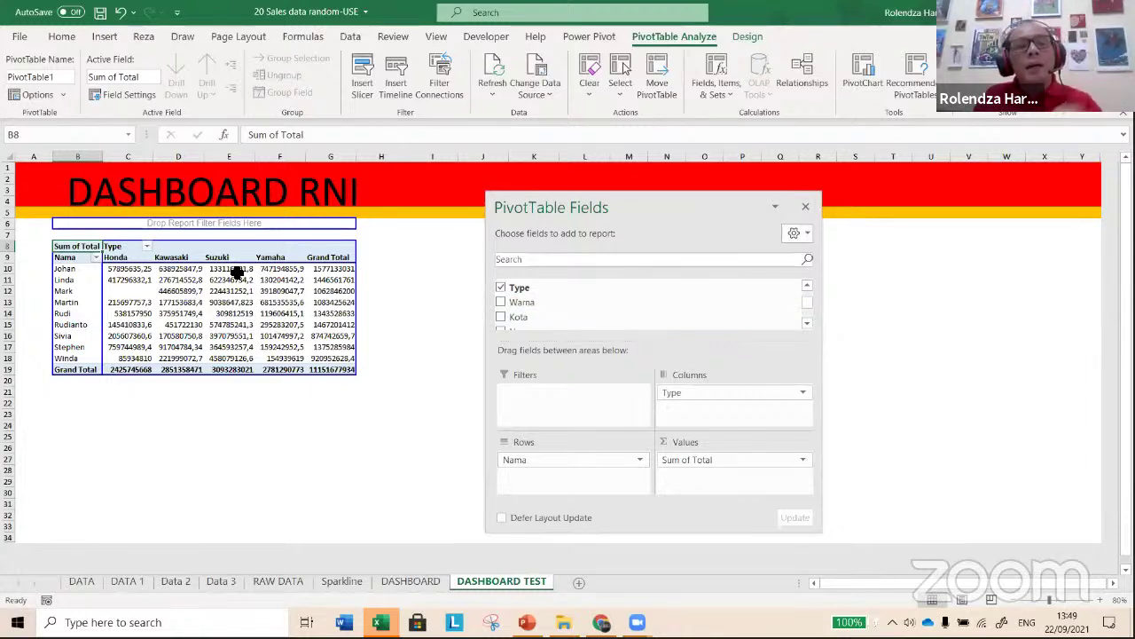
{"action": "mouse_move", "coordinate": [237, 272]}
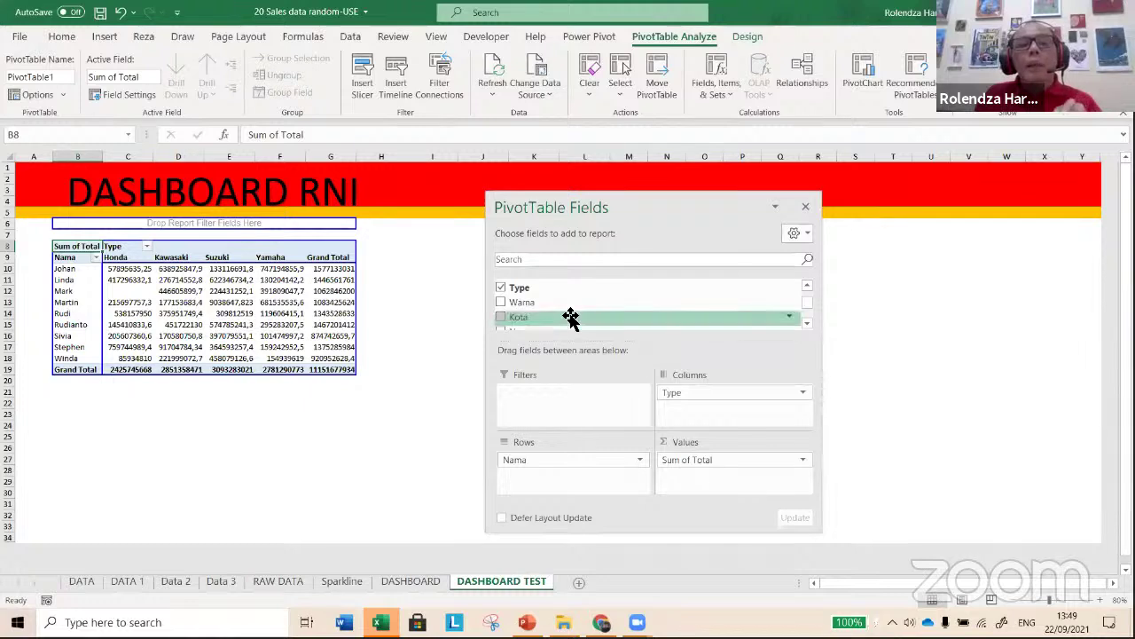
{"action": "left_click_drag", "start_coordinate": [565, 306], "coordinate": [184, 224]}
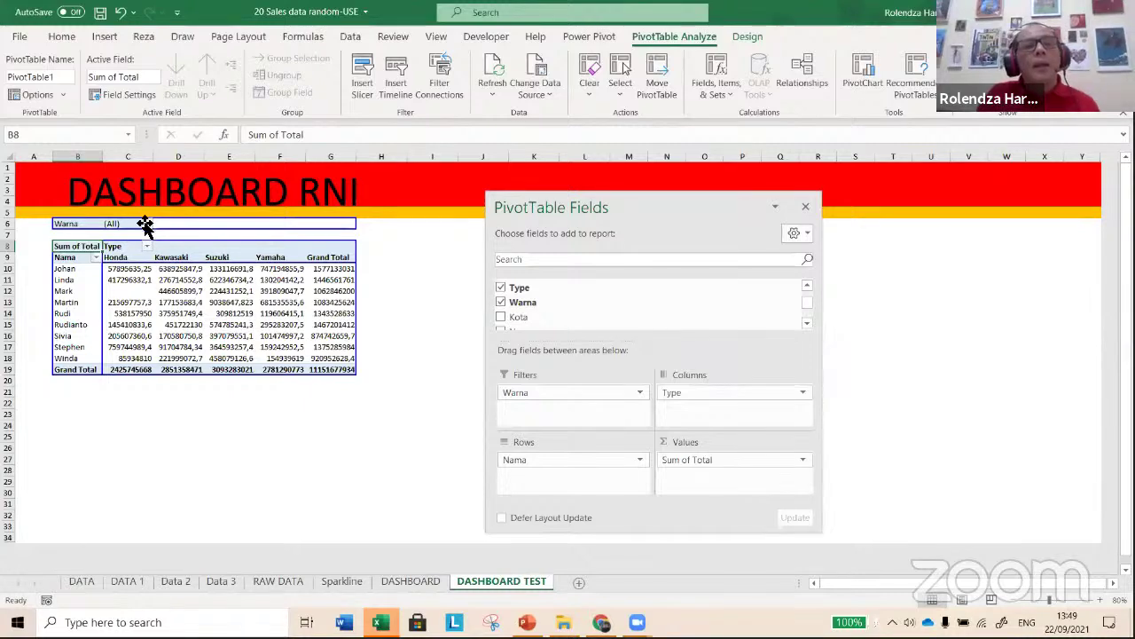
- Filter the PivotTable to Hitam with the Warna report filter, and take the Warna field out of the report again
{"action": "left_click", "coordinate": [149, 222]}
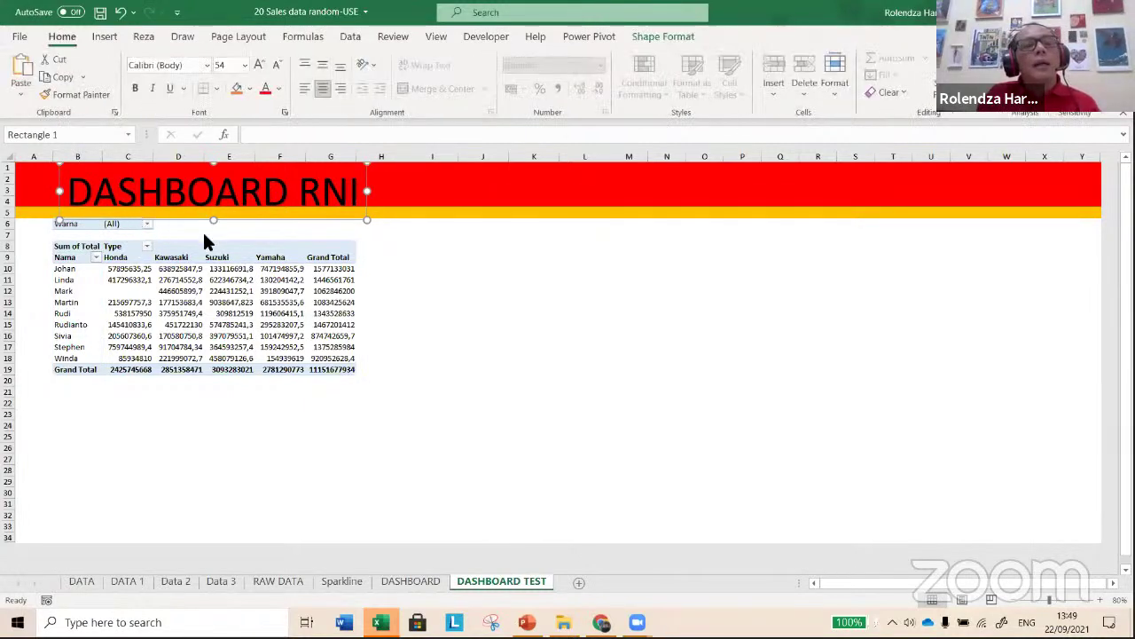
{"action": "left_click", "coordinate": [147, 224]}
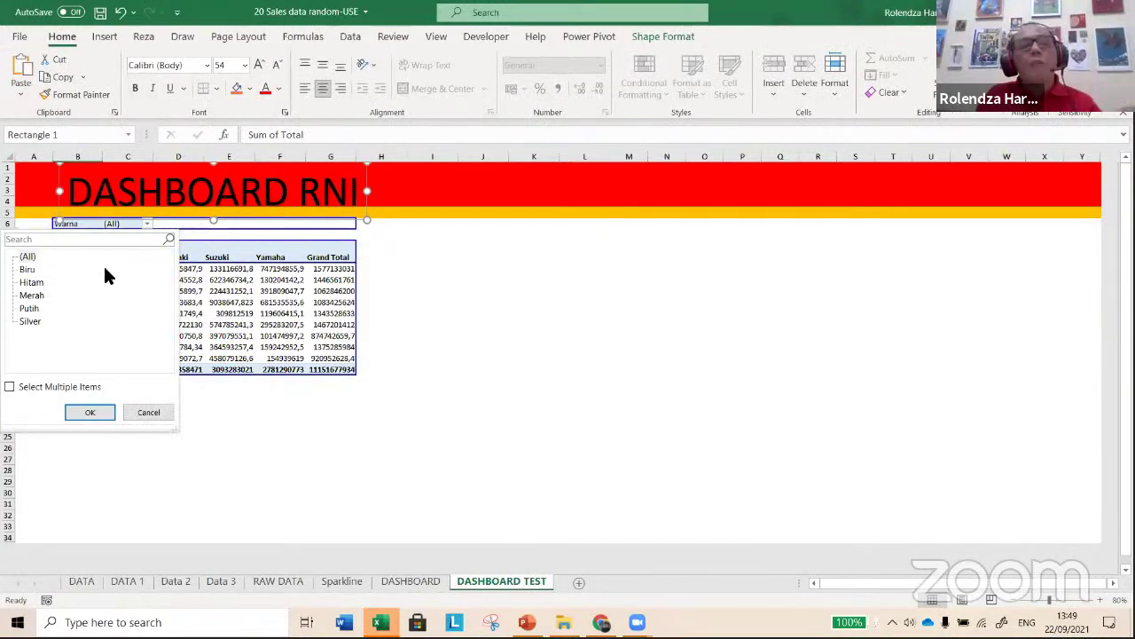
{"action": "left_click", "coordinate": [33, 282]}
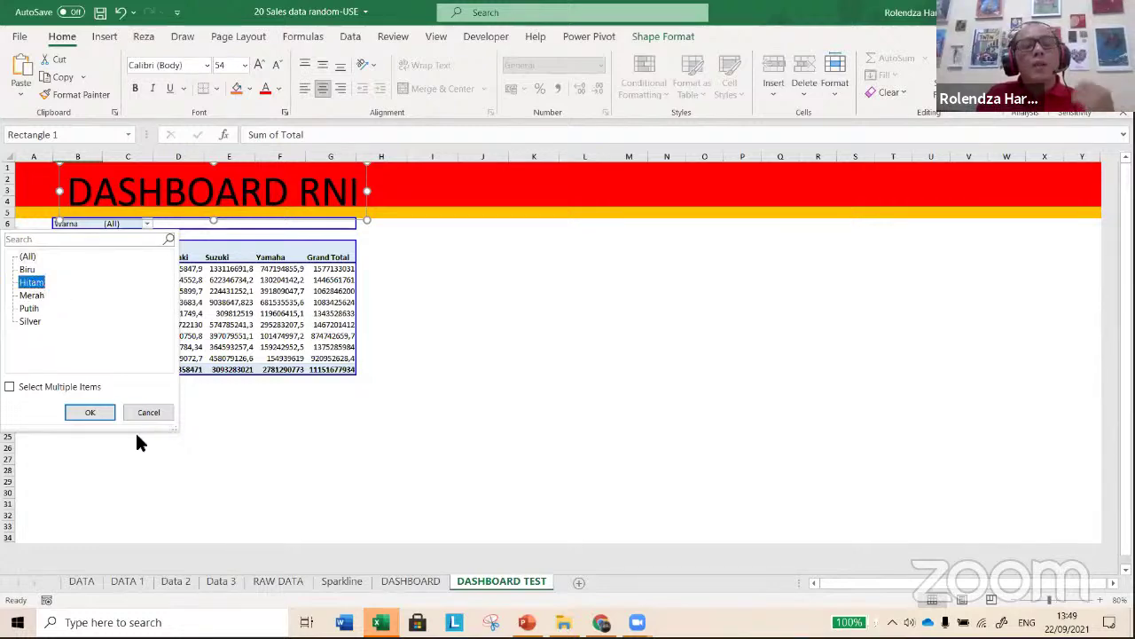
{"action": "left_click", "coordinate": [91, 414]}
{"action": "mouse_move", "coordinate": [188, 329]}
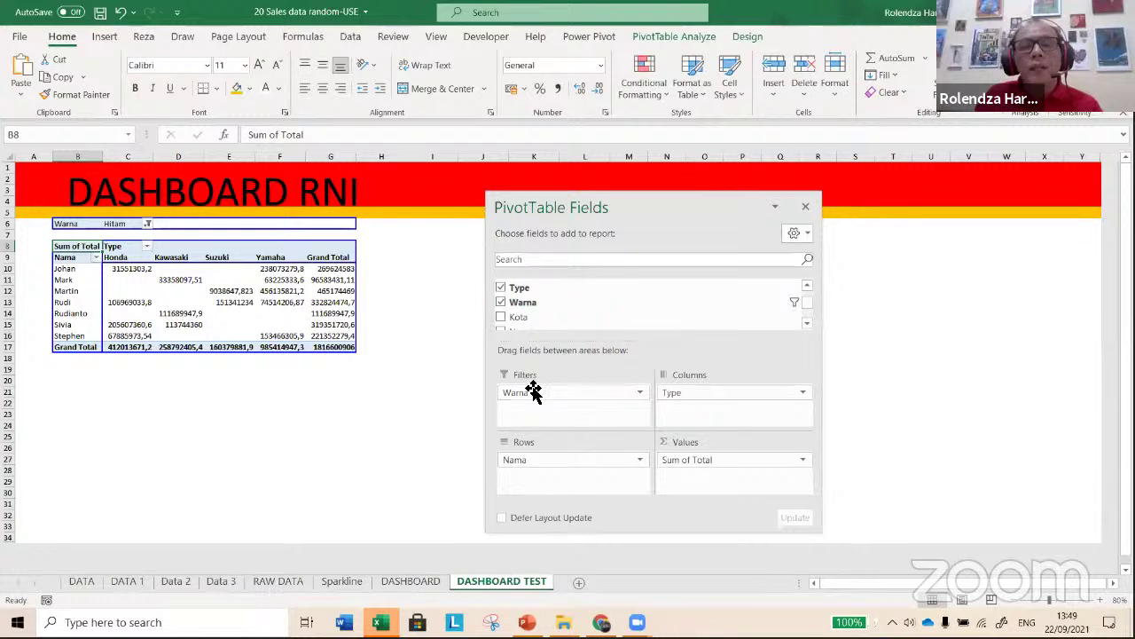
{"action": "left_click", "coordinate": [501, 302]}
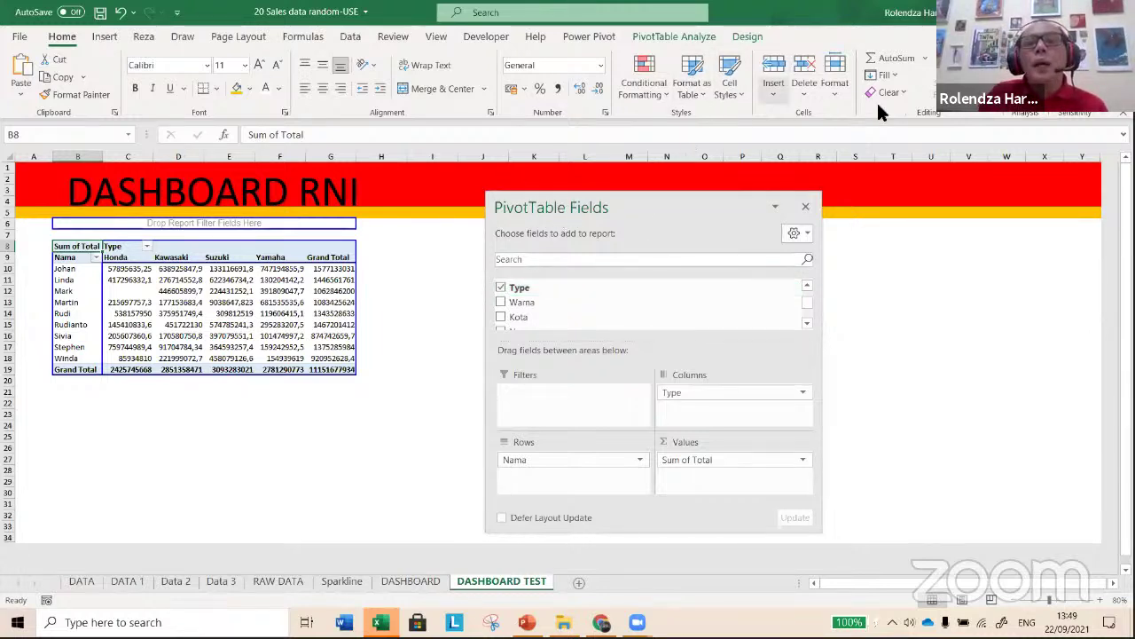
- Insert a clustered column PivotChart based on the PivotTable
{"action": "left_click", "coordinate": [282, 302]}
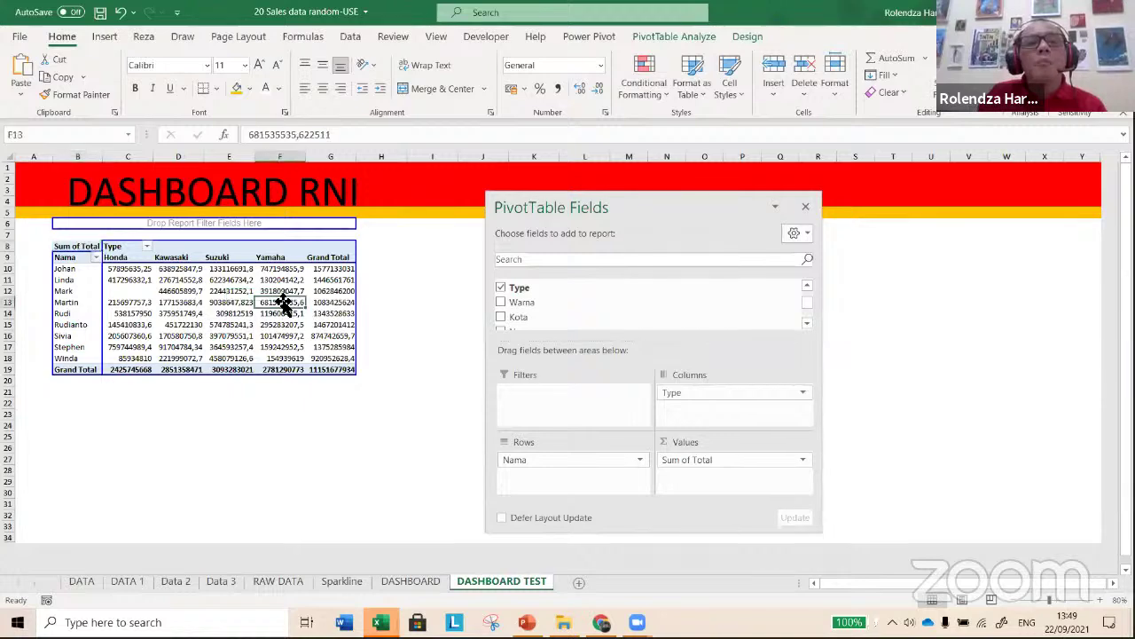
{"action": "left_click", "coordinate": [104, 37]}
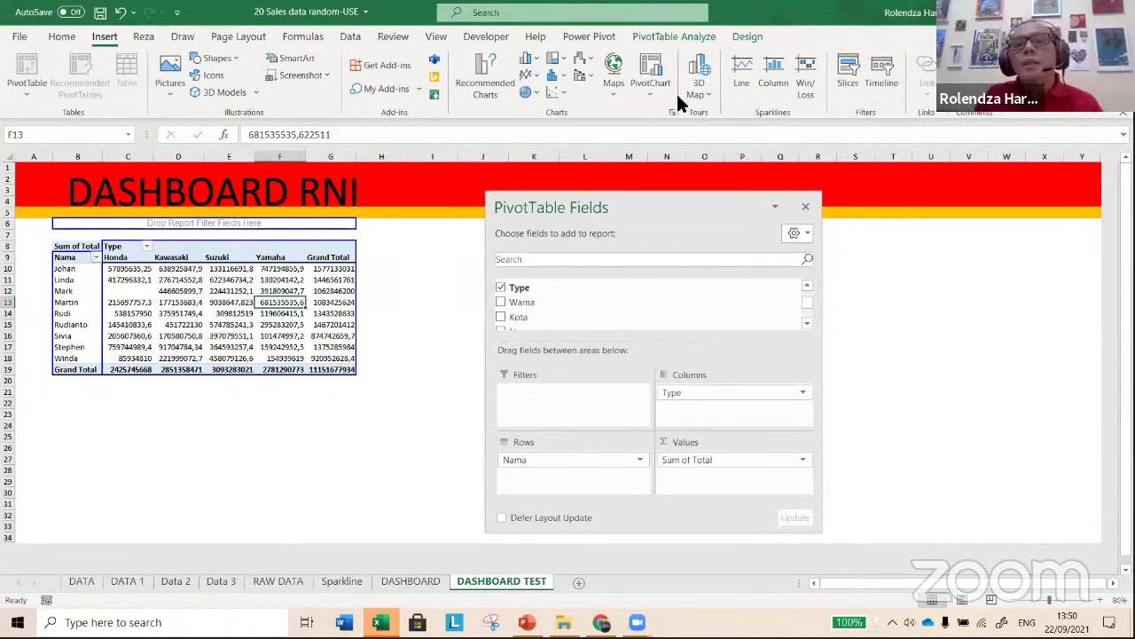
{"action": "left_click", "coordinate": [529, 62]}
{"action": "left_click", "coordinate": [544, 118]}
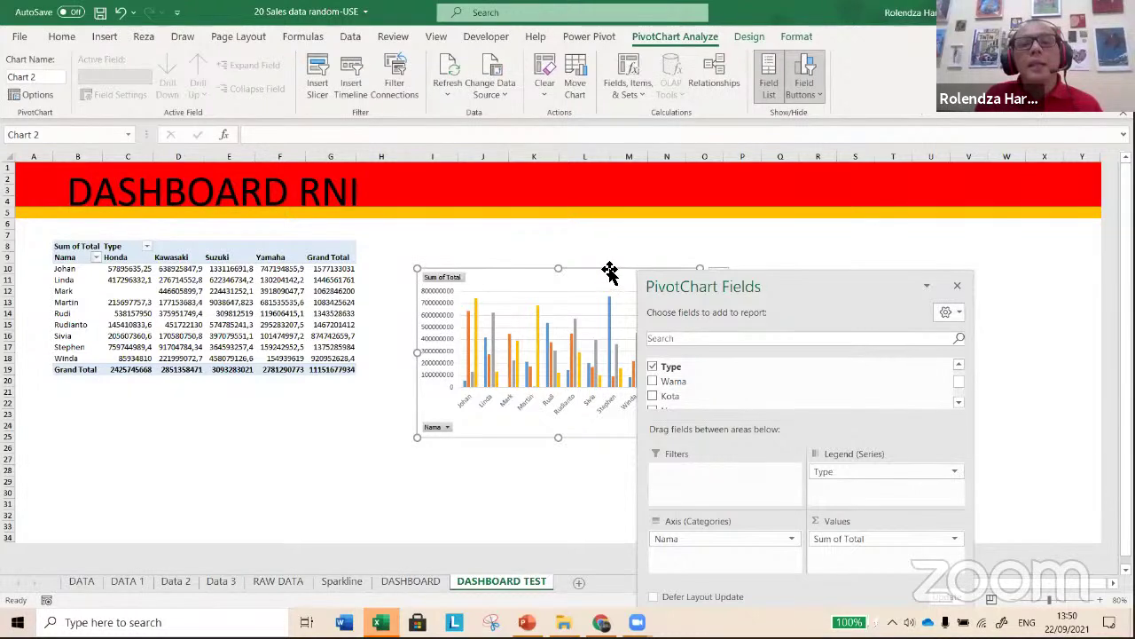
- Move the PivotChart over the PivotTable directly below the title header and enlarge it to cover about columns A to J, rows 6 to 30
{"action": "left_click_drag", "start_coordinate": [610, 275], "coordinate": [572, 258]}
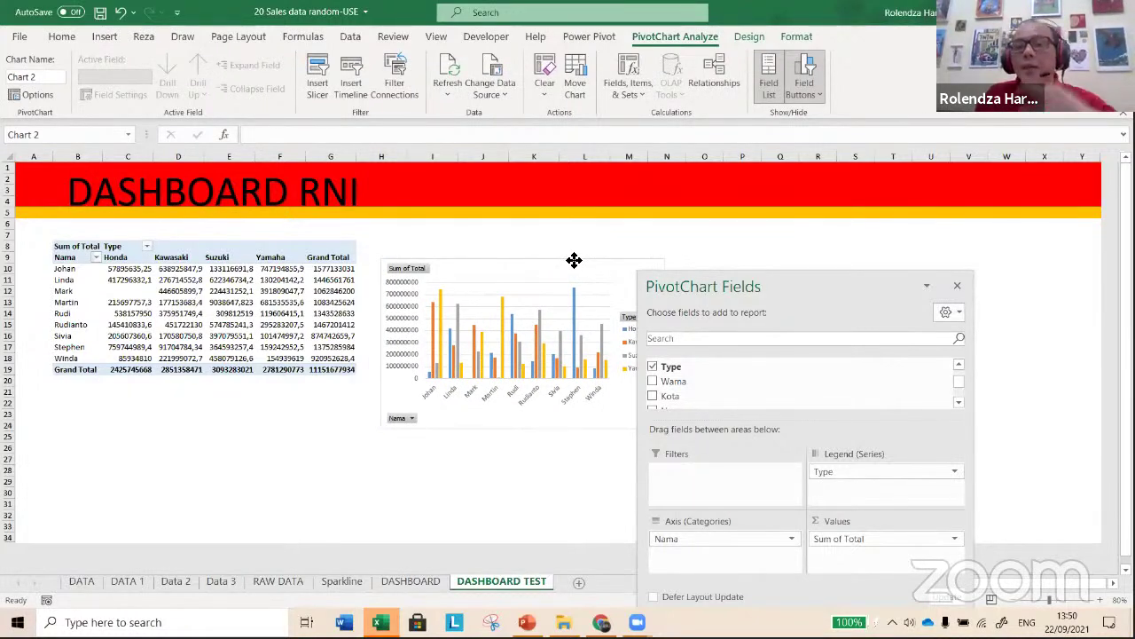
{"action": "left_click_drag", "start_coordinate": [574, 260], "coordinate": [565, 258]}
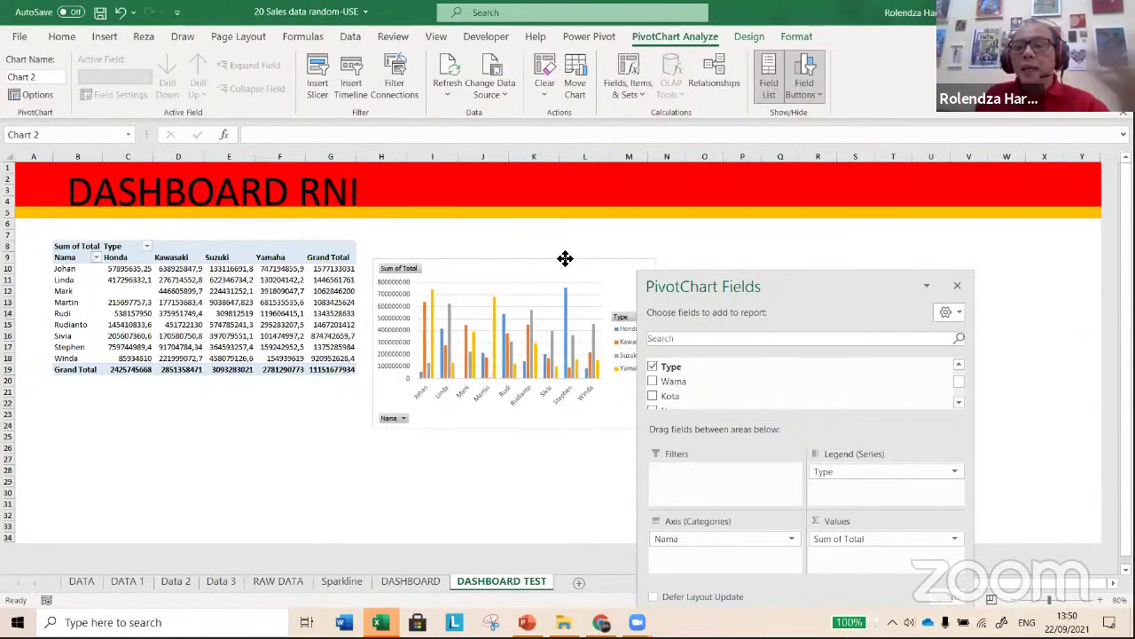
{"action": "left_click_drag", "start_coordinate": [565, 258], "coordinate": [212, 221]}
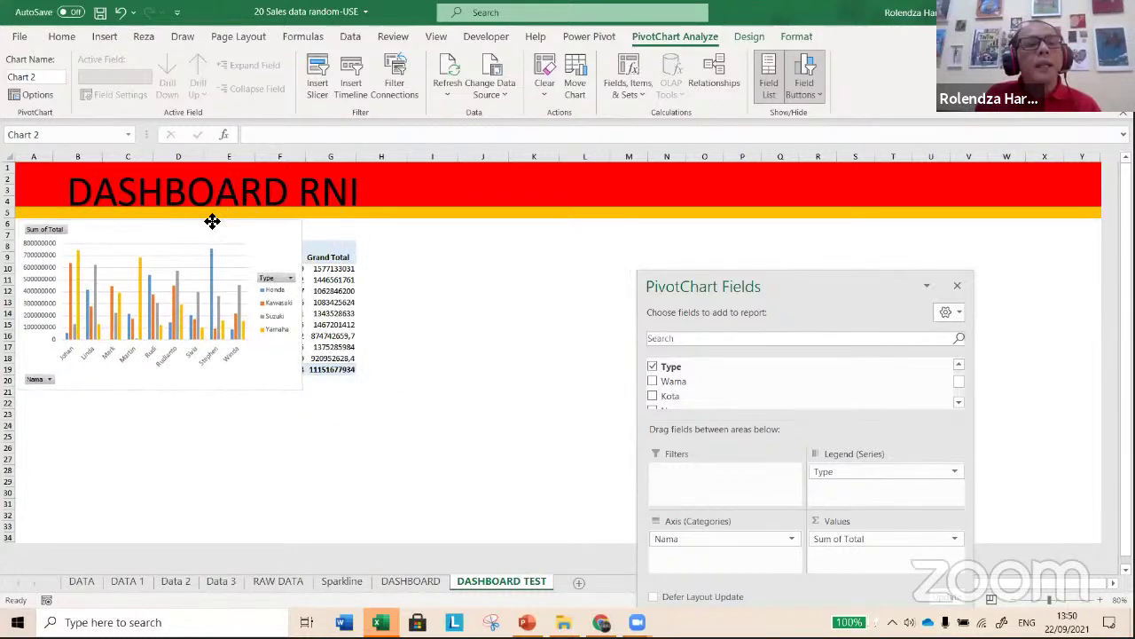
{"action": "left_click_drag", "start_coordinate": [304, 391], "coordinate": [523, 495]}
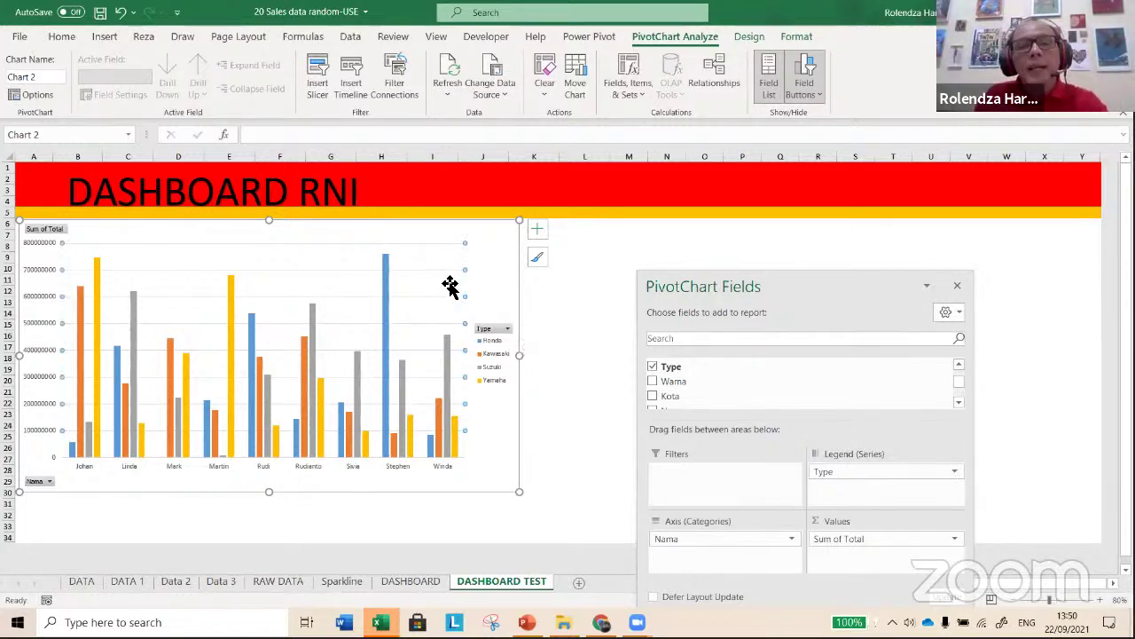
- Remove the gridlines and the legend from the PivotChart
{"action": "left_click", "coordinate": [449, 284]}
{"action": "key", "text": "Delete"}
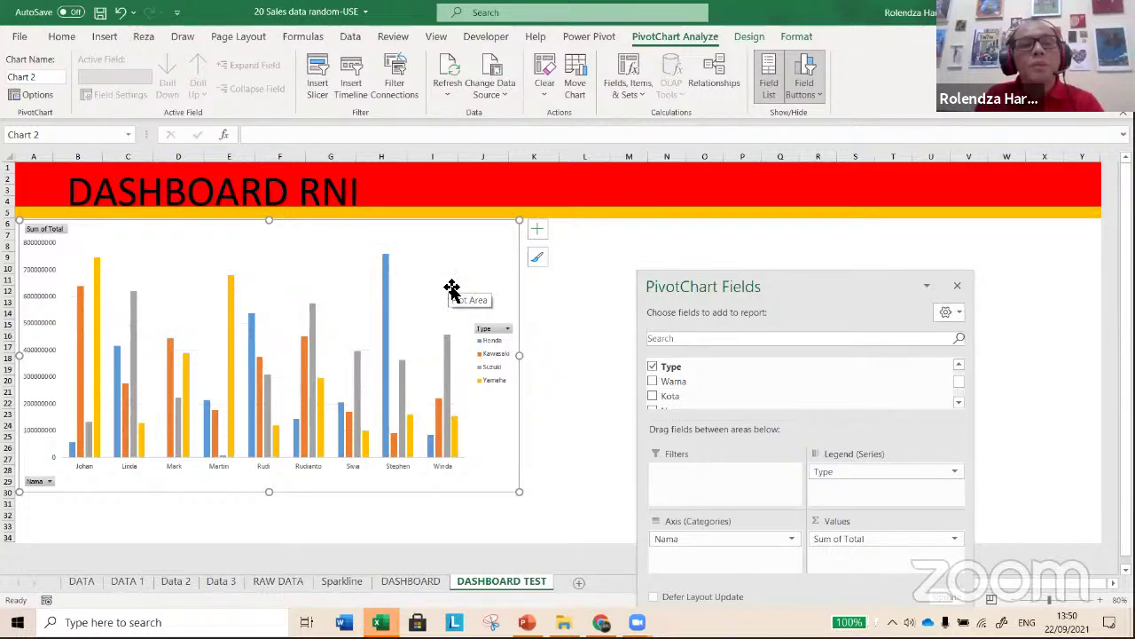
{"action": "left_click", "coordinate": [481, 342]}
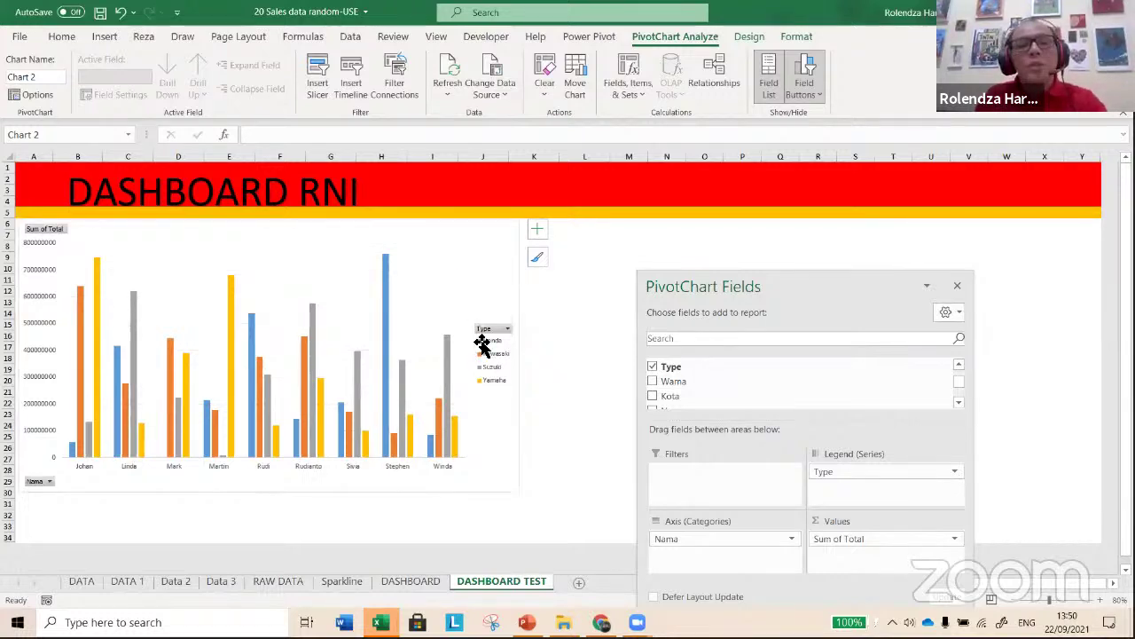
{"action": "key", "text": "Delete"}
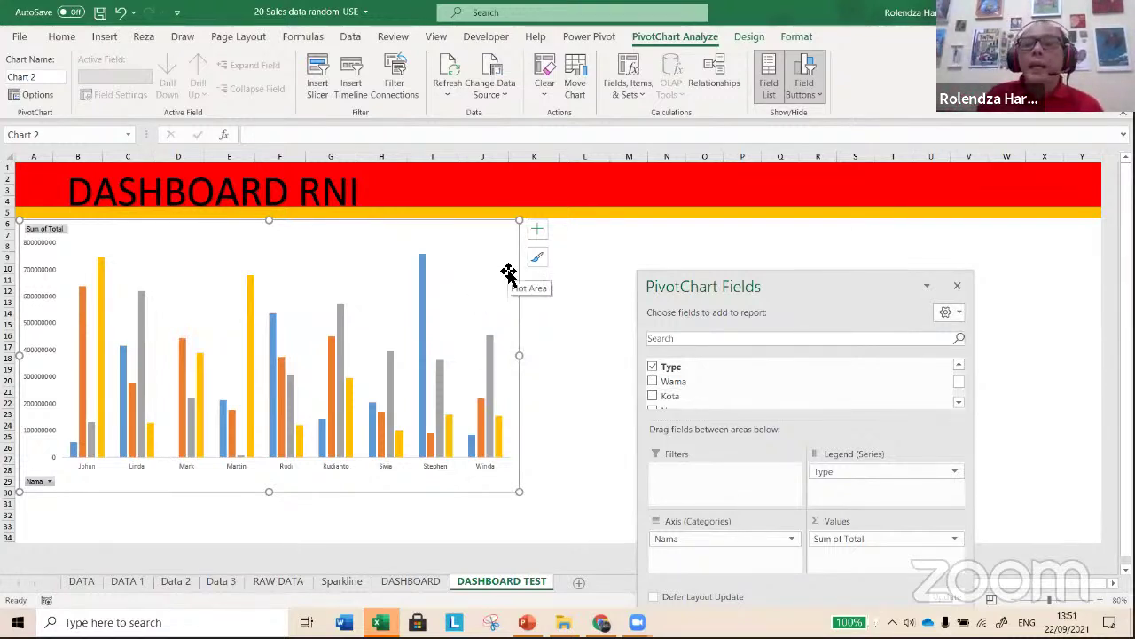
- Insert slicers for the Warna and Kota fields of the PivotChart
{"action": "left_click", "coordinate": [105, 37]}
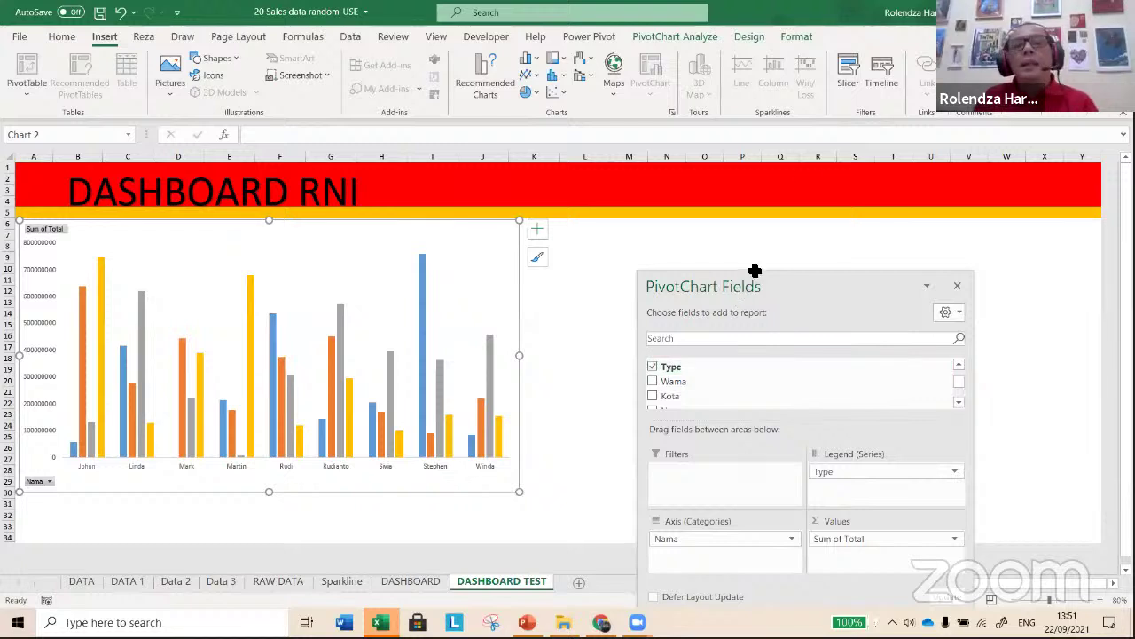
{"action": "left_click", "coordinate": [846, 70]}
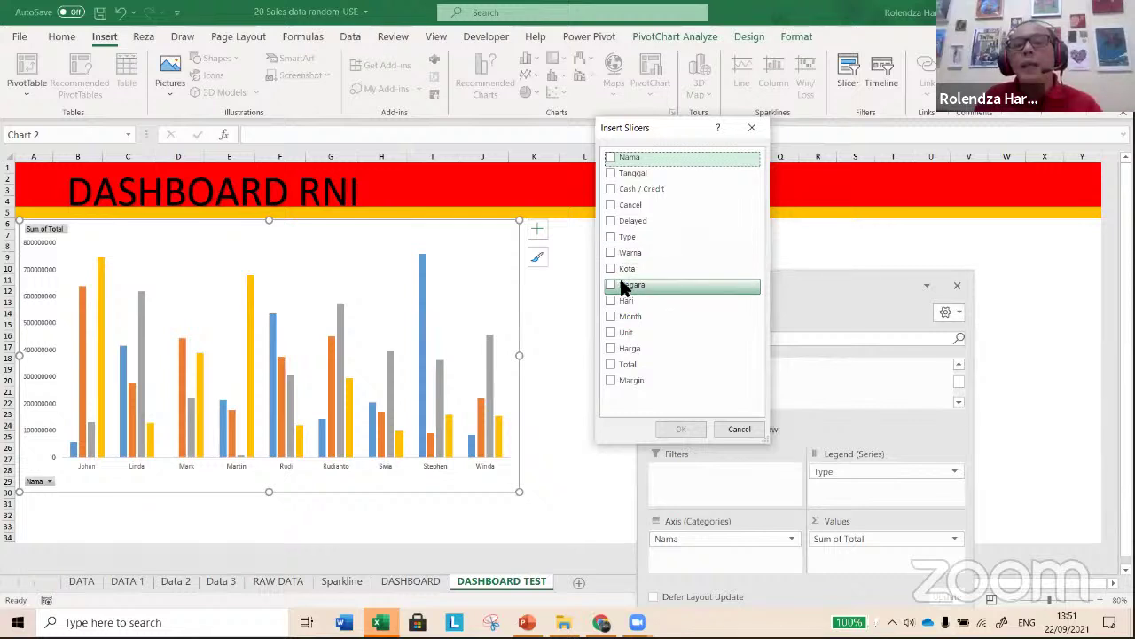
{"action": "left_click", "coordinate": [611, 254]}
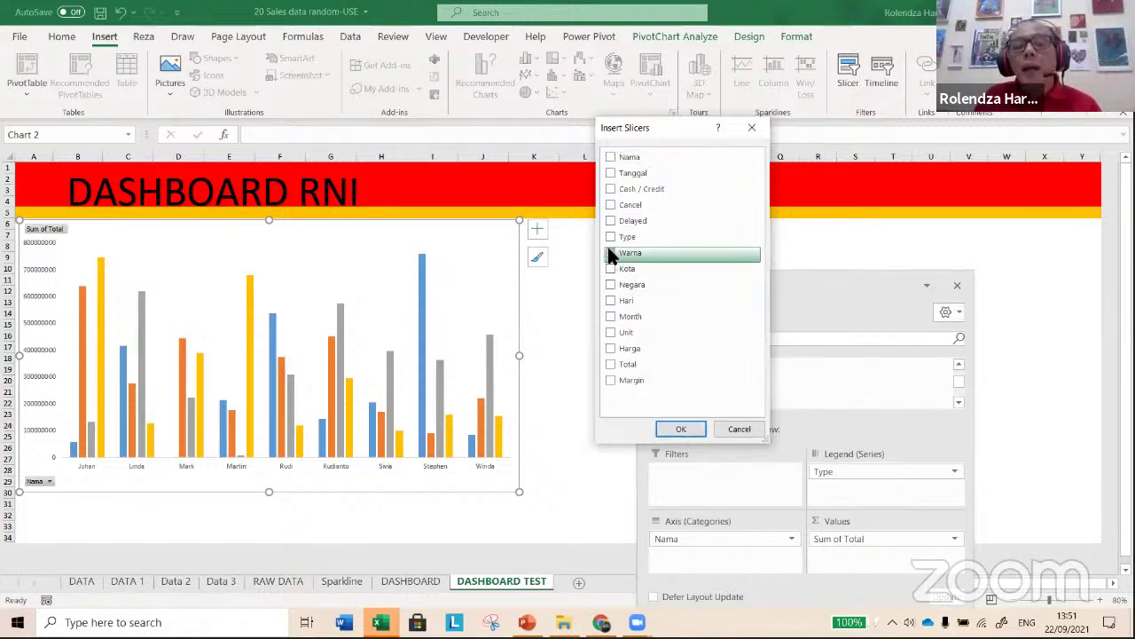
{"action": "left_click", "coordinate": [611, 269]}
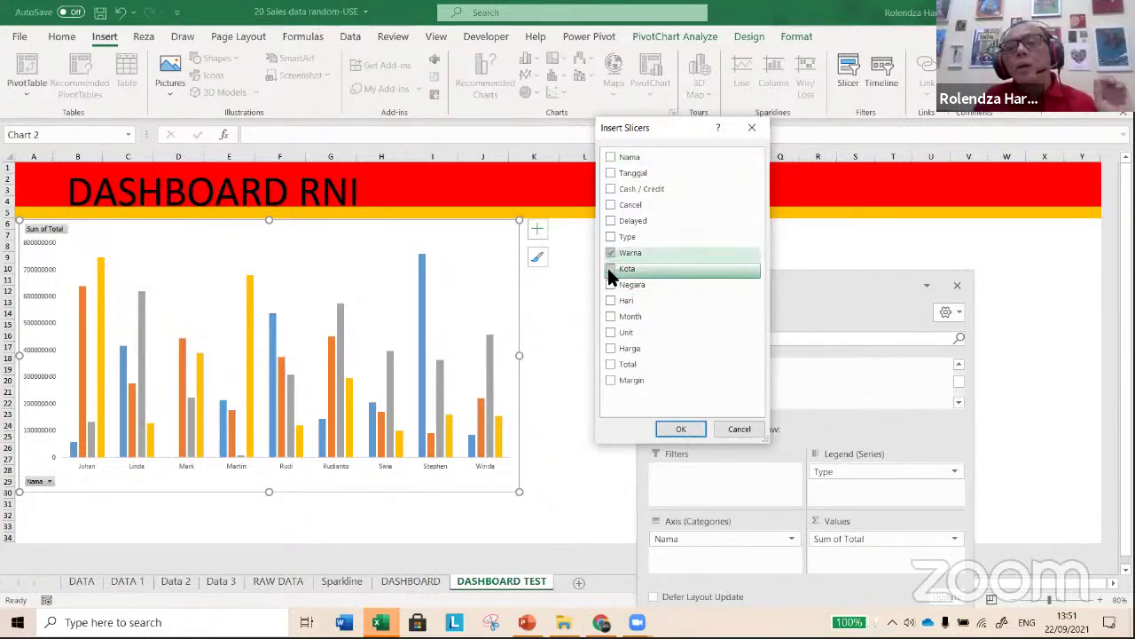
{"action": "left_click", "coordinate": [610, 253]}
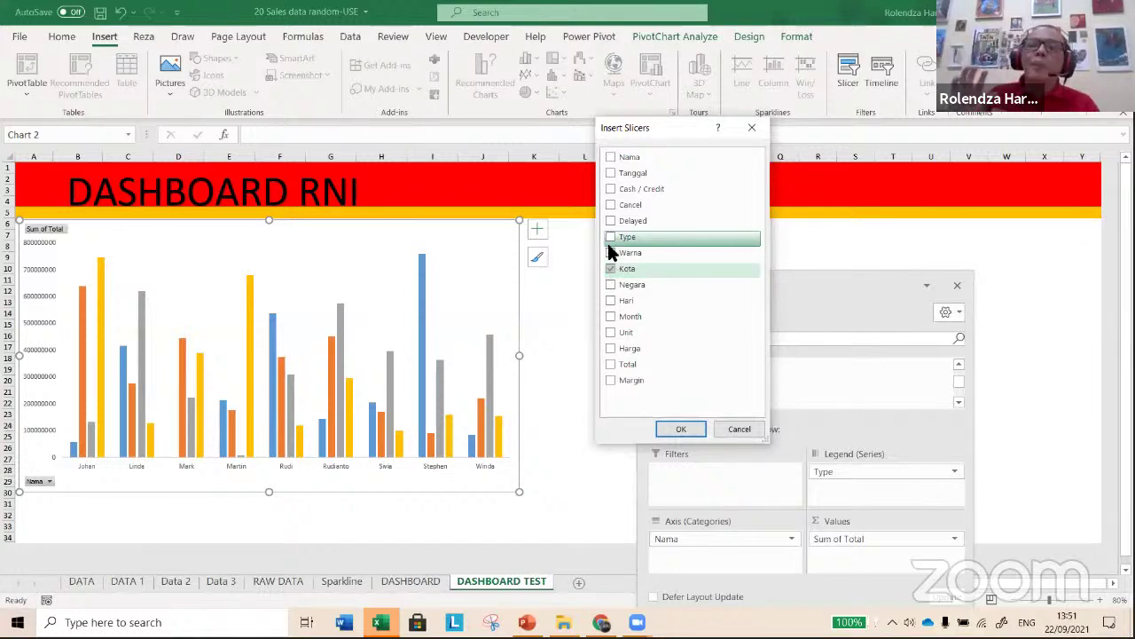
{"action": "left_click", "coordinate": [610, 251]}
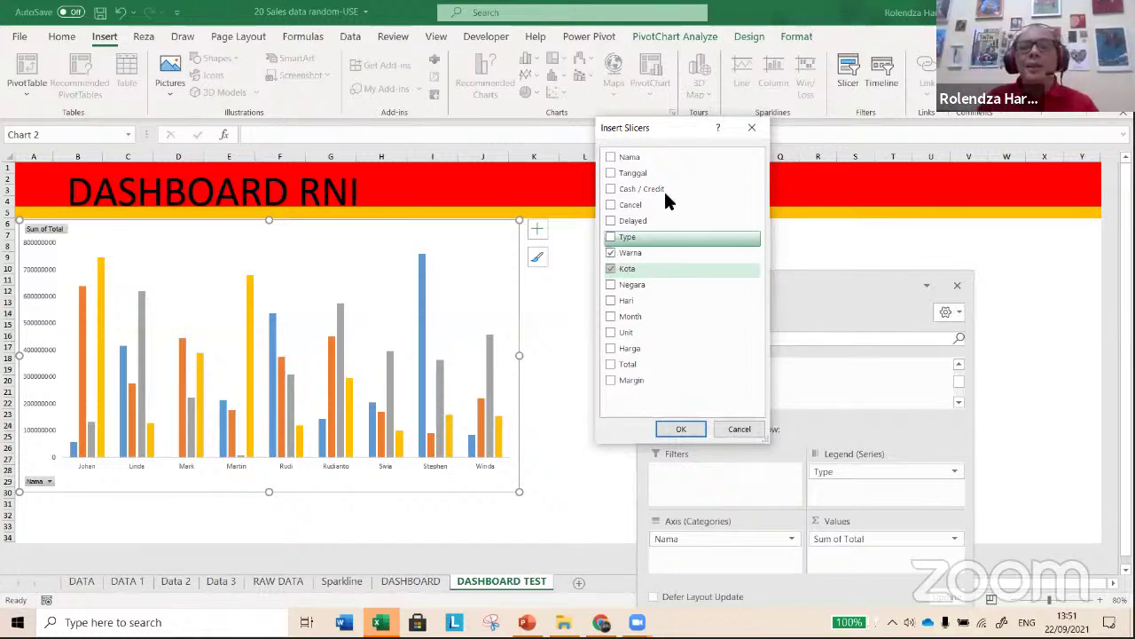
{"action": "left_click", "coordinate": [680, 429]}
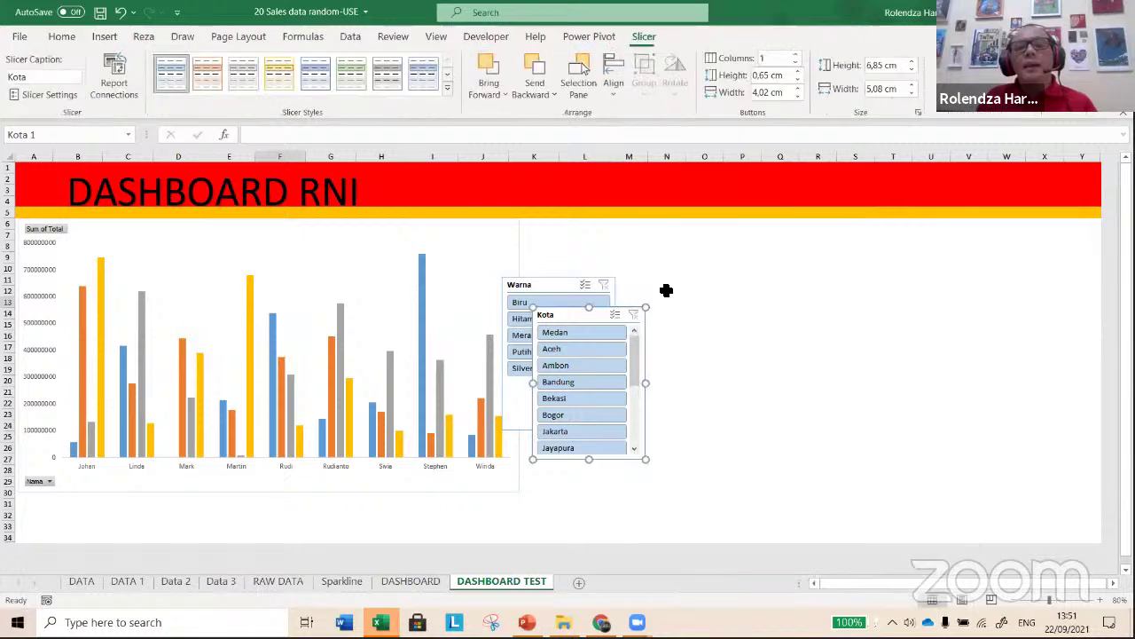
- Place the Warna and Kota slicers side by side next to the chart, directly below the header band
{"action": "left_click_drag", "start_coordinate": [572, 312], "coordinate": [664, 252]}
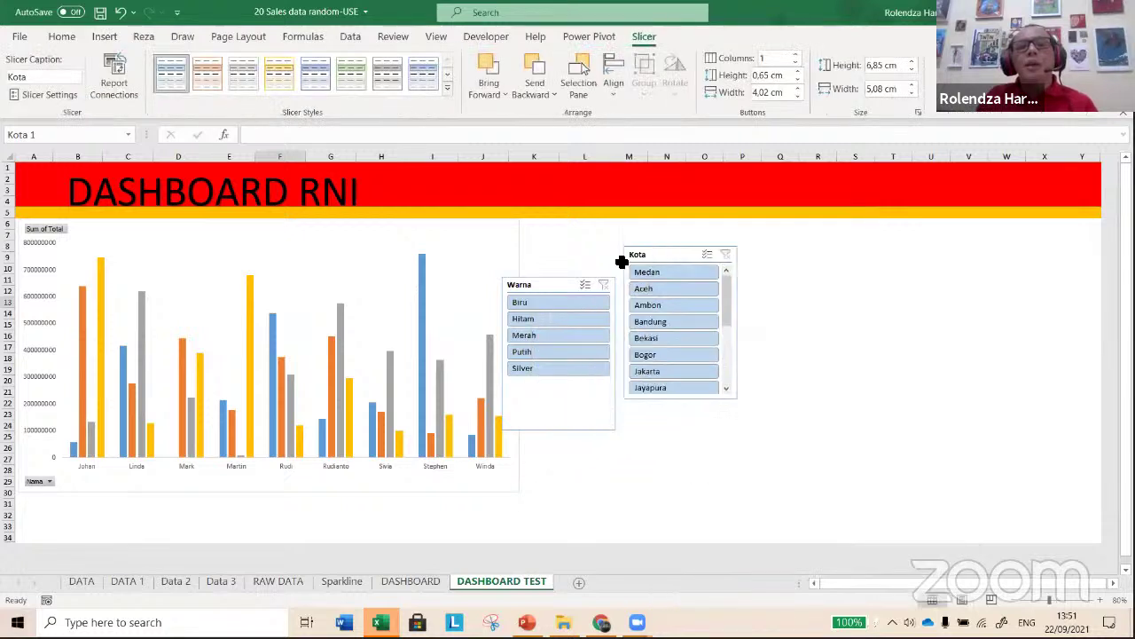
{"action": "left_click_drag", "start_coordinate": [546, 282], "coordinate": [566, 227]}
{"action": "left_click_drag", "start_coordinate": [667, 254], "coordinate": [679, 226]}
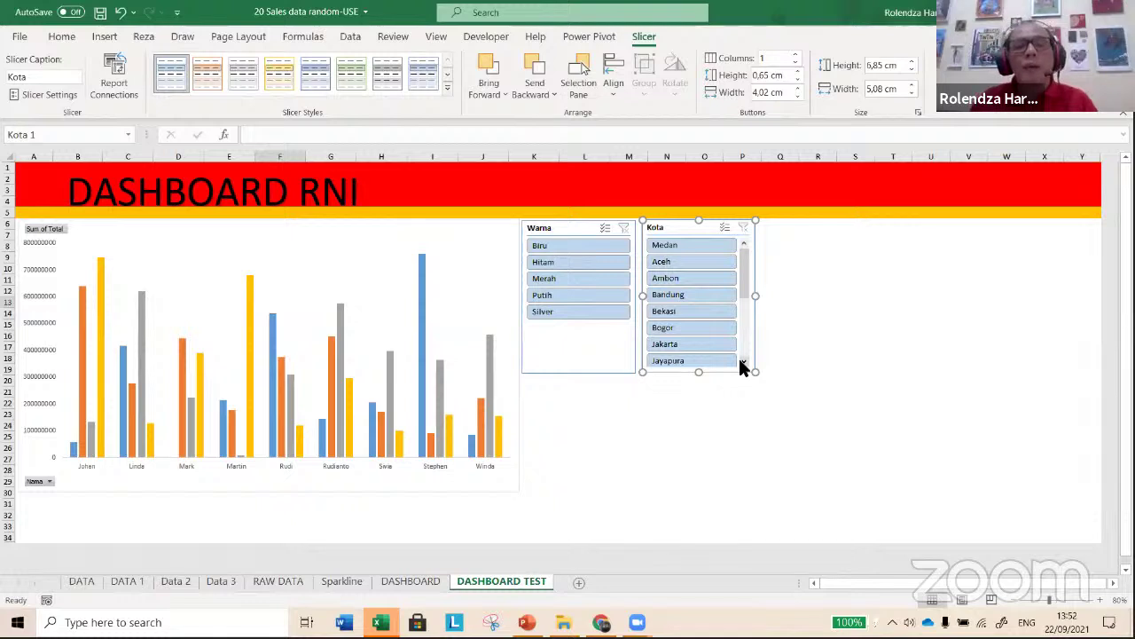
- Set the Warna slicer to 5 columns and widen it to about 10.62 cm
{"action": "left_click", "coordinate": [584, 224]}
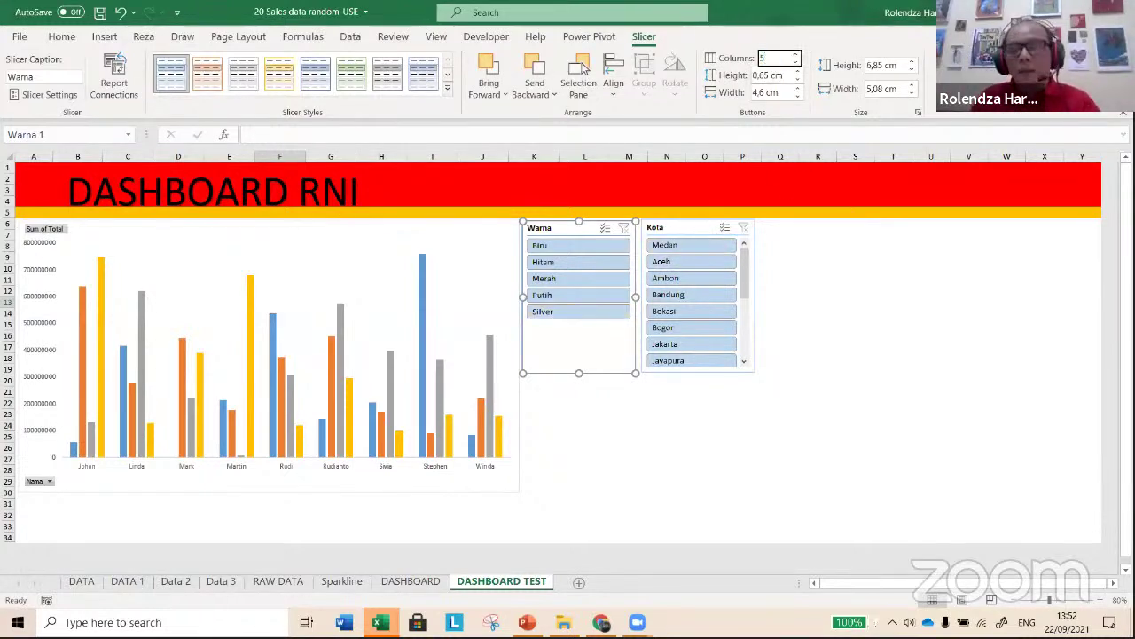
{"action": "key", "text": "Return"}
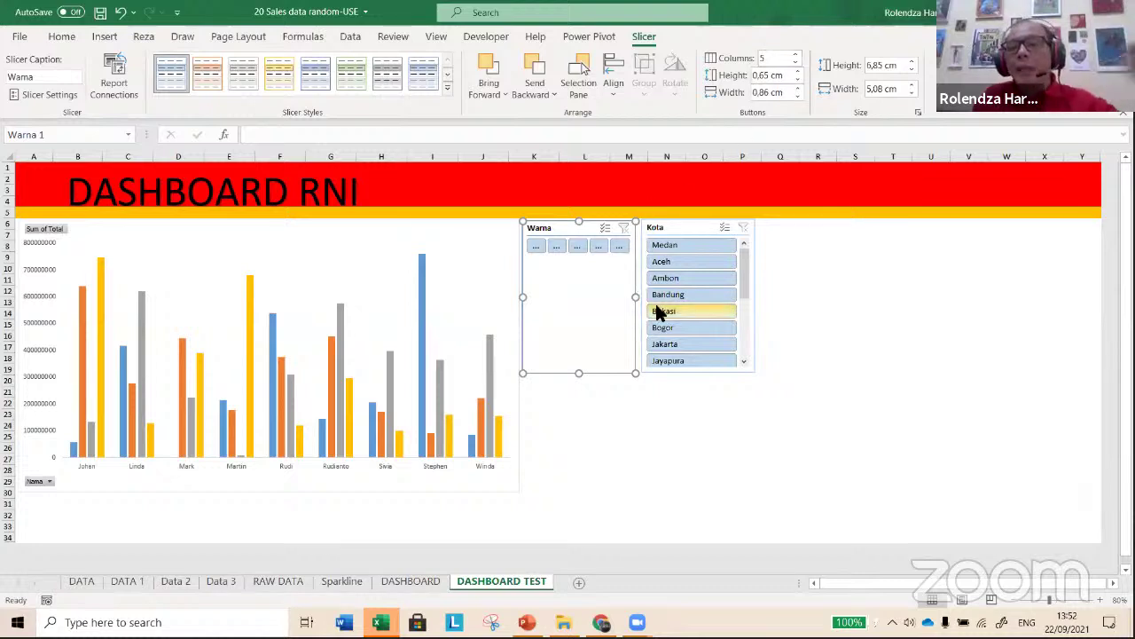
{"action": "left_click_drag", "start_coordinate": [635, 296], "coordinate": [759, 296]}
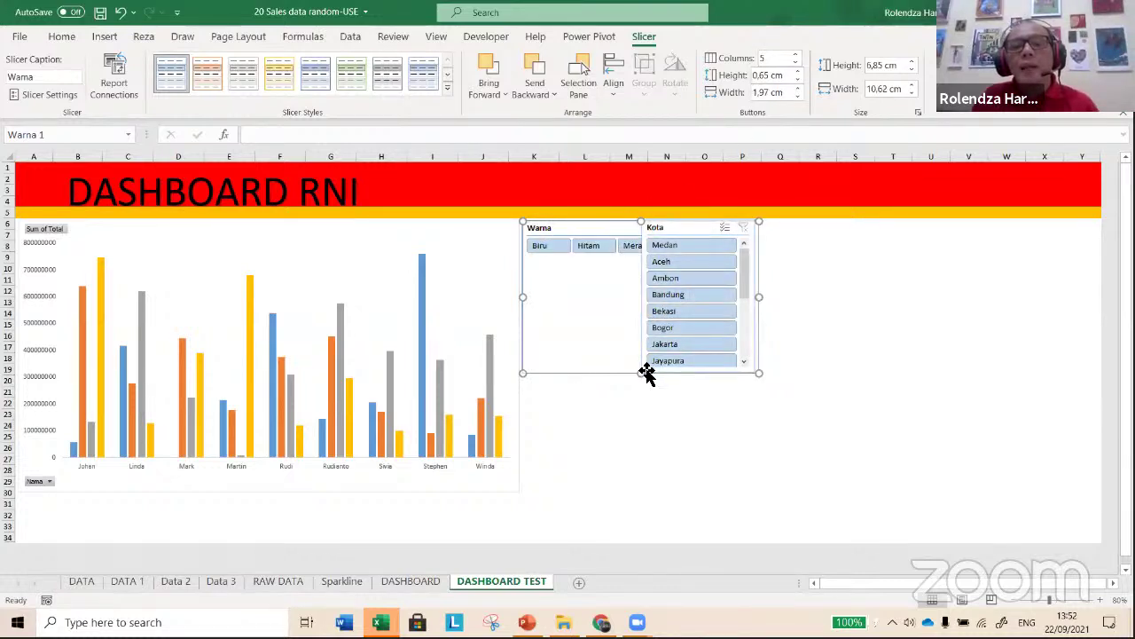
- Move the Warna slicer directly below the chart and resize it to about 1.83 cm high and 22.53 cm wide, matching the chart's width
{"action": "left_click_drag", "start_coordinate": [586, 283], "coordinate": [302, 349]}
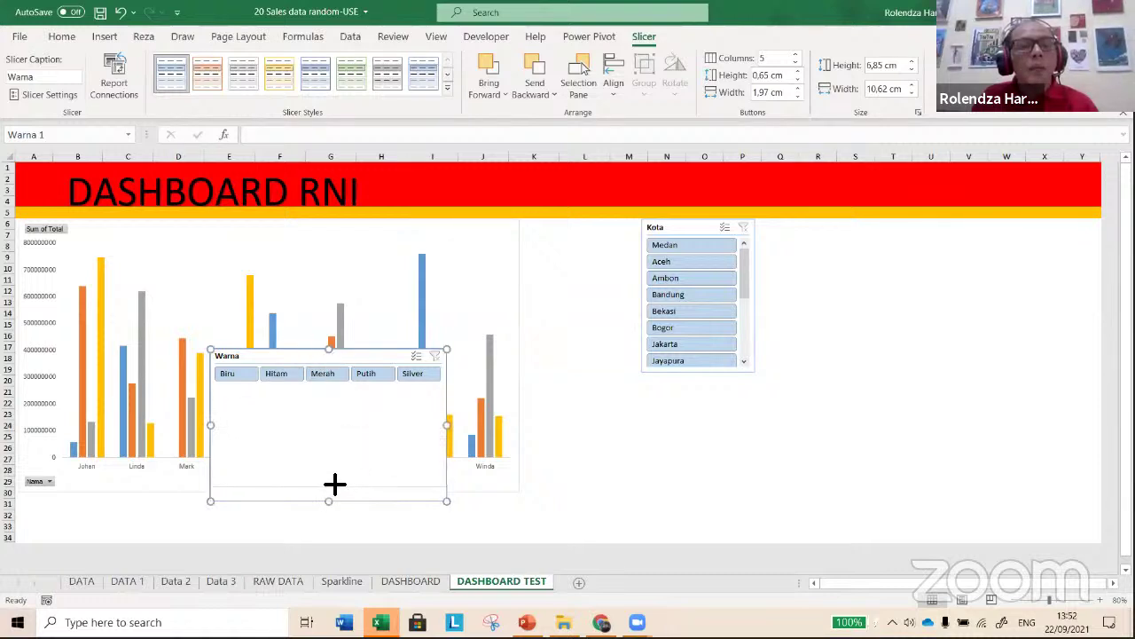
{"action": "left_click_drag", "start_coordinate": [328, 349], "coordinate": [132, 502]}
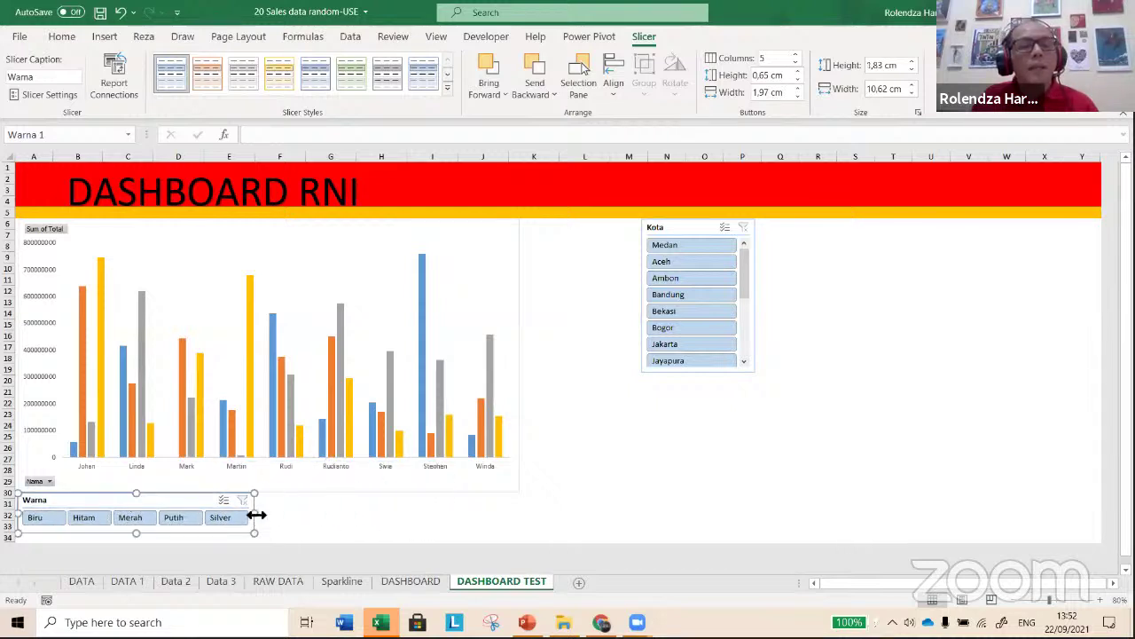
{"action": "left_click_drag", "start_coordinate": [257, 514], "coordinate": [521, 517]}
- Move the Kota slicer against the chart's right edge and stretch it to about 12.26 cm high, matching the chart's height
{"action": "left_click", "coordinate": [680, 231]}
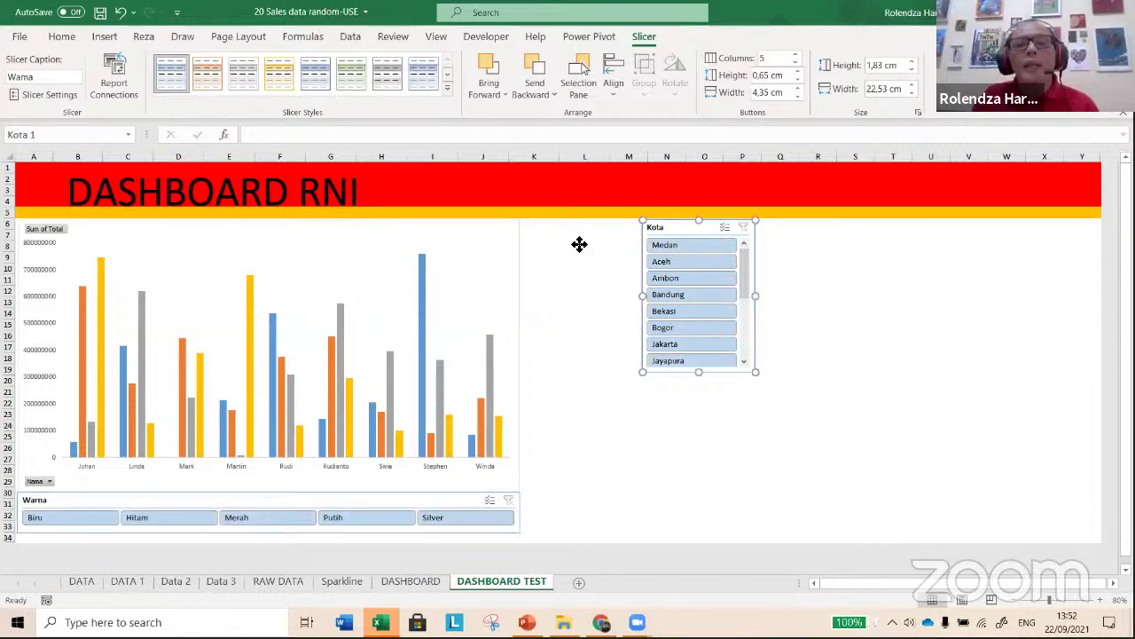
{"action": "left_click_drag", "start_coordinate": [579, 244], "coordinate": [547, 228]}
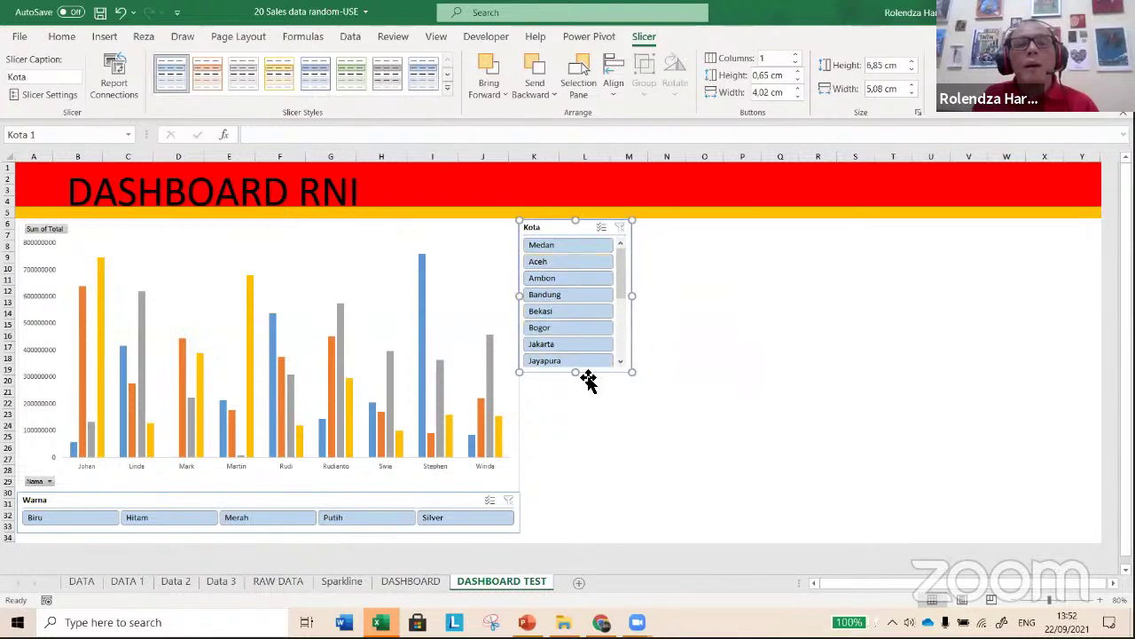
{"action": "left_click_drag", "start_coordinate": [583, 375], "coordinate": [572, 495]}
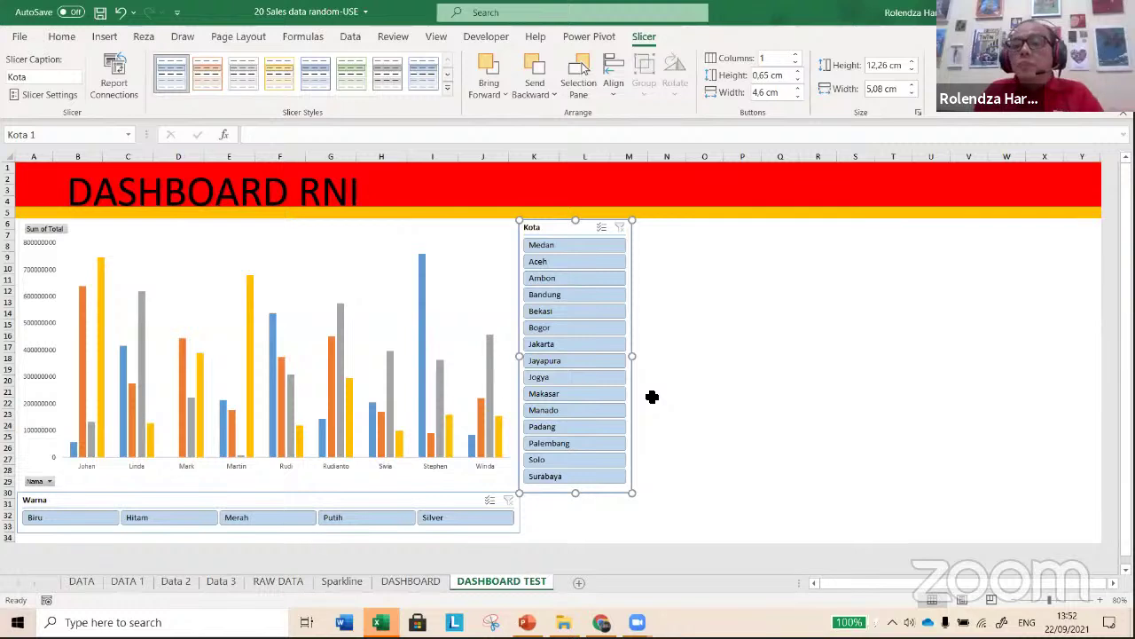
- Filter the chart through the slicers, trying Kota Bandung with Warna Silver and ending on Kota Bekasi with Warna Hitam and Putih
{"action": "left_click", "coordinate": [576, 245]}
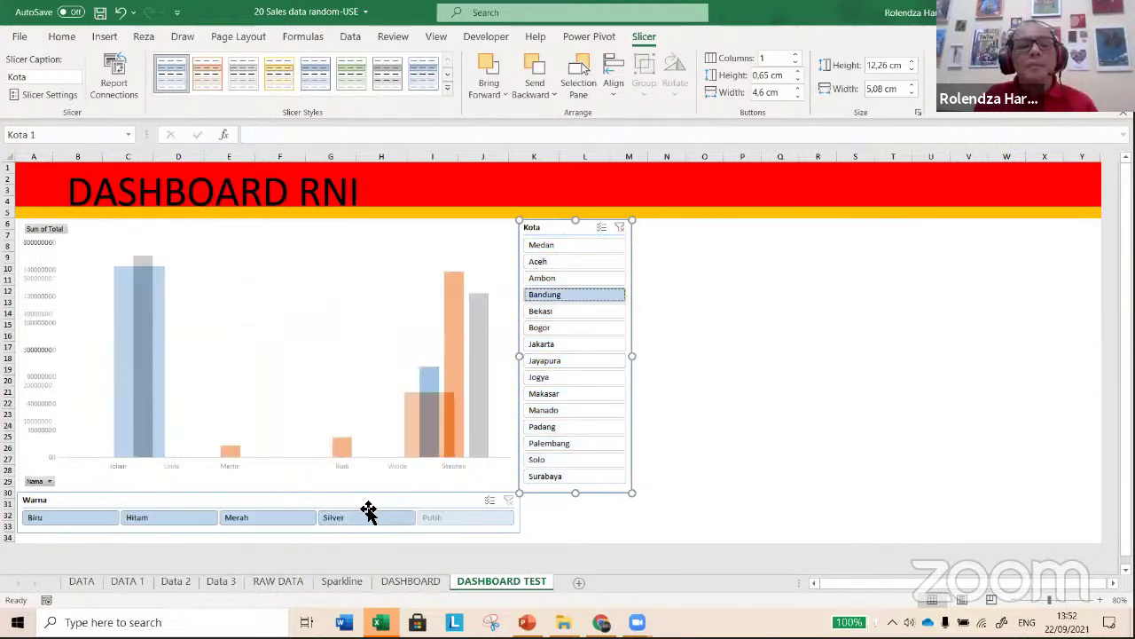
{"action": "left_click", "coordinate": [361, 518]}
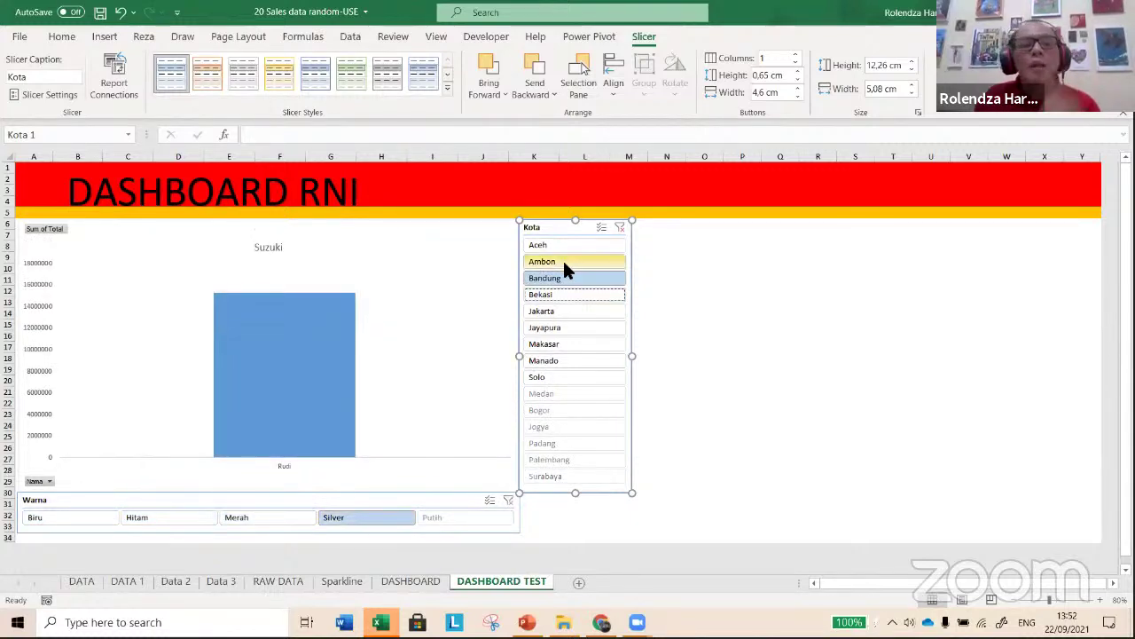
{"action": "left_click", "coordinate": [598, 297]}
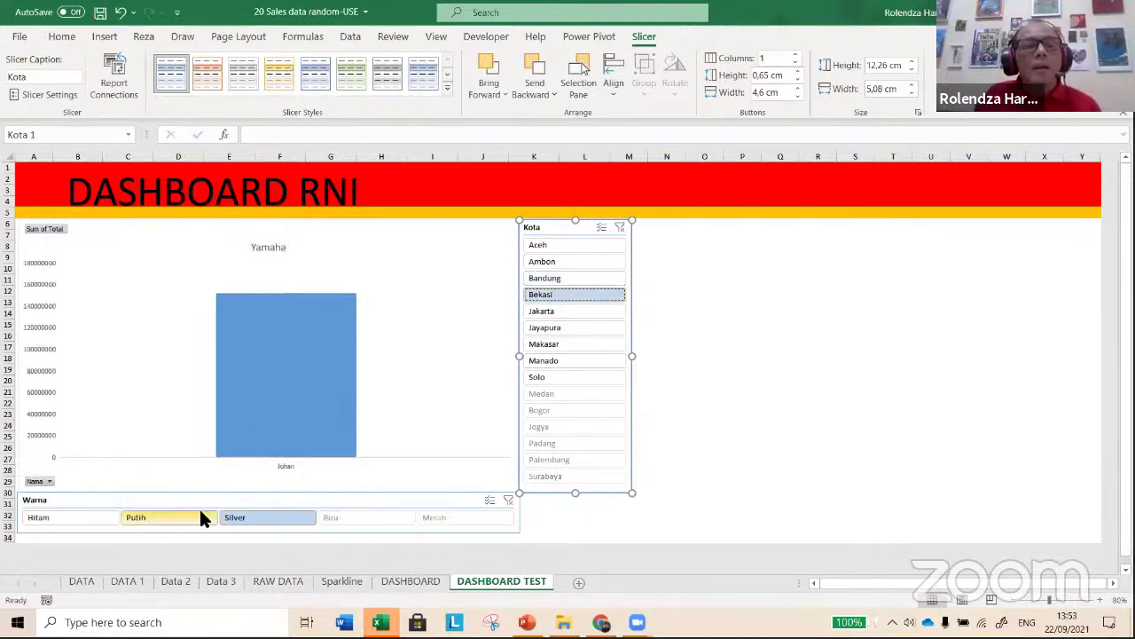
{"action": "left_click", "coordinate": [99, 517]}
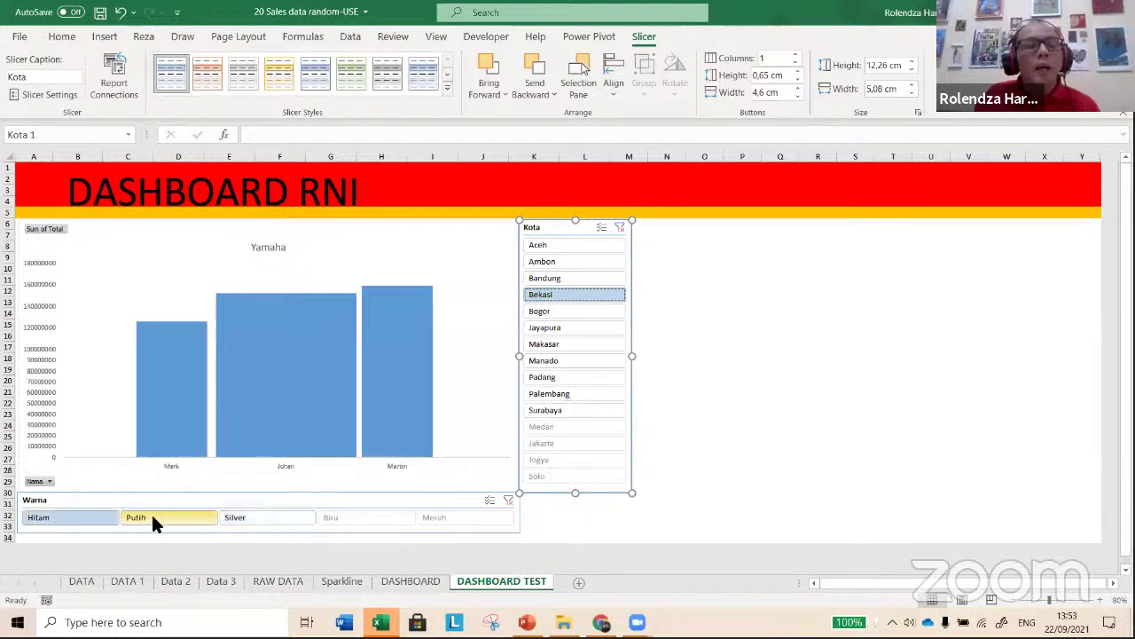
{"action": "left_click", "coordinate": [152, 524], "text": "ctrl"}
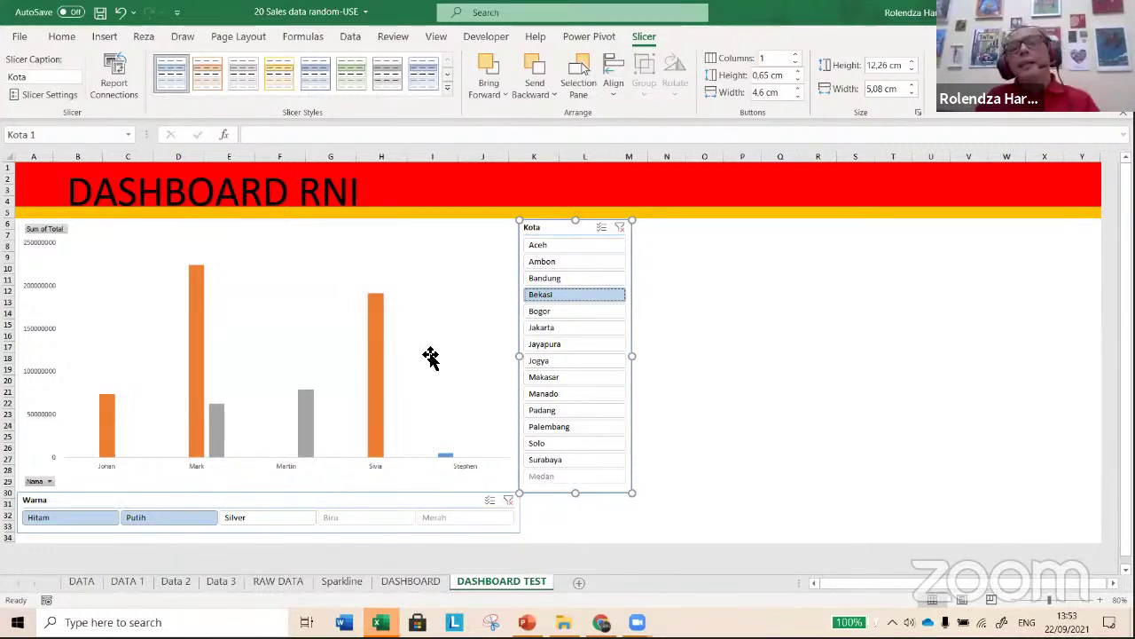
{"action": "left_click", "coordinate": [705, 237]}
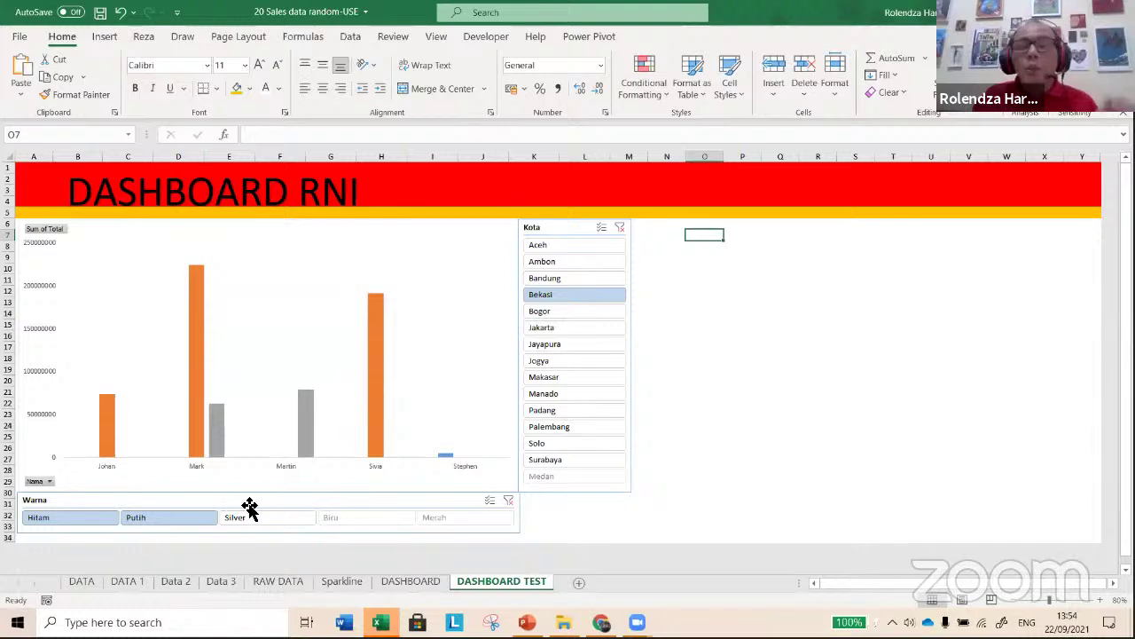
- Insert a PivotTable from the Data 3 sheet's range A1:I38 at cell P8 of the existing DASHBOARD TEST sheet
{"action": "left_click", "coordinate": [184, 582]}
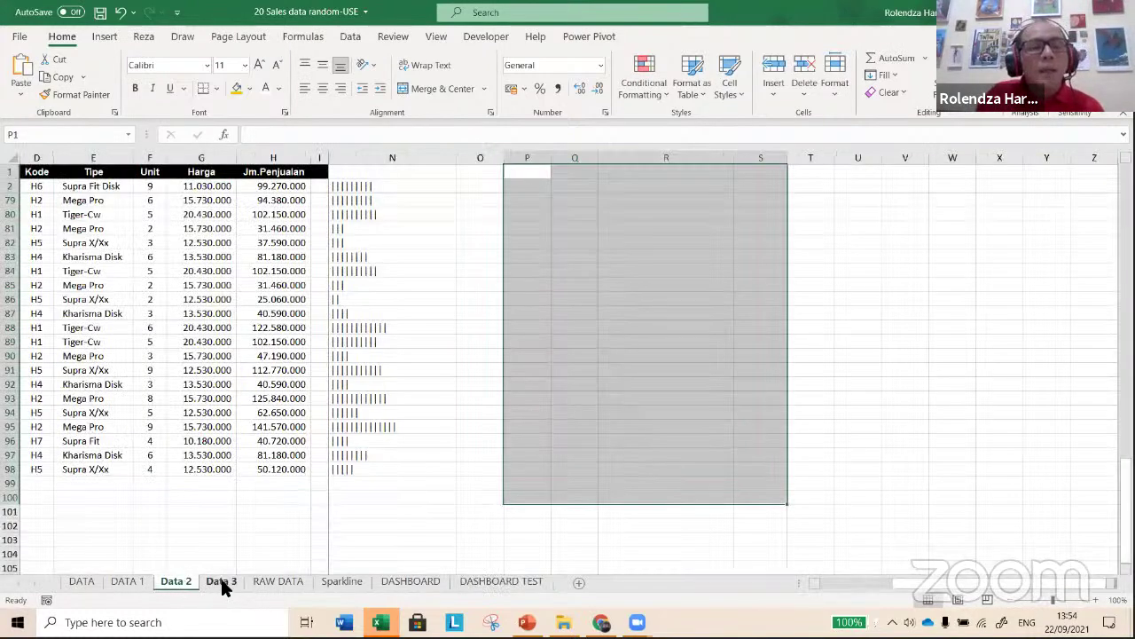
{"action": "left_click", "coordinate": [221, 582]}
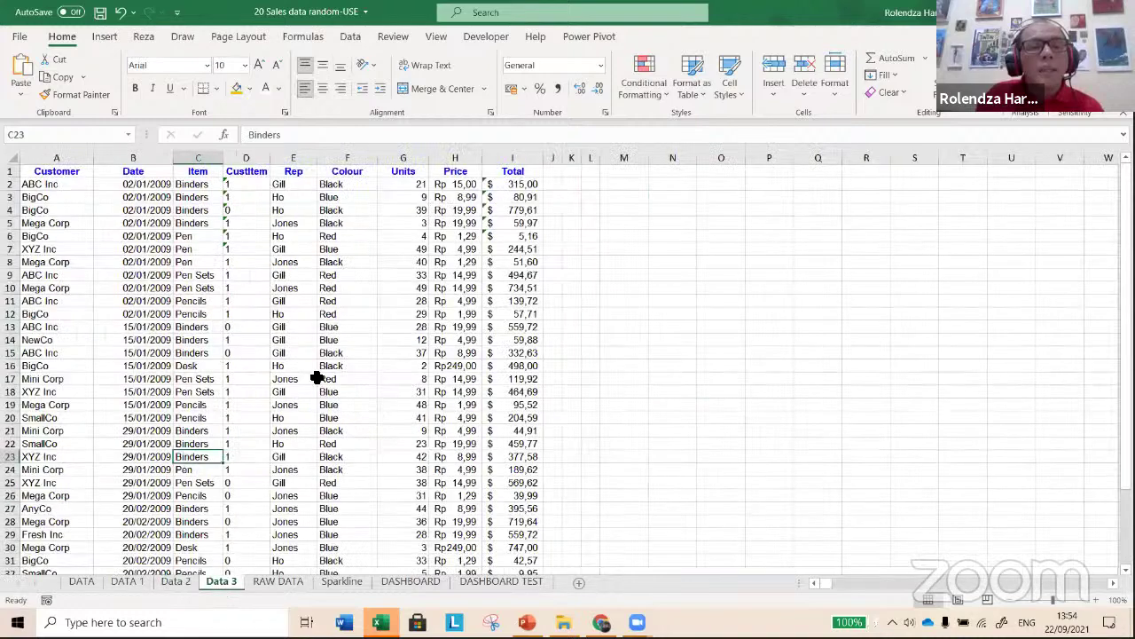
{"action": "left_click", "coordinate": [282, 342]}
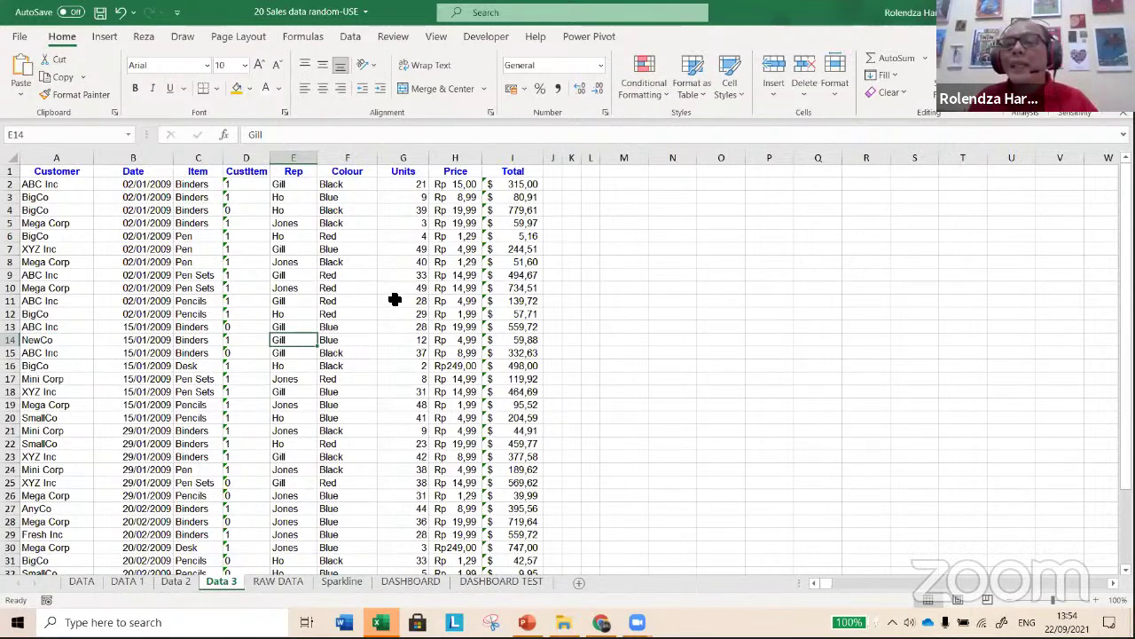
{"action": "left_click", "coordinate": [280, 304]}
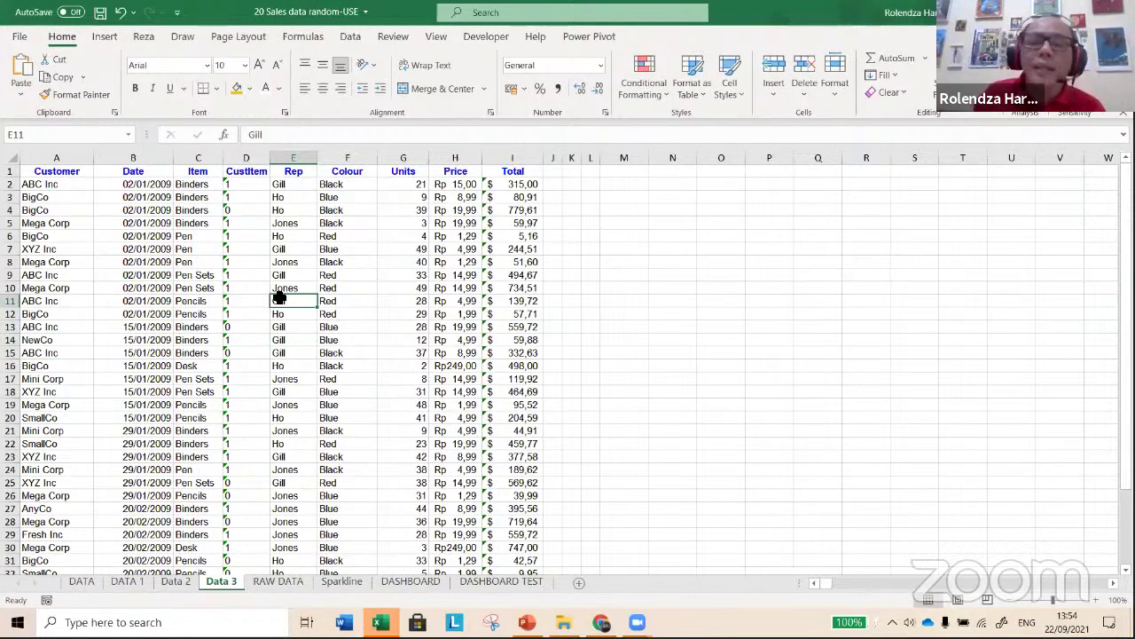
{"action": "left_click", "coordinate": [214, 277]}
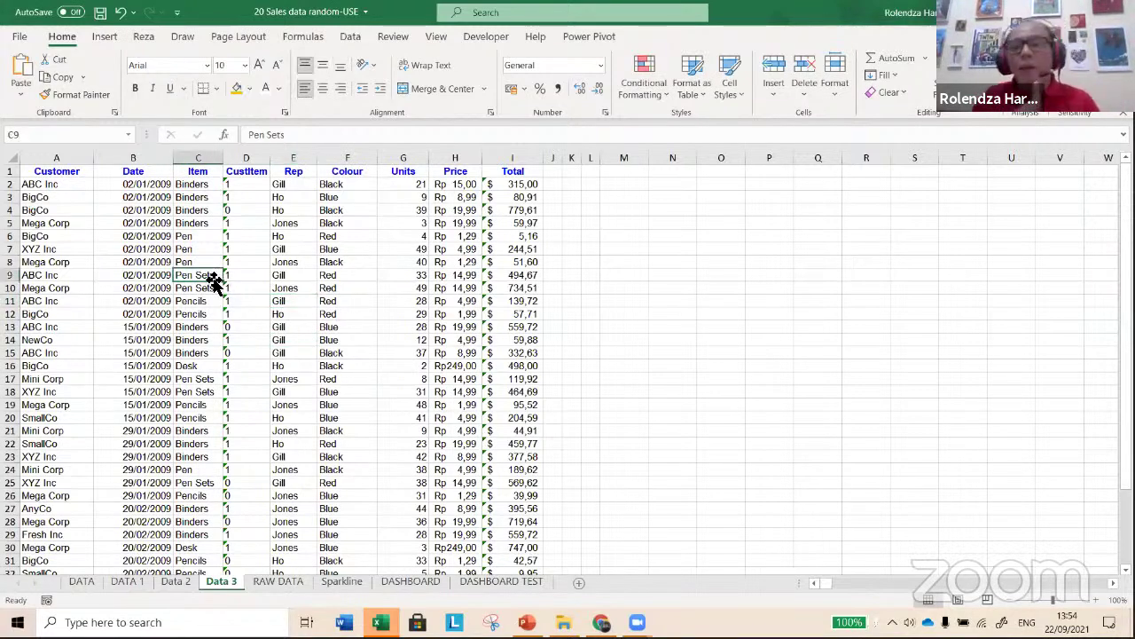
{"action": "left_click", "coordinate": [101, 37]}
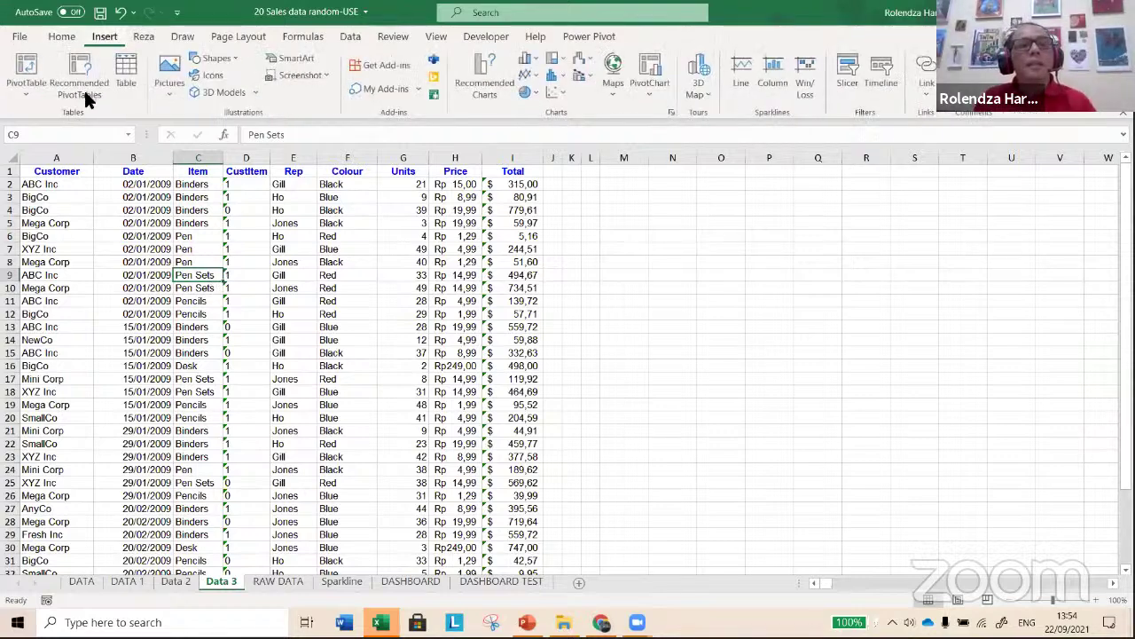
{"action": "left_click", "coordinate": [22, 71]}
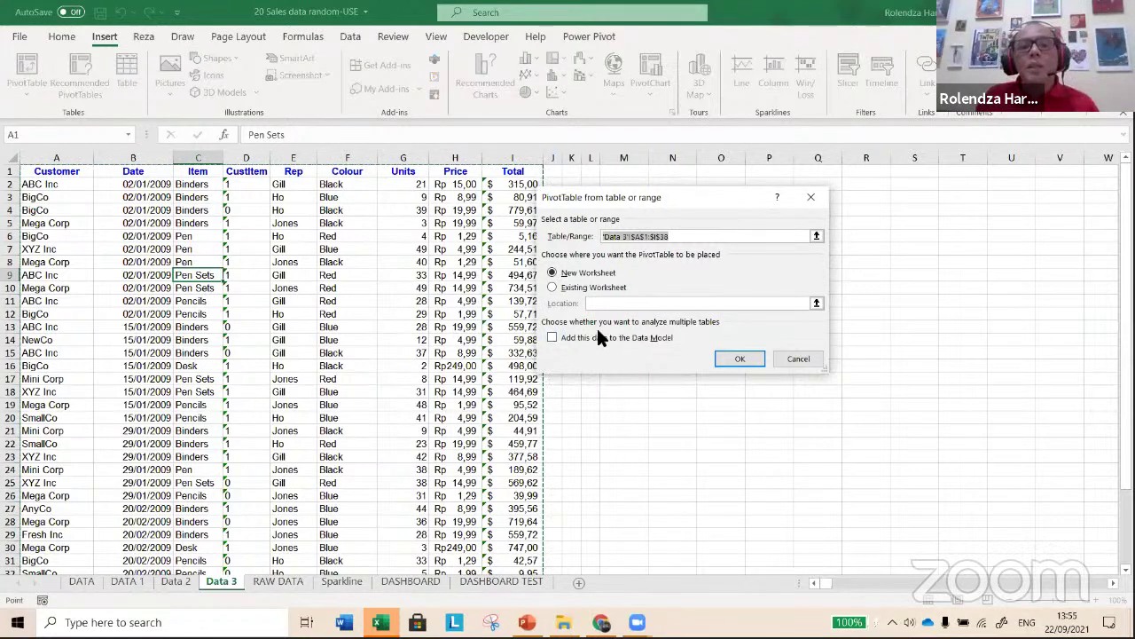
{"action": "left_click", "coordinate": [569, 290]}
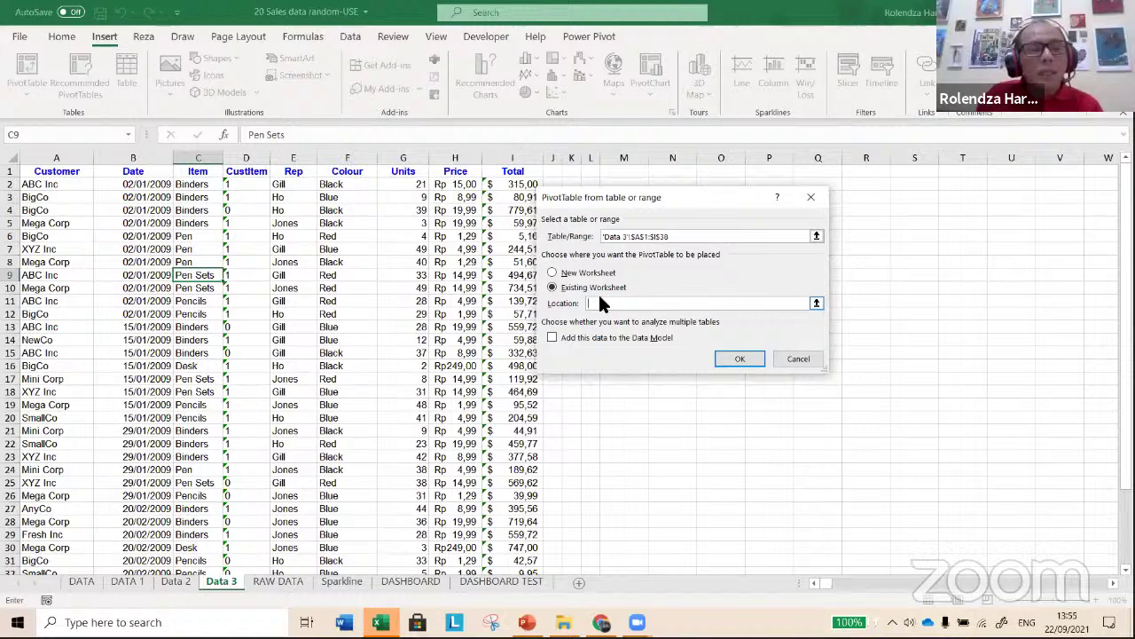
{"action": "left_click", "coordinate": [501, 586]}
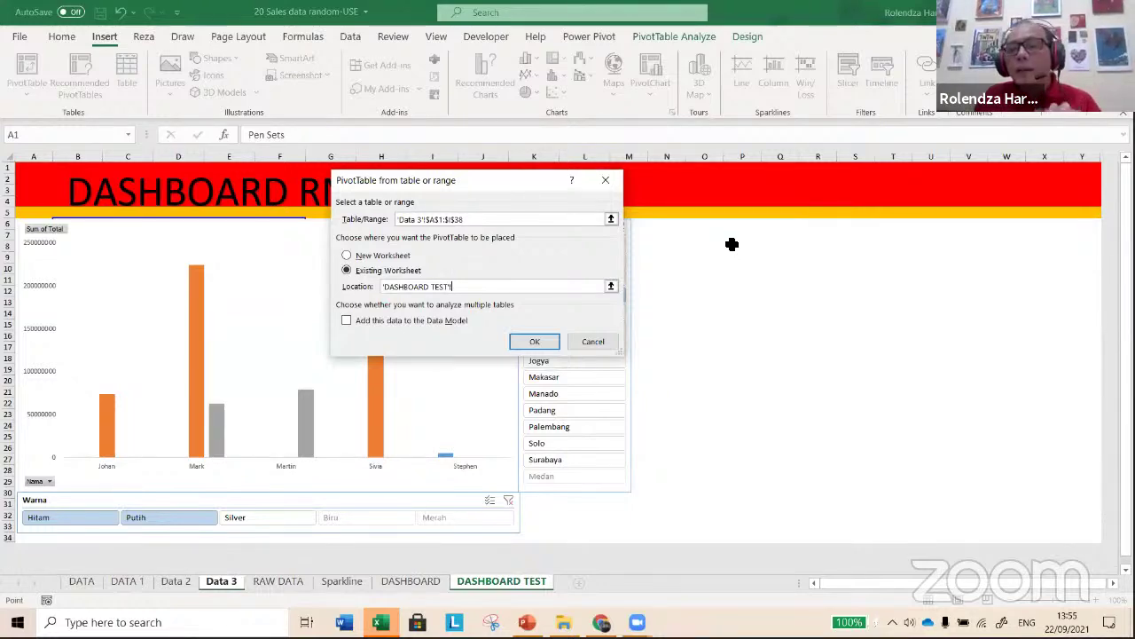
{"action": "left_click", "coordinate": [731, 245]}
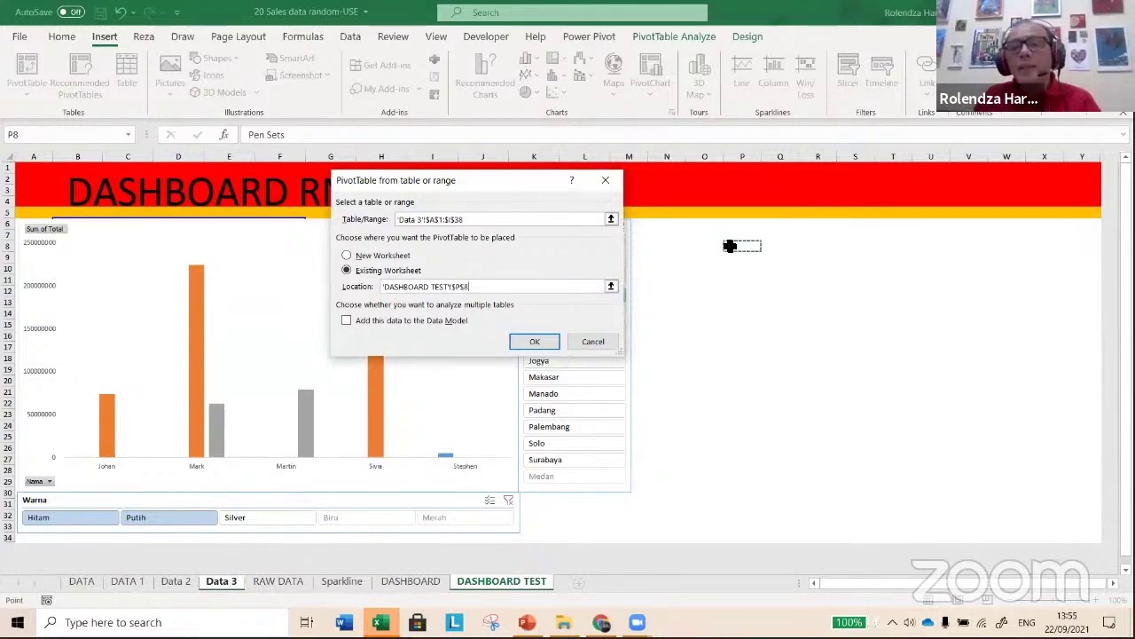
{"action": "left_click", "coordinate": [536, 341]}
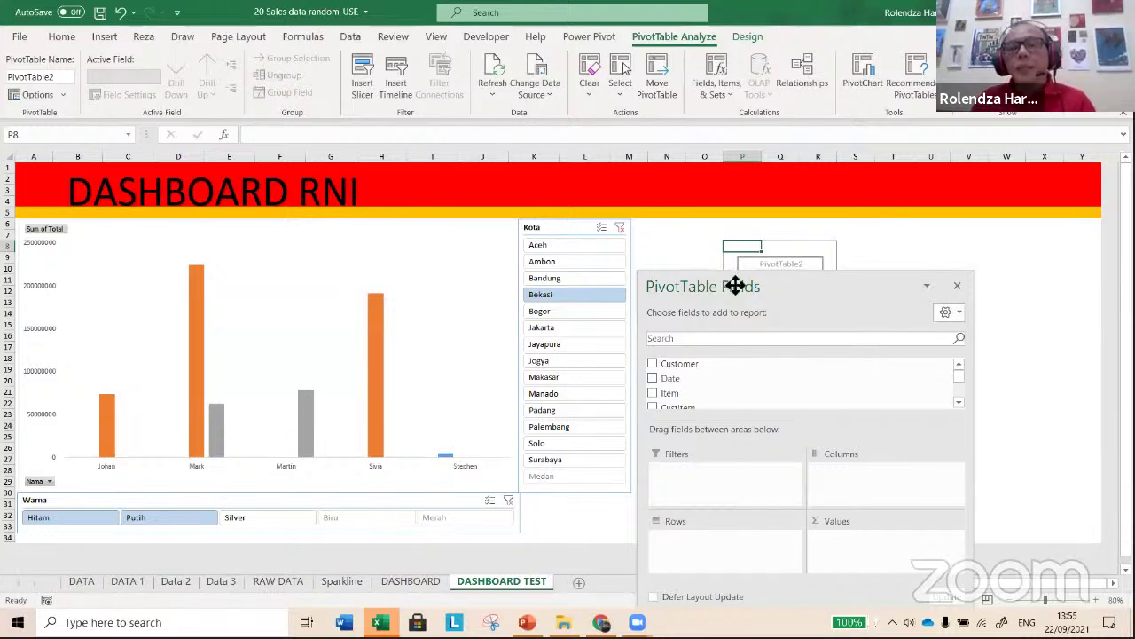
- Reposition the PivotTable field list clear of the new PivotTable, make it taller, and look through the available fields
{"action": "left_click_drag", "start_coordinate": [735, 286], "coordinate": [385, 200]}
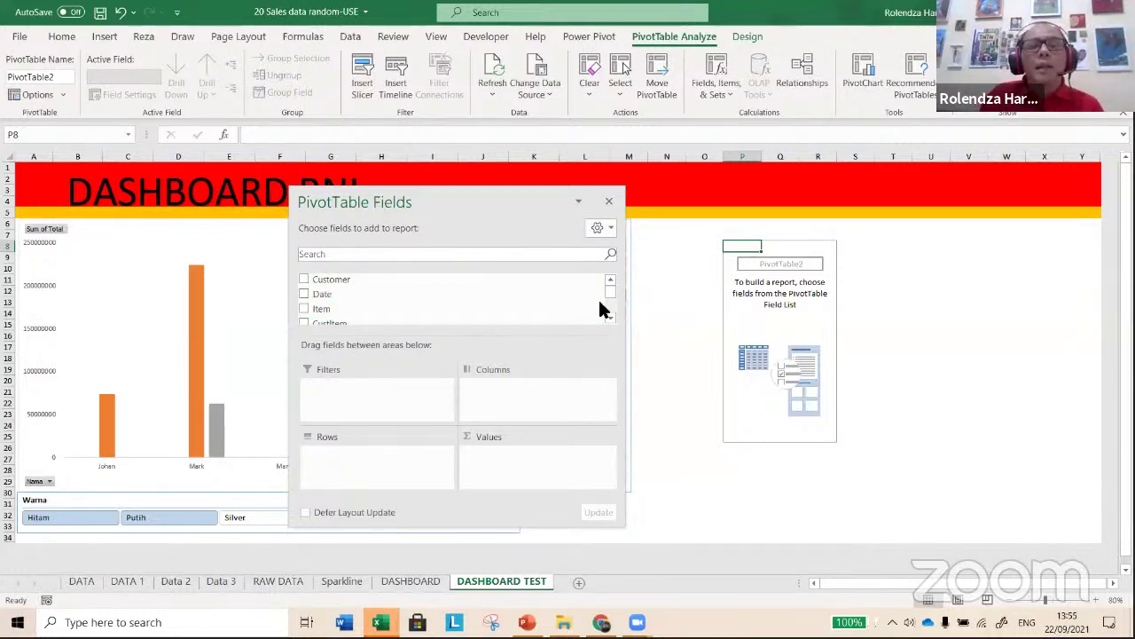
{"action": "left_click_drag", "start_coordinate": [520, 195], "coordinate": [530, 137]}
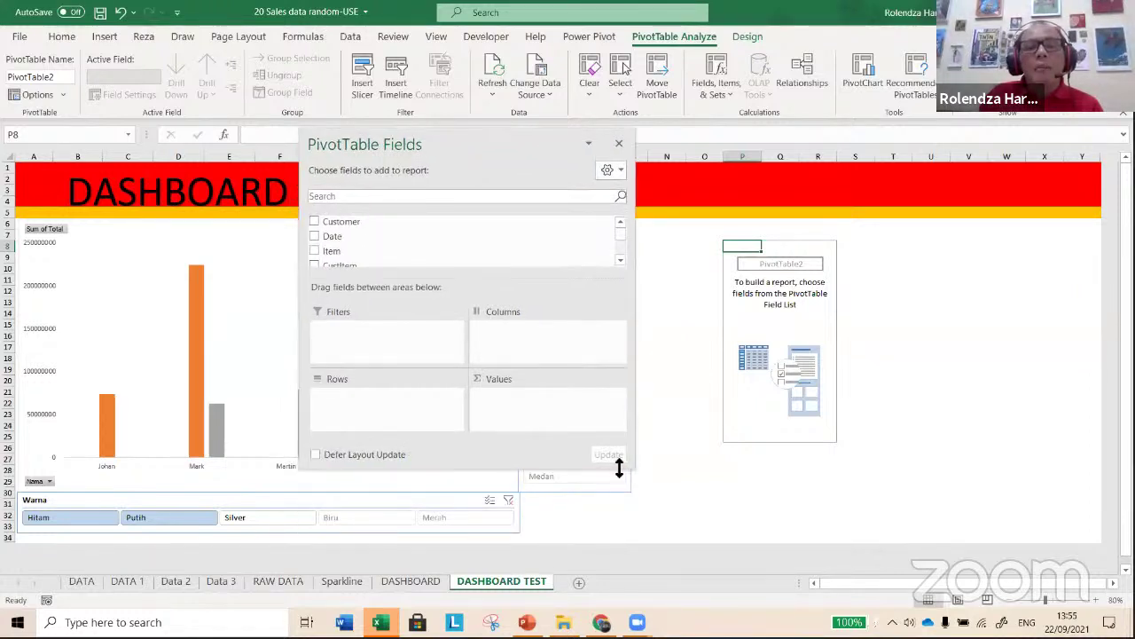
{"action": "left_click_drag", "start_coordinate": [619, 464], "coordinate": [620, 502]}
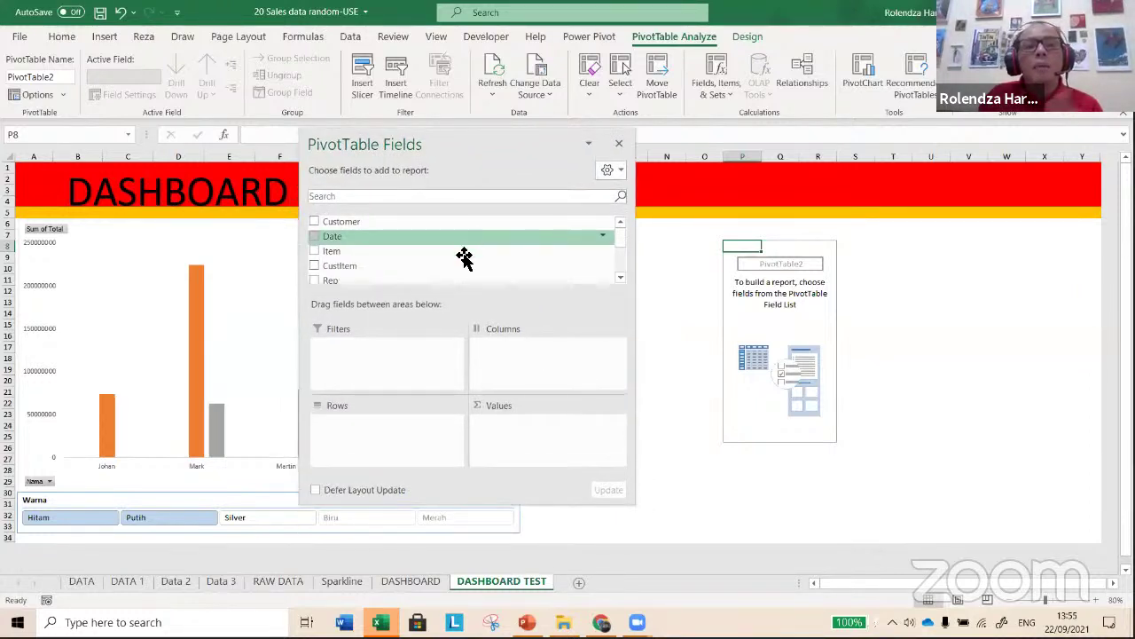
{"action": "left_click", "coordinate": [619, 276]}
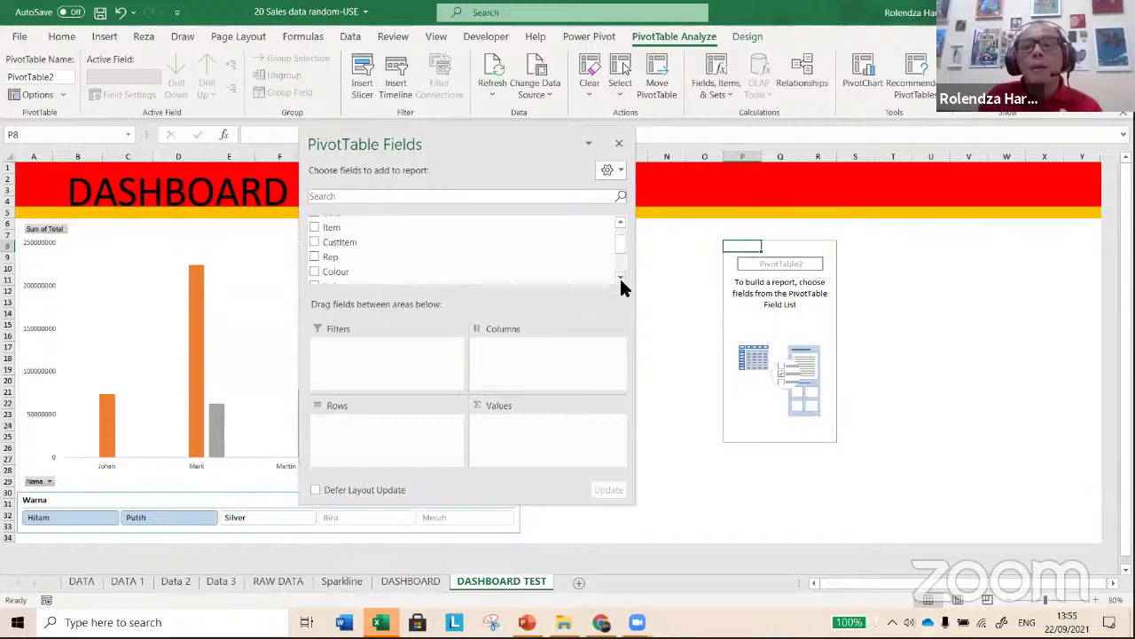
{"action": "left_click", "coordinate": [619, 276]}
{"action": "left_click", "coordinate": [619, 276]}
{"action": "left_click", "coordinate": [619, 276]}
{"action": "left_click", "coordinate": [620, 276]}
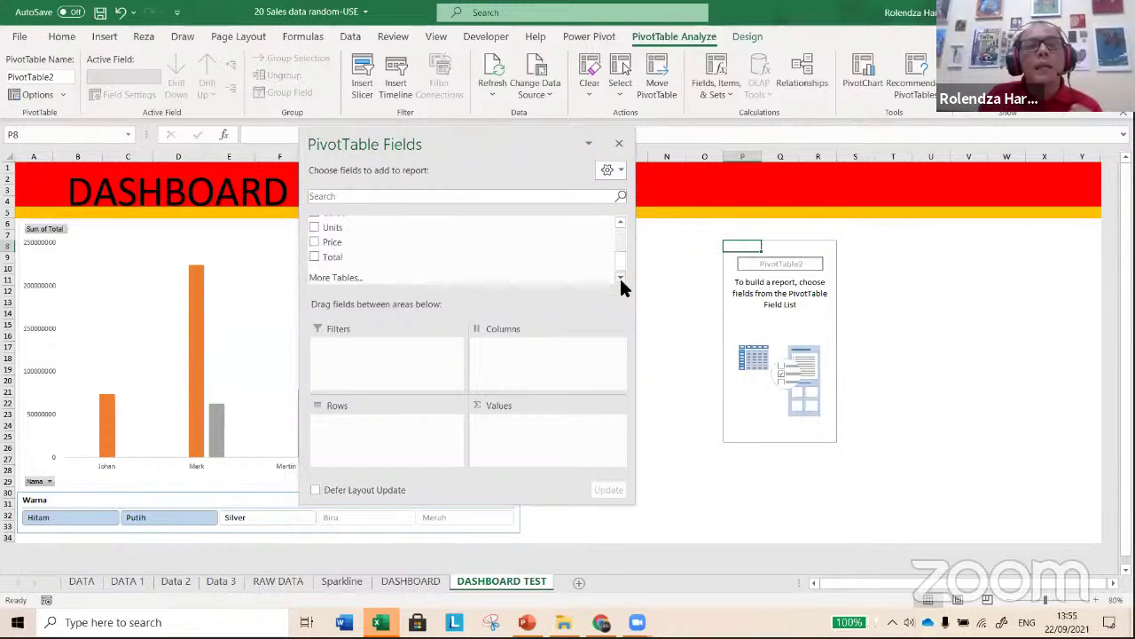
{"action": "left_click_drag", "start_coordinate": [619, 255], "coordinate": [615, 261]}
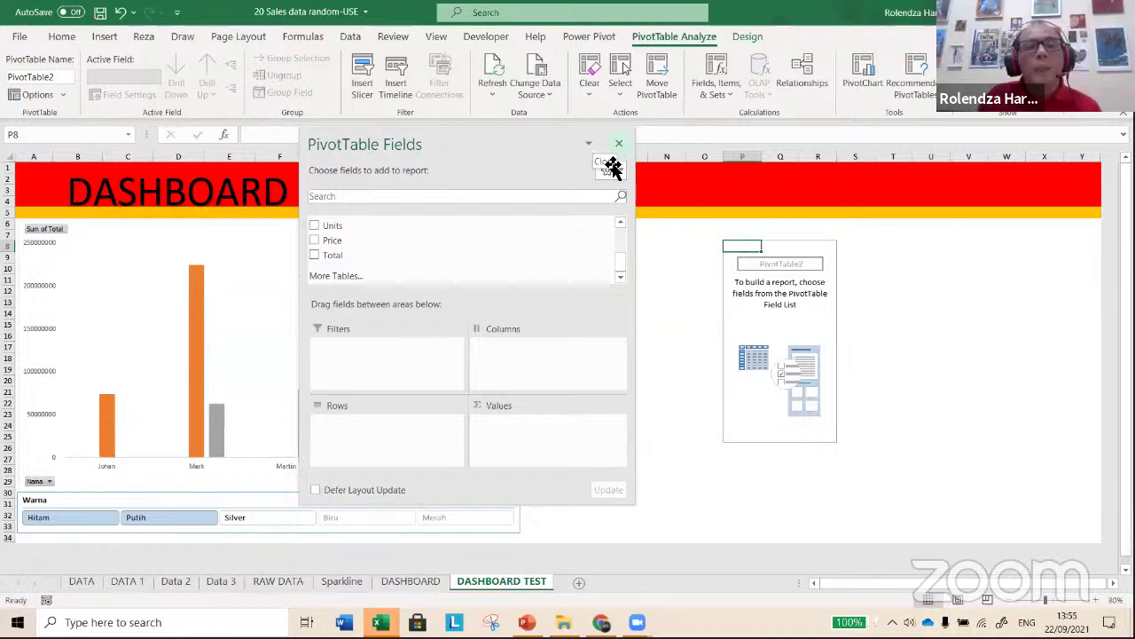
{"action": "scroll", "coordinate": [346, 240], "scroll_direction": "up", "scroll_amount": 3}
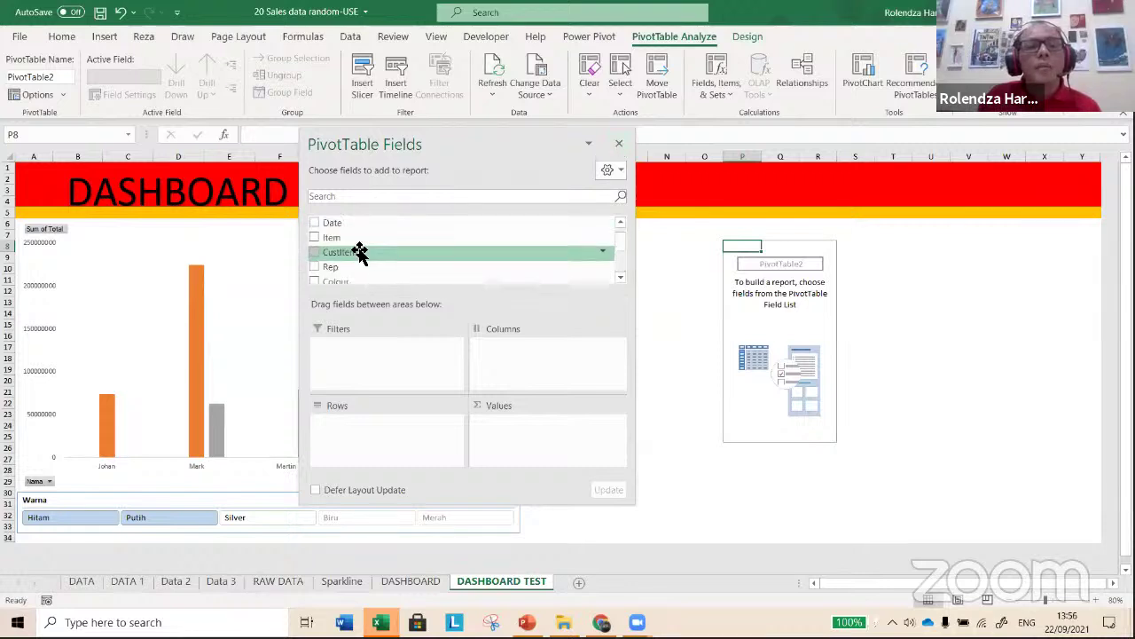
- Lay out the new PivotTable with Item in rows, Colour in columns and the sum of Total as values
{"action": "mouse_move", "coordinate": [354, 236]}
{"action": "left_mouse_down"}
{"action": "mouse_move", "coordinate": [637, 409]}
{"action": "mouse_move", "coordinate": [466, 355]}
{"action": "mouse_move", "coordinate": [533, 365]}
{"action": "left_mouse_up"}
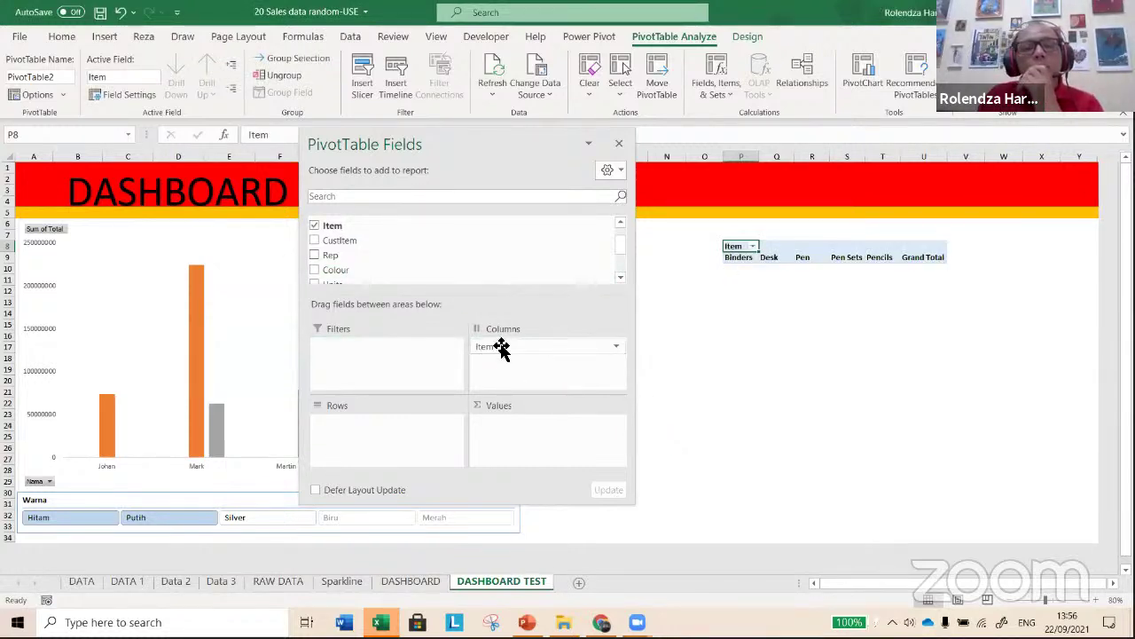
{"action": "left_click_drag", "start_coordinate": [504, 347], "coordinate": [421, 435]}
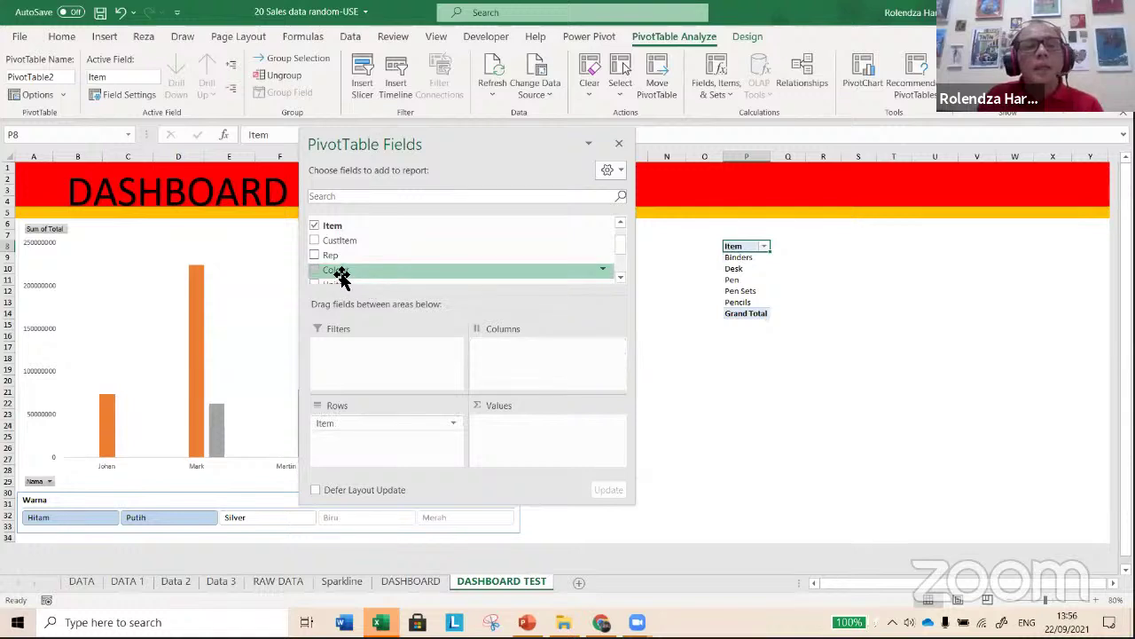
{"action": "left_click_drag", "start_coordinate": [342, 274], "coordinate": [559, 387]}
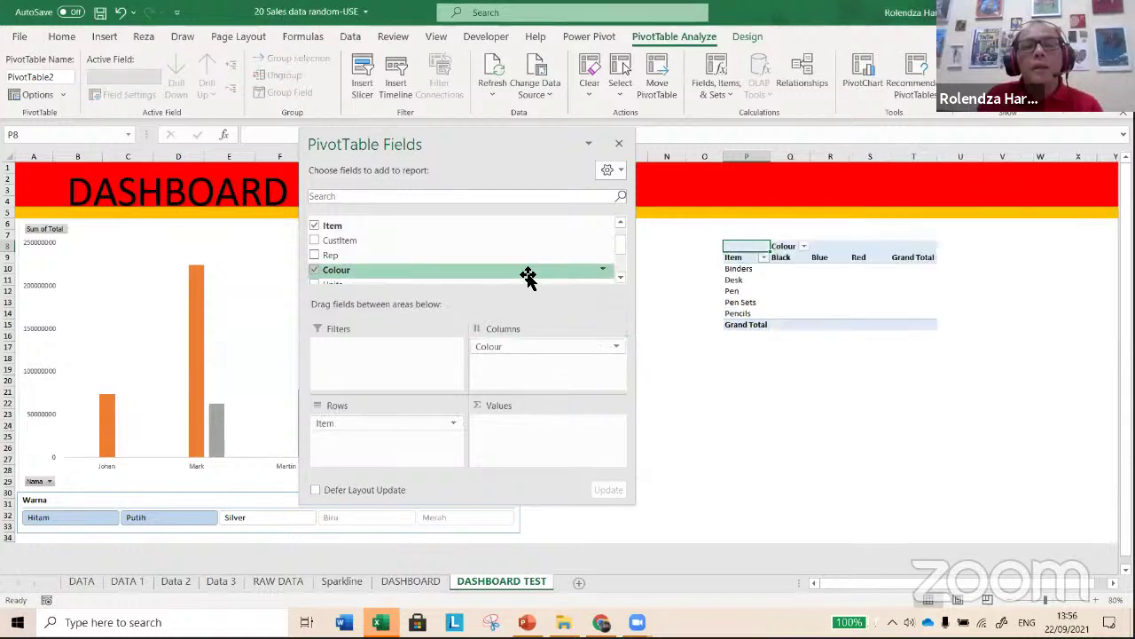
{"action": "scroll", "coordinate": [519, 275], "scroll_direction": "down", "scroll_amount": 1}
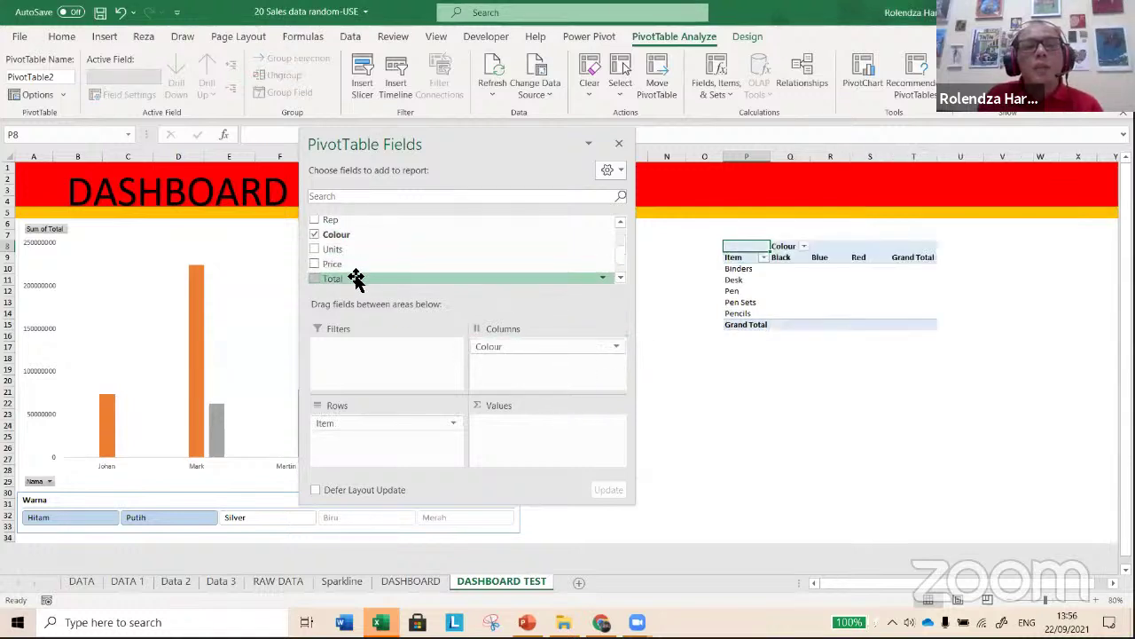
{"action": "left_click_drag", "start_coordinate": [355, 278], "coordinate": [569, 433]}
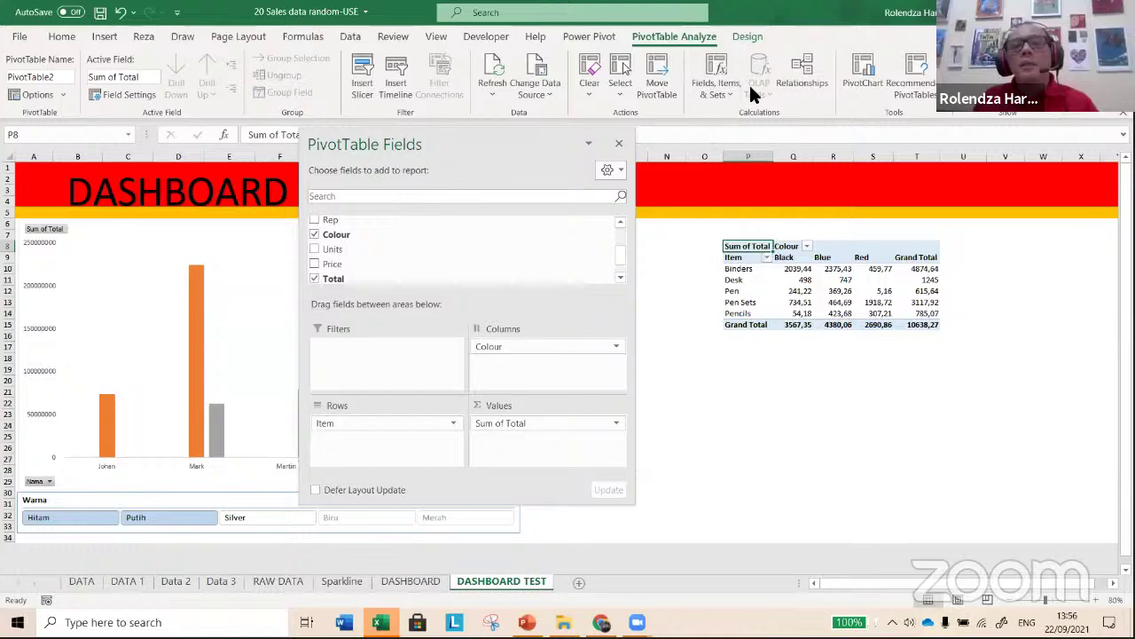
- Insert a pie PivotChart based on the new PivotTable
{"action": "left_click", "coordinate": [863, 73]}
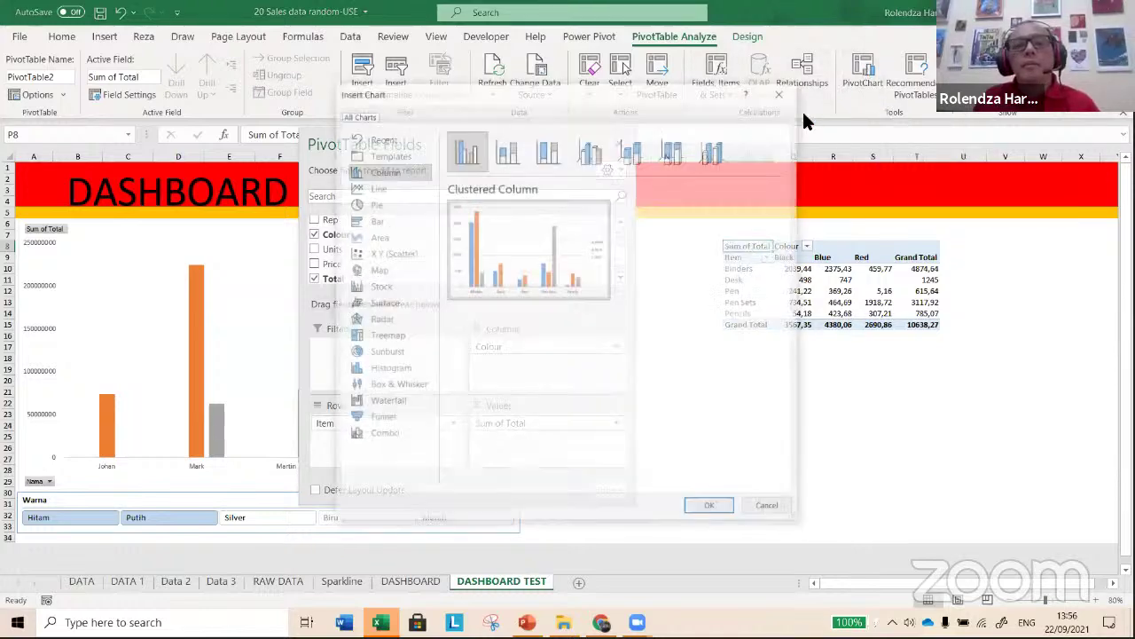
{"action": "left_click", "coordinate": [376, 203]}
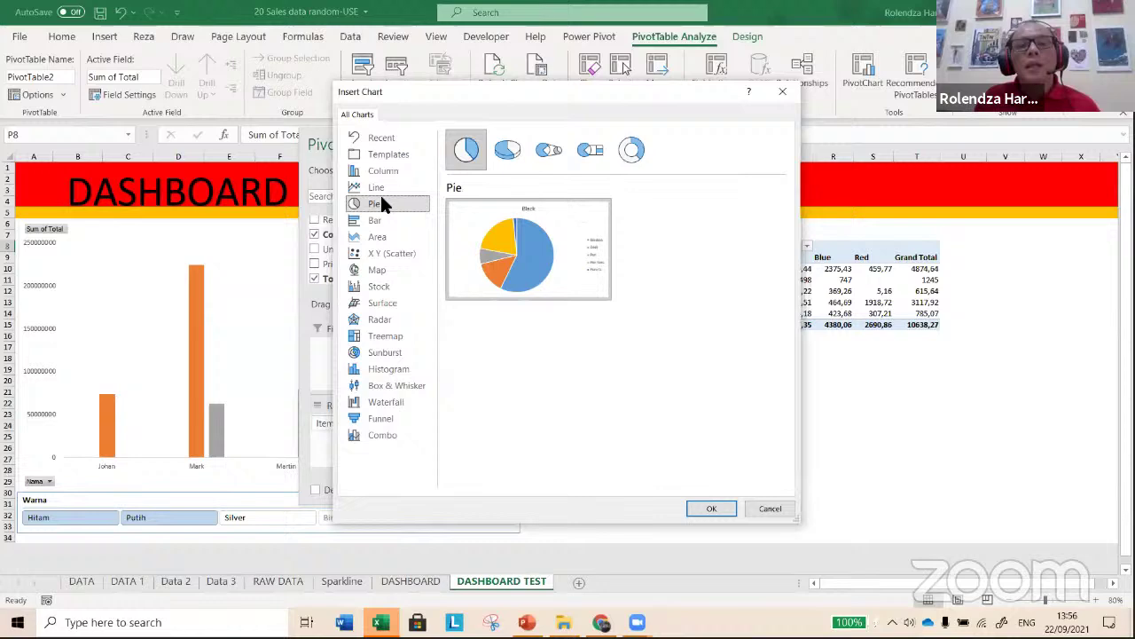
{"action": "left_click", "coordinate": [706, 509]}
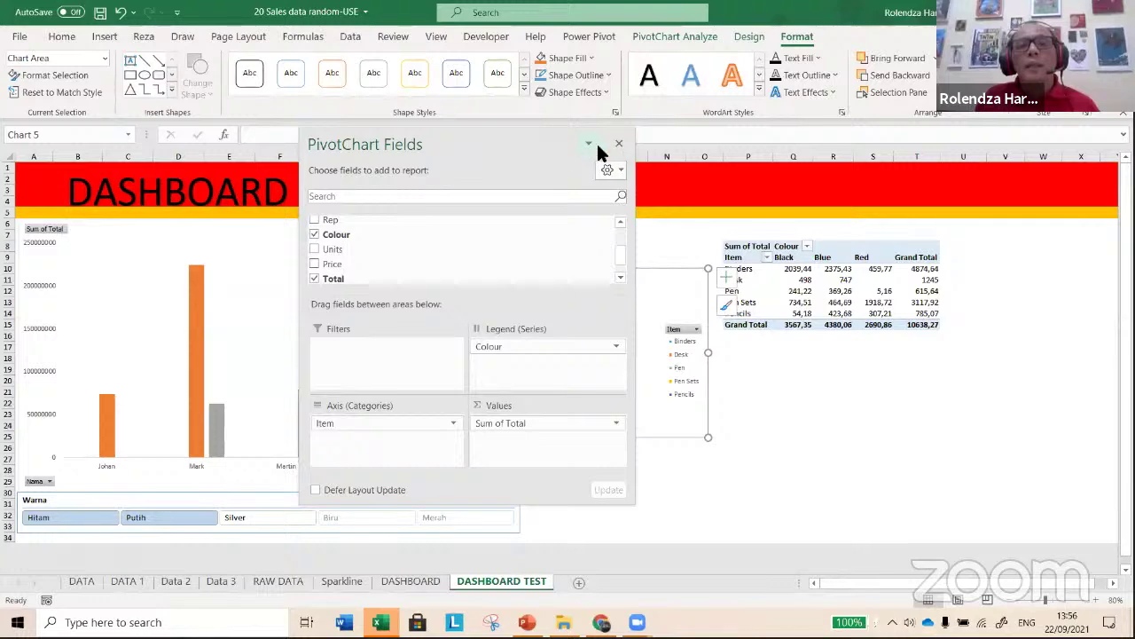
- Place the pie chart beside the Kota slicer, directly below the header band, and delete its legend
{"action": "left_click_drag", "start_coordinate": [532, 138], "coordinate": [296, 172]}
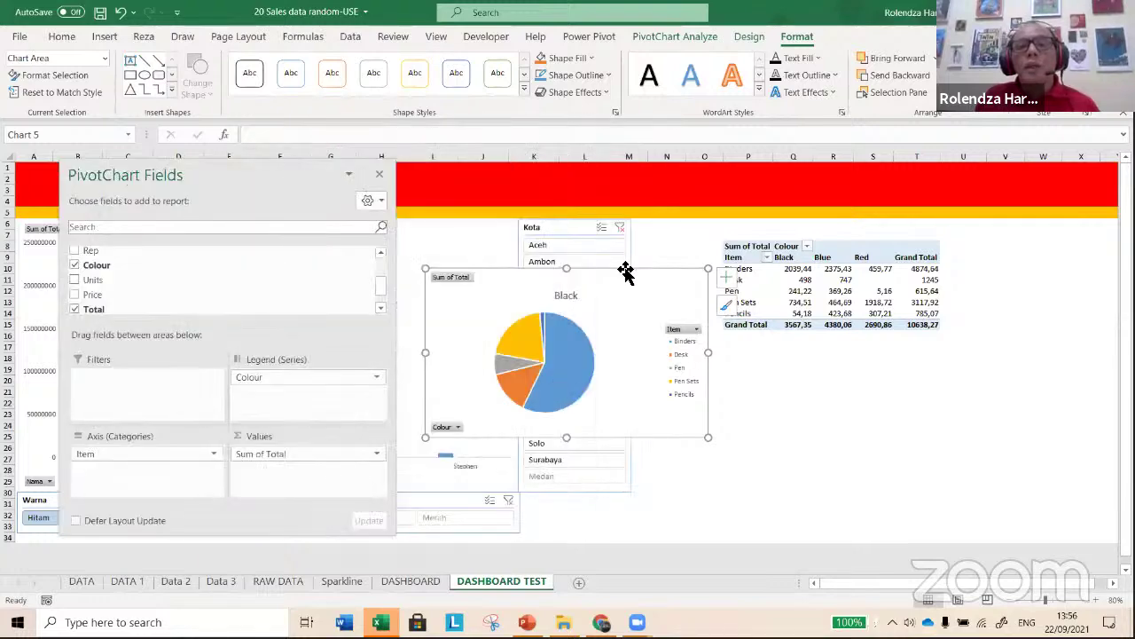
{"action": "left_click_drag", "start_coordinate": [625, 269], "coordinate": [837, 227]}
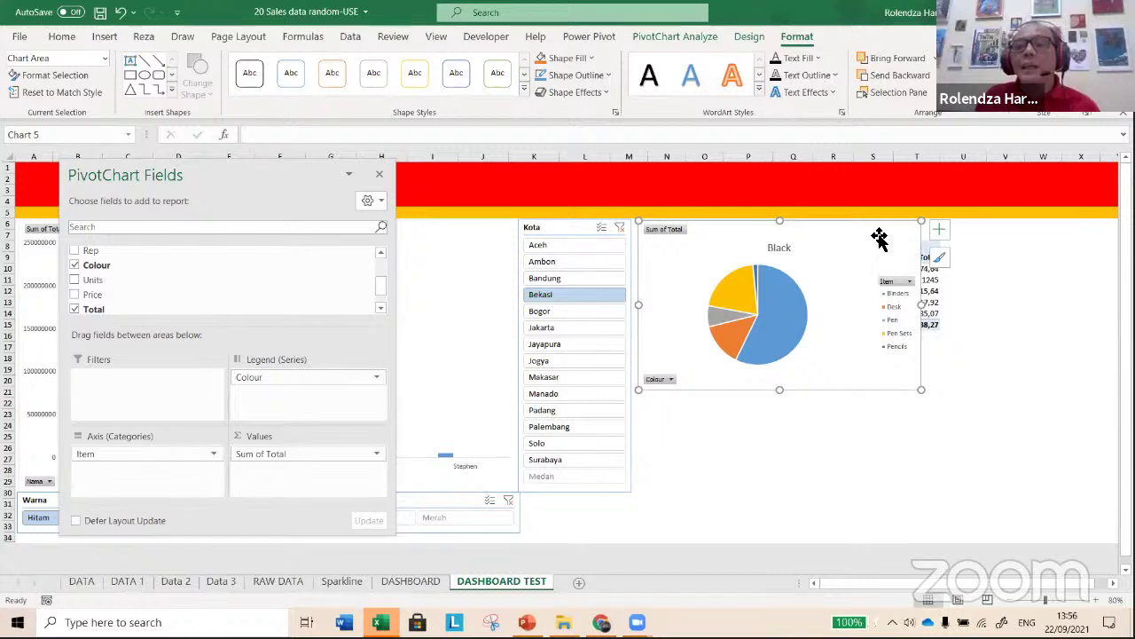
{"action": "left_click", "coordinate": [893, 325]}
{"action": "key", "text": "Delete"}
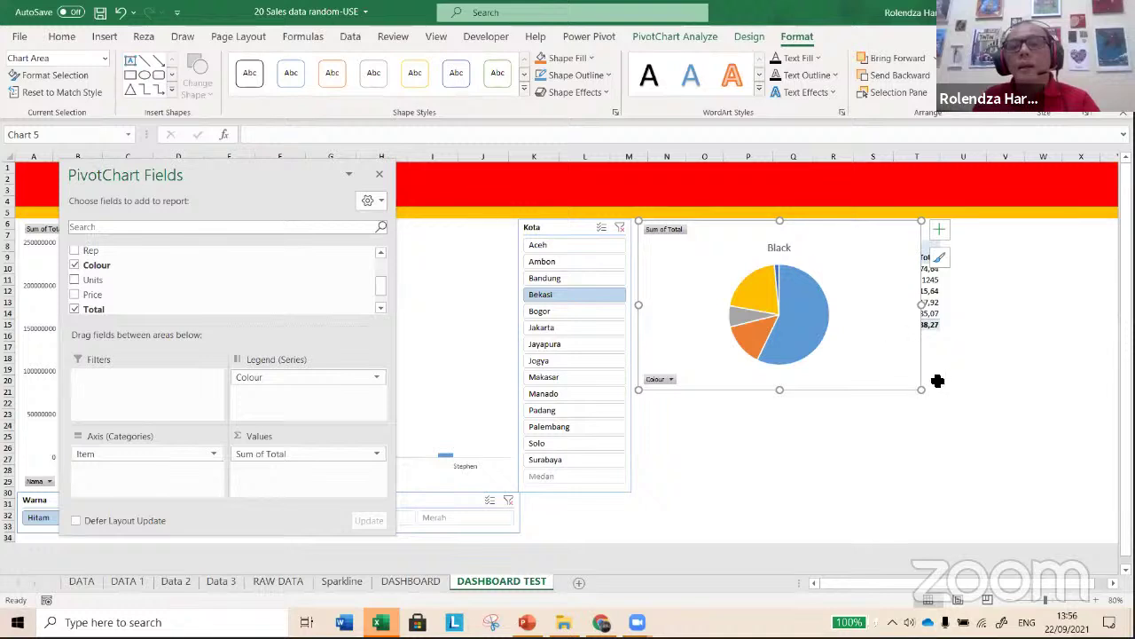
- Widen the pie chart to about 15.8 cm and apply the chart style with a hatched light-grey background and a legend
{"action": "left_click_drag", "start_coordinate": [927, 393], "coordinate": [994, 391]}
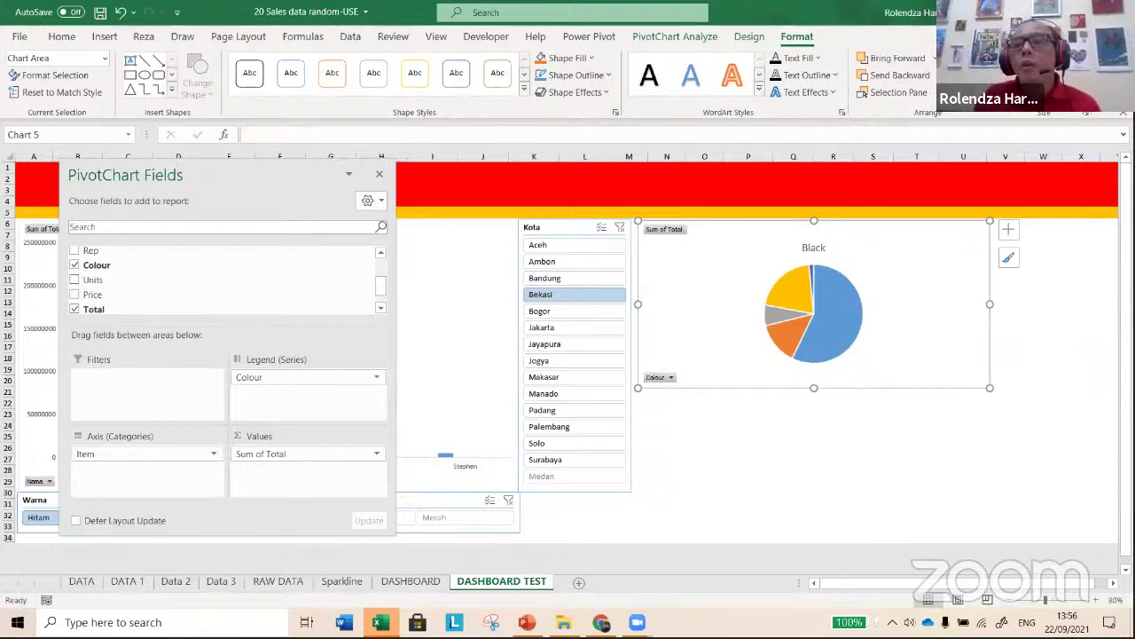
{"action": "key", "text": "super+Down"}
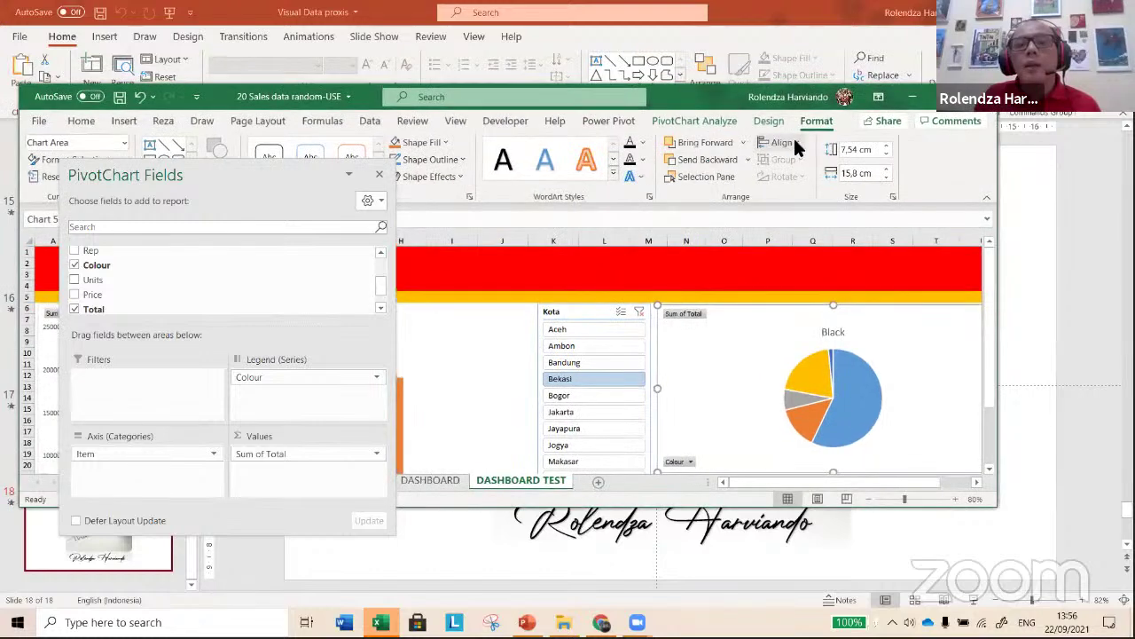
{"action": "left_click", "coordinate": [770, 121]}
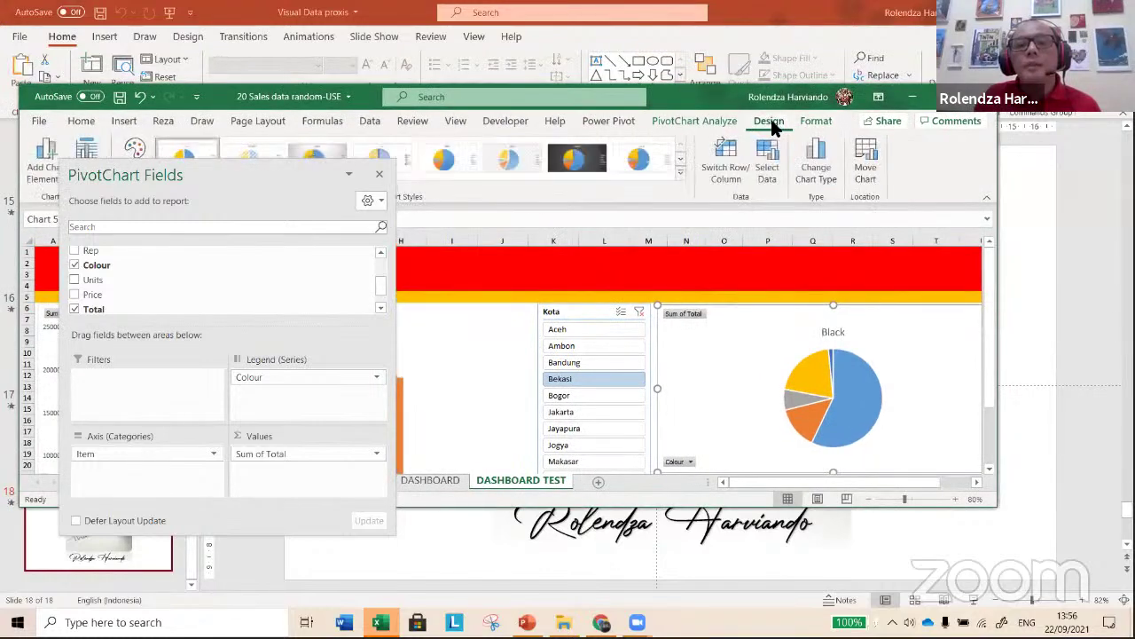
{"action": "left_click", "coordinate": [501, 158]}
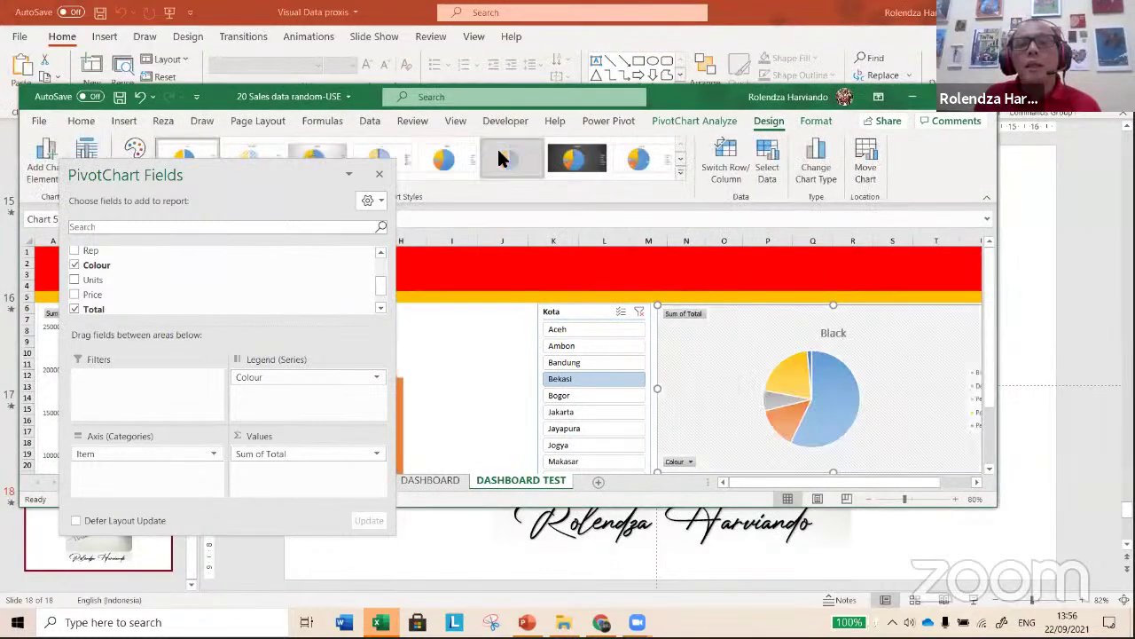
{"action": "left_click", "coordinate": [953, 96]}
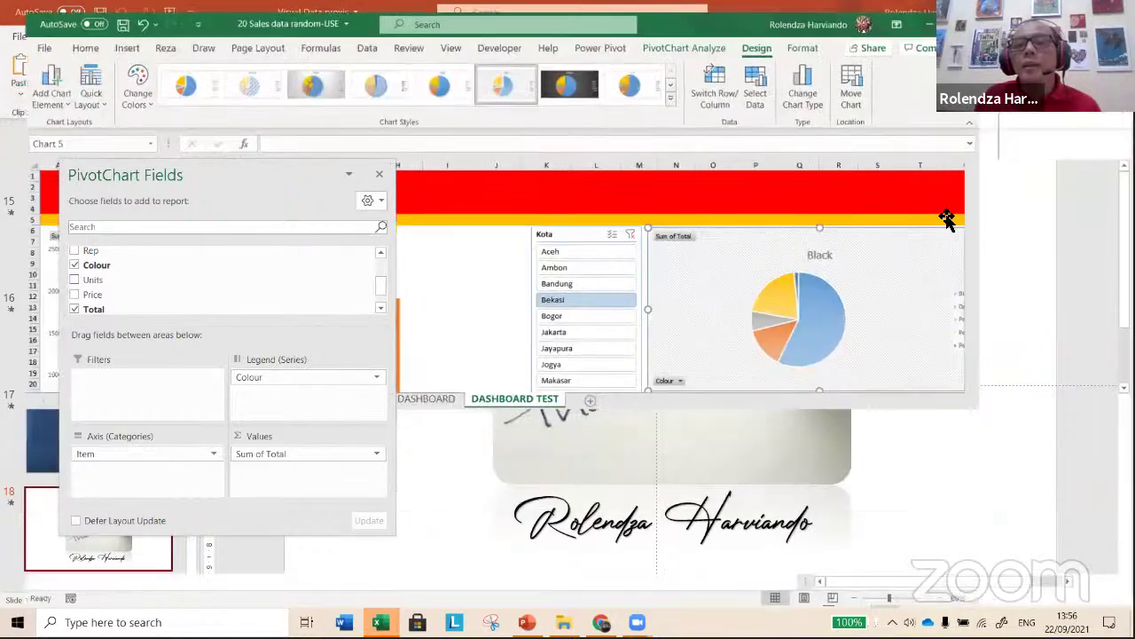
- Close the PivotChart field list and insert a Colour slicer for the PivotTable hidden behind the pie chart
{"action": "left_click", "coordinate": [380, 175]}
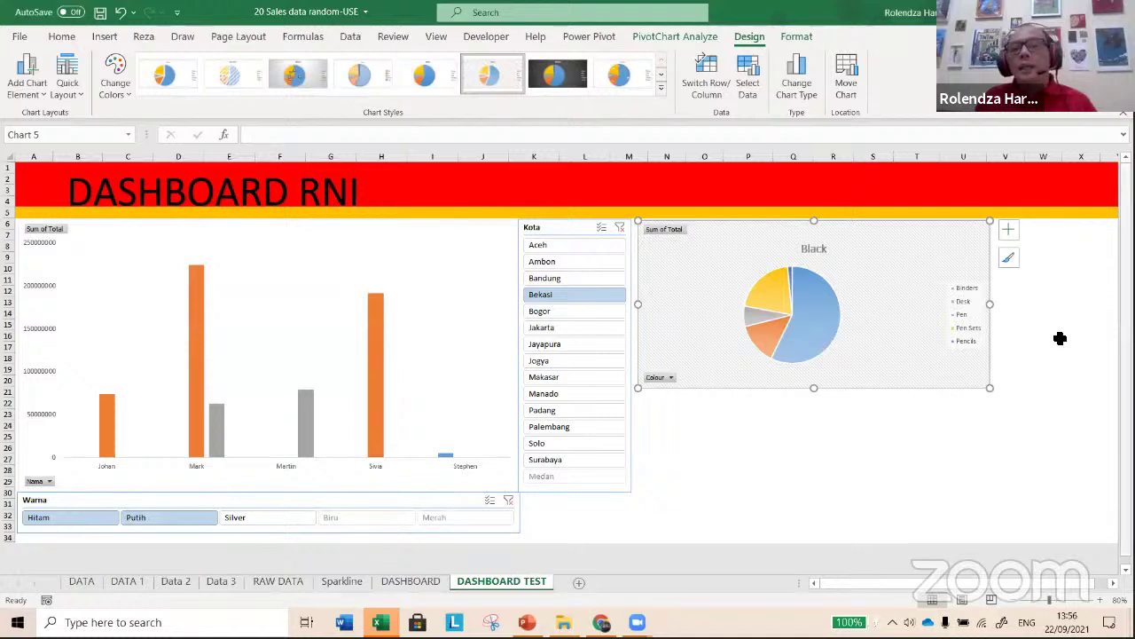
{"action": "left_click", "coordinate": [1030, 301]}
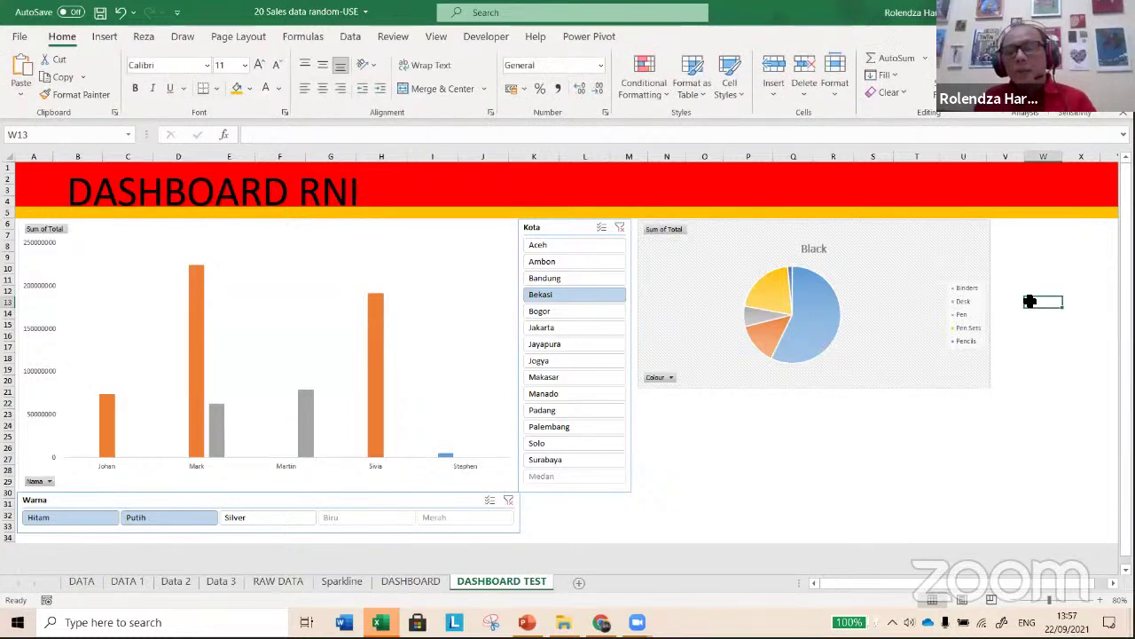
{"action": "key", "text": "Left"}
{"action": "key", "text": "Left"}
{"action": "key", "text": "Left"}
{"action": "key", "text": "Left"}
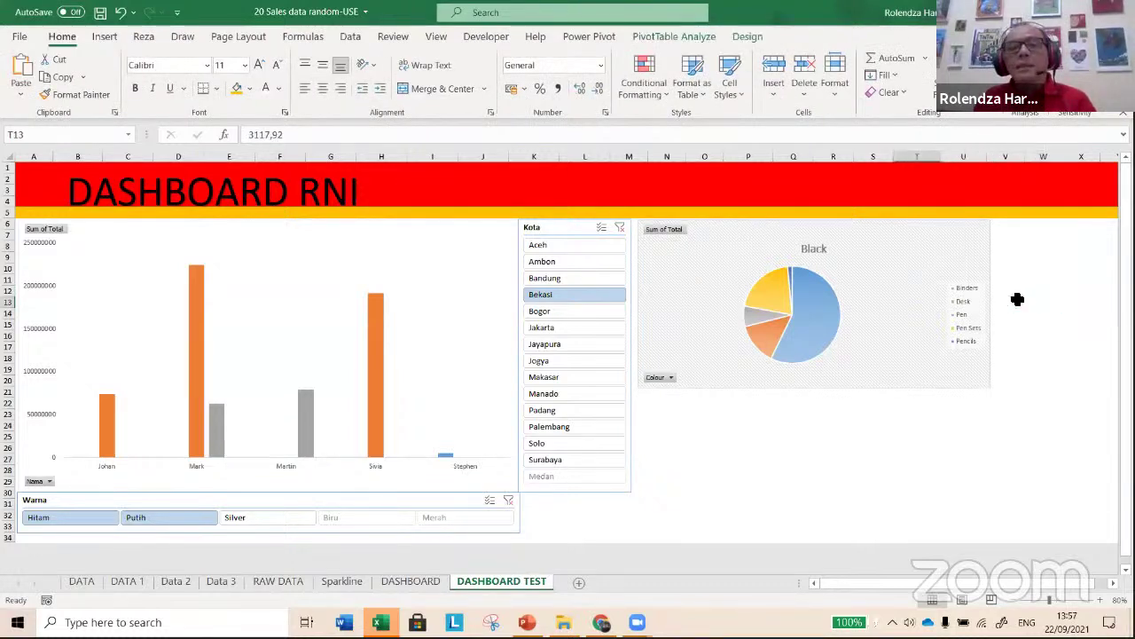
{"action": "left_click", "coordinate": [110, 34]}
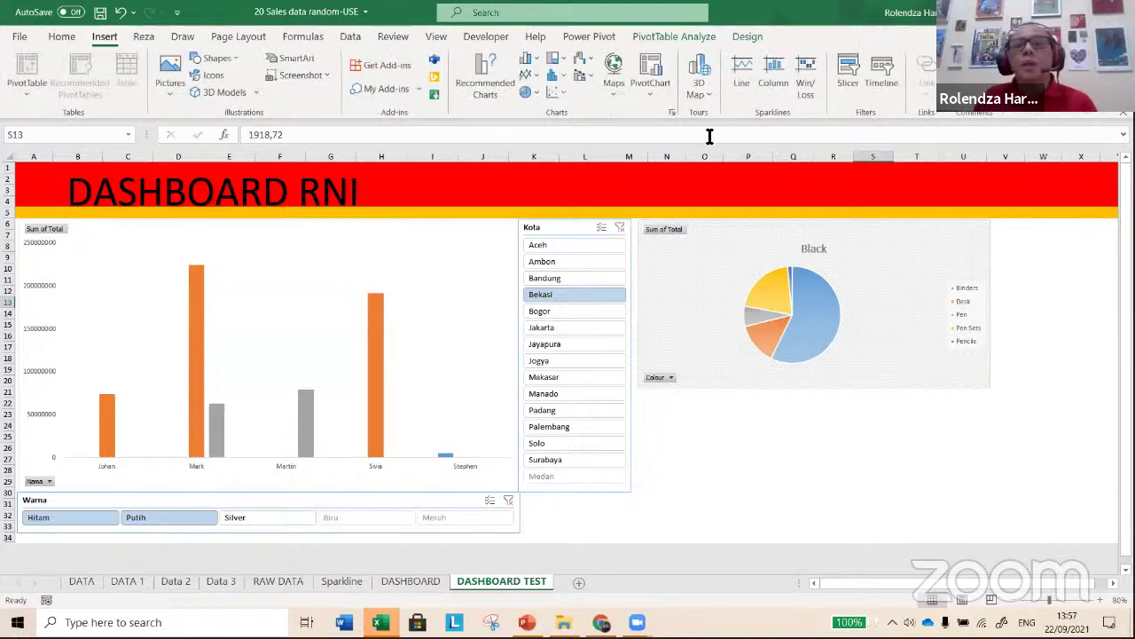
{"action": "left_click", "coordinate": [847, 78]}
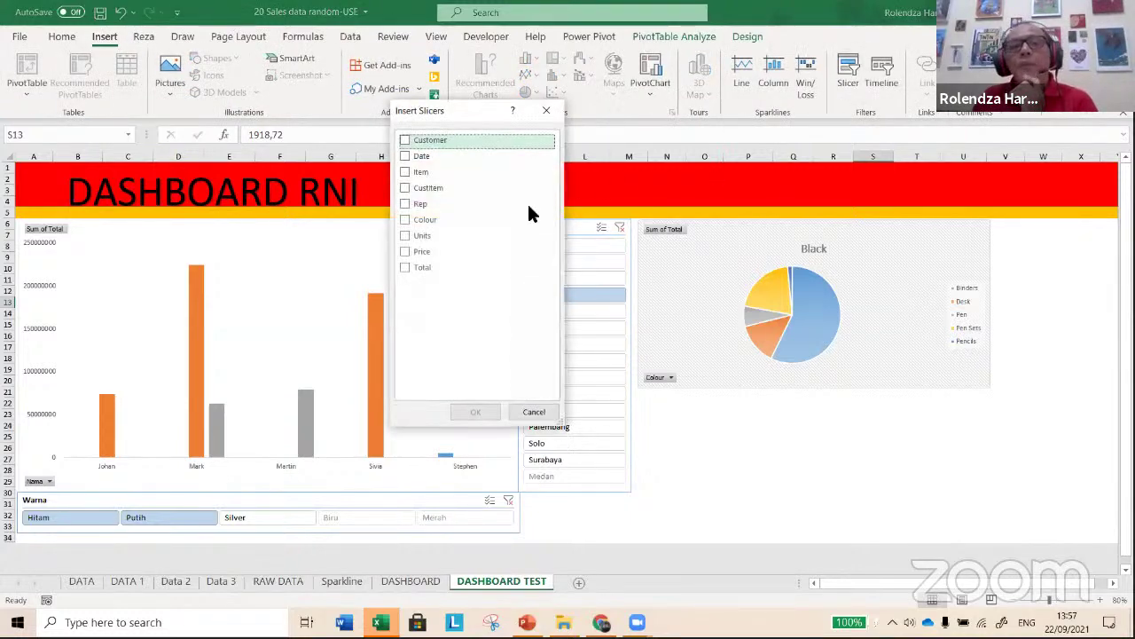
{"action": "left_click", "coordinate": [405, 220]}
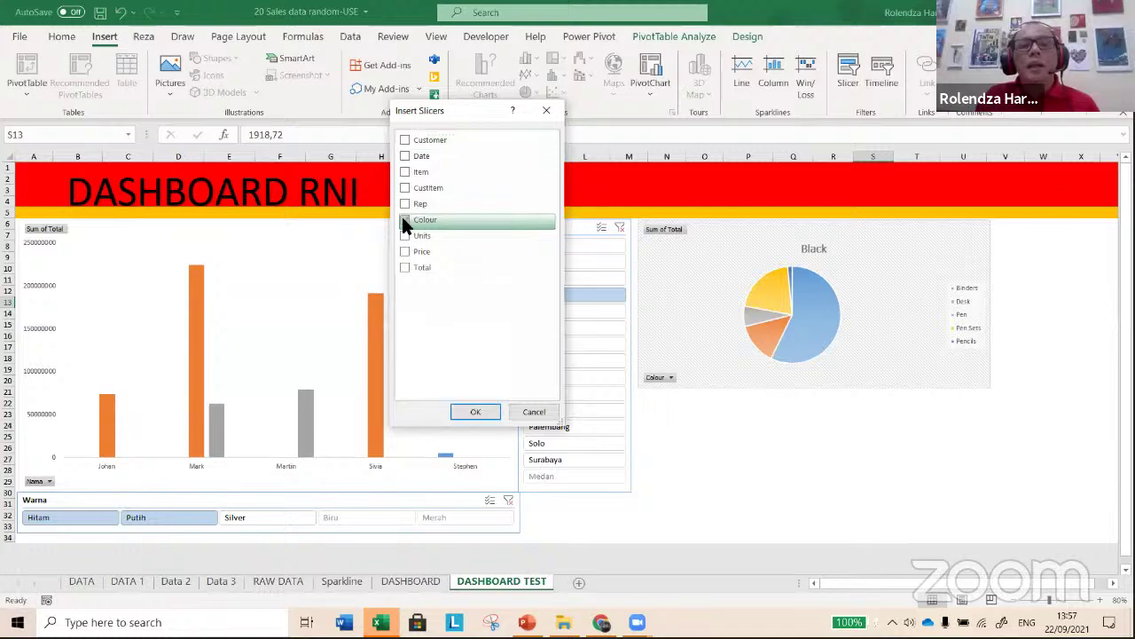
{"action": "left_click", "coordinate": [473, 413]}
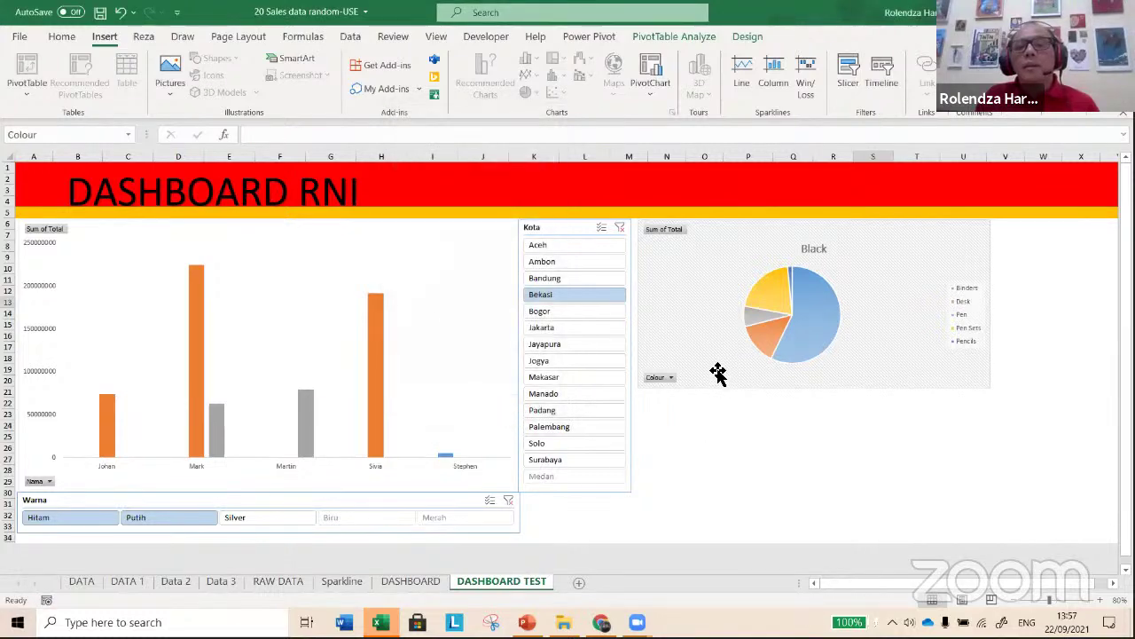
- Place the Colour slicer directly below the pie chart at about 5.34 by 4.05 cm and apply the light orange slicer style
{"action": "left_click_drag", "start_coordinate": [565, 298], "coordinate": [692, 391]}
{"action": "left_click_drag", "start_coordinate": [745, 458], "coordinate": [755, 479]}
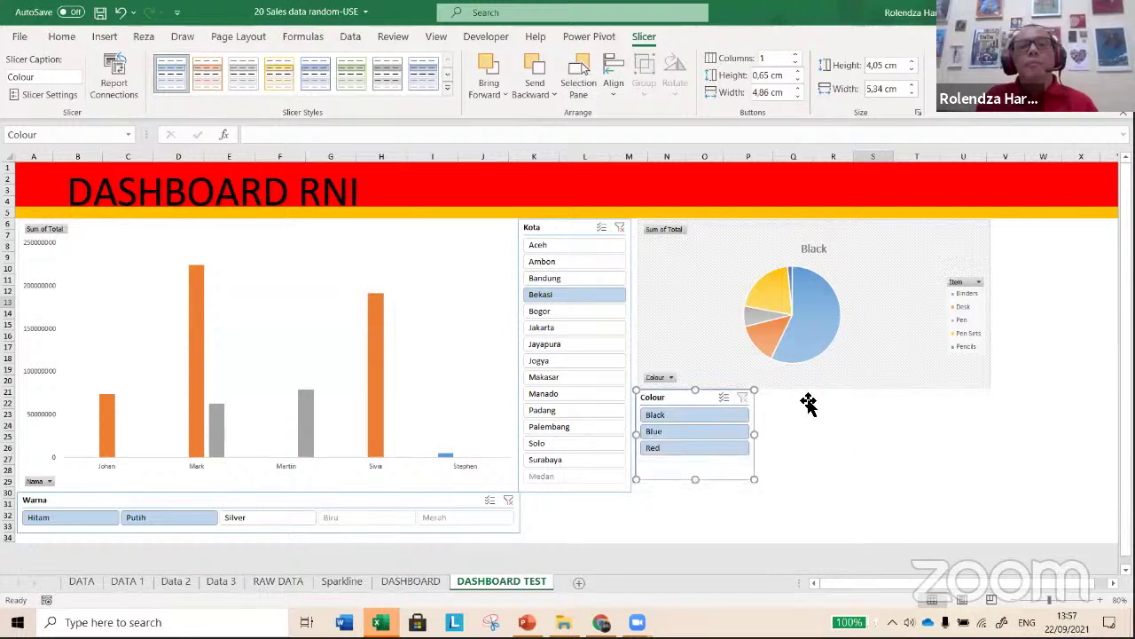
{"action": "left_click", "coordinate": [204, 73]}
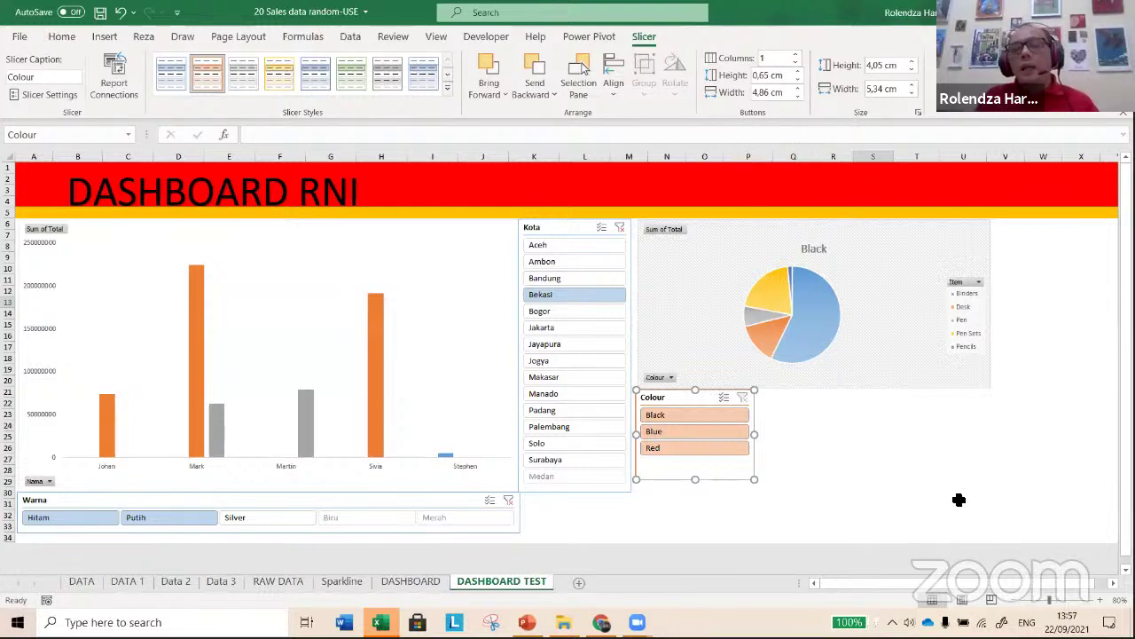
{"action": "left_click", "coordinate": [873, 418]}
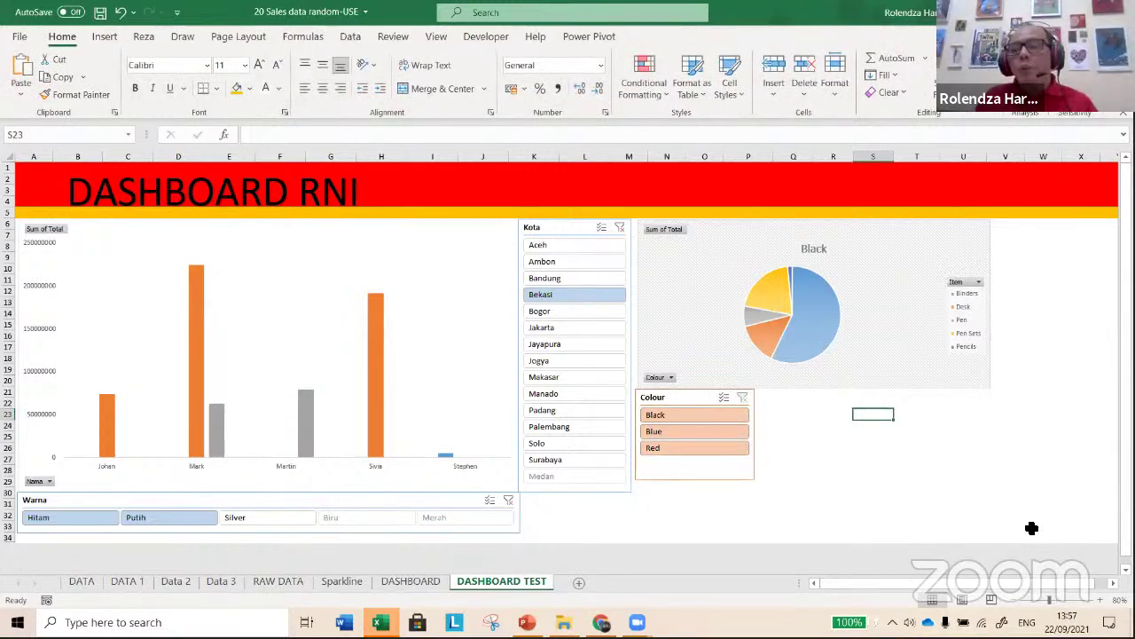
{"action": "left_click", "coordinate": [1060, 464]}
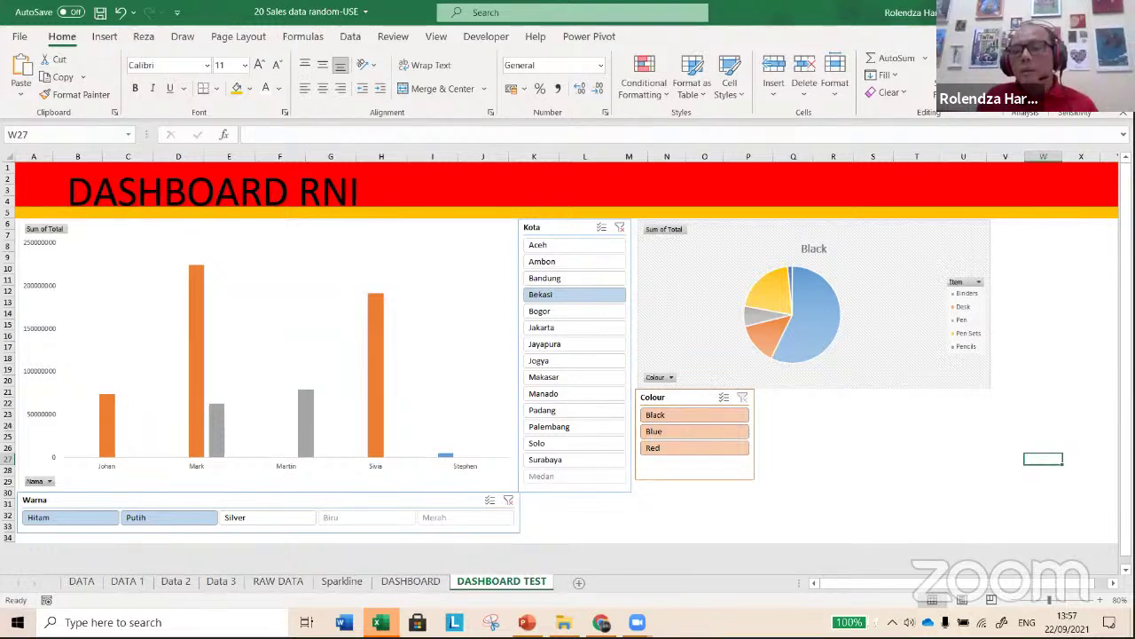
- Review the whole dashboard, compare it with the DASHBOARD sheet and the 20 dark dash practice workbook, and return to DASHBOARD TEST
{"action": "scroll", "coordinate": [802, 484], "scroll_direction": "down", "scroll_amount": 2, "text": "ctrl"}
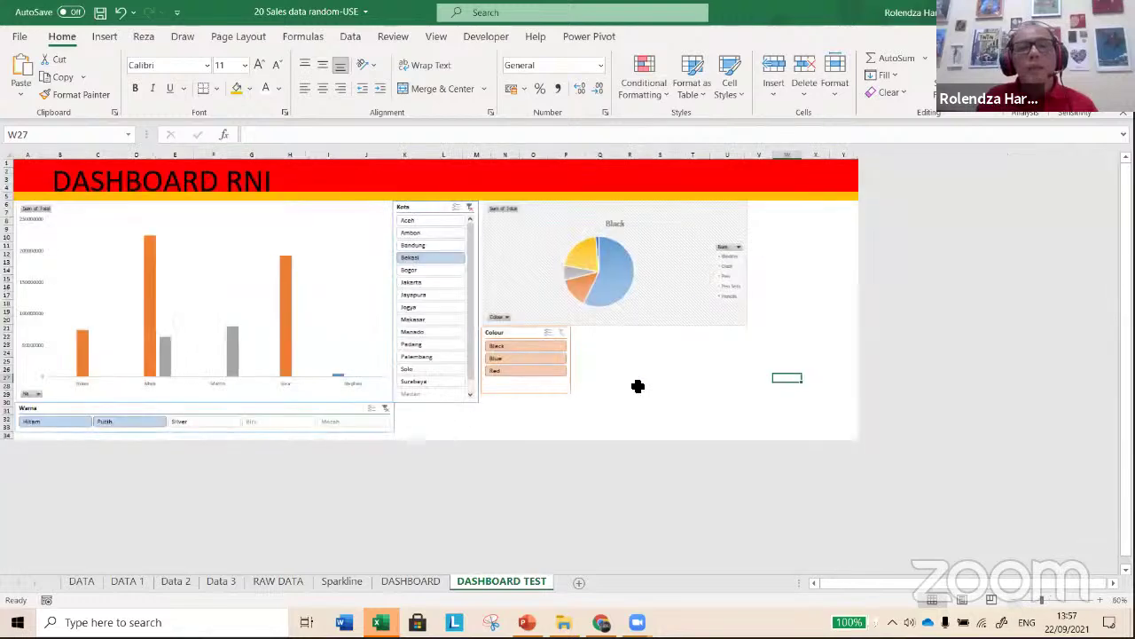
{"action": "left_click", "coordinate": [639, 386]}
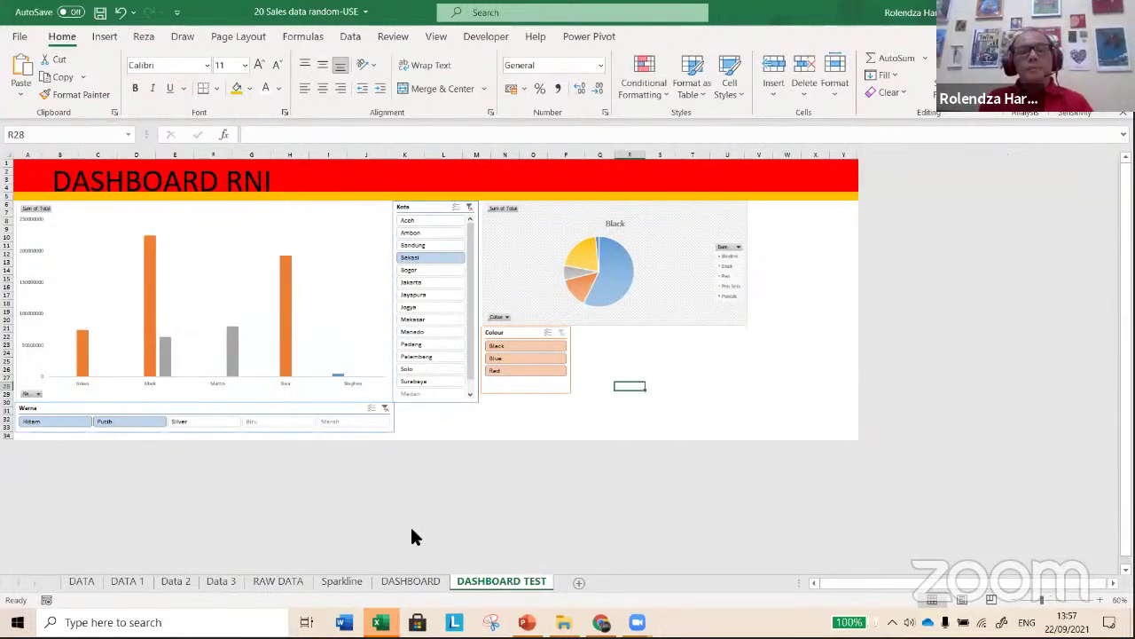
{"action": "left_click", "coordinate": [408, 581]}
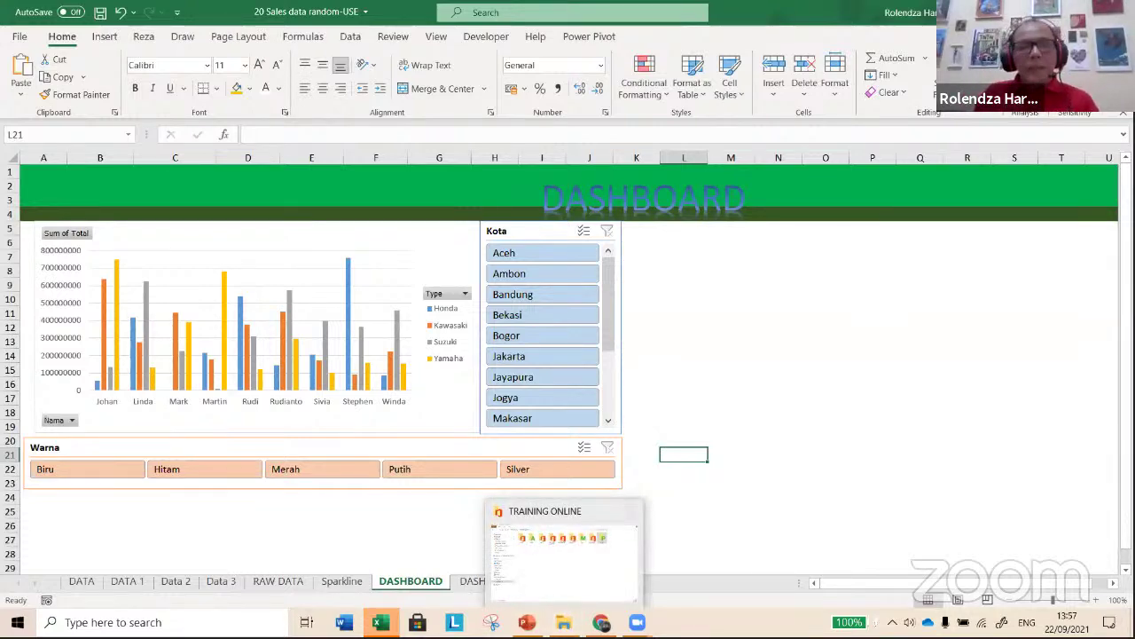
{"action": "left_click", "coordinate": [380, 622]}
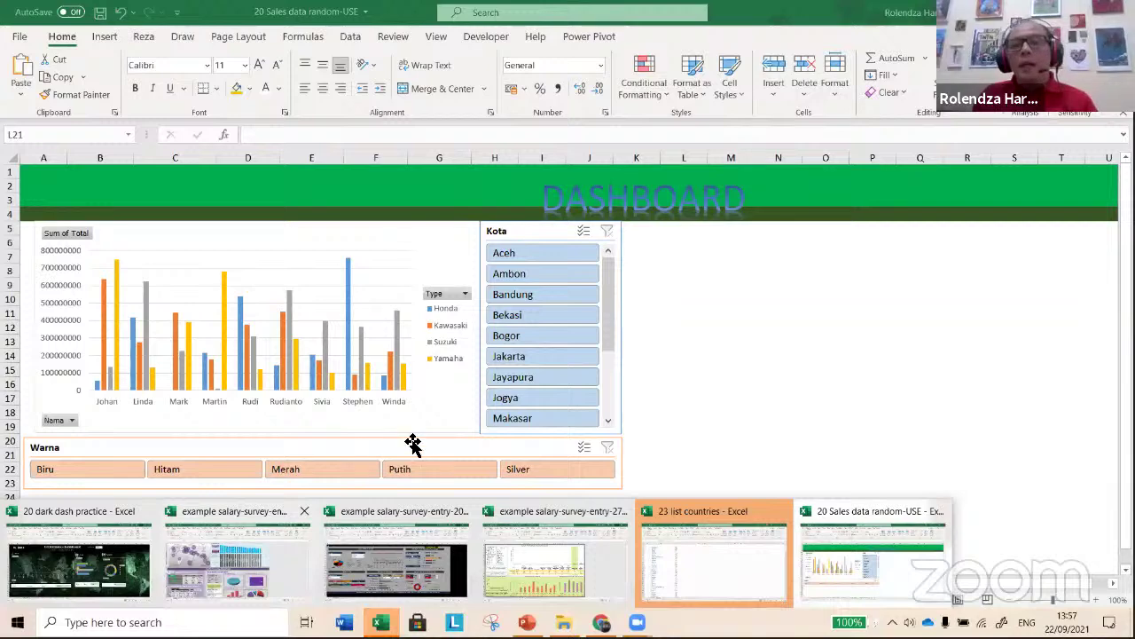
{"action": "key", "text": "alt+Tab"}
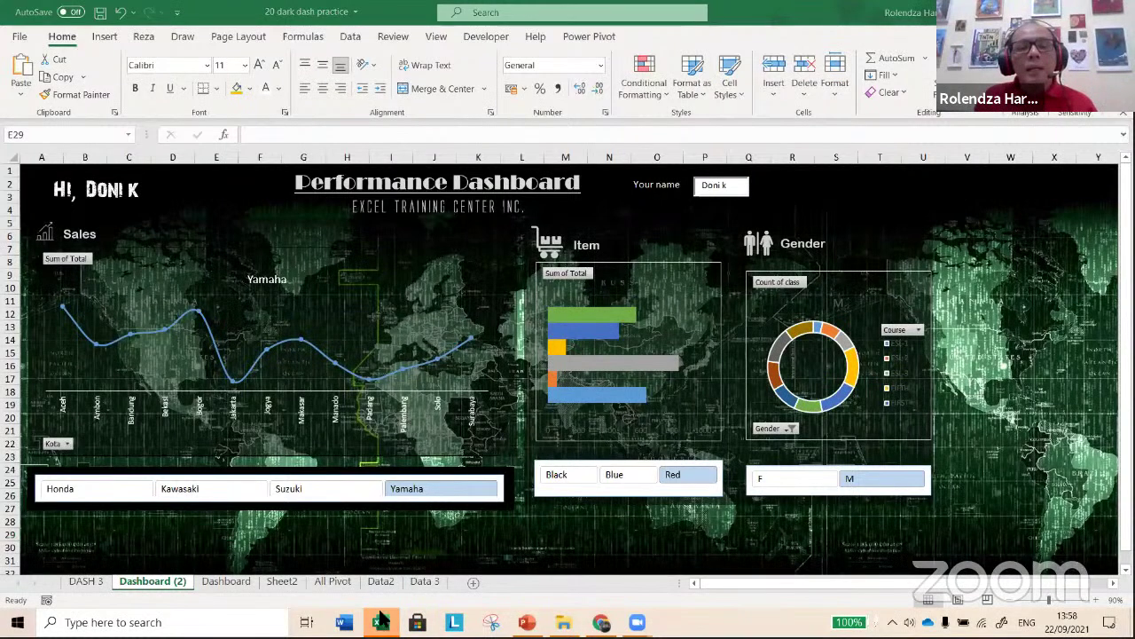
{"action": "mouse_move", "coordinate": [385, 620]}
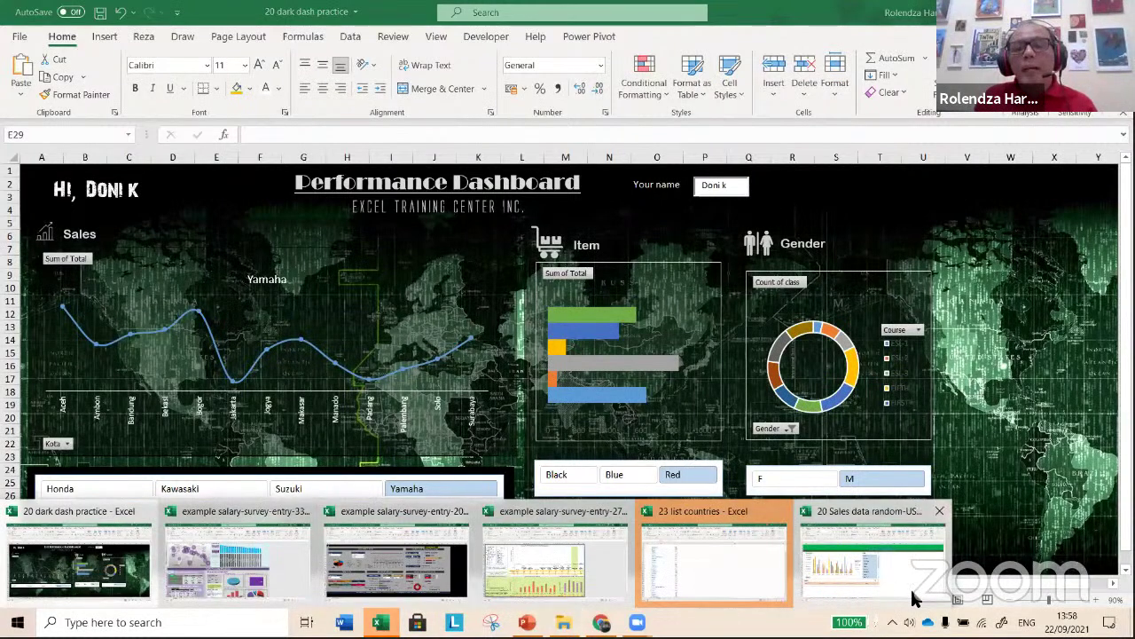
{"action": "left_click", "coordinate": [874, 559]}
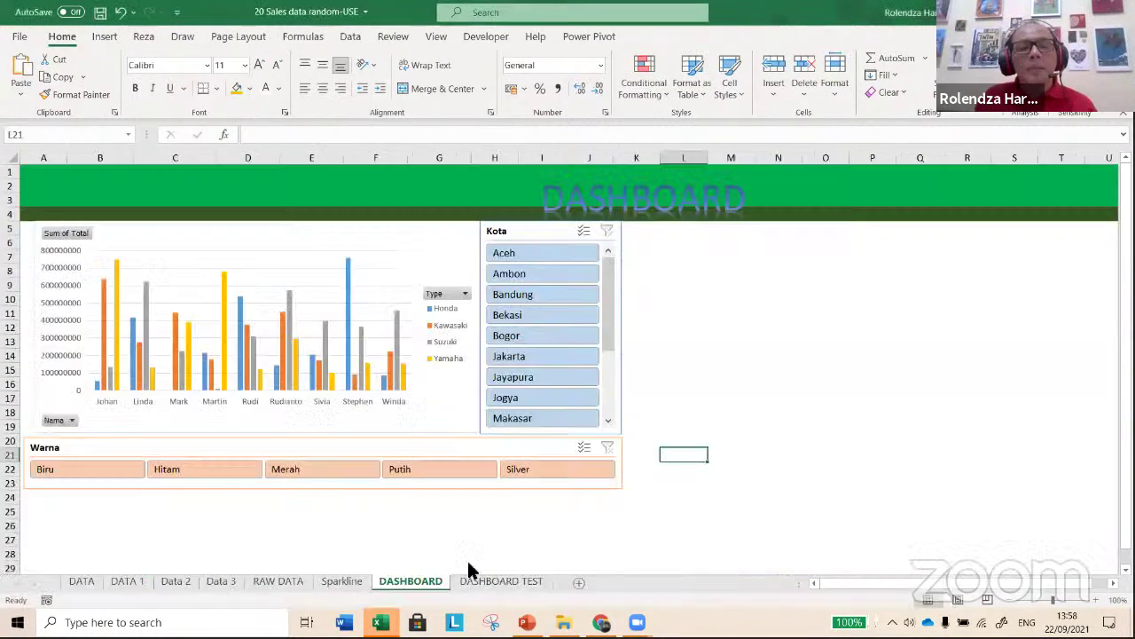
{"action": "left_click", "coordinate": [484, 582]}
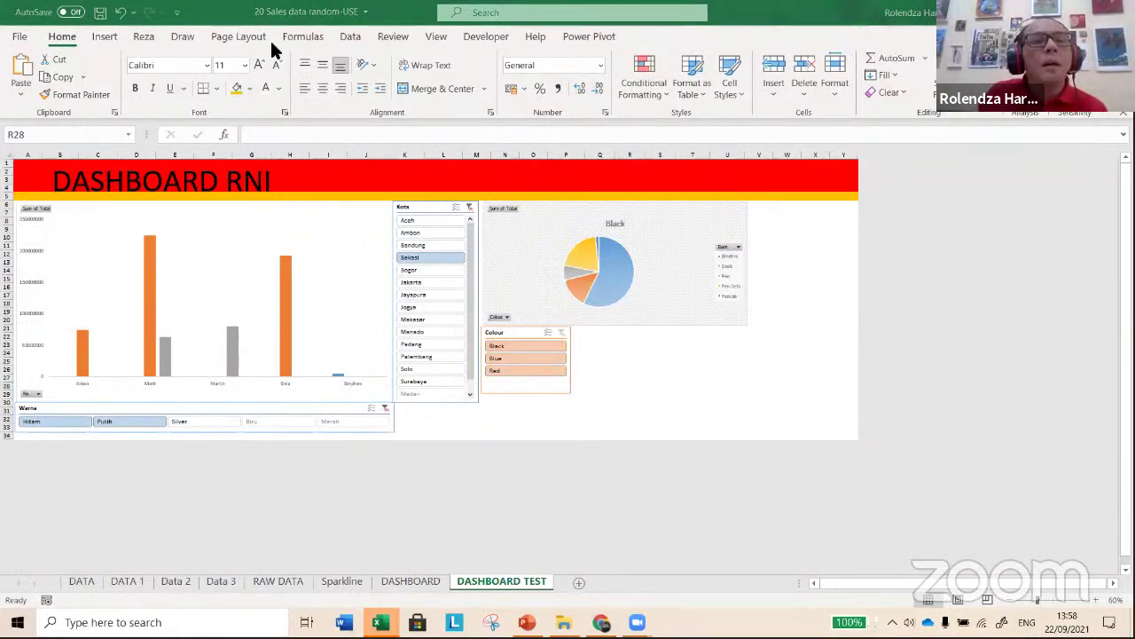
- Show the page layout options, including Background, and switch to the 20 dark dash practice workbook to examine its dashboard design
{"action": "left_click", "coordinate": [253, 40]}
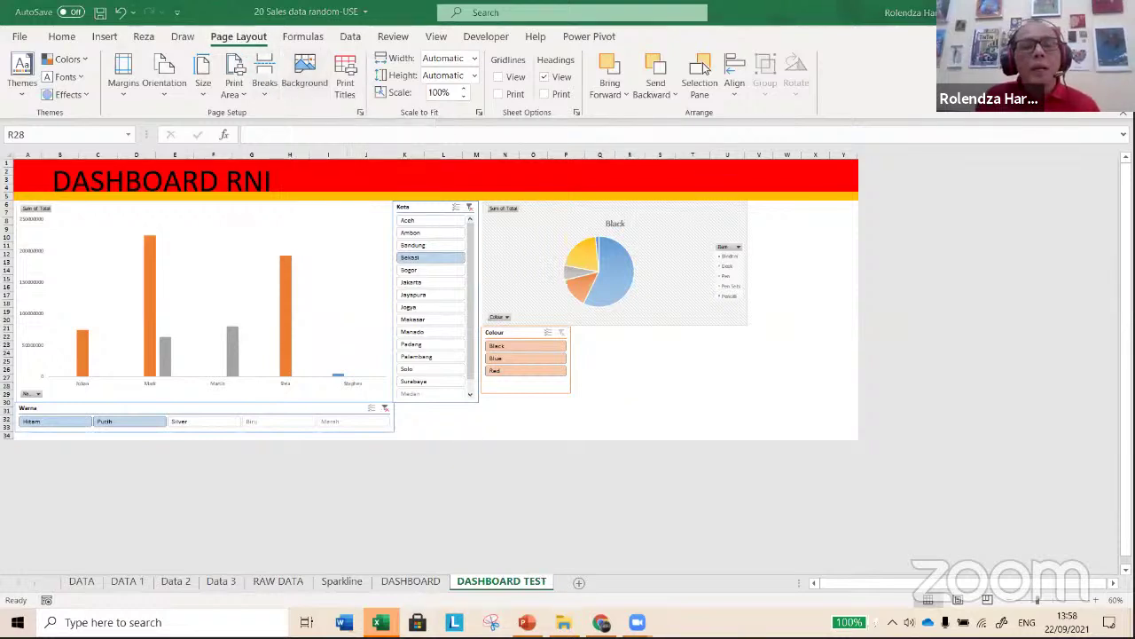
{"action": "left_click", "coordinate": [380, 621]}
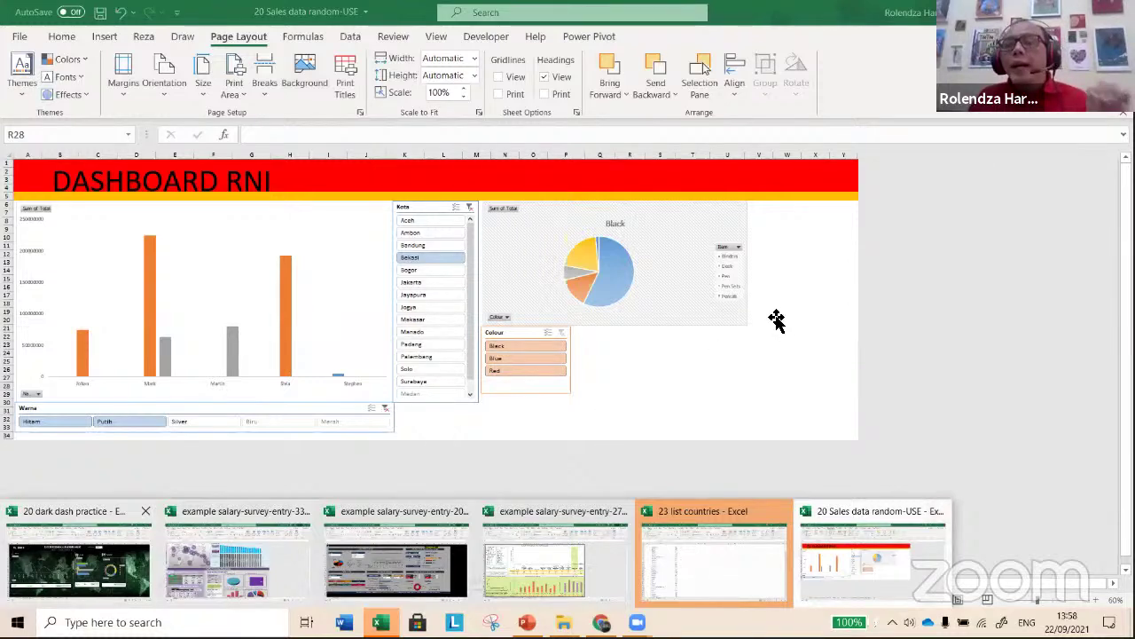
{"action": "left_click", "coordinate": [78, 559]}
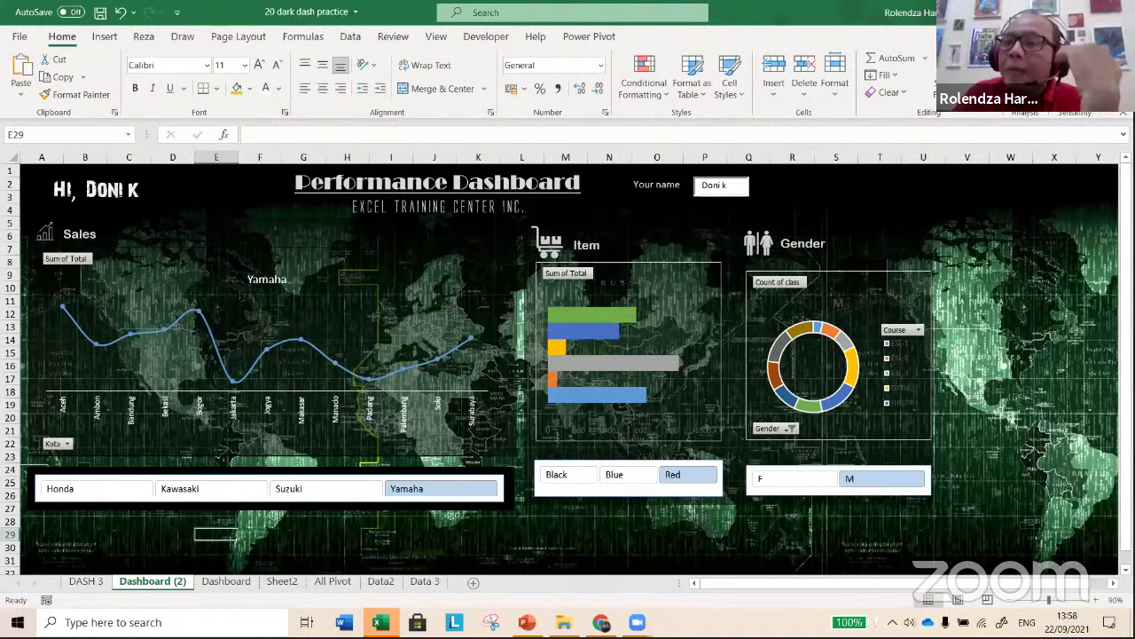
- Switch to Chrome and open freepik.com
{"action": "mouse_move", "coordinate": [601, 622]}
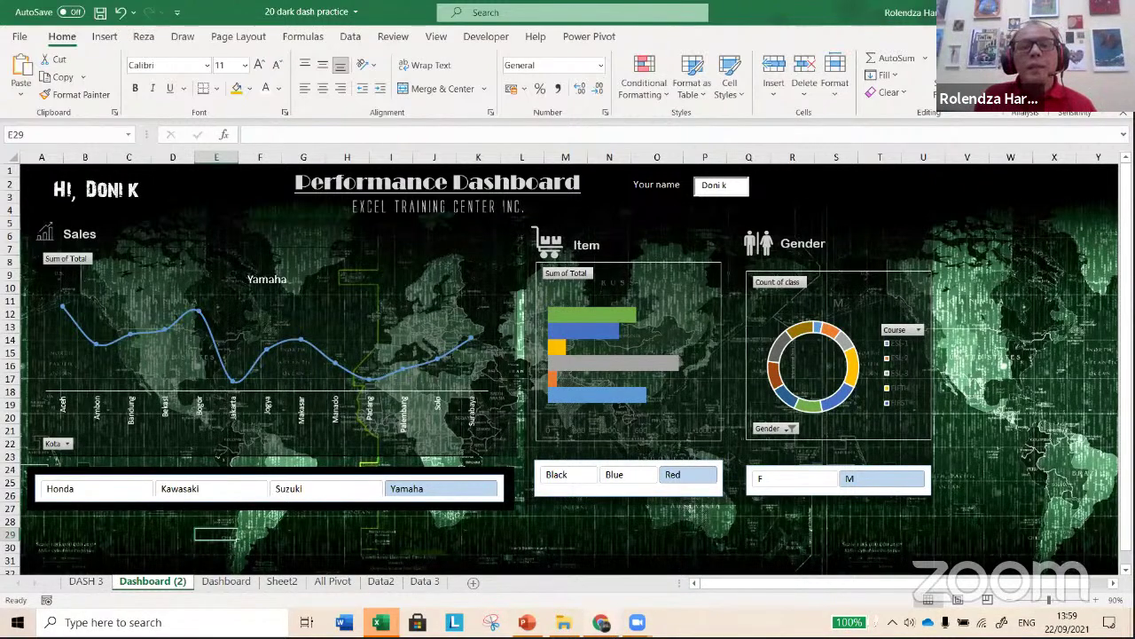
{"action": "key", "text": "alt+Tab"}
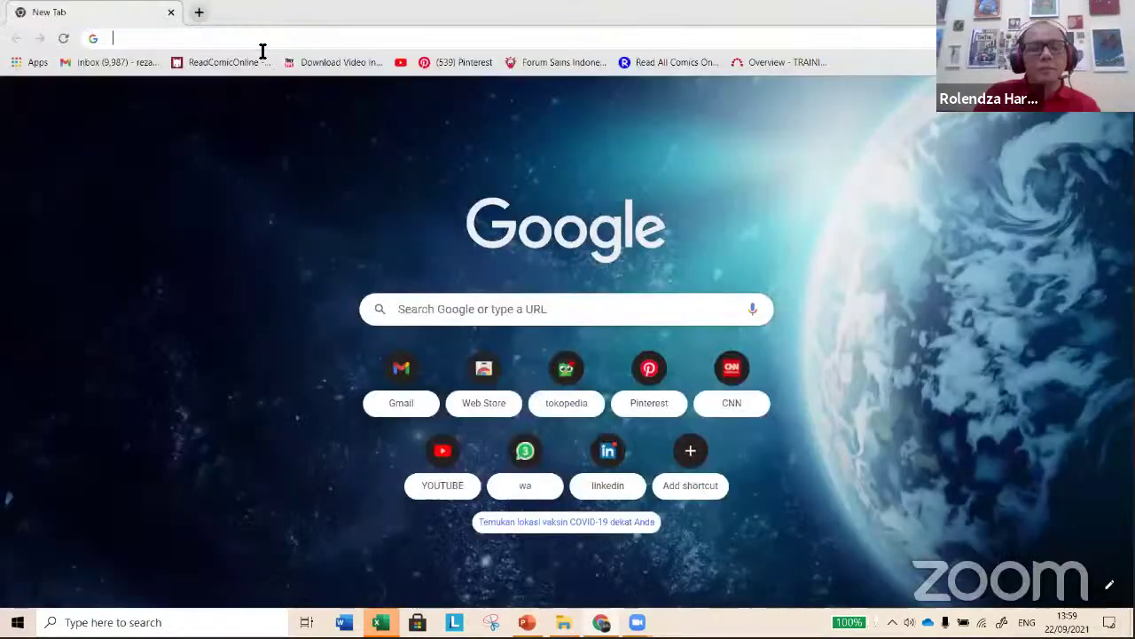
{"action": "left_click", "coordinate": [259, 42]}
{"action": "type", "text": "fe"}
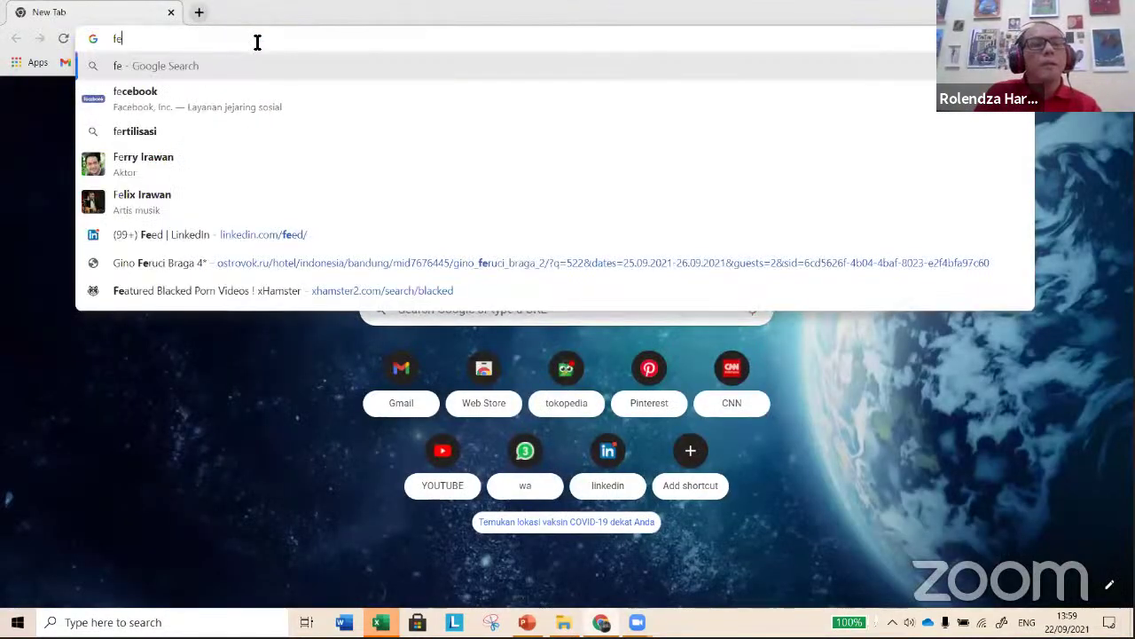
{"action": "key", "text": "BackSpace"}
{"action": "type", "text": "reepik.com"}
{"action": "key", "text": "Return"}
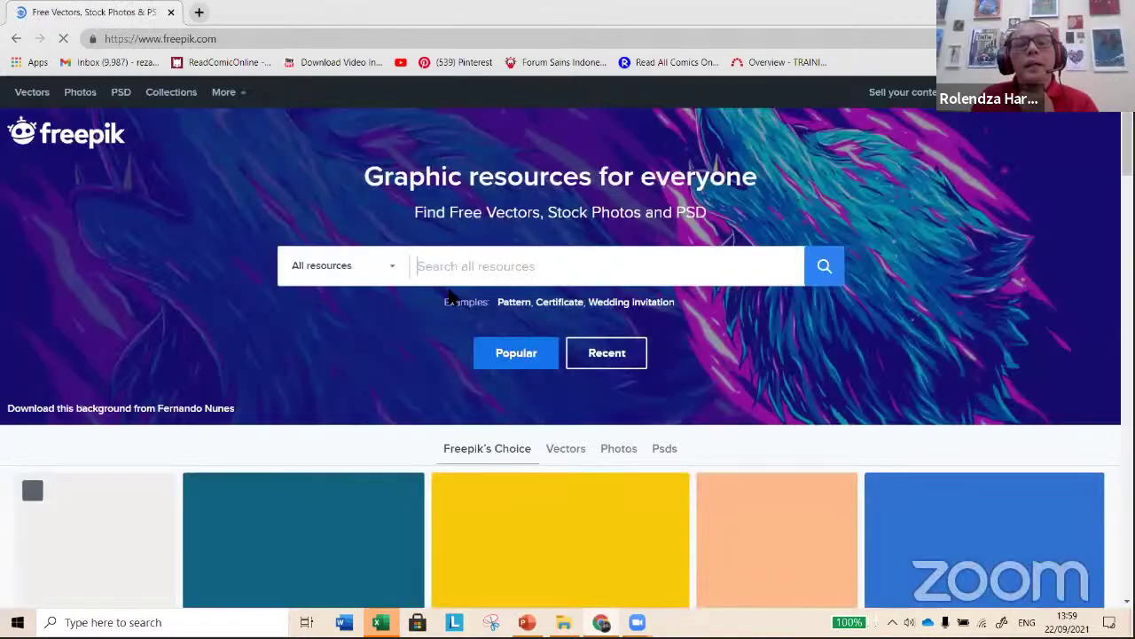
- Look through the Freepik's Choice graphics on the home page
{"action": "scroll", "coordinate": [451, 297], "scroll_direction": "down", "scroll_amount": 2}
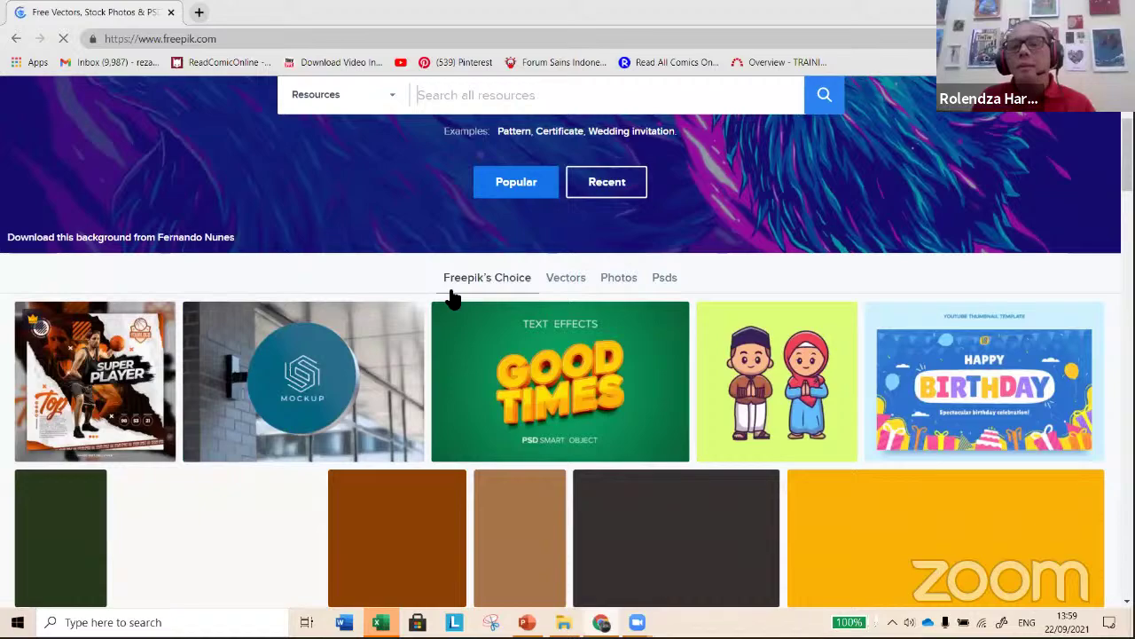
{"action": "scroll", "coordinate": [451, 299], "scroll_direction": "down", "scroll_amount": 1}
{"action": "scroll", "coordinate": [452, 299], "scroll_direction": "down", "scroll_amount": 2}
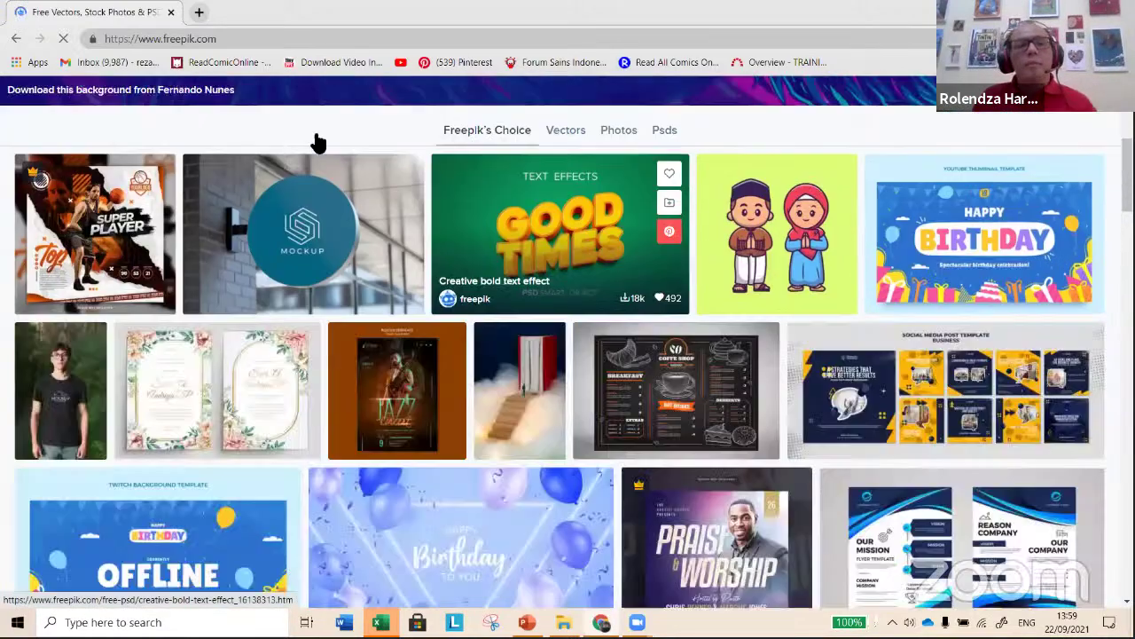
{"action": "scroll", "coordinate": [337, 246], "scroll_direction": "down", "scroll_amount": 1}
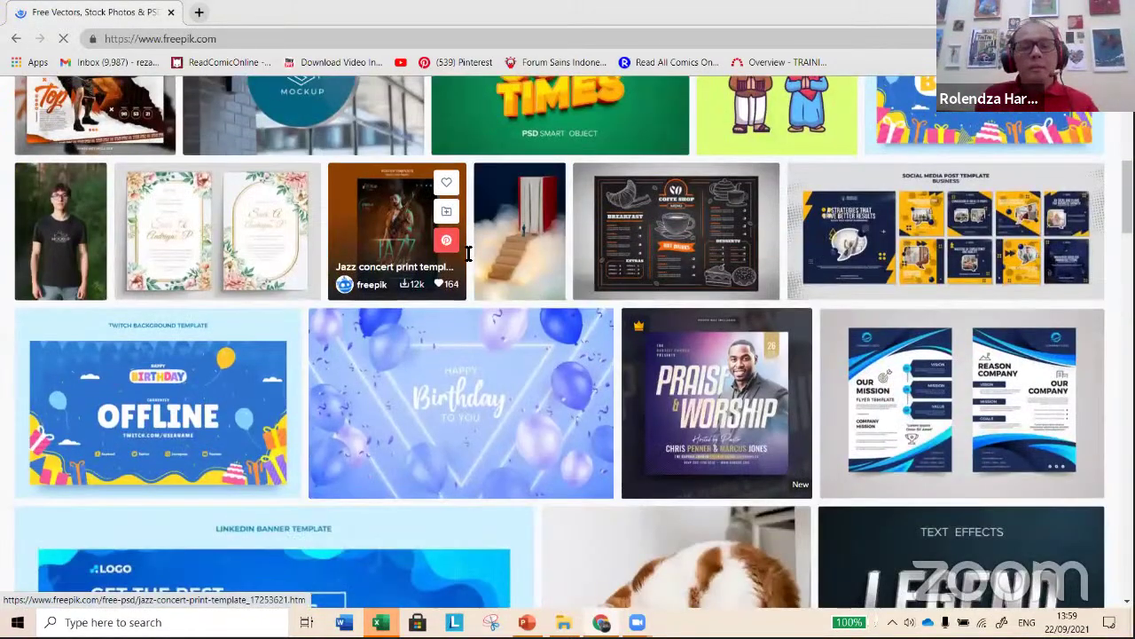
{"action": "scroll", "coordinate": [468, 255], "scroll_direction": "down", "scroll_amount": 2}
{"action": "scroll", "coordinate": [468, 254], "scroll_direction": "down", "scroll_amount": 2}
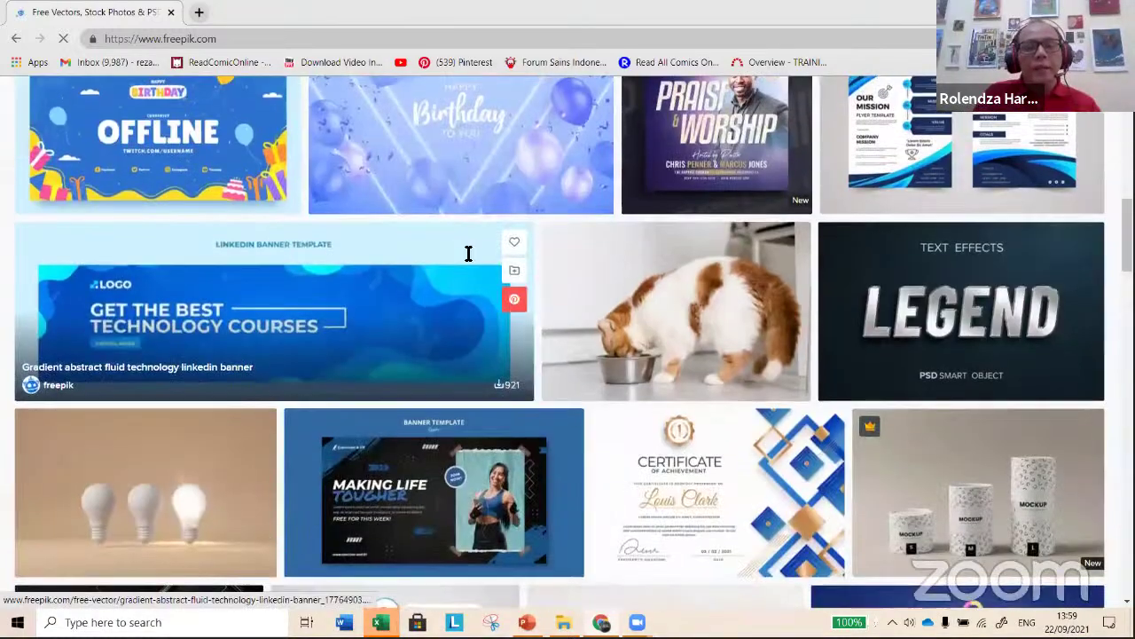
- Search Freepik for man svg and look through the resulting graphics
{"action": "scroll", "coordinate": [468, 254], "scroll_direction": "up", "scroll_amount": 2}
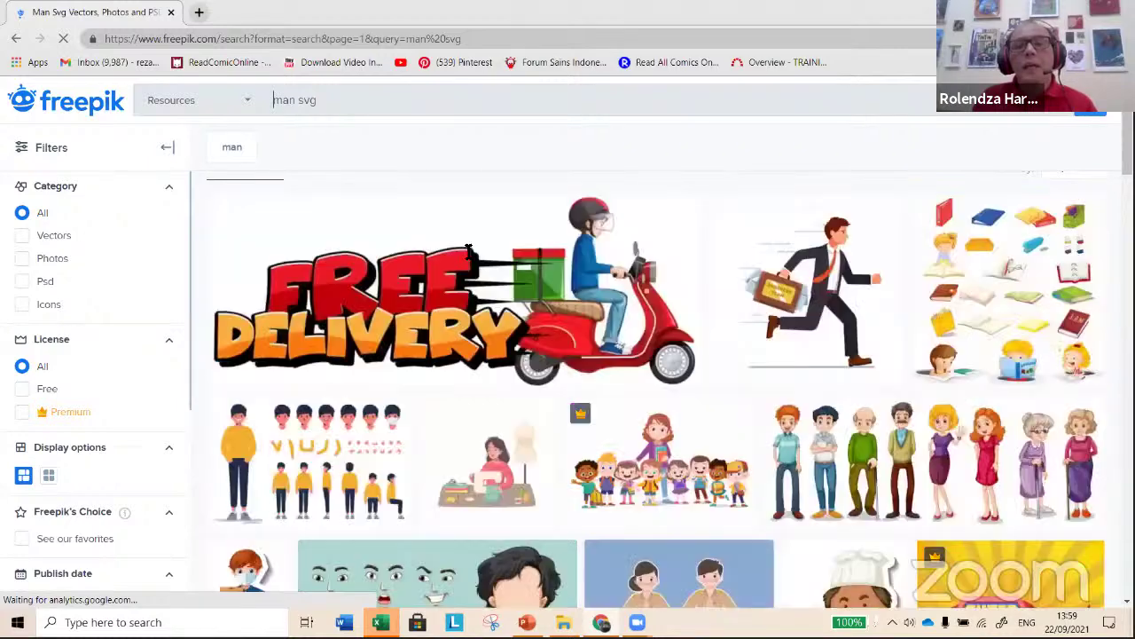
{"action": "scroll", "coordinate": [468, 254], "scroll_direction": "down", "scroll_amount": 3}
{"action": "scroll", "coordinate": [469, 254], "scroll_direction": "down", "scroll_amount": 3}
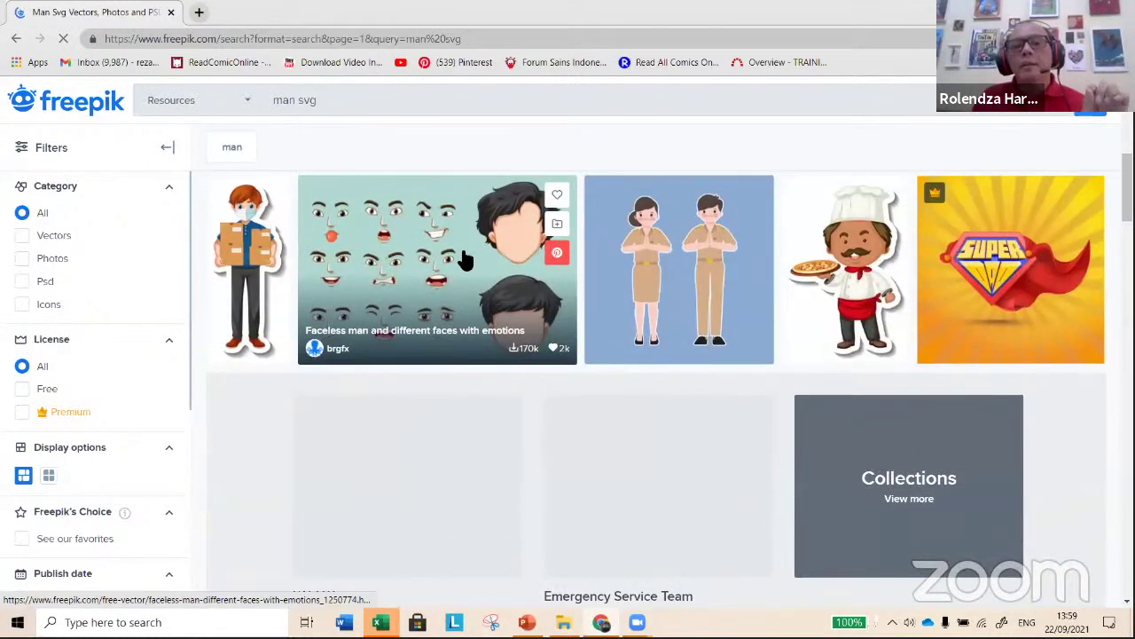
{"action": "scroll", "coordinate": [330, 120], "scroll_direction": "up", "scroll_amount": 6}
- Refine the Freepik search to icon man svg and browse the matching illustrations
{"action": "left_click", "coordinate": [286, 103]}
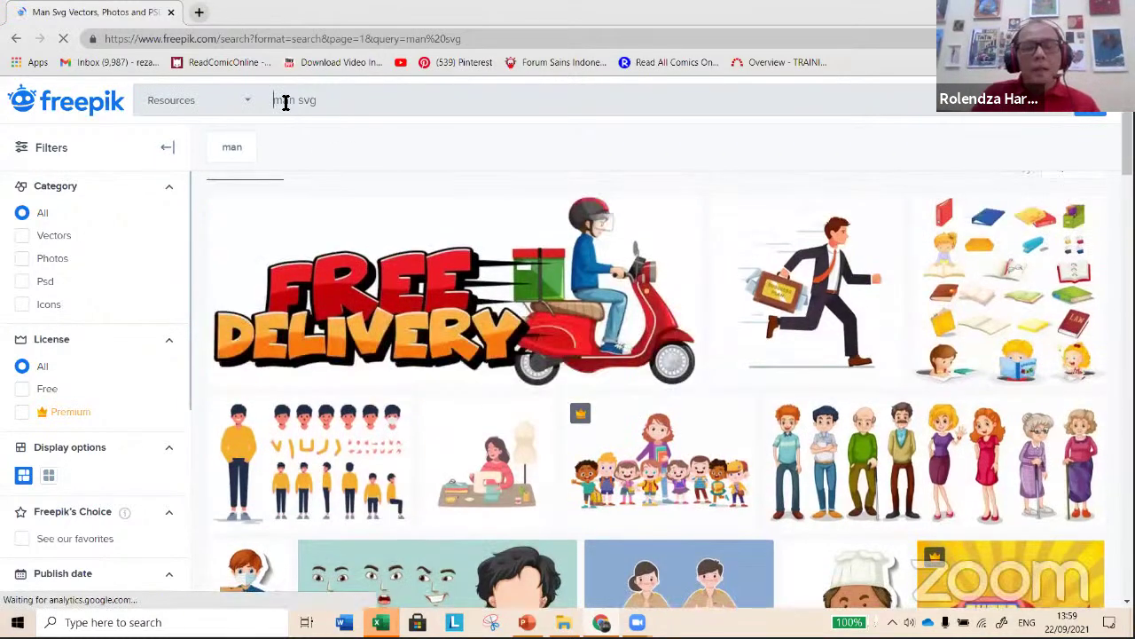
{"action": "type", "text": "icon"}
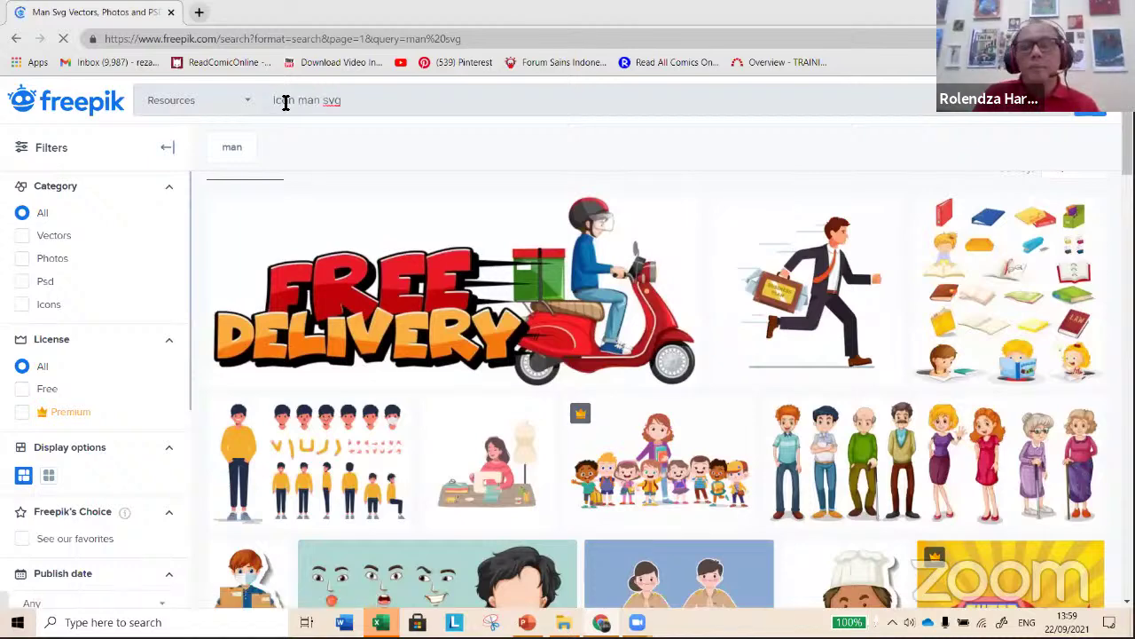
{"action": "key", "text": "Return"}
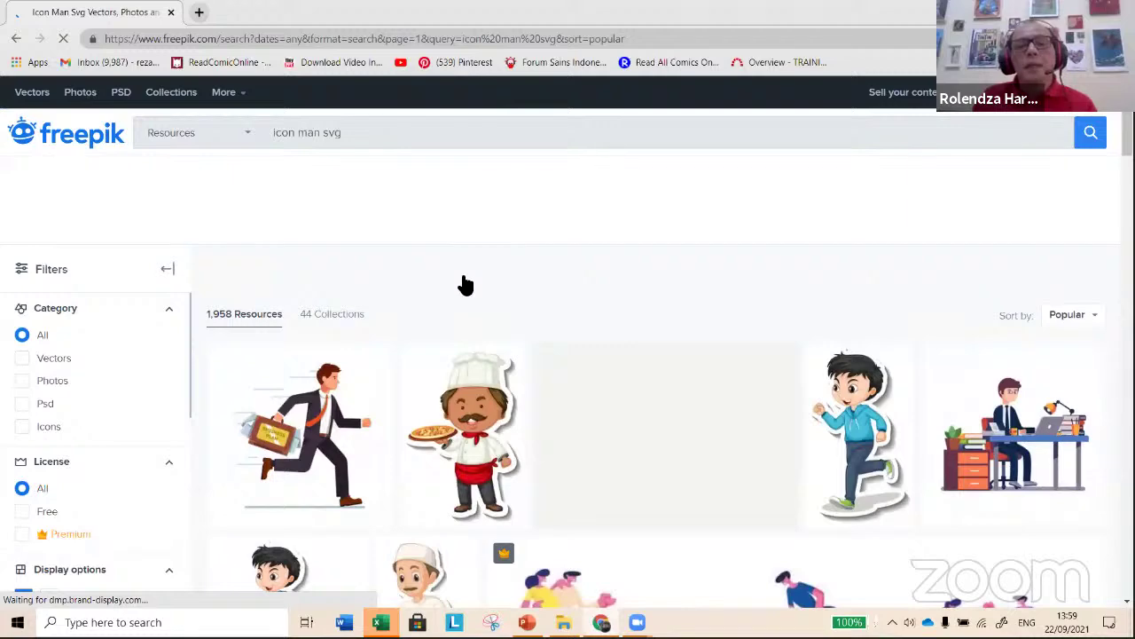
{"action": "scroll", "coordinate": [461, 282], "scroll_direction": "down", "scroll_amount": 7}
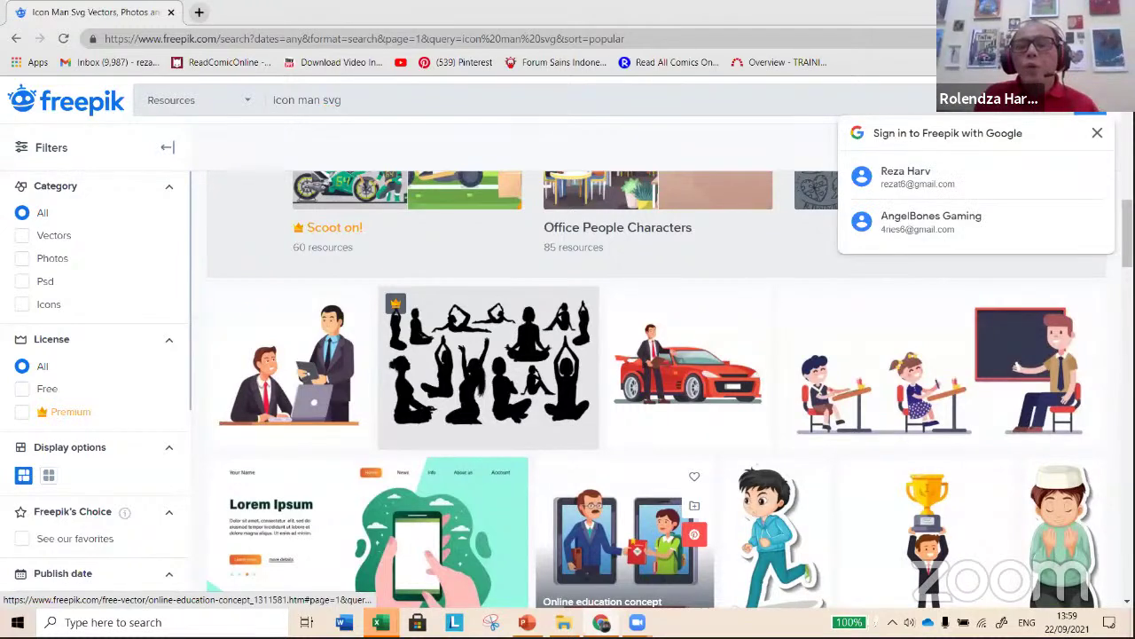
- Switch to Excel, view the 23 list countries workbook, and return to the 20 Sales data random-USE workbook
{"action": "mouse_move", "coordinate": [637, 622]}
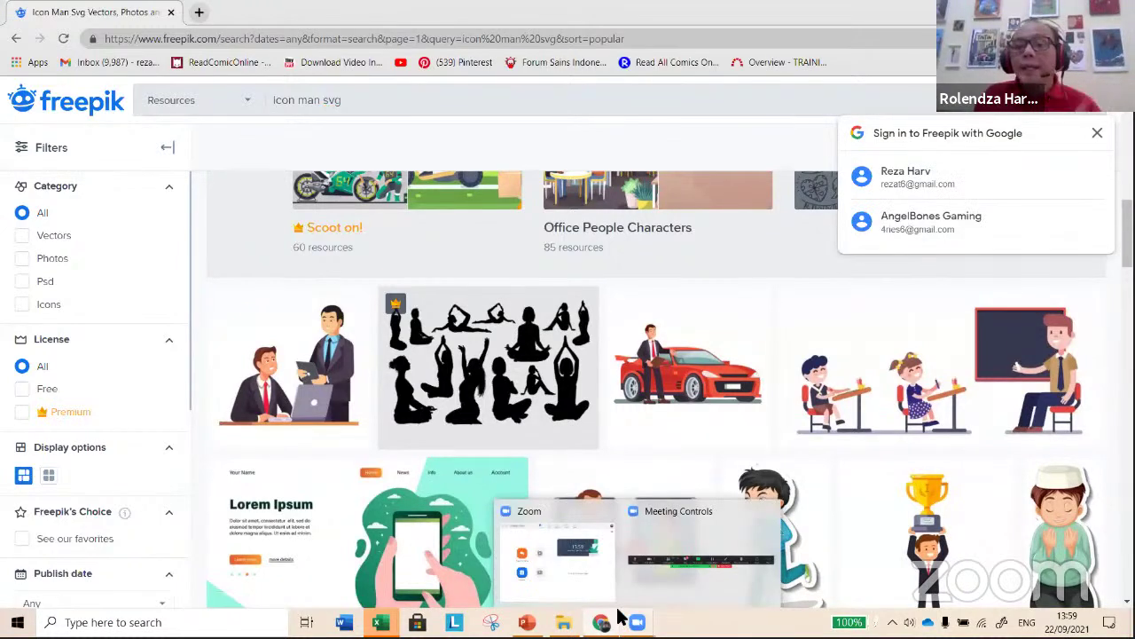
{"action": "mouse_move", "coordinate": [380, 622]}
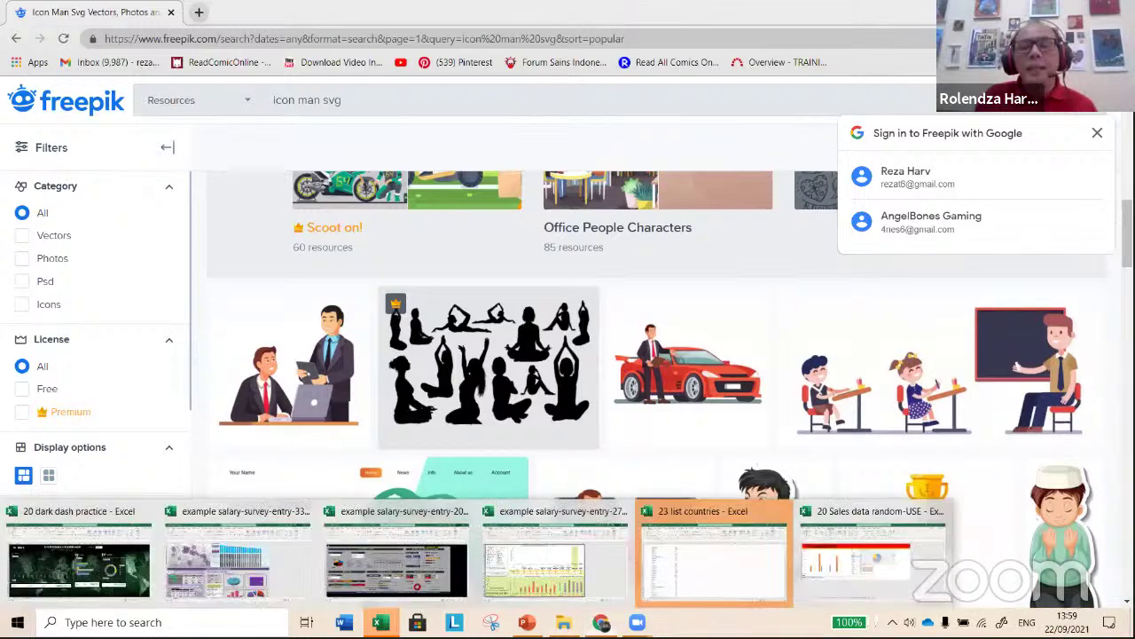
{"action": "left_click", "coordinate": [739, 565]}
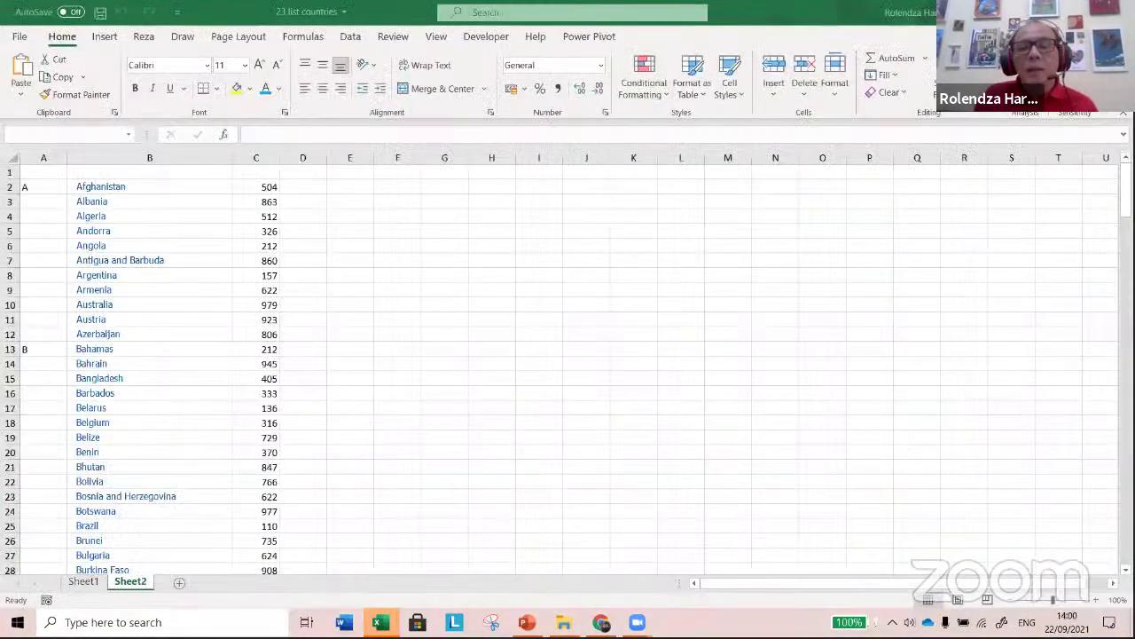
{"action": "mouse_move", "coordinate": [379, 622]}
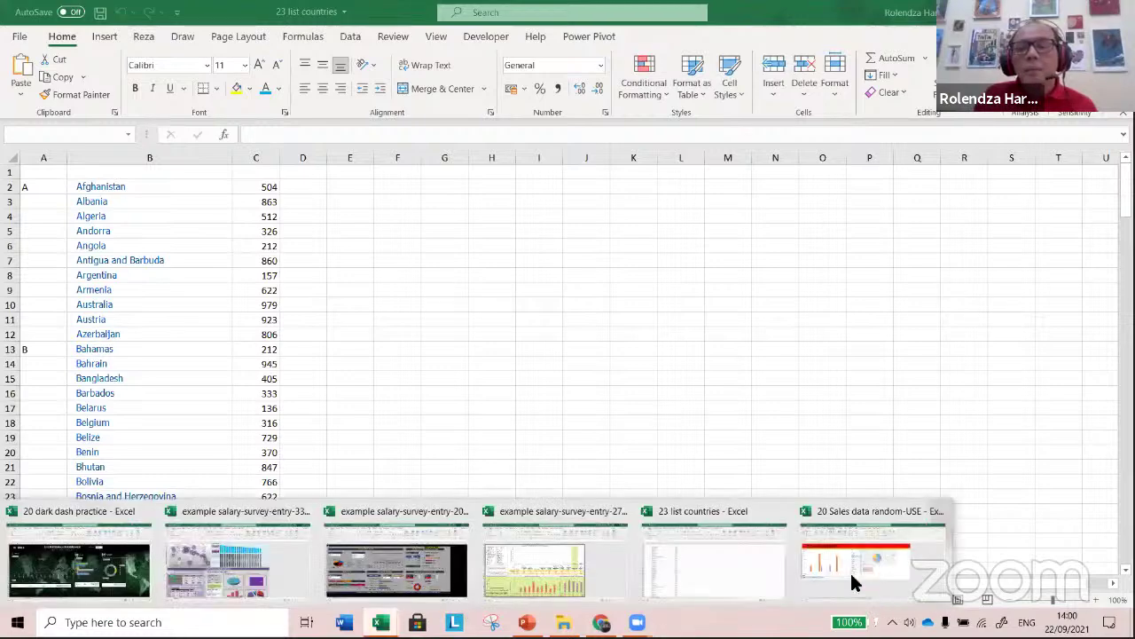
- Switch to the 20 Sales data random-USE workbook, check its DASHBOARD sheet and return to the DASHBOARD TEST sheet
{"action": "left_click", "coordinate": [850, 581]}
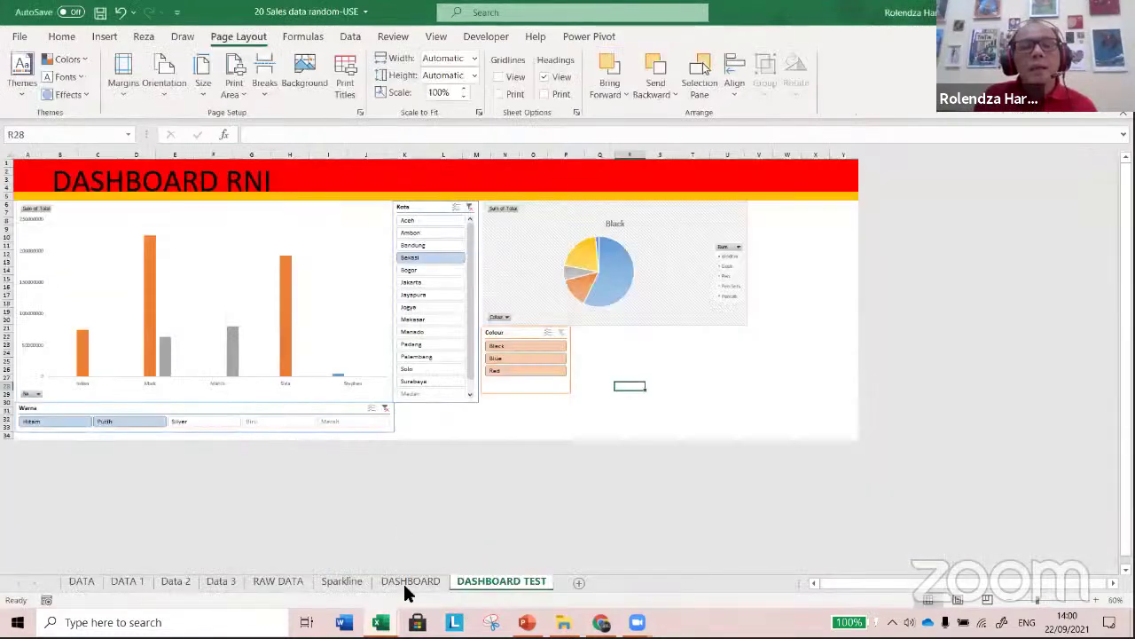
{"action": "left_click", "coordinate": [408, 587]}
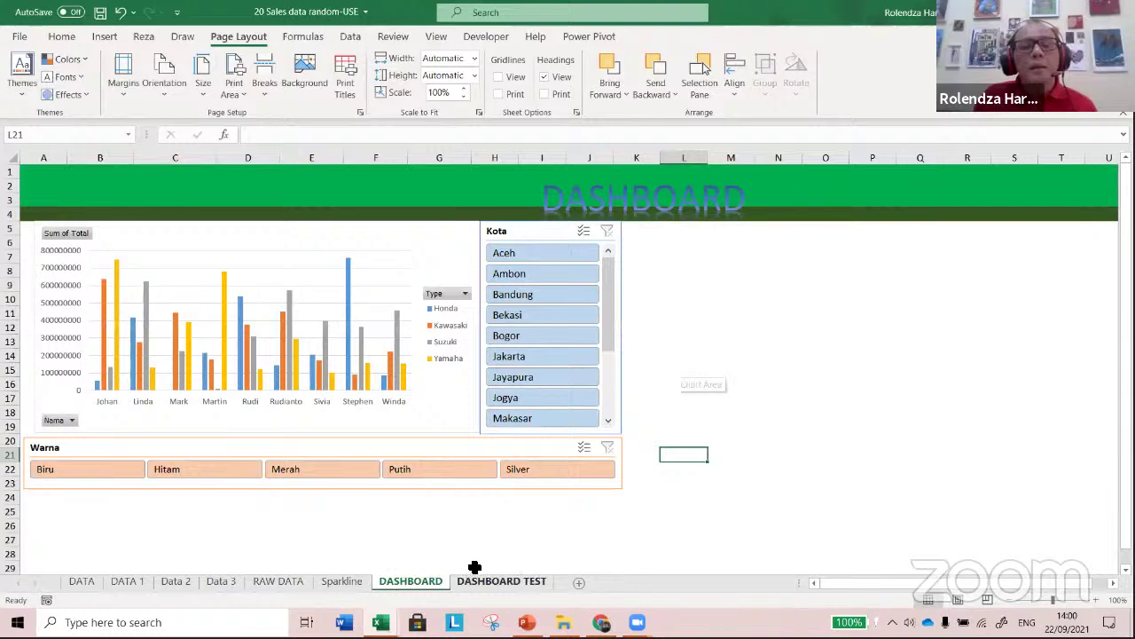
{"action": "key", "text": "ctrl+Page_Down"}
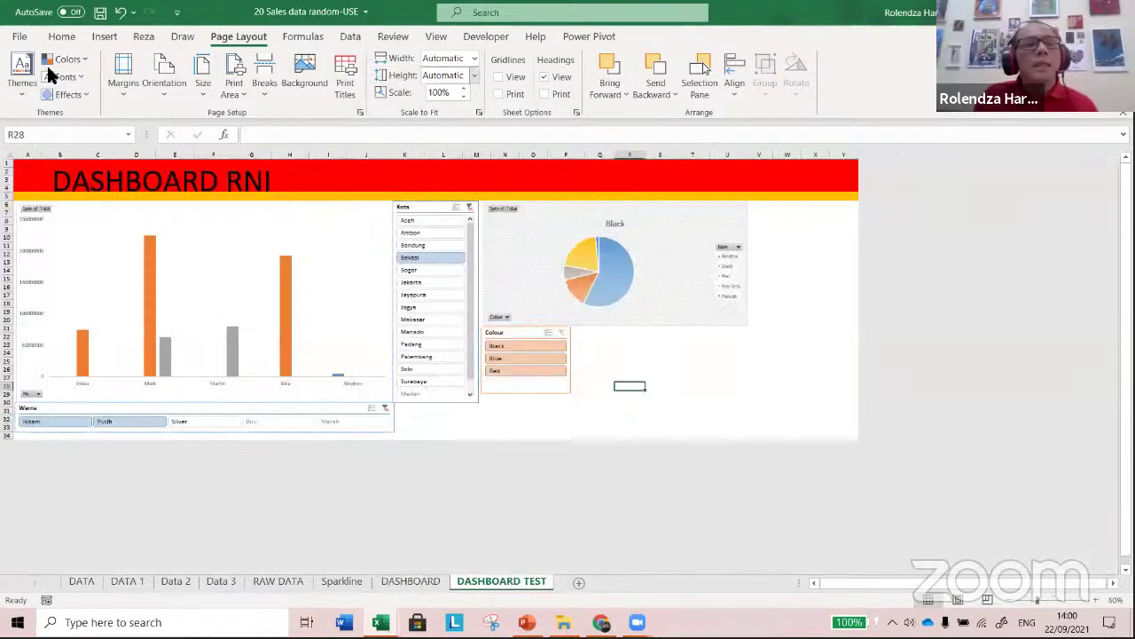
- Open the stock icon library and search the icons for "graph"
{"action": "left_click", "coordinate": [103, 37]}
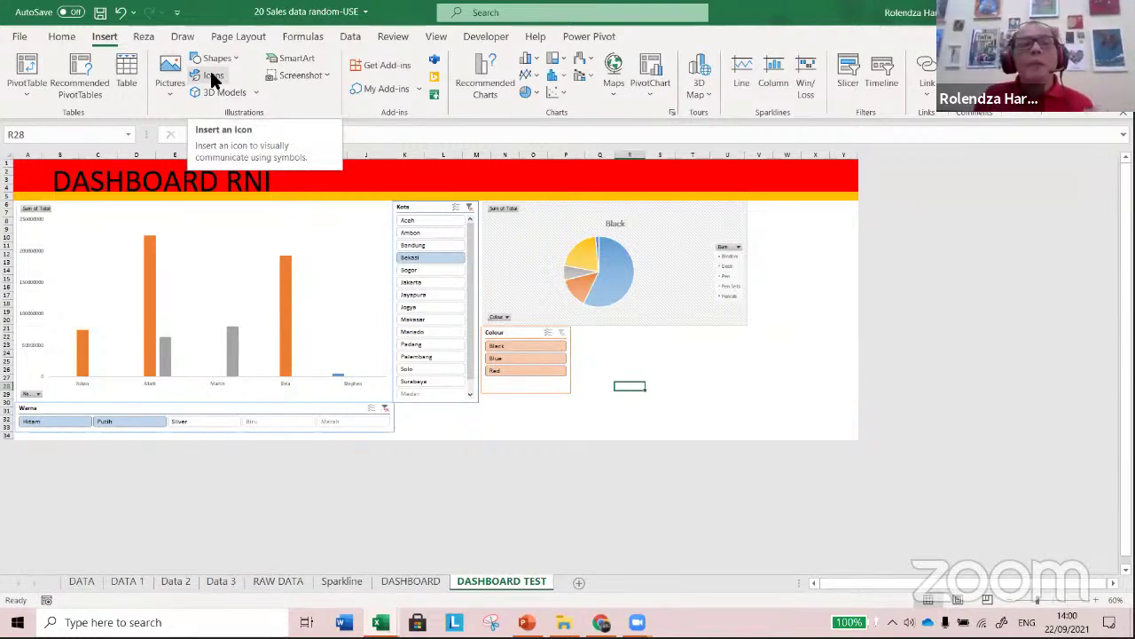
{"action": "left_click", "coordinate": [212, 76]}
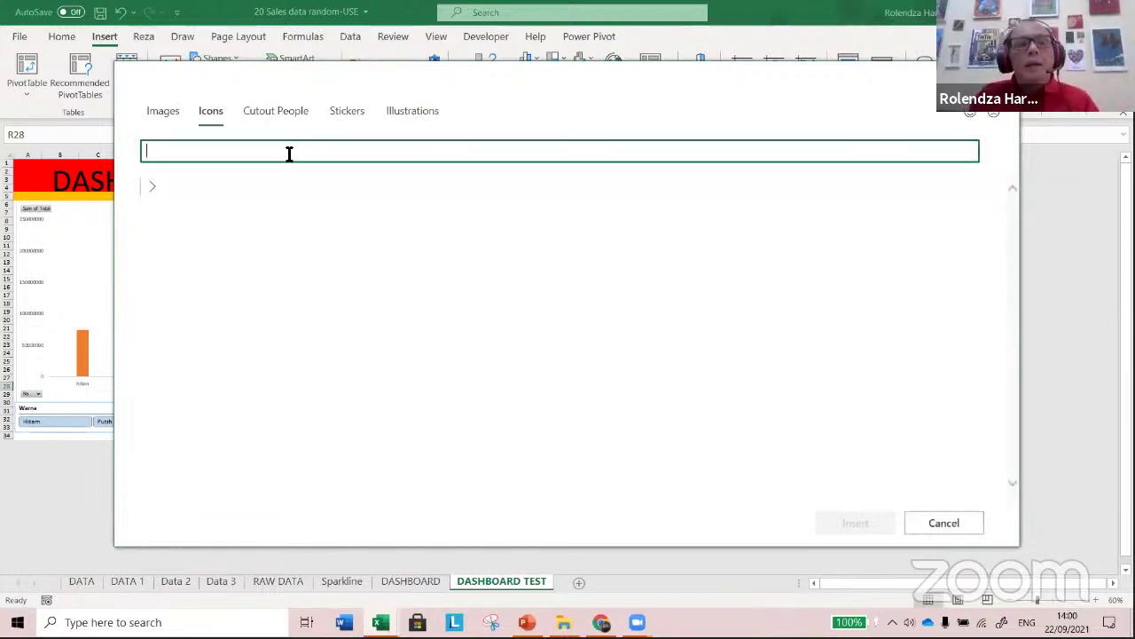
{"action": "left_click", "coordinate": [268, 118]}
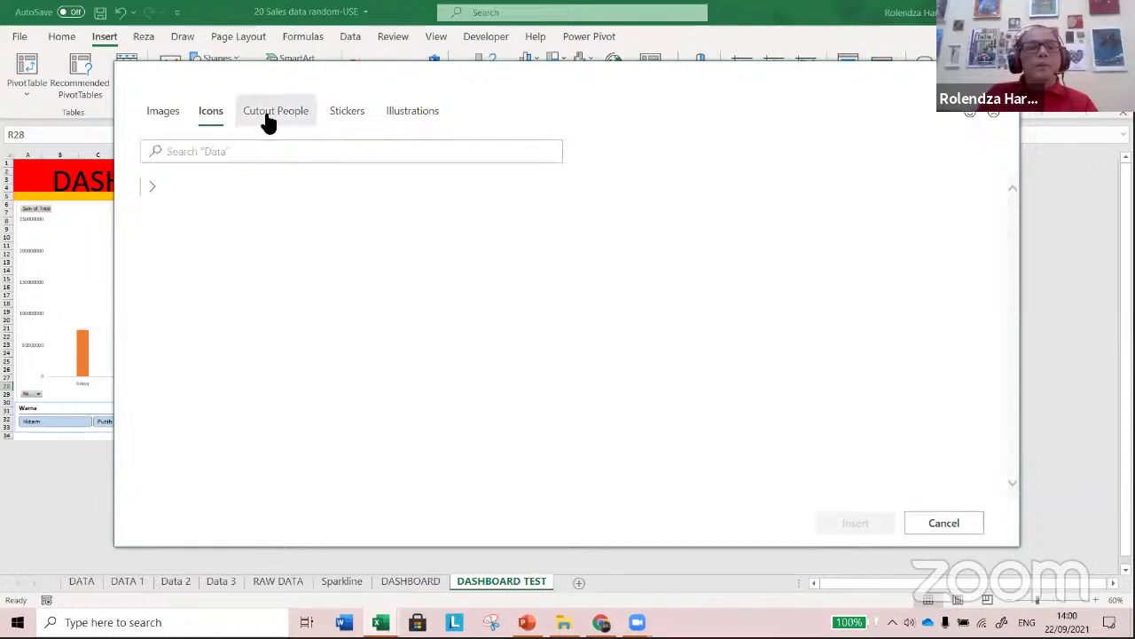
{"action": "left_click", "coordinate": [217, 120]}
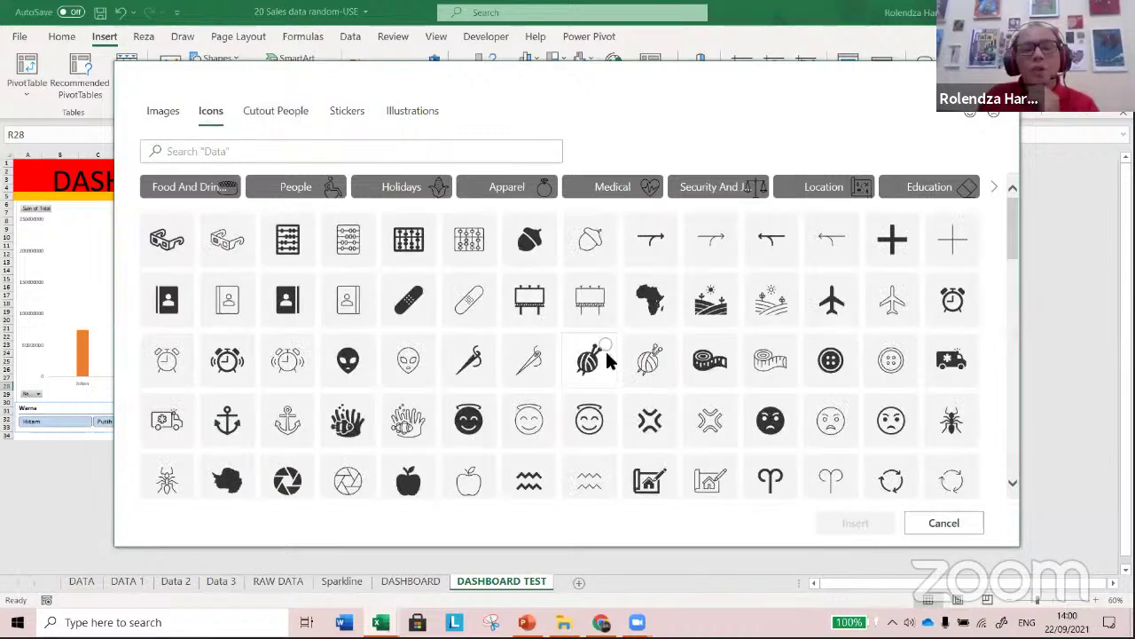
{"action": "scroll", "coordinate": [293, 142], "scroll_direction": "down", "scroll_amount": 1}
{"action": "left_click", "coordinate": [289, 155]}
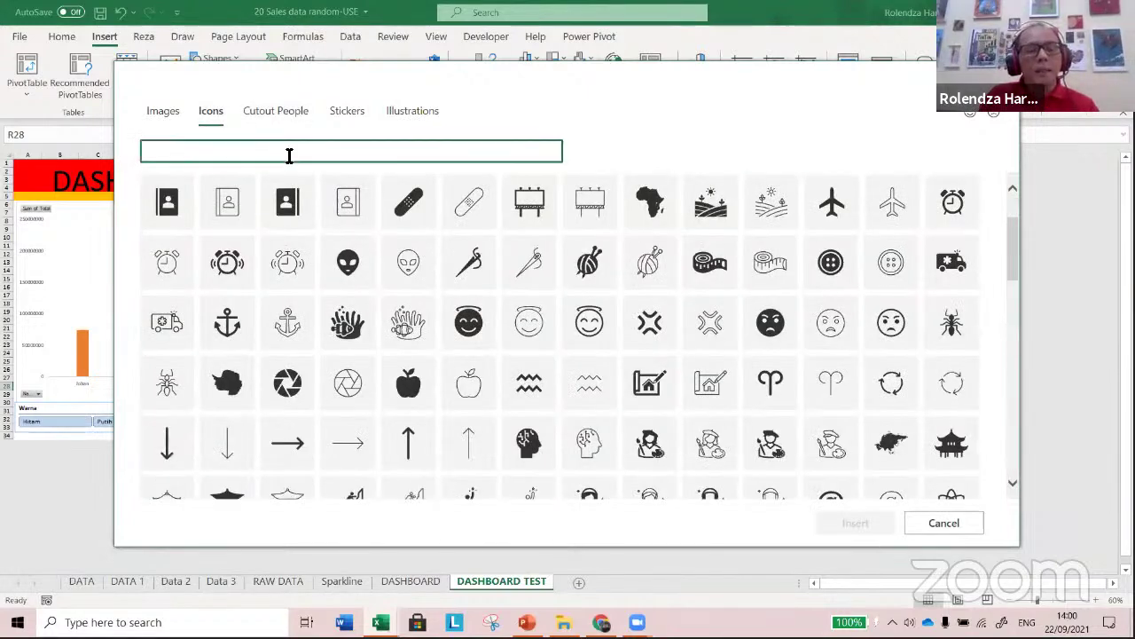
{"action": "type", "text": "grap"}
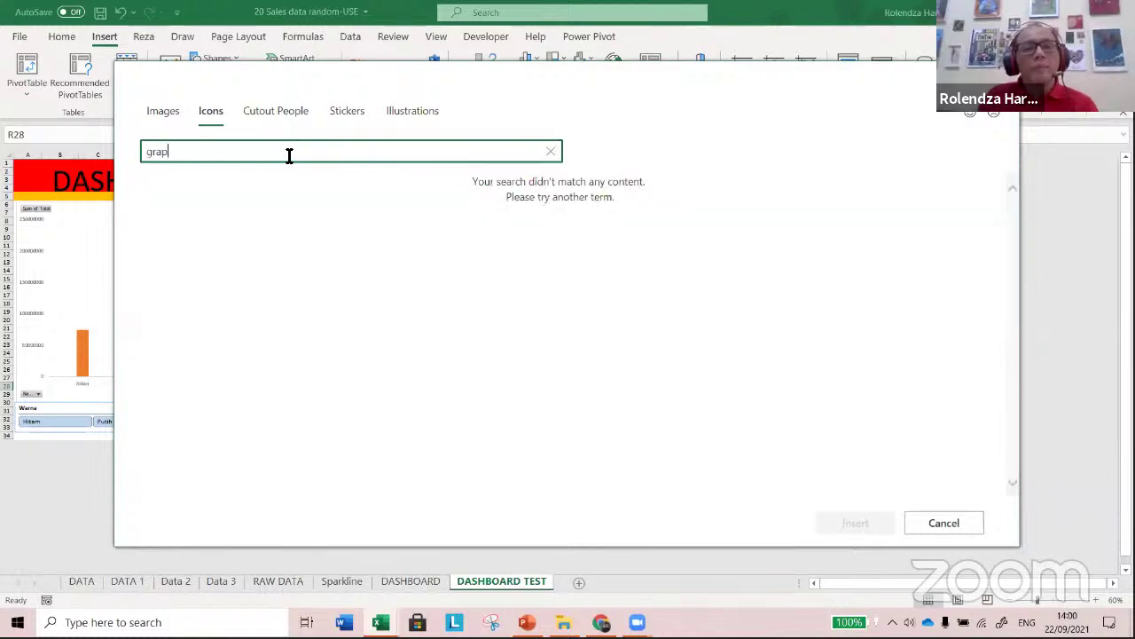
{"action": "type", "text": "h"}
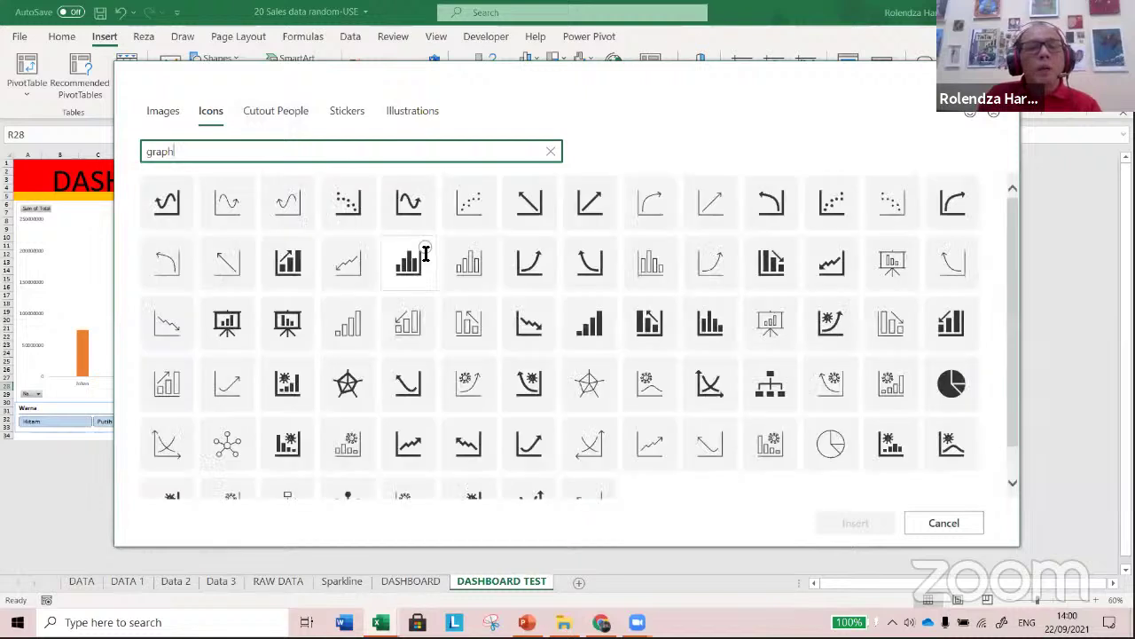
- Insert the solid column-chart icon and the solid hierarchy icon into the dashboard, leaving both unselected
{"action": "left_click", "coordinate": [433, 270]}
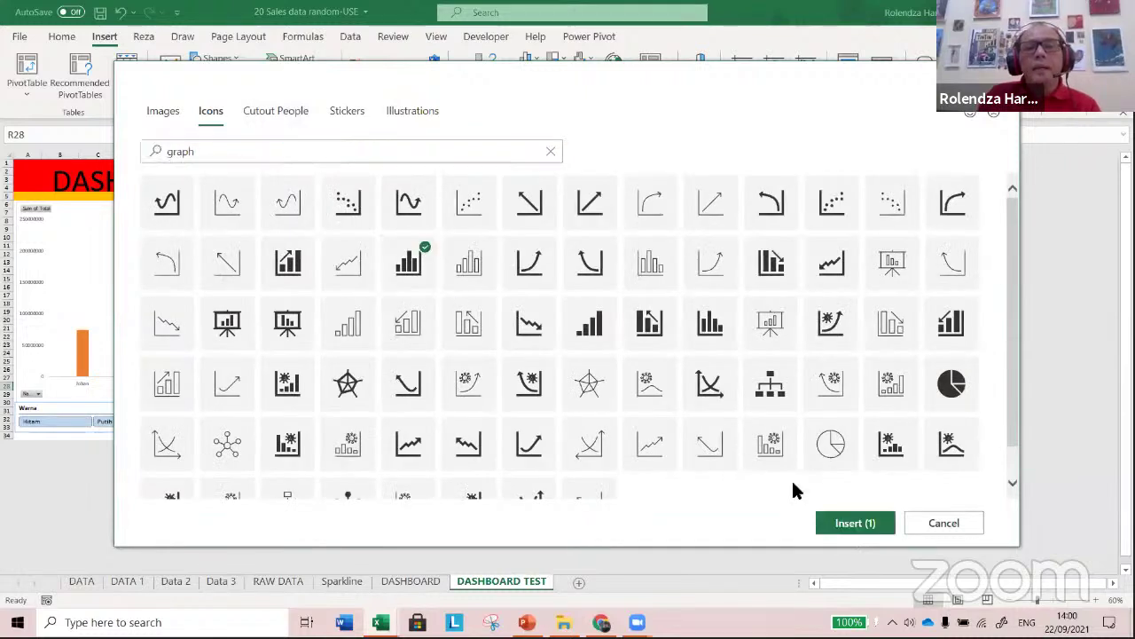
{"action": "left_click", "coordinate": [784, 373]}
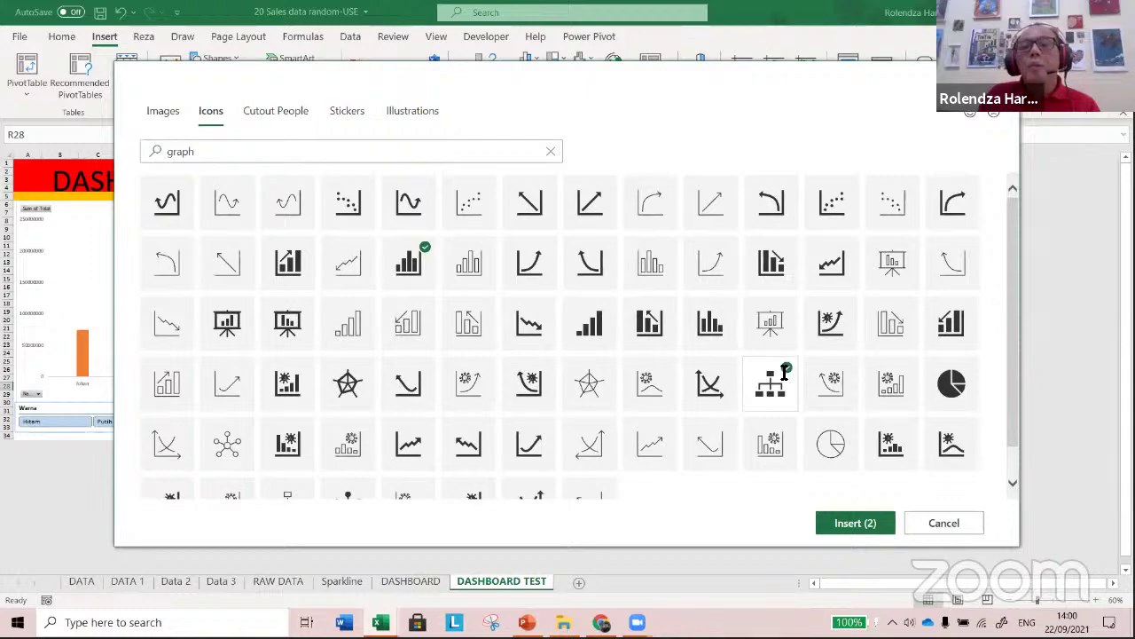
{"action": "left_click", "coordinate": [854, 525]}
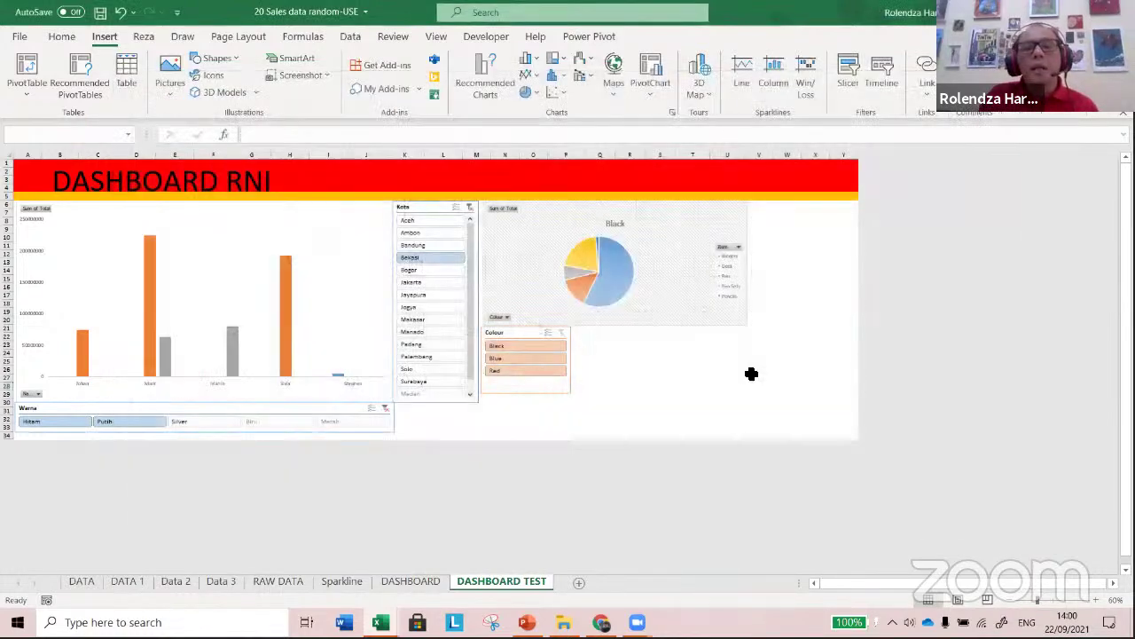
{"action": "left_click", "coordinate": [725, 410]}
- Place the hierarchy icon just right of the pie chart and fill it with standard Light Blue
{"action": "left_click_drag", "start_coordinate": [648, 407], "coordinate": [774, 216]}
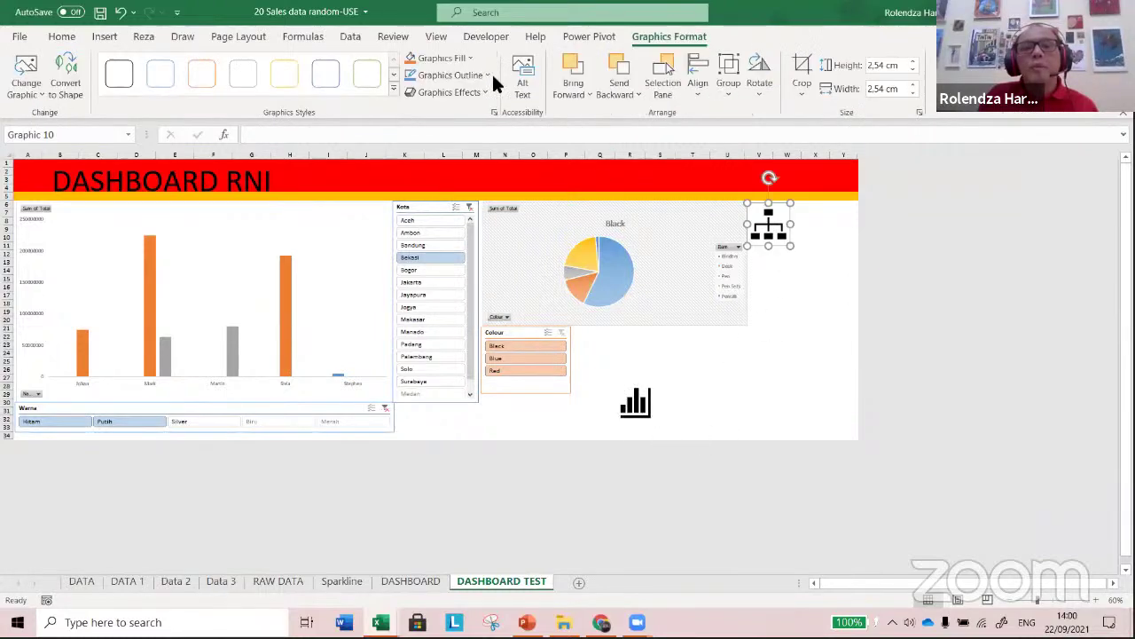
{"action": "left_click", "coordinate": [444, 57]}
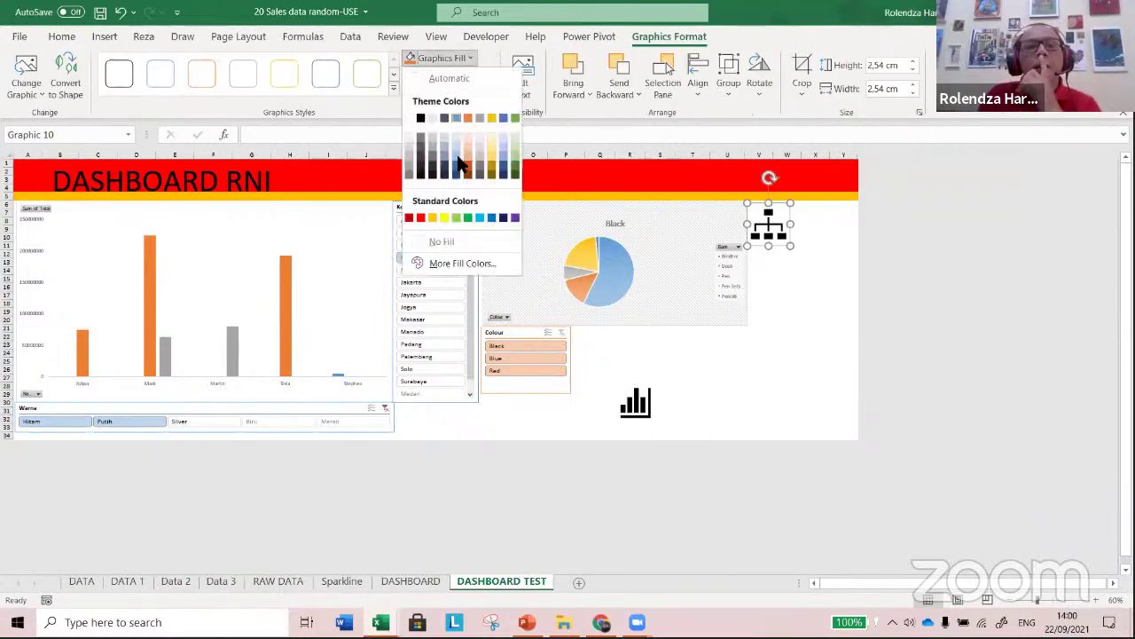
{"action": "left_click", "coordinate": [481, 219]}
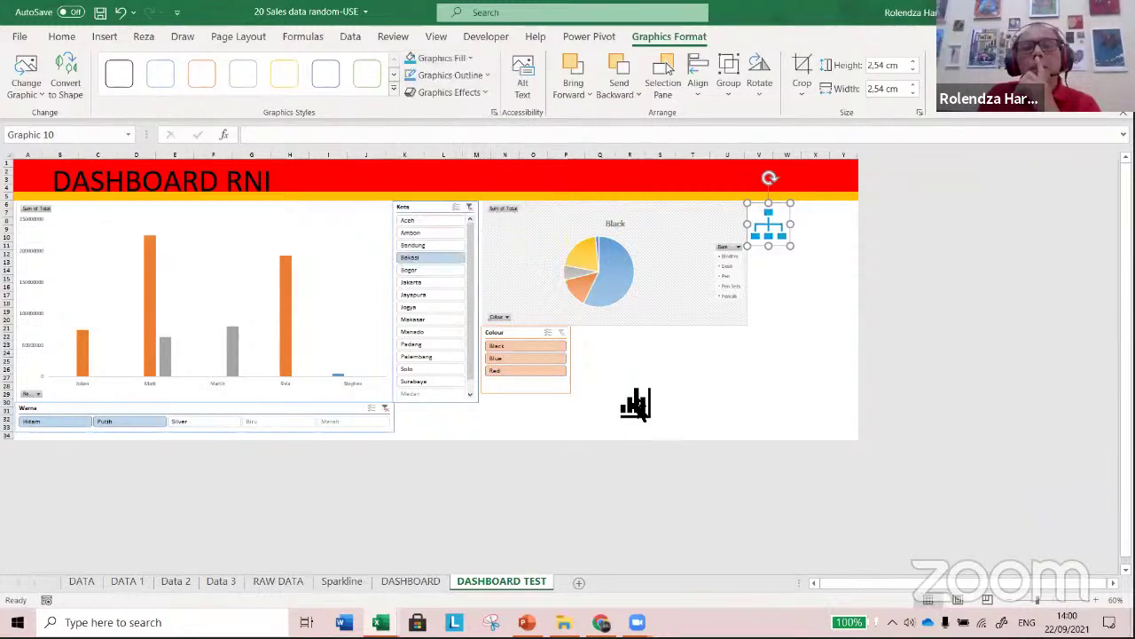
- Move the column-chart icon to the upper-right corner of the column chart, beside the Kota slicer
{"action": "left_click_drag", "start_coordinate": [635, 402], "coordinate": [432, 222]}
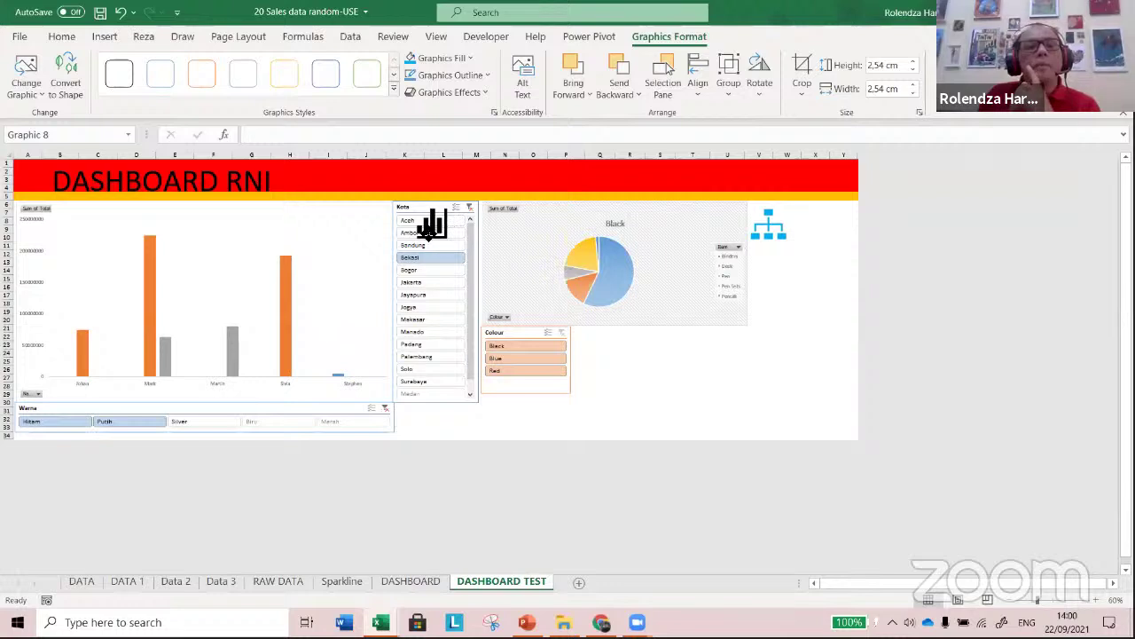
{"action": "left_click_drag", "start_coordinate": [190, 223], "coordinate": [383, 235]}
{"action": "left_click", "coordinate": [641, 390]}
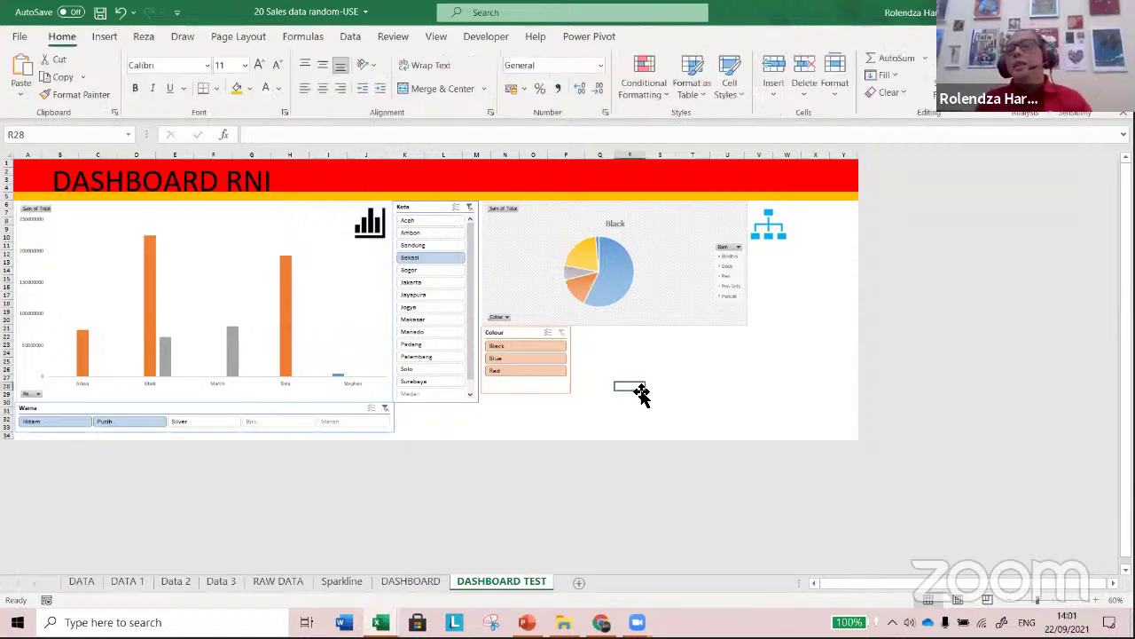
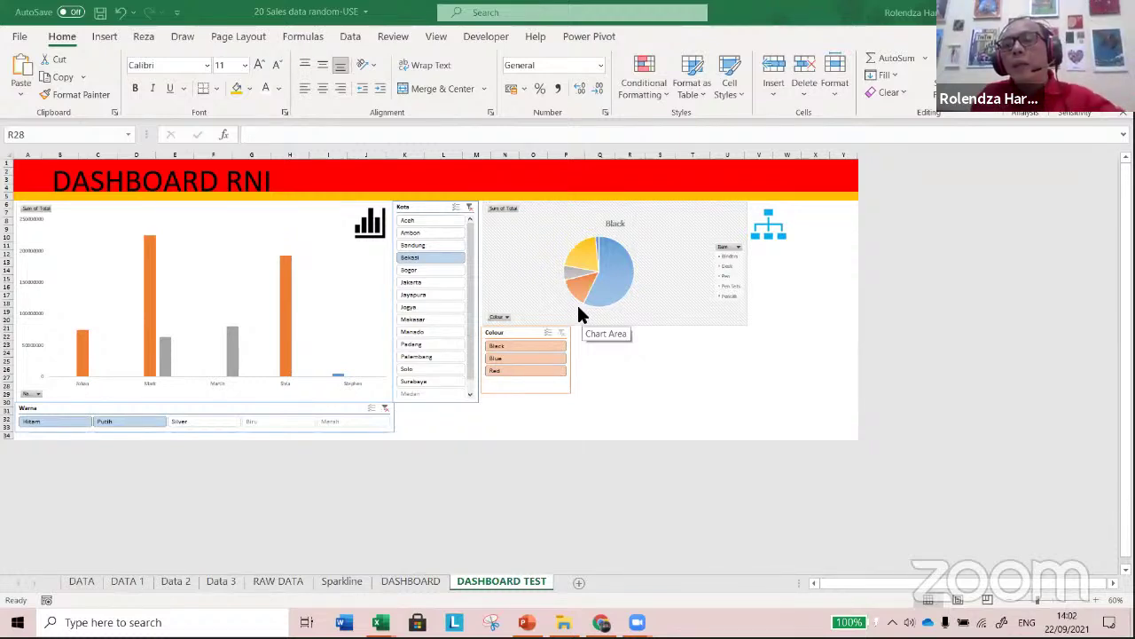
- Collapse the ribbon and bring up the workbook display settings in the Advanced Excel options
{"action": "double_click", "coordinate": [98, 42]}
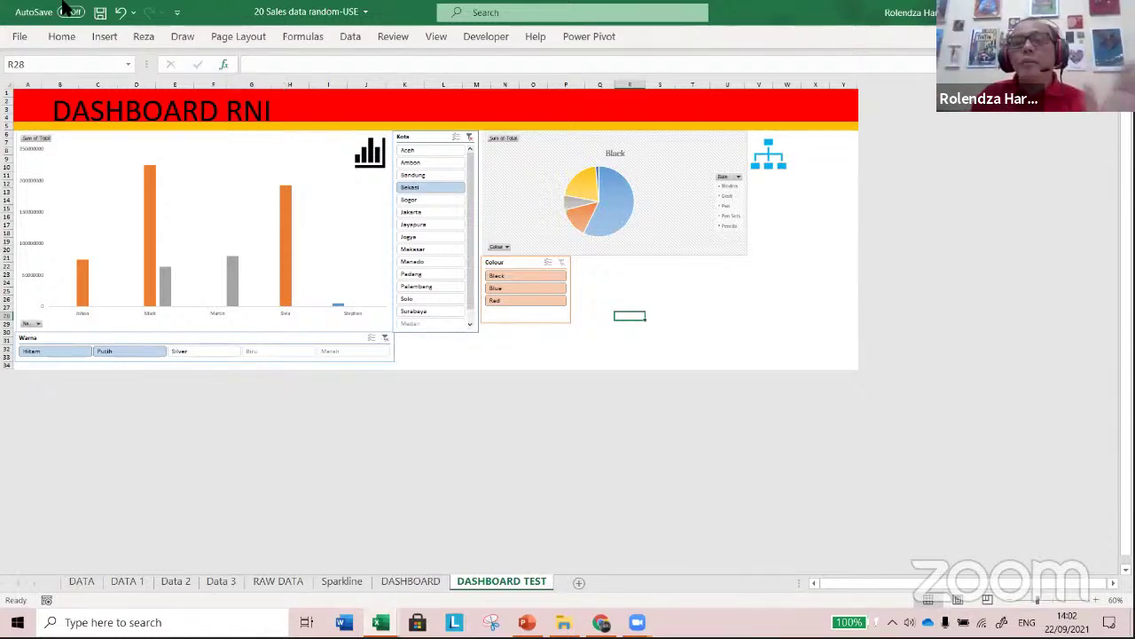
{"action": "left_click", "coordinate": [20, 40]}
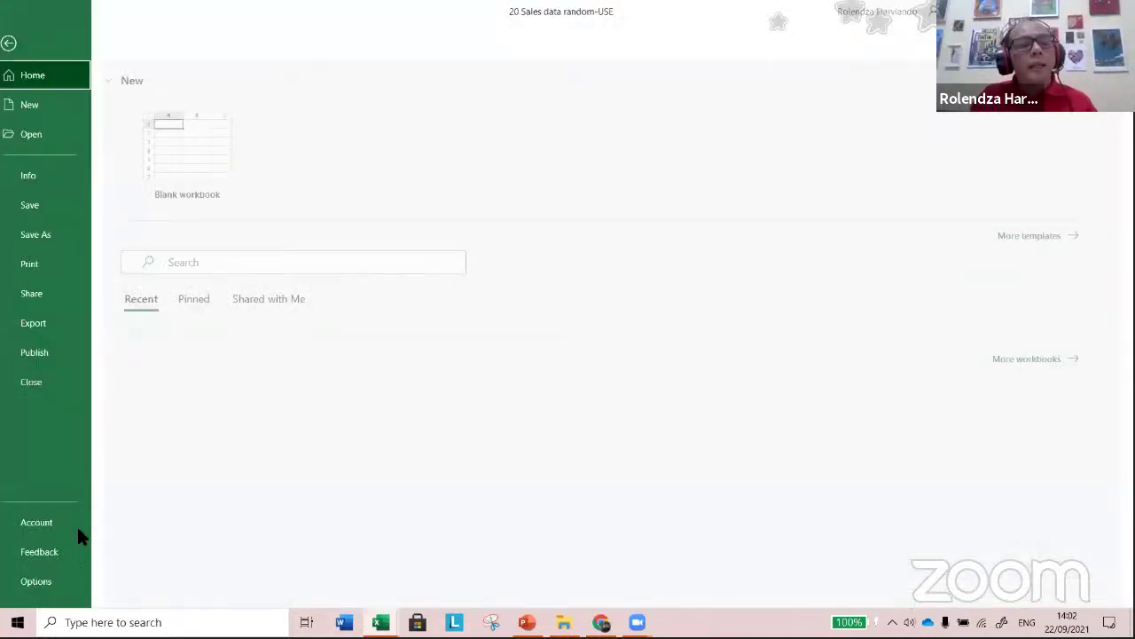
{"action": "key", "text": "Escape"}
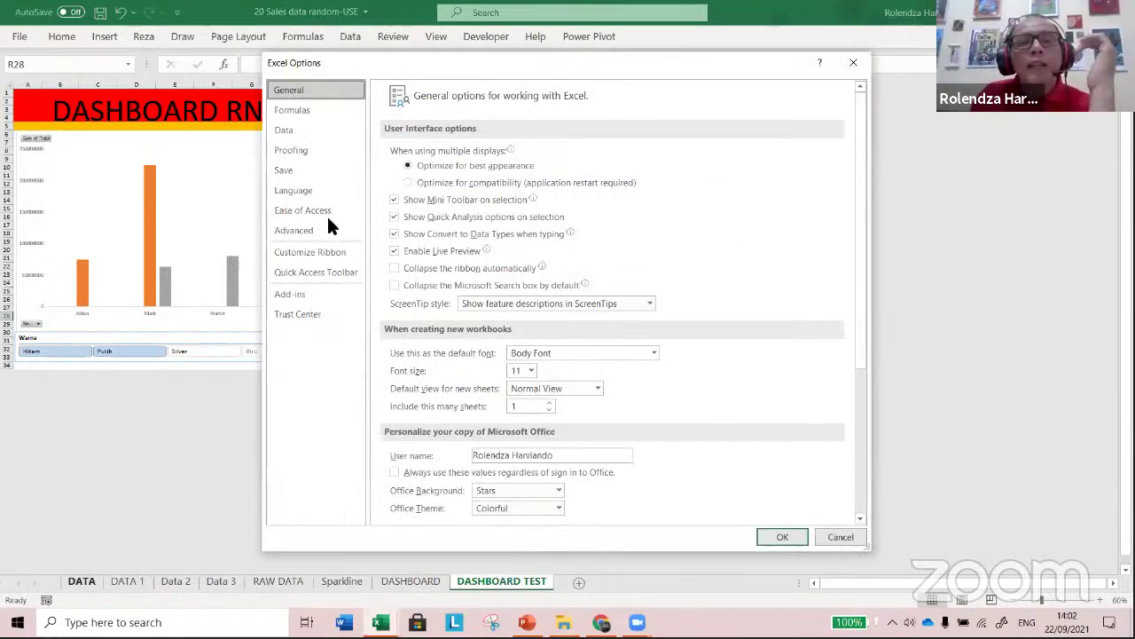
{"action": "left_click", "coordinate": [324, 231]}
{"action": "scroll", "coordinate": [657, 258], "scroll_direction": "down", "scroll_amount": 1}
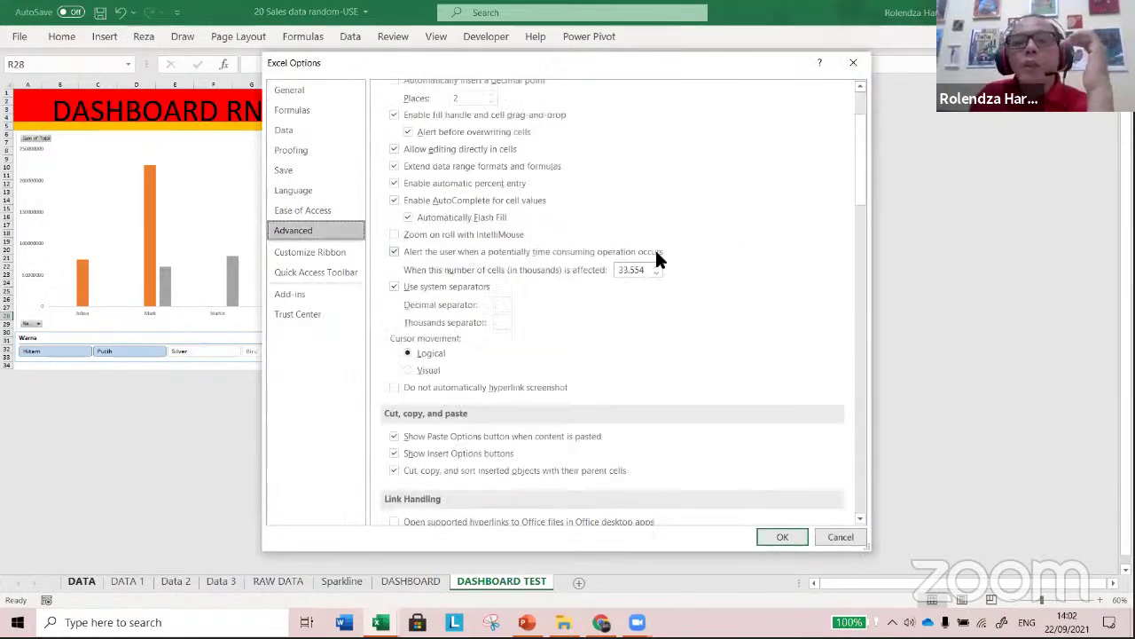
{"action": "scroll", "coordinate": [649, 256], "scroll_direction": "down", "scroll_amount": 10}
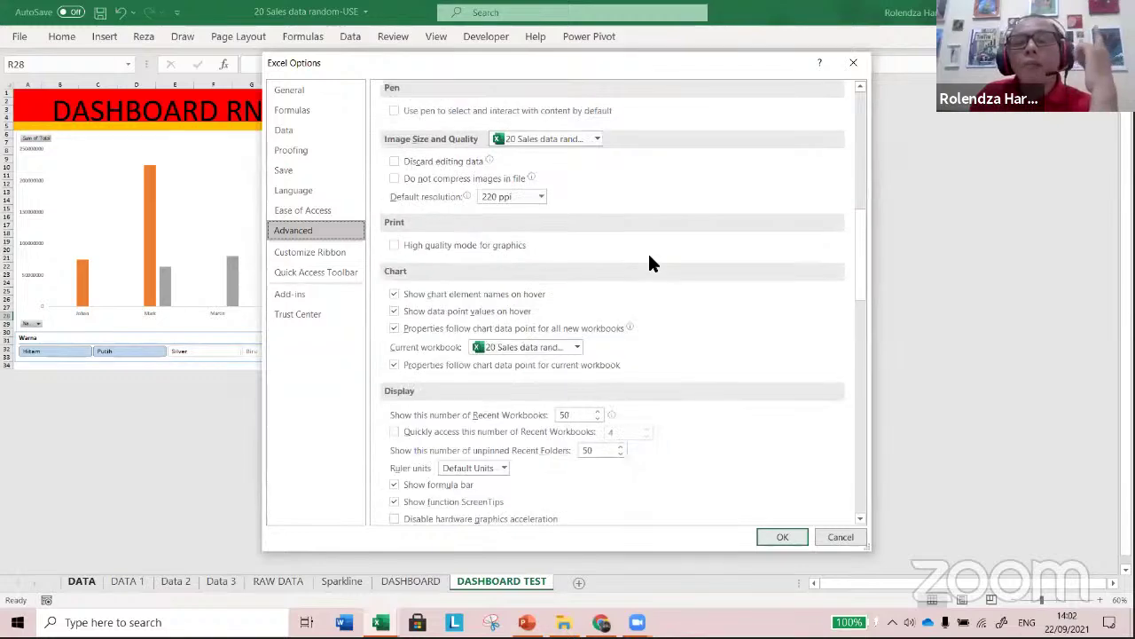
{"action": "scroll", "coordinate": [648, 264], "scroll_direction": "down", "scroll_amount": 3}
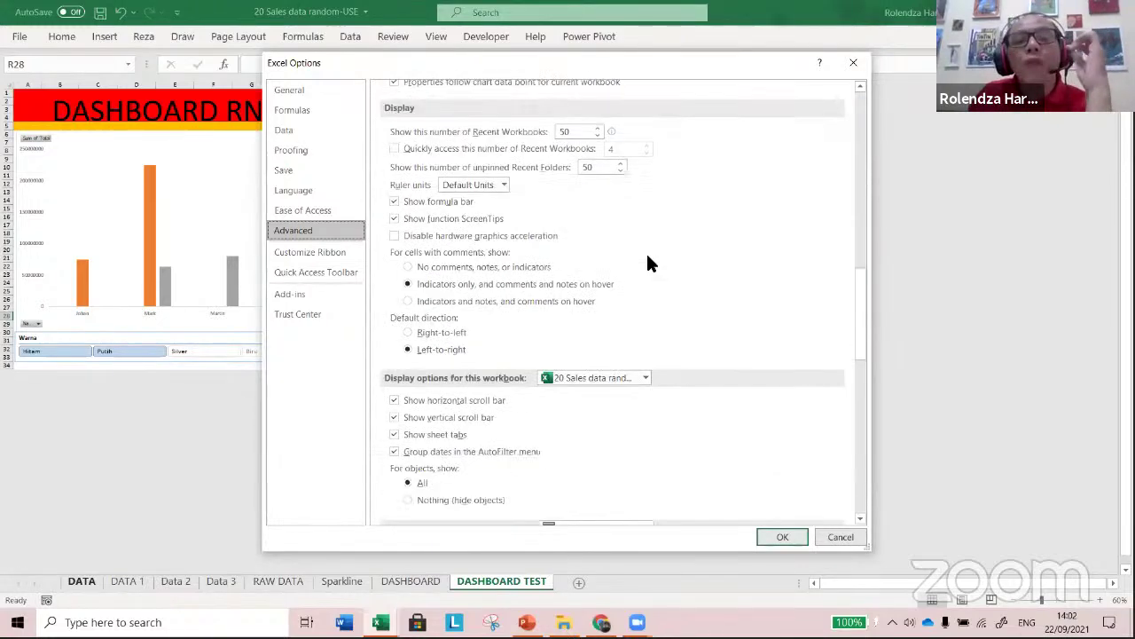
{"action": "scroll", "coordinate": [545, 377], "scroll_direction": "down", "scroll_amount": 3}
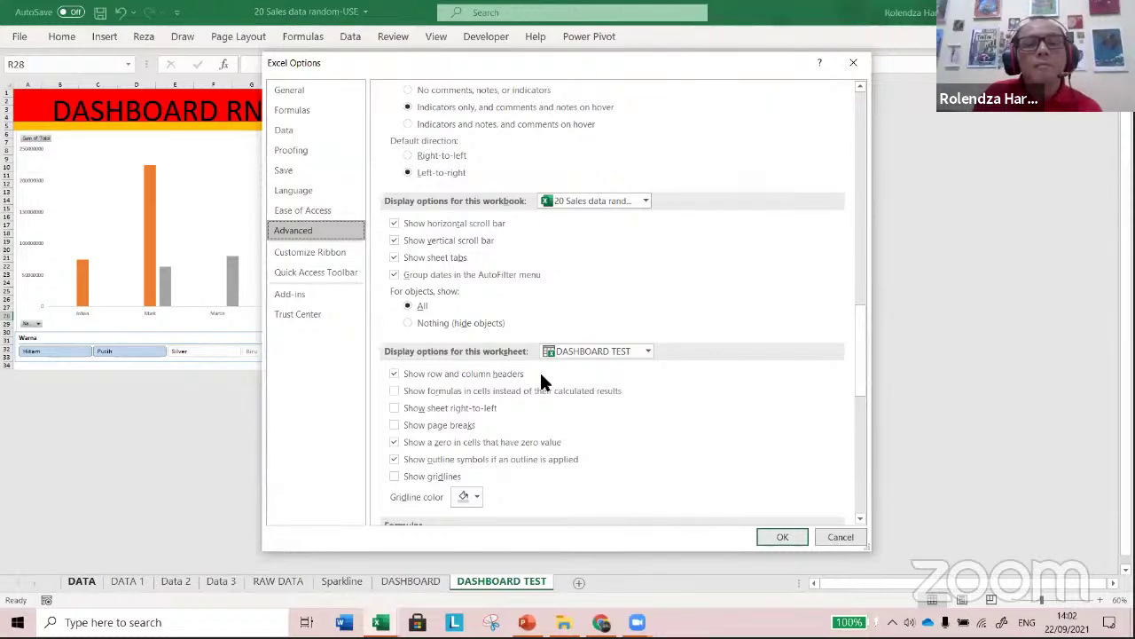
{"action": "scroll", "coordinate": [541, 376], "scroll_direction": "down", "scroll_amount": 15}
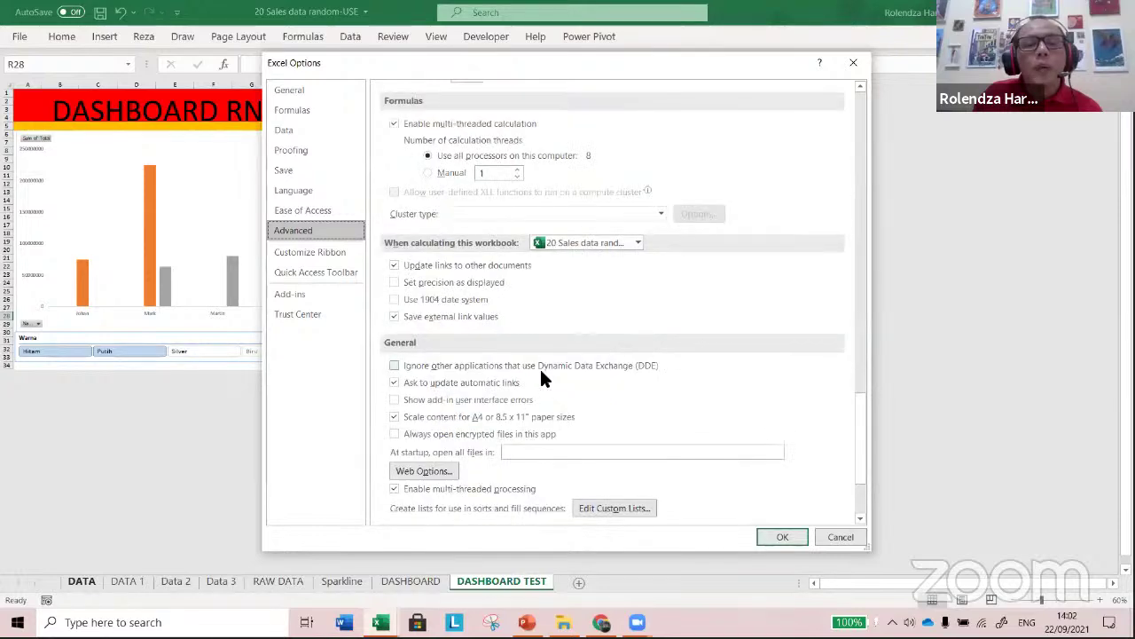
{"action": "scroll", "coordinate": [541, 372], "scroll_direction": "up", "scroll_amount": 8}
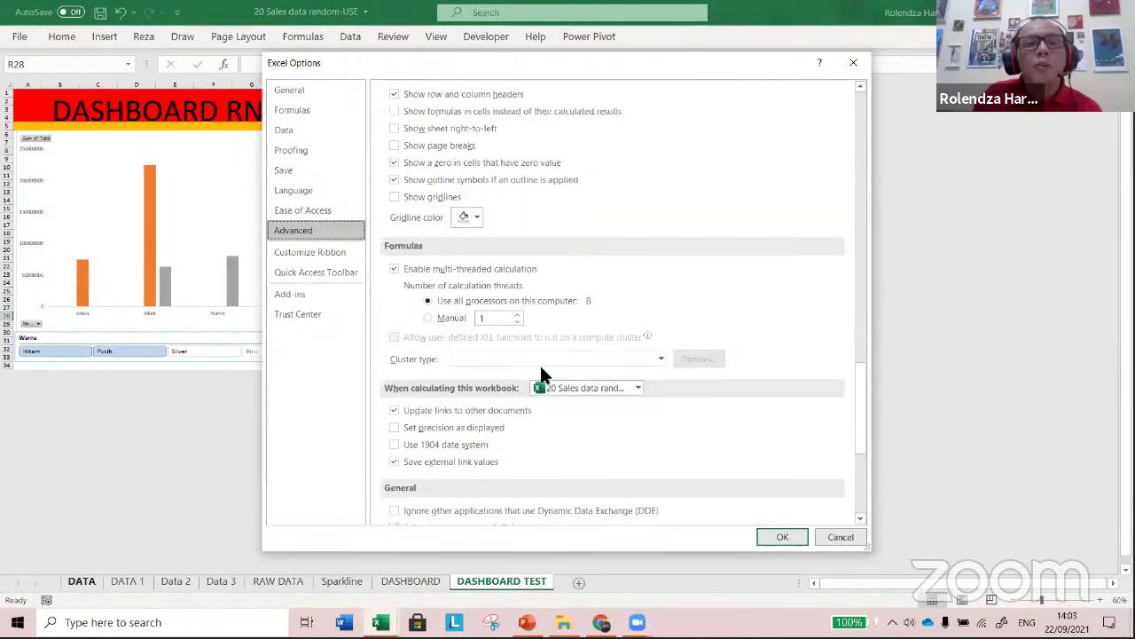
{"action": "scroll", "coordinate": [460, 224], "scroll_direction": "up", "scroll_amount": 6}
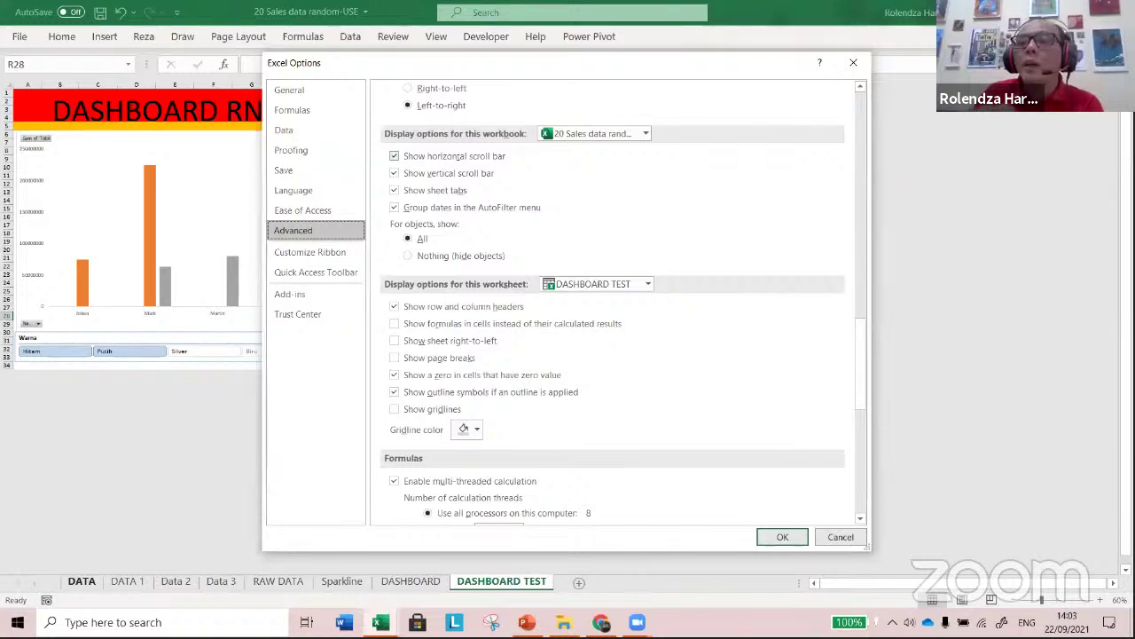
- Turn off the horizontal scroll bar, vertical scroll bar and sheet tabs for this workbook
{"action": "left_click", "coordinate": [395, 157]}
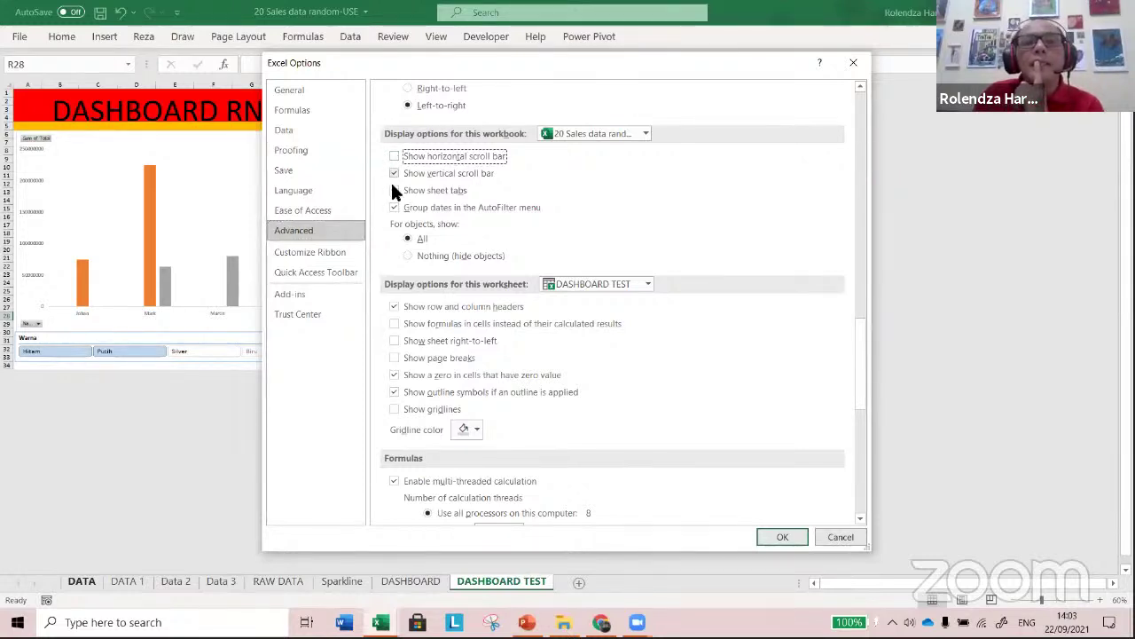
{"action": "left_click", "coordinate": [393, 174]}
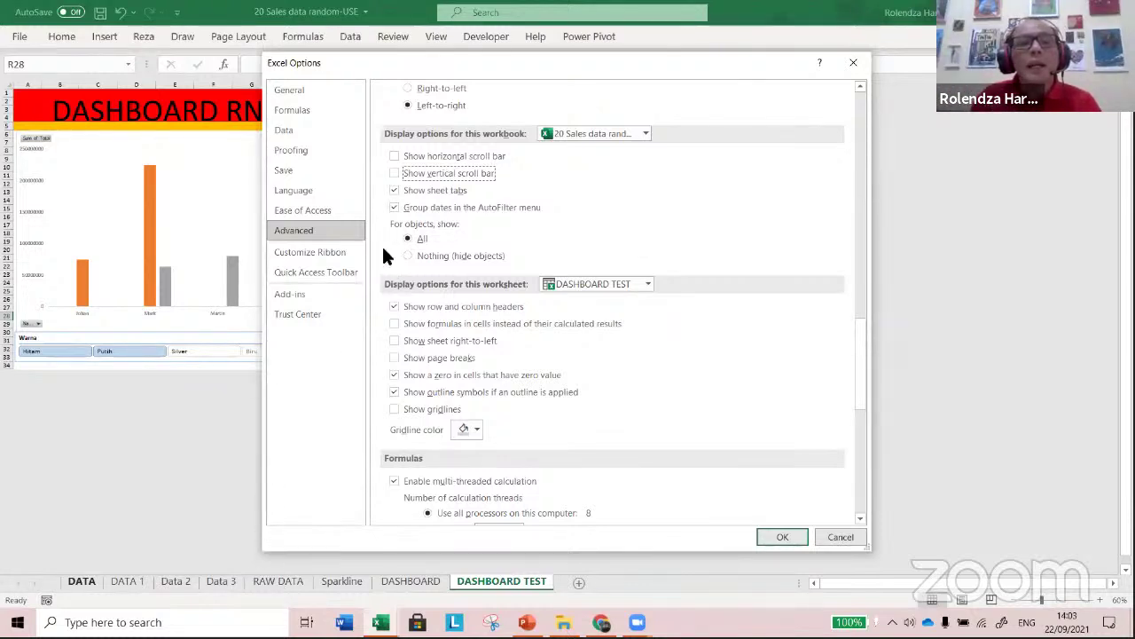
{"action": "left_click", "coordinate": [392, 190]}
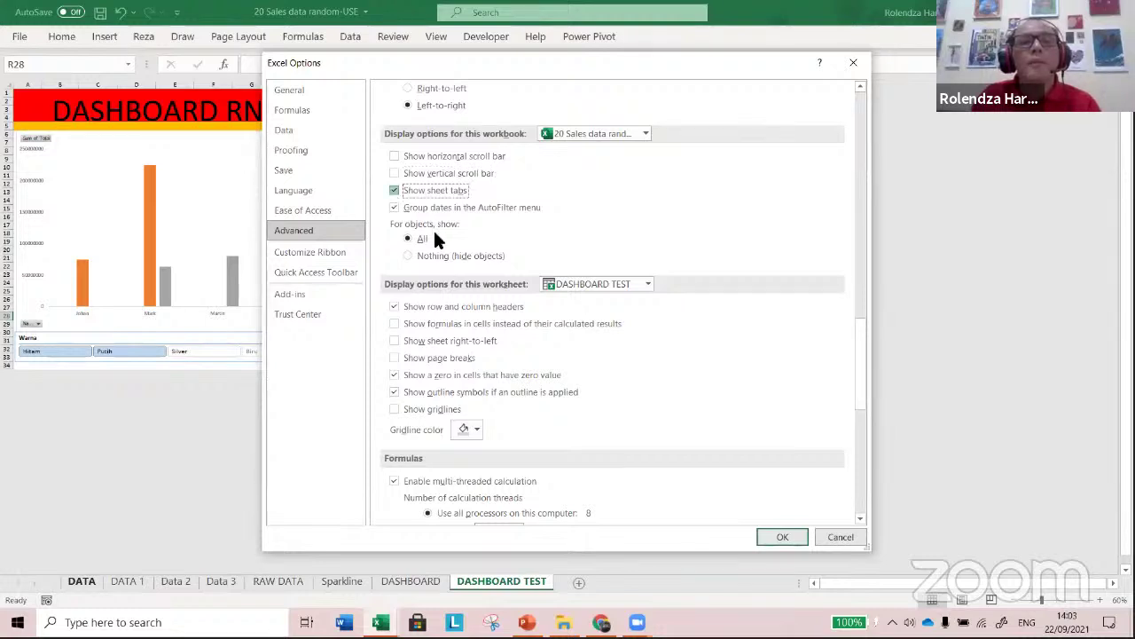
- Turn off the formula bar in the Display options and apply the changed settings
{"action": "scroll", "coordinate": [433, 228], "scroll_direction": "up", "scroll_amount": 2}
{"action": "scroll", "coordinate": [433, 228], "scroll_direction": "up", "scroll_amount": 4}
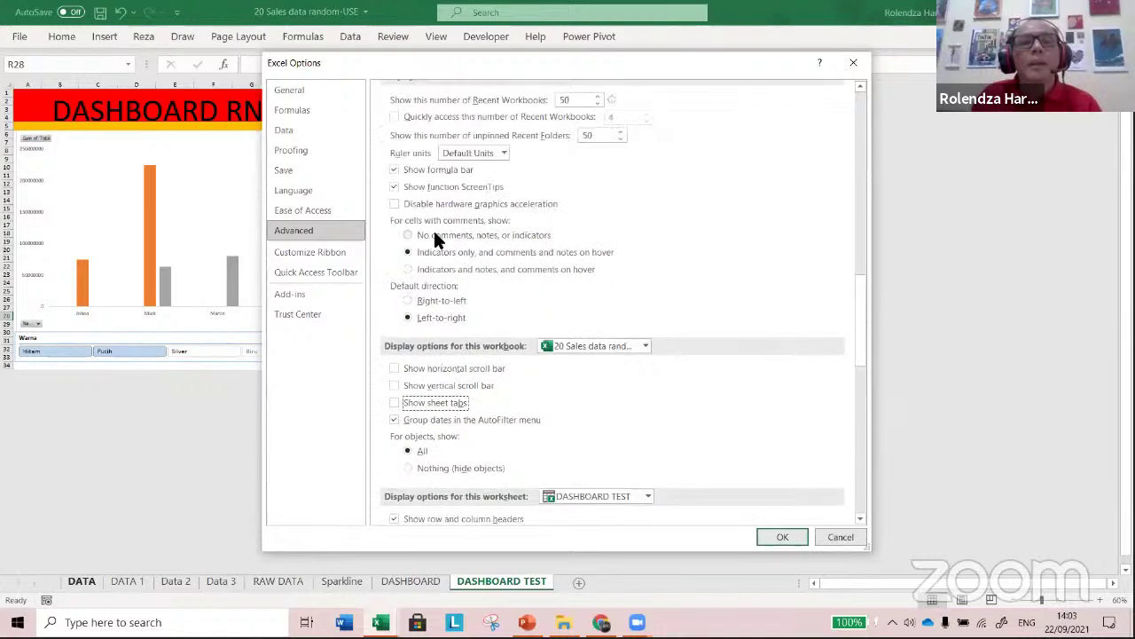
{"action": "left_click", "coordinate": [393, 169]}
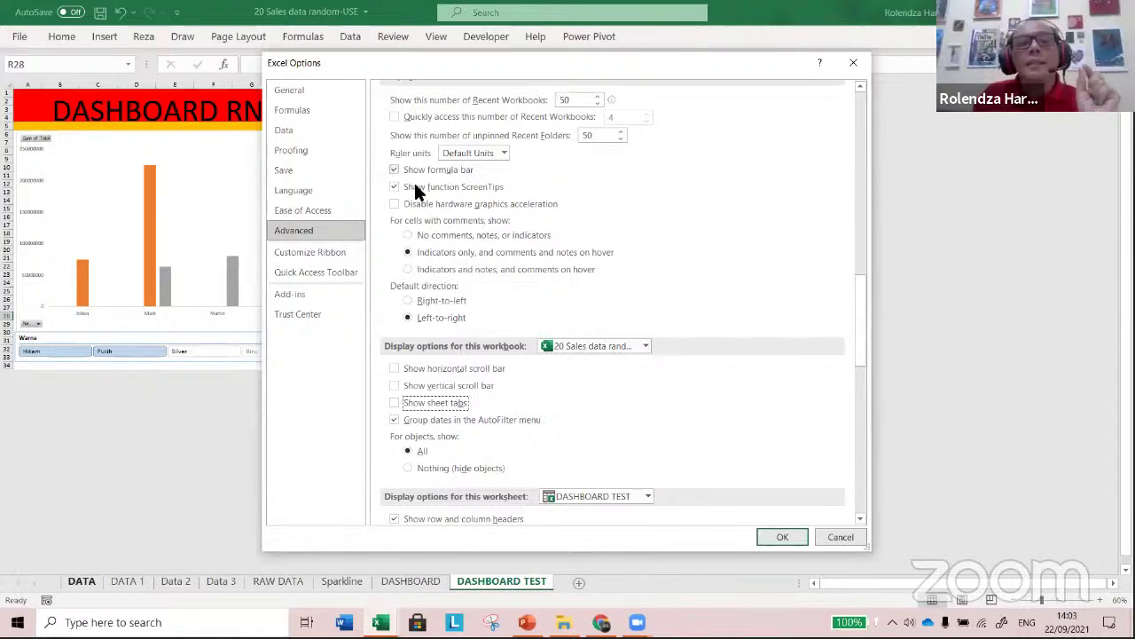
{"action": "left_click", "coordinate": [774, 530]}
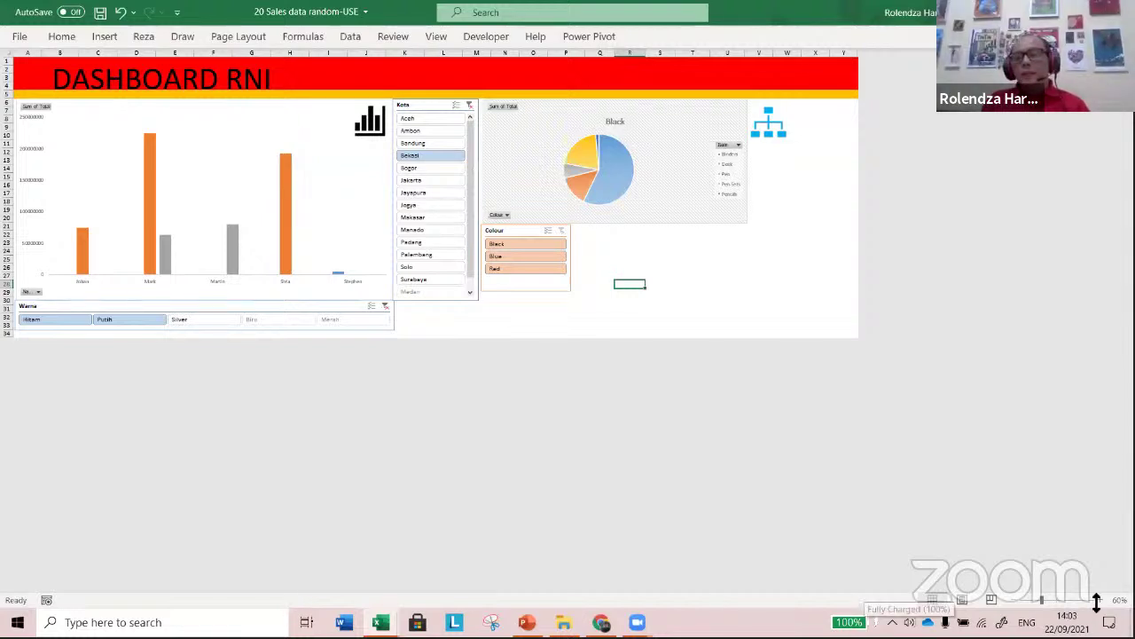
- Filter the column chart with the Kota slicer, trying Manado, Makasar and Ambon in turn and ending on Bogor
{"action": "left_click", "coordinate": [1100, 600]}
{"action": "left_click", "coordinate": [1100, 601]}
{"action": "left_click", "coordinate": [1100, 600]}
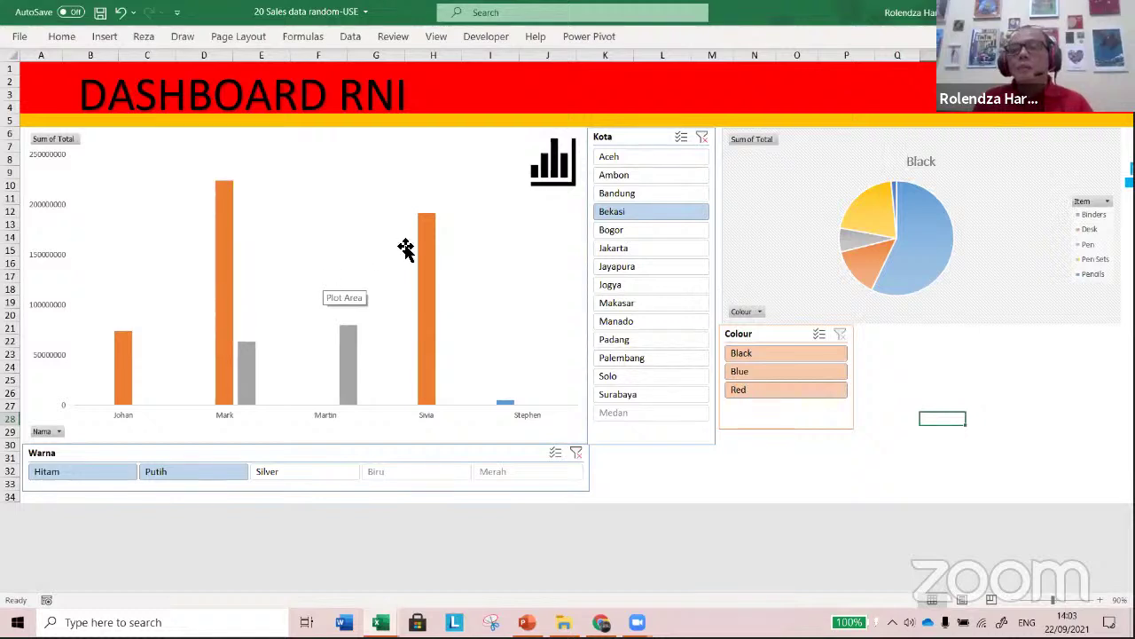
{"action": "left_click", "coordinate": [704, 320]}
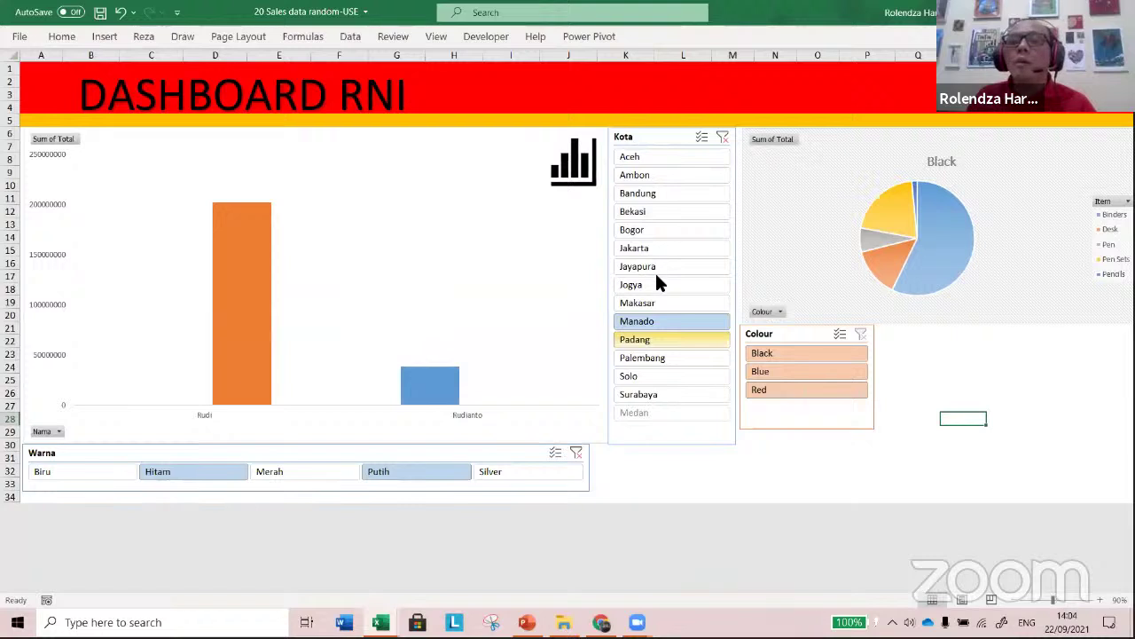
{"action": "left_click", "coordinate": [656, 299]}
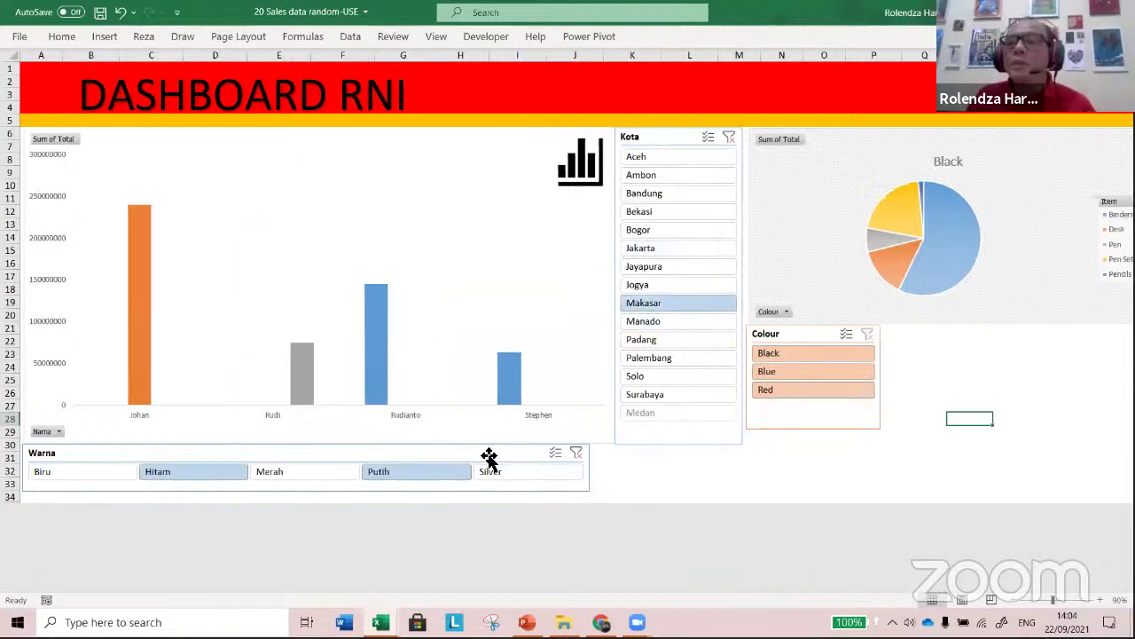
{"action": "left_click", "coordinate": [489, 456]}
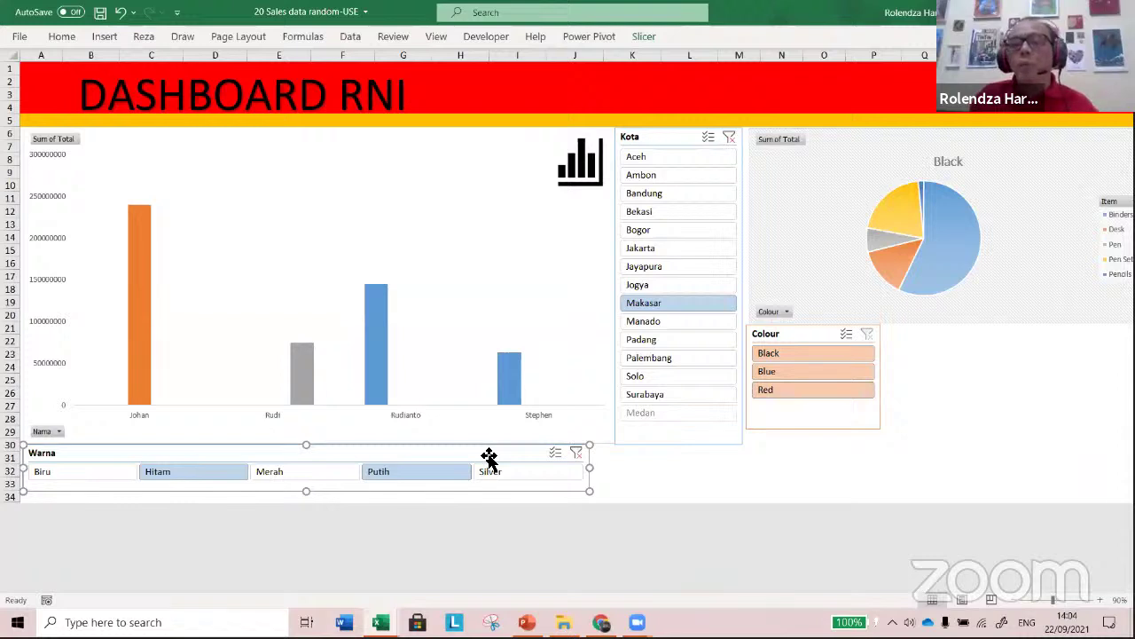
{"action": "left_click", "coordinate": [665, 176]}
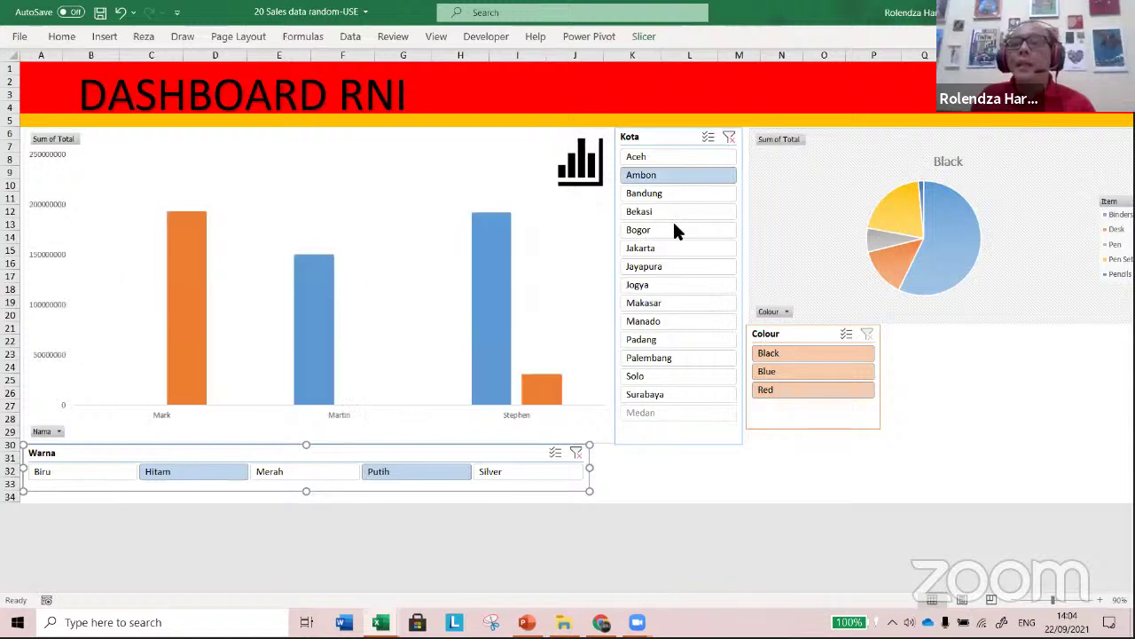
{"action": "left_click", "coordinate": [674, 230]}
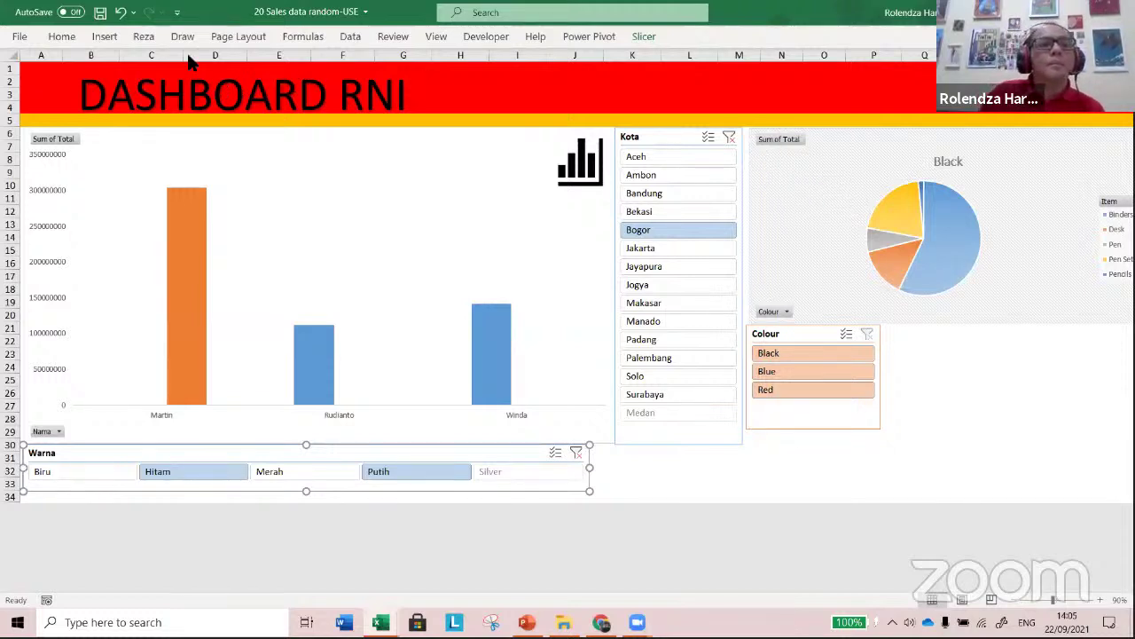
{"action": "left_click", "coordinate": [63, 35]}
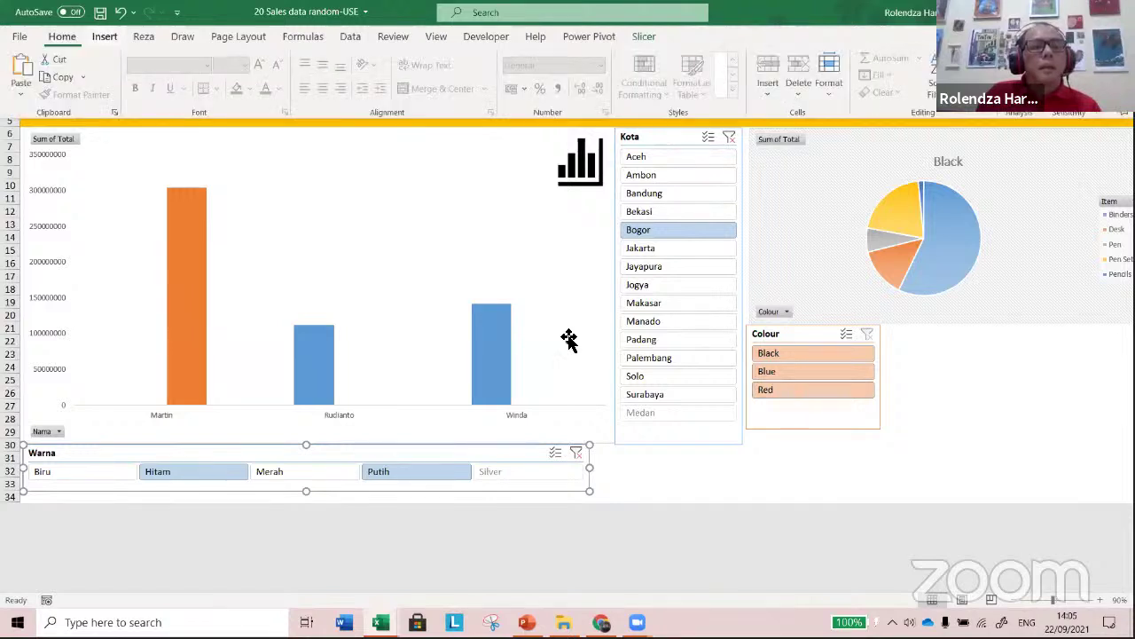
{"action": "left_click", "coordinate": [702, 469]}
{"action": "left_click", "coordinate": [702, 469]}
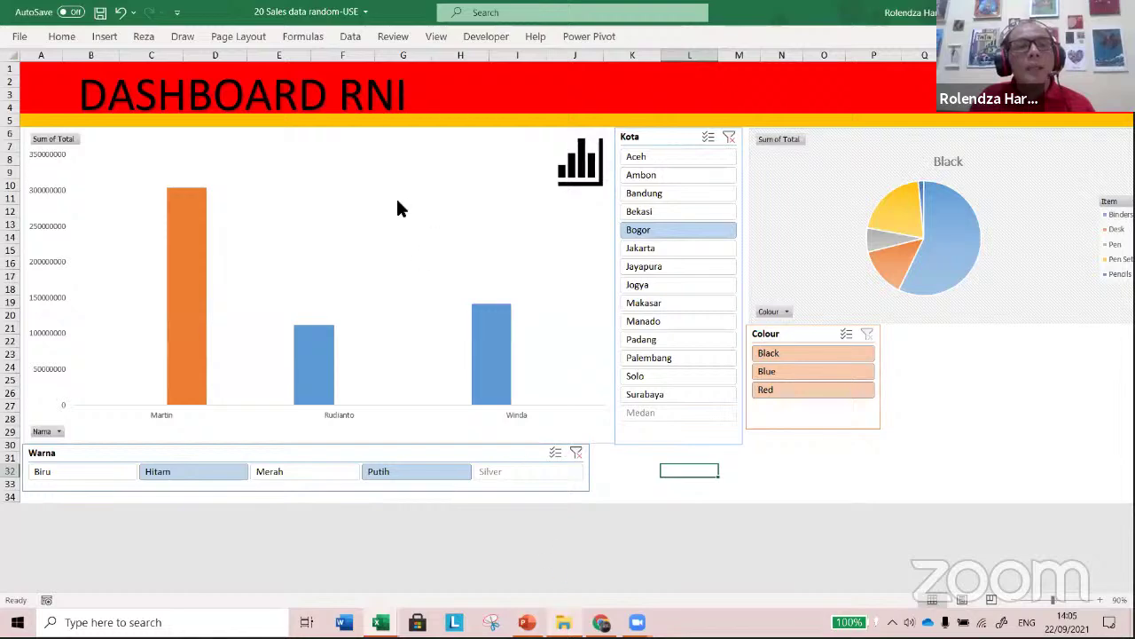
- Switch to File Explorer and open the workbook 4.0 FORMUPDATE 2010 v 2.2 from the Proxis folder
{"action": "key", "text": "alt+Tab"}
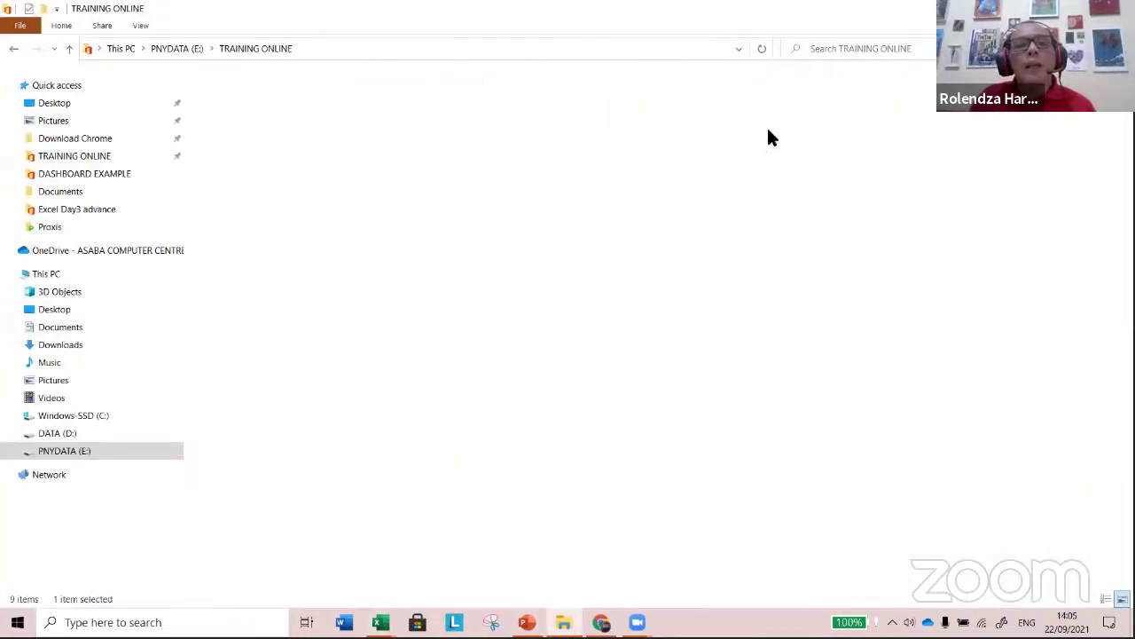
{"action": "key", "text": "Return"}
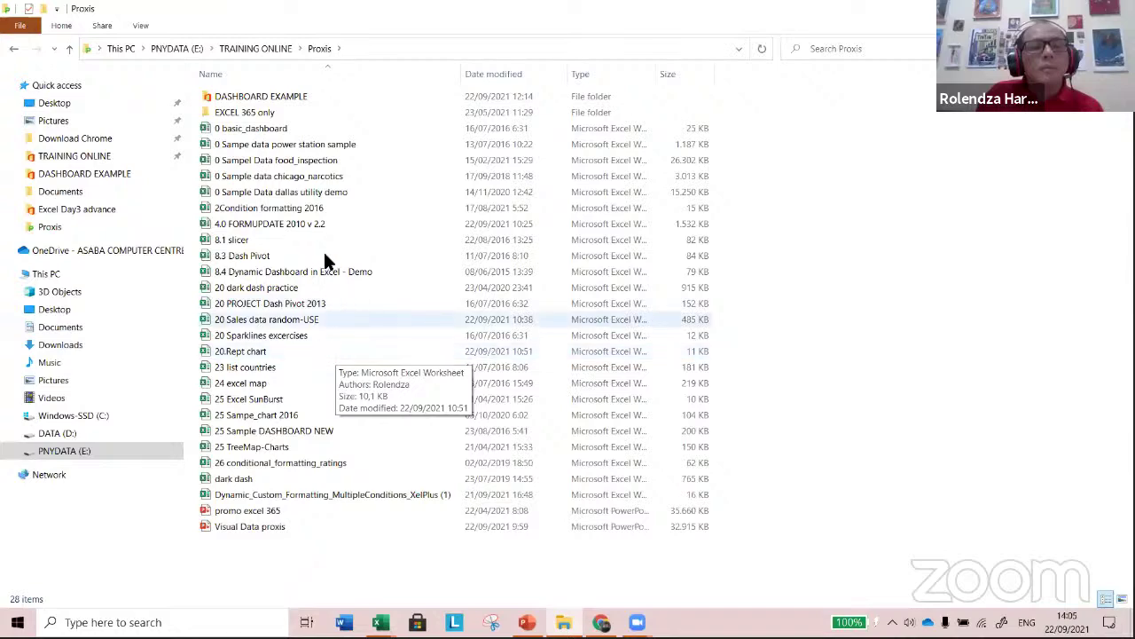
{"action": "double_click", "coordinate": [313, 227]}
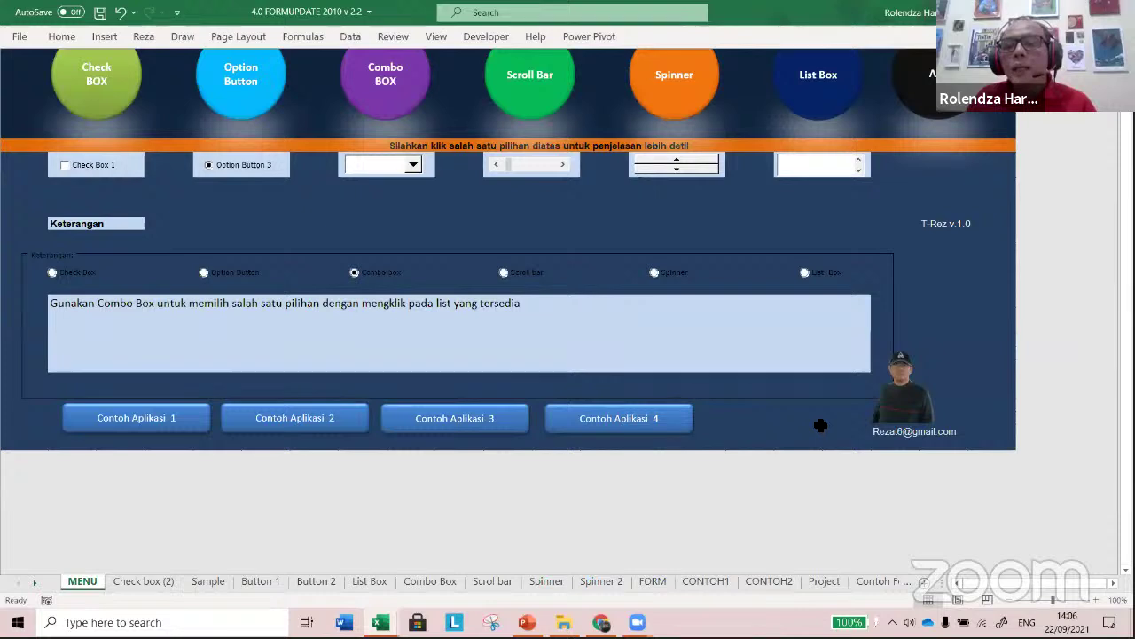
- Go to the DASH worksheet of the form controls workbook
{"action": "left_click", "coordinate": [34, 583]}
{"action": "left_click", "coordinate": [33, 585]}
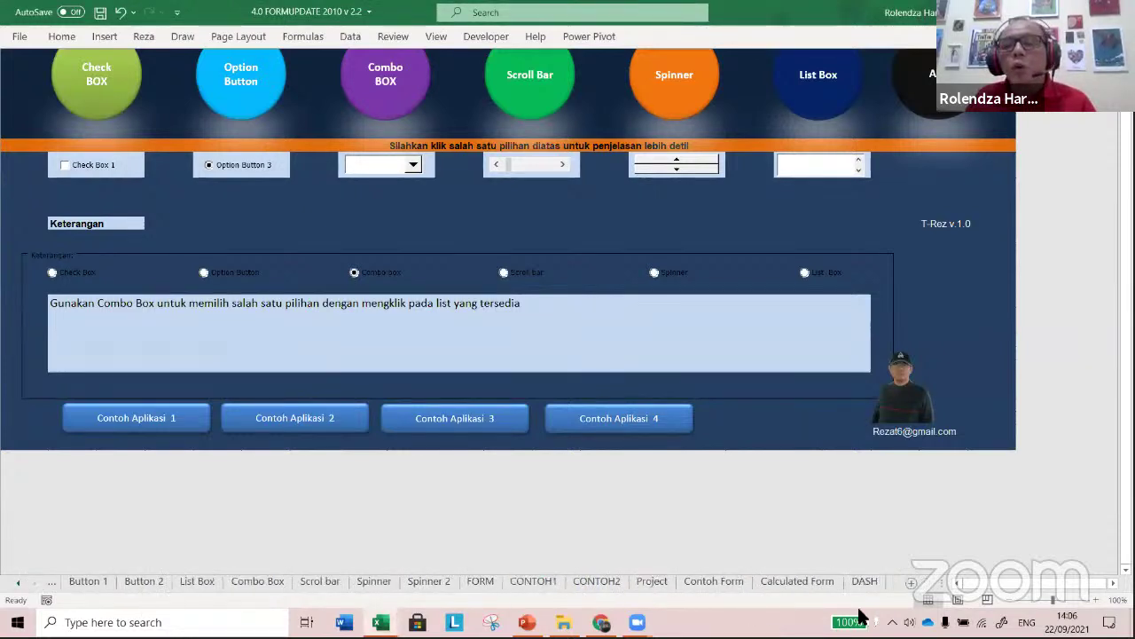
{"action": "left_click", "coordinate": [858, 581]}
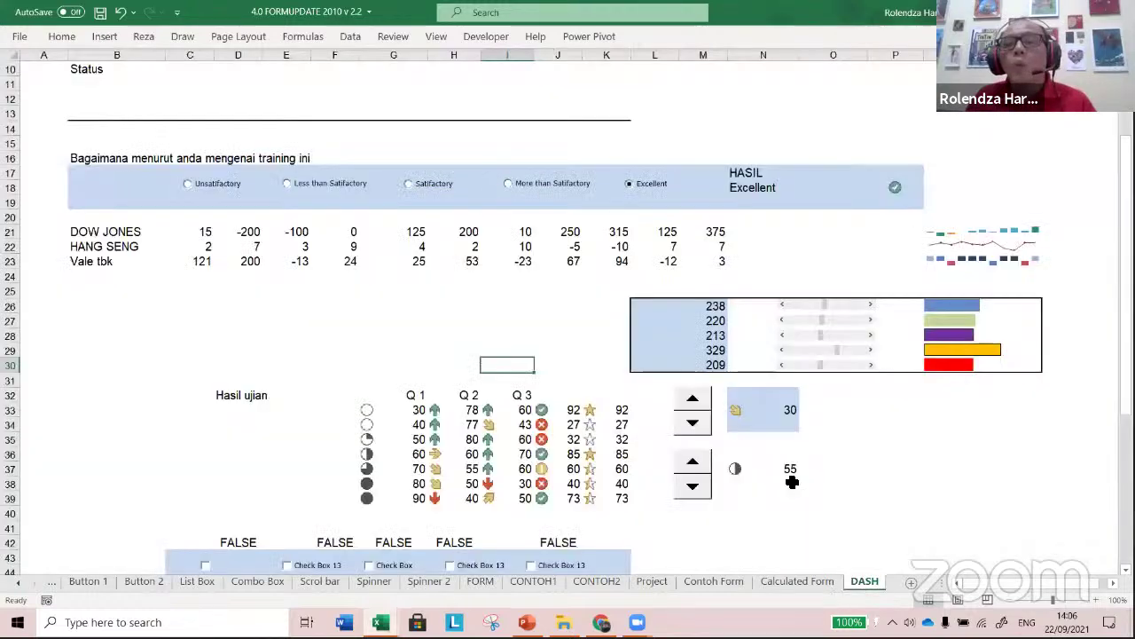
- Bring up the Customize Ribbon options and review where Developer is enabled in the Main Tabs list
{"action": "left_click", "coordinate": [472, 42]}
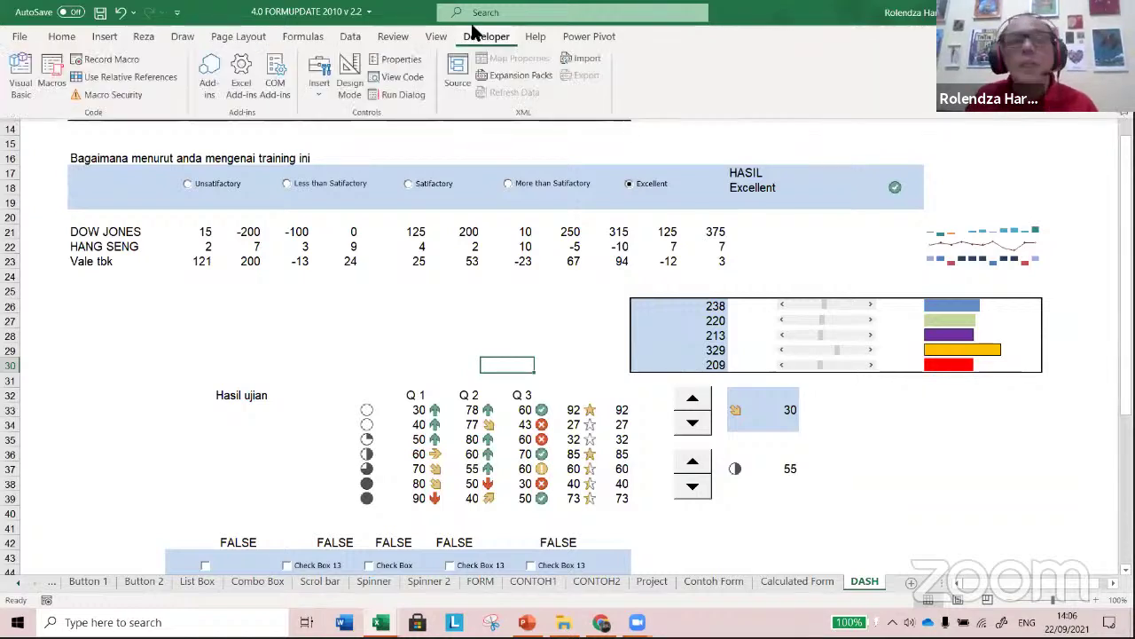
{"action": "left_click", "coordinate": [19, 38]}
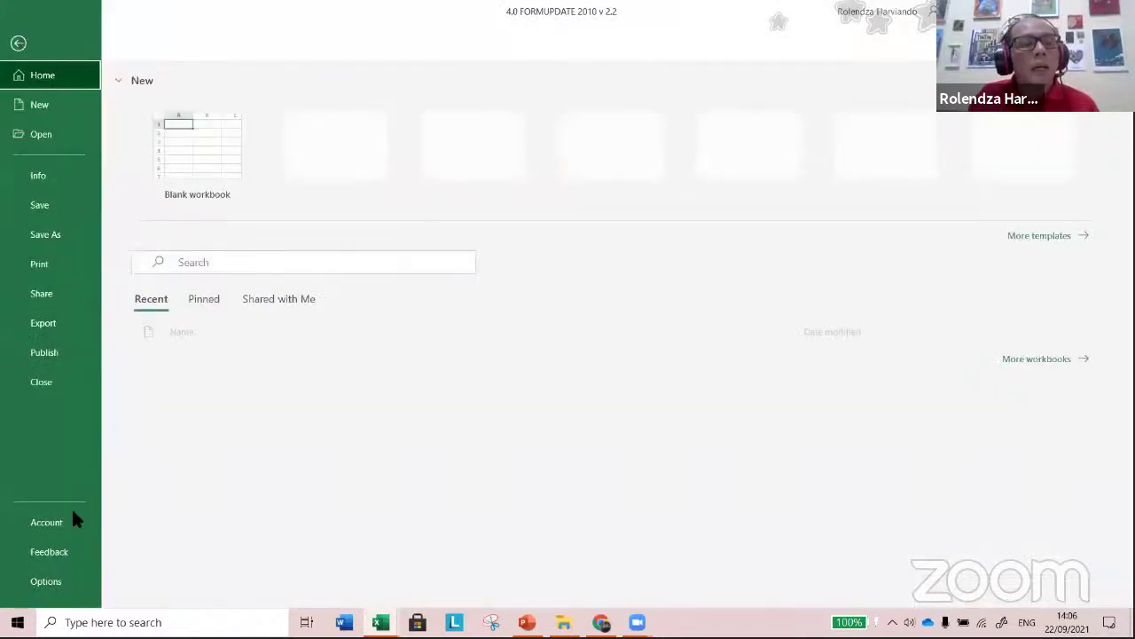
{"action": "left_click", "coordinate": [64, 579]}
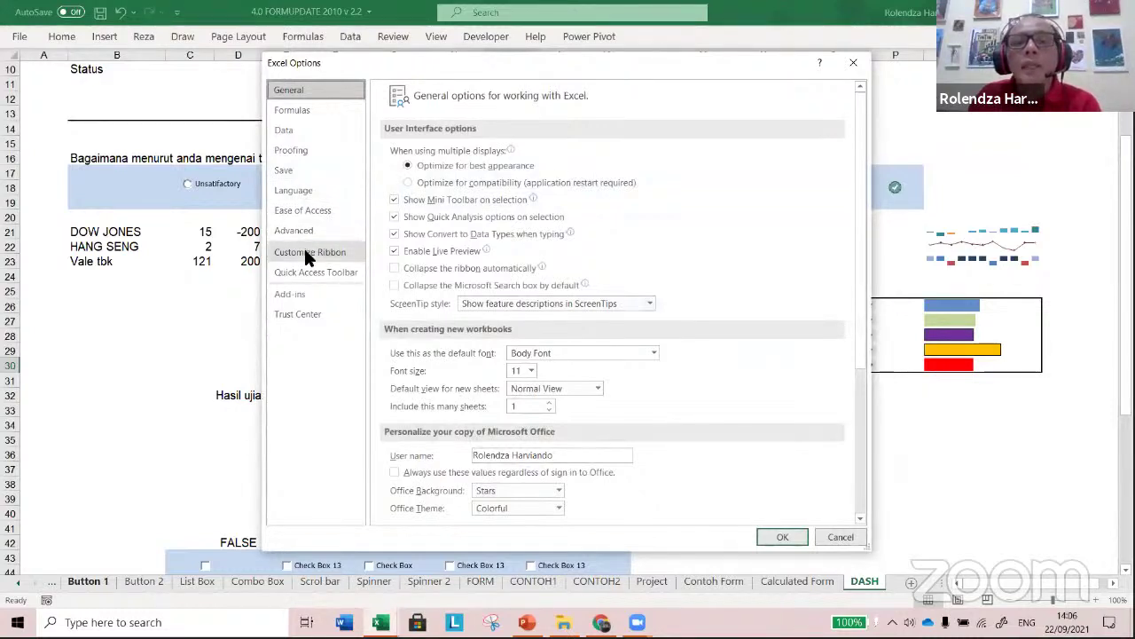
{"action": "left_click", "coordinate": [306, 251]}
{"action": "left_click_drag", "start_coordinate": [586, 74], "coordinate": [468, 61]}
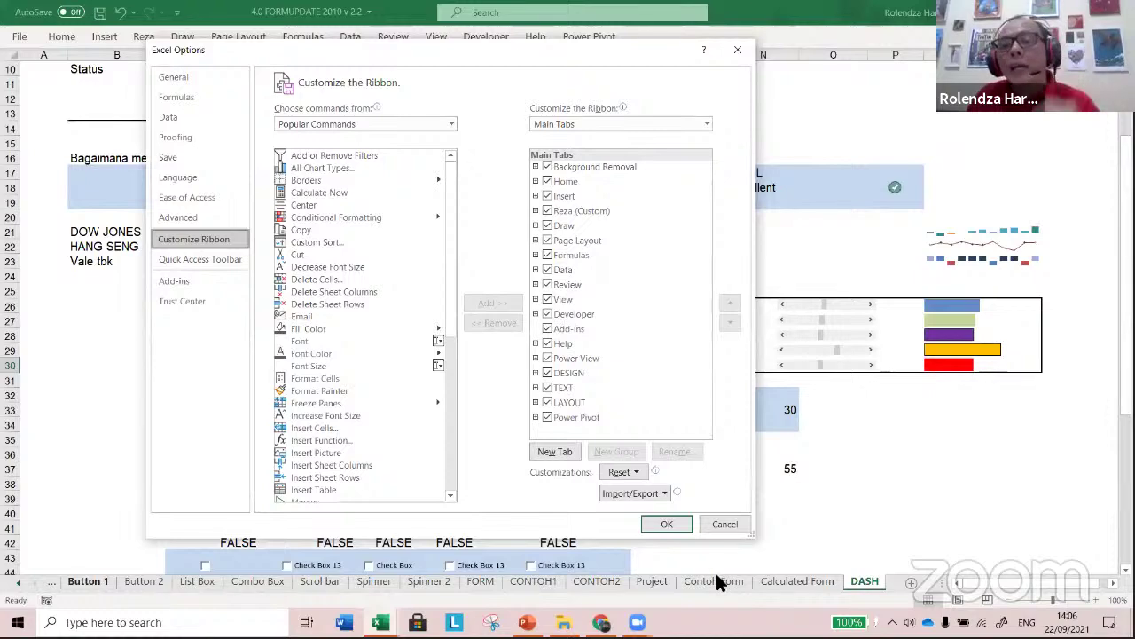
- Keep the ribbon expanded on the Developer commands and review the insertable Form Controls and ActiveX Controls
{"action": "left_click", "coordinate": [477, 32]}
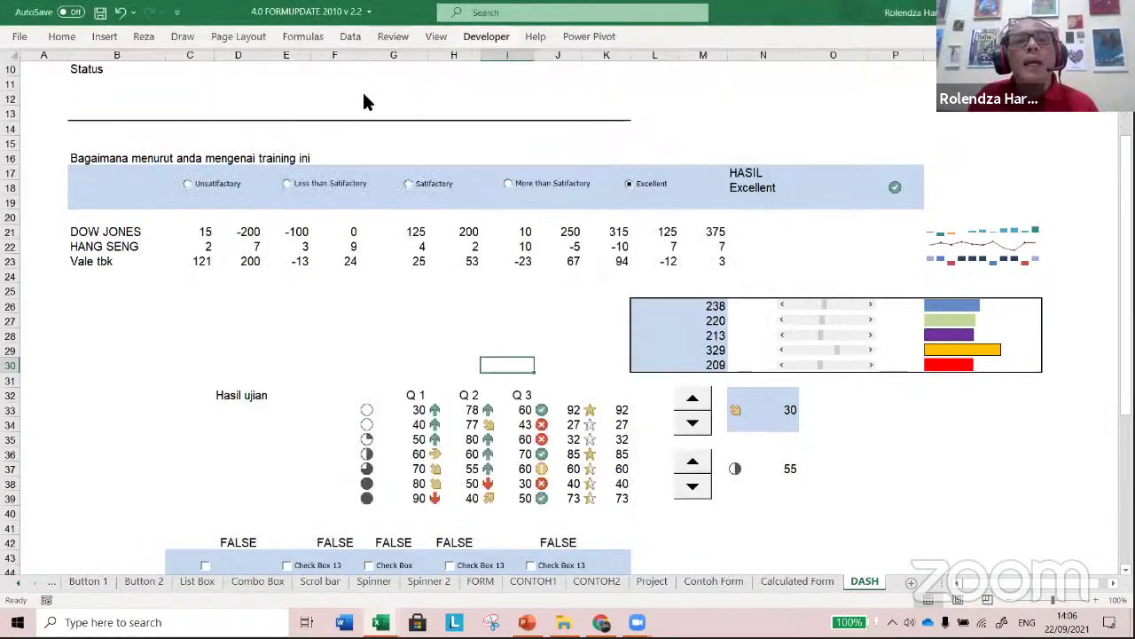
{"action": "key", "text": "ctrl+F1"}
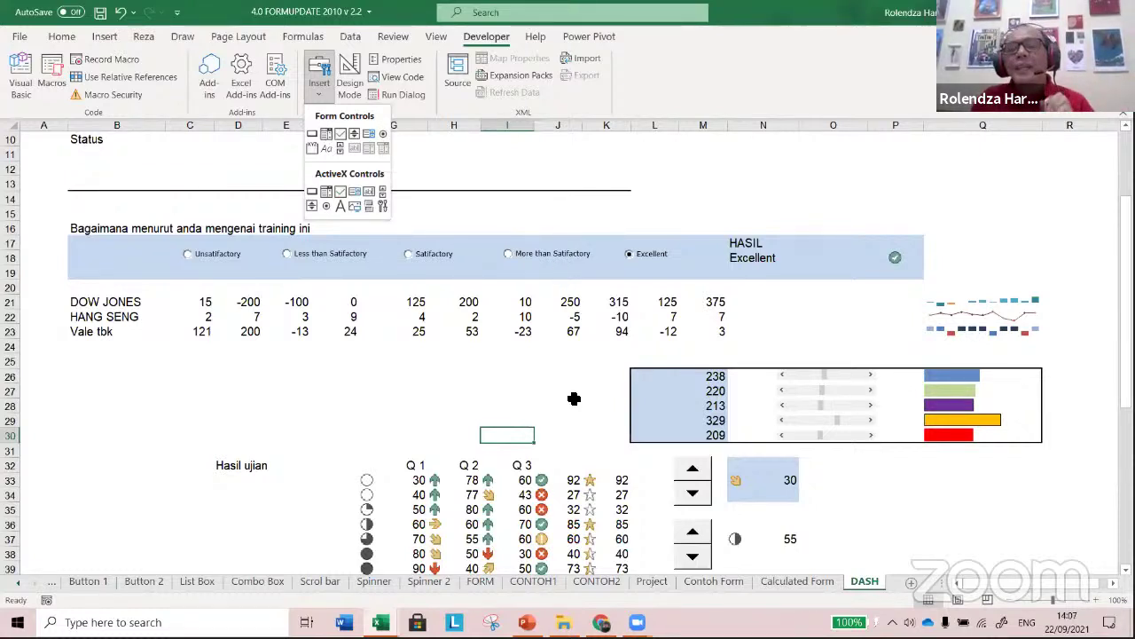
{"action": "left_click", "coordinate": [635, 343]}
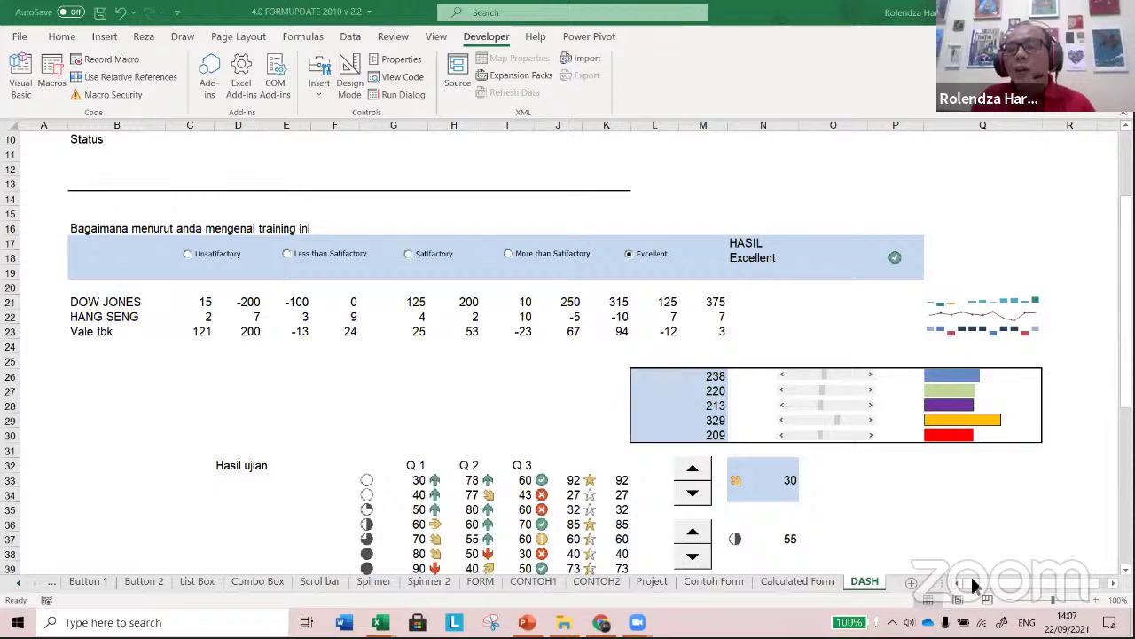
- Adjust the in-cell bars with their scroll bar controls, setting row 26 to 280 and row 27 to 336
{"action": "left_click", "coordinate": [1007, 587]}
{"action": "scroll", "coordinate": [1007, 587], "scroll_direction": "right", "scroll_amount": 1}
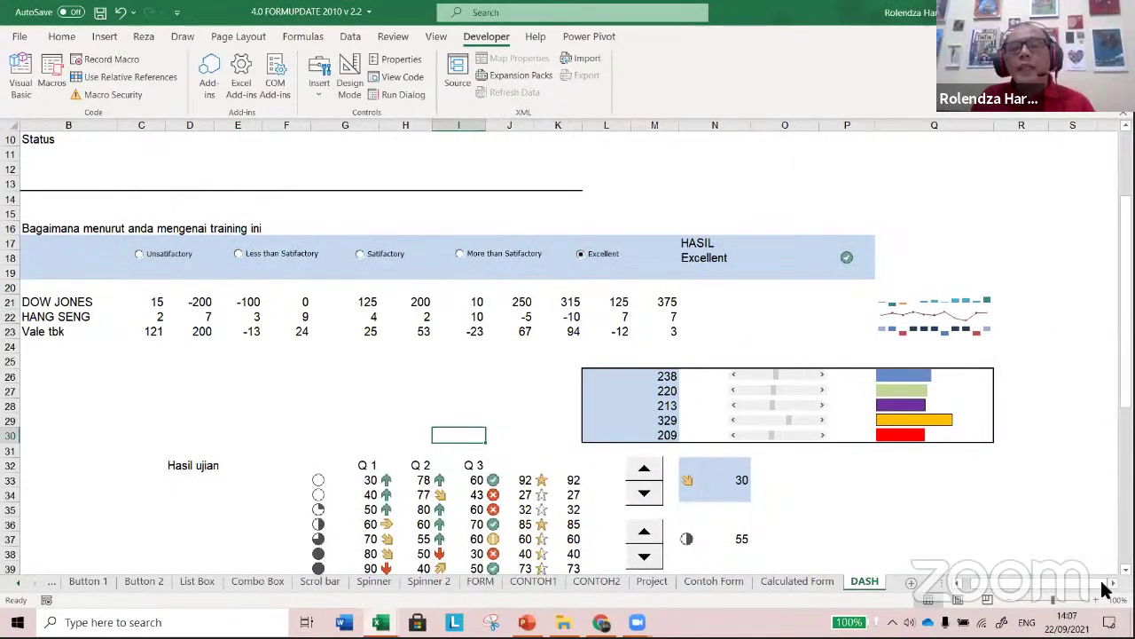
{"action": "scroll", "coordinate": [620, 386], "scroll_direction": "right", "scroll_amount": 3}
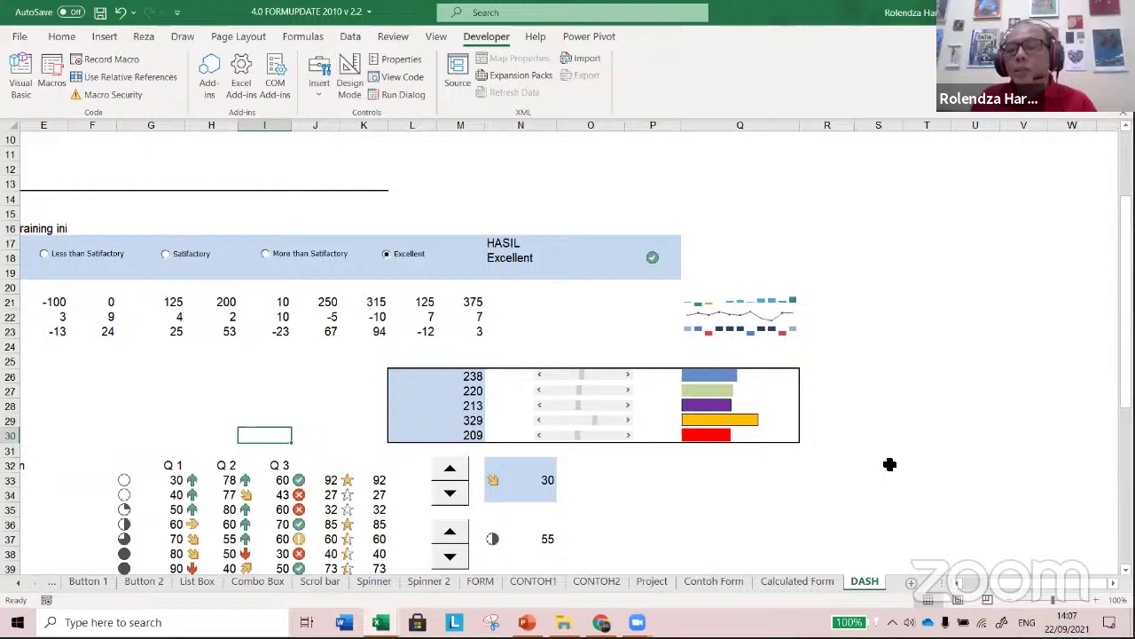
{"action": "left_click", "coordinate": [1097, 599]}
{"action": "left_click", "coordinate": [1096, 600]}
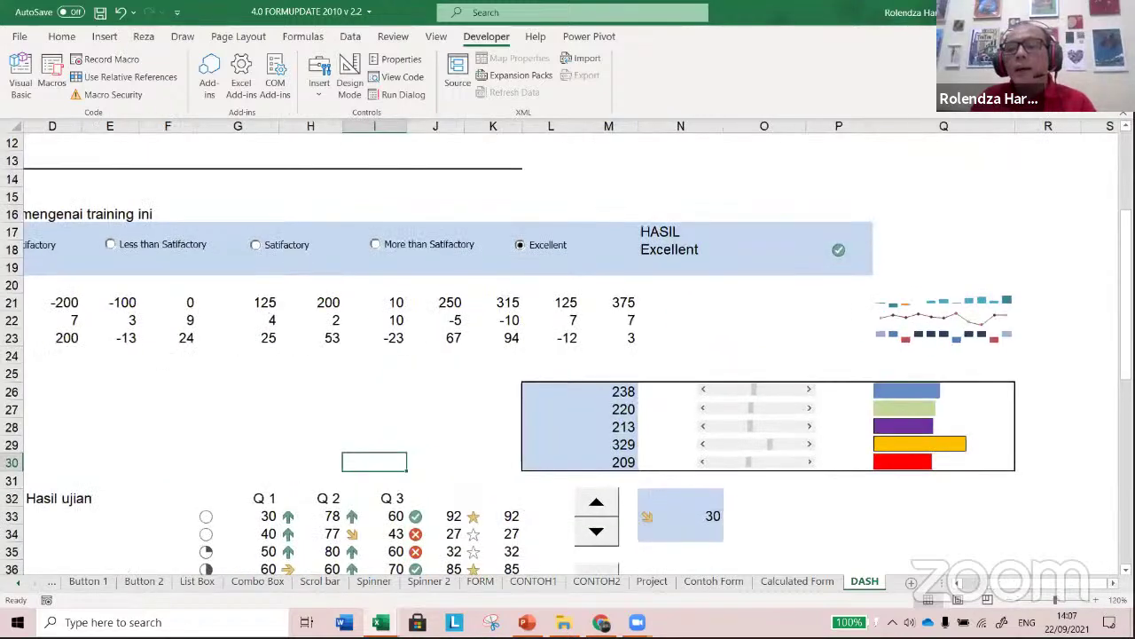
{"action": "scroll", "coordinate": [619, 384], "scroll_direction": "right", "scroll_amount": 2}
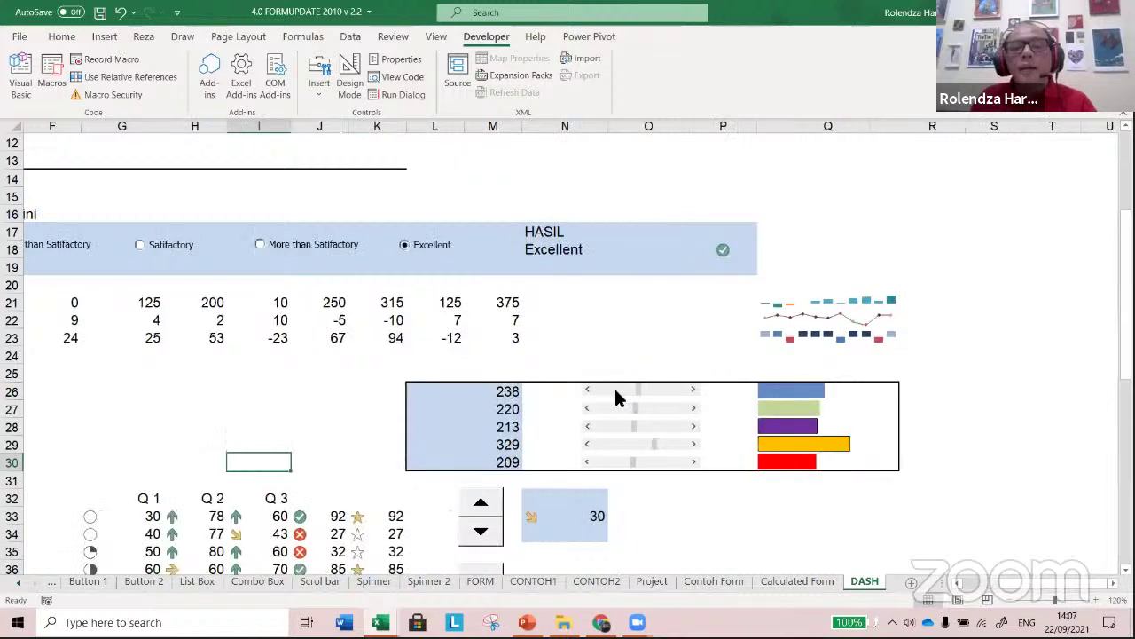
{"action": "left_click_drag", "start_coordinate": [616, 398], "coordinate": [593, 393]}
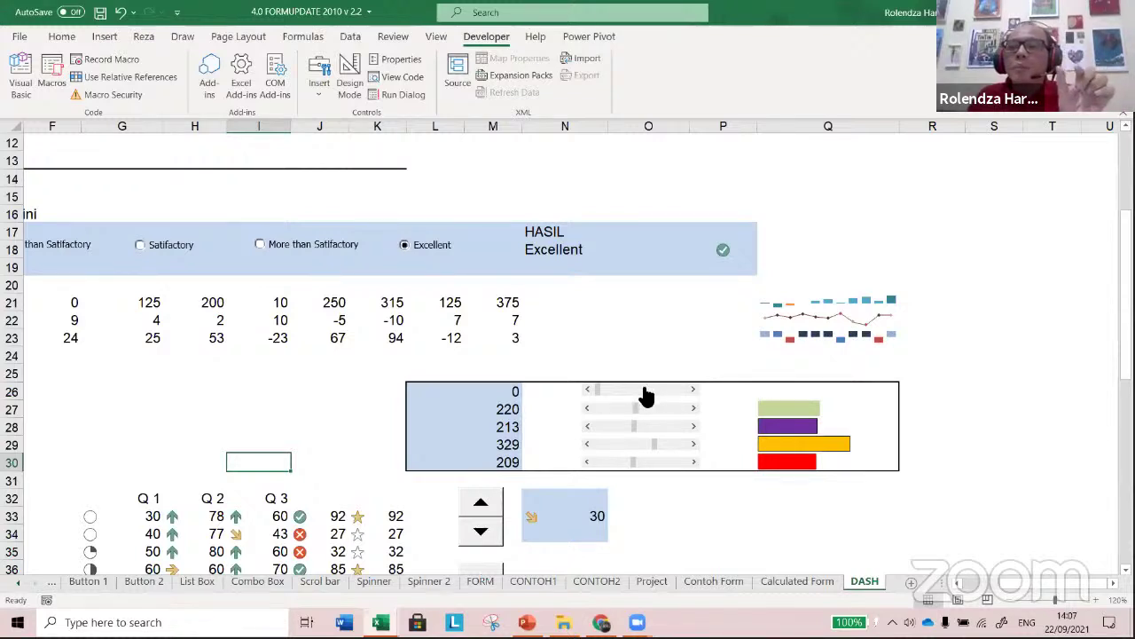
{"action": "left_click_drag", "start_coordinate": [602, 391], "coordinate": [641, 396]}
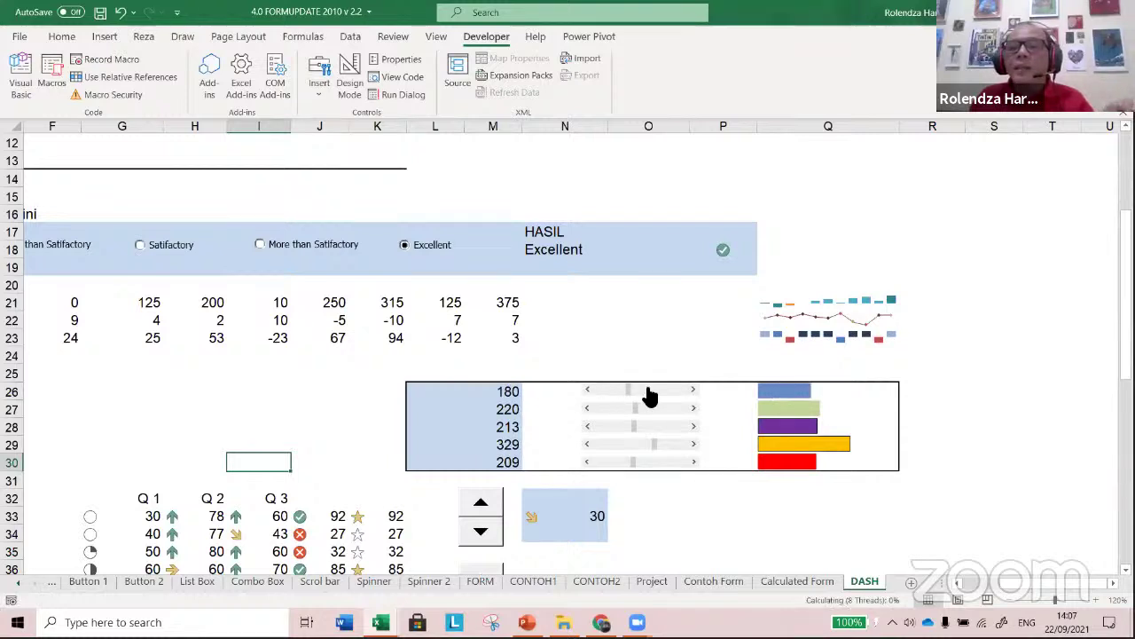
{"action": "left_click", "coordinate": [670, 394]}
{"action": "left_click", "coordinate": [690, 399]}
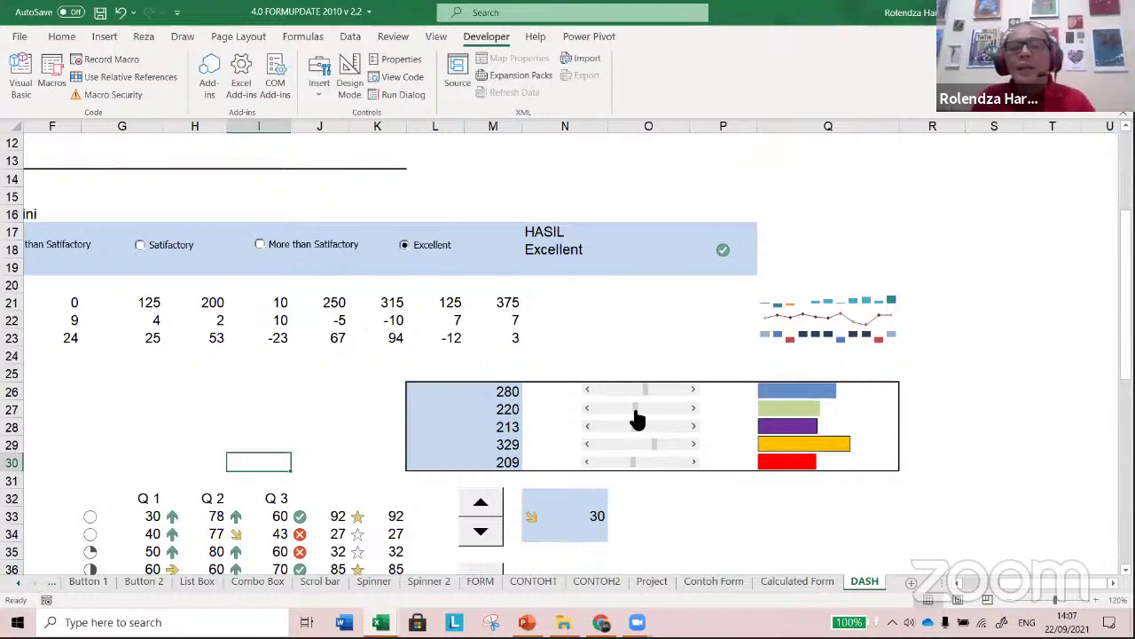
{"action": "left_click", "coordinate": [602, 413]}
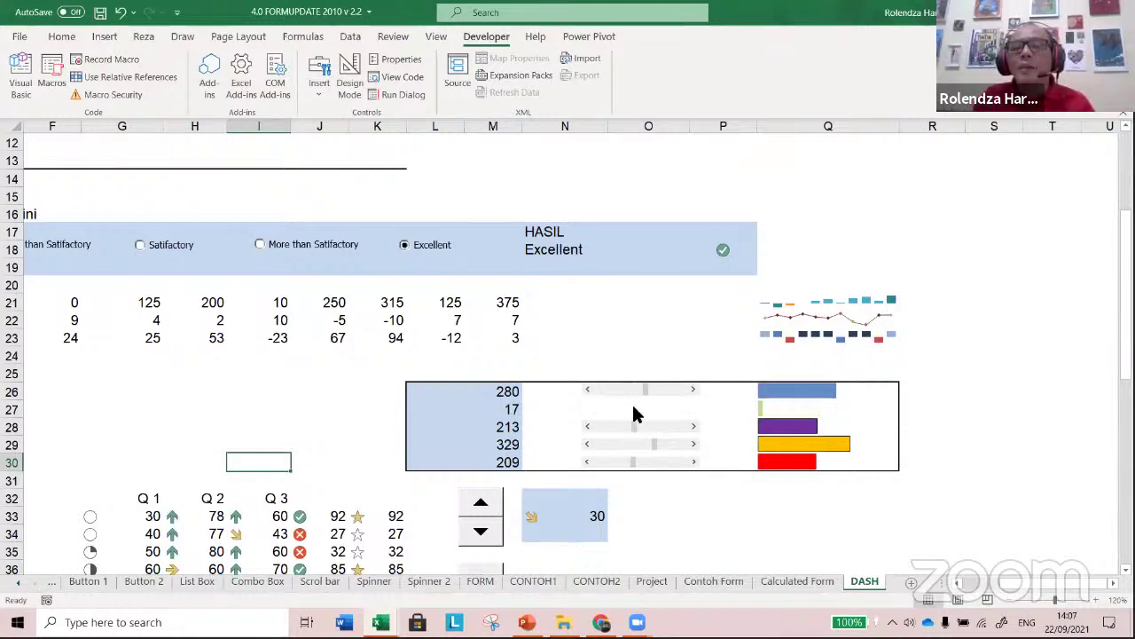
{"action": "left_click_drag", "start_coordinate": [652, 412], "coordinate": [650, 413]}
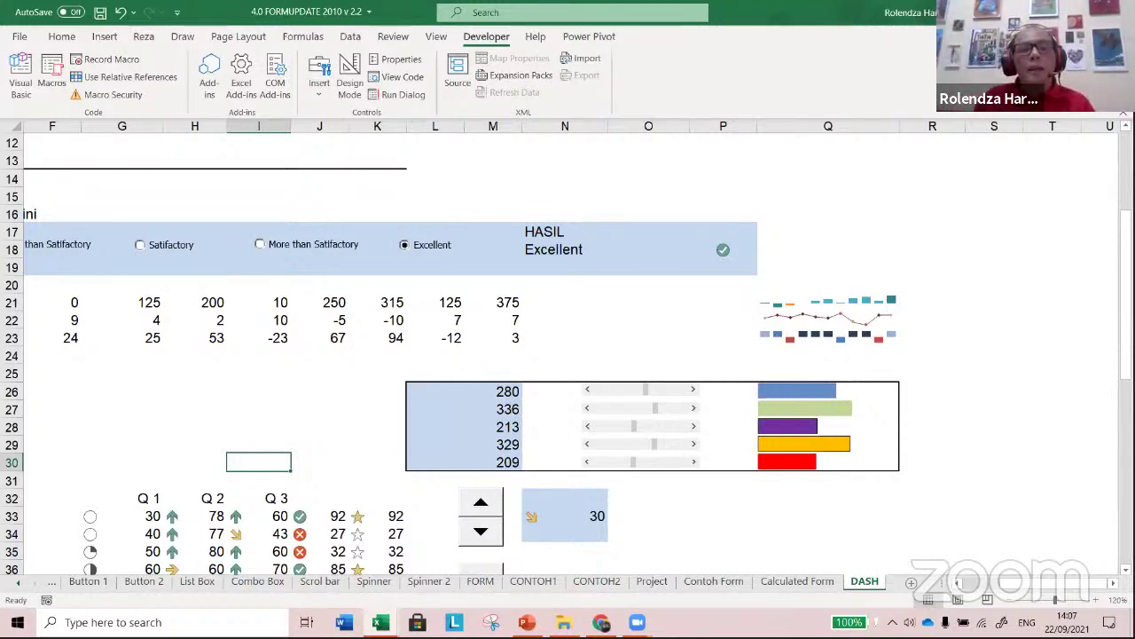
- Test the training survey option buttons in row 18 by choosing Unsatifactory, Less than Satifactory and finally Excellent
{"action": "left_click", "coordinate": [985, 583]}
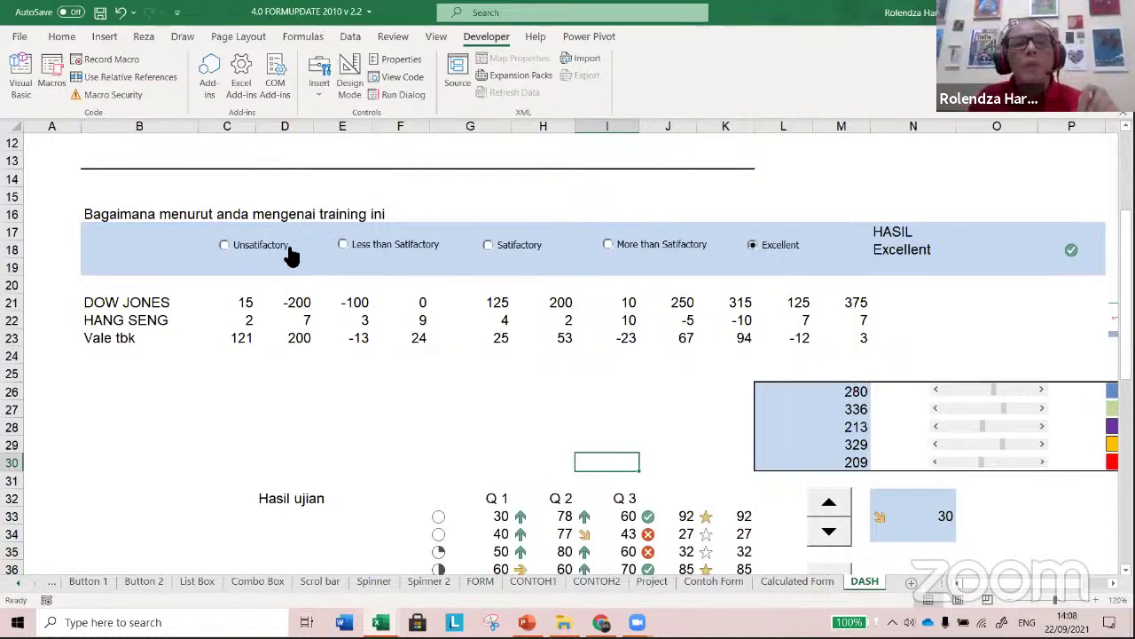
{"action": "left_click", "coordinate": [232, 249]}
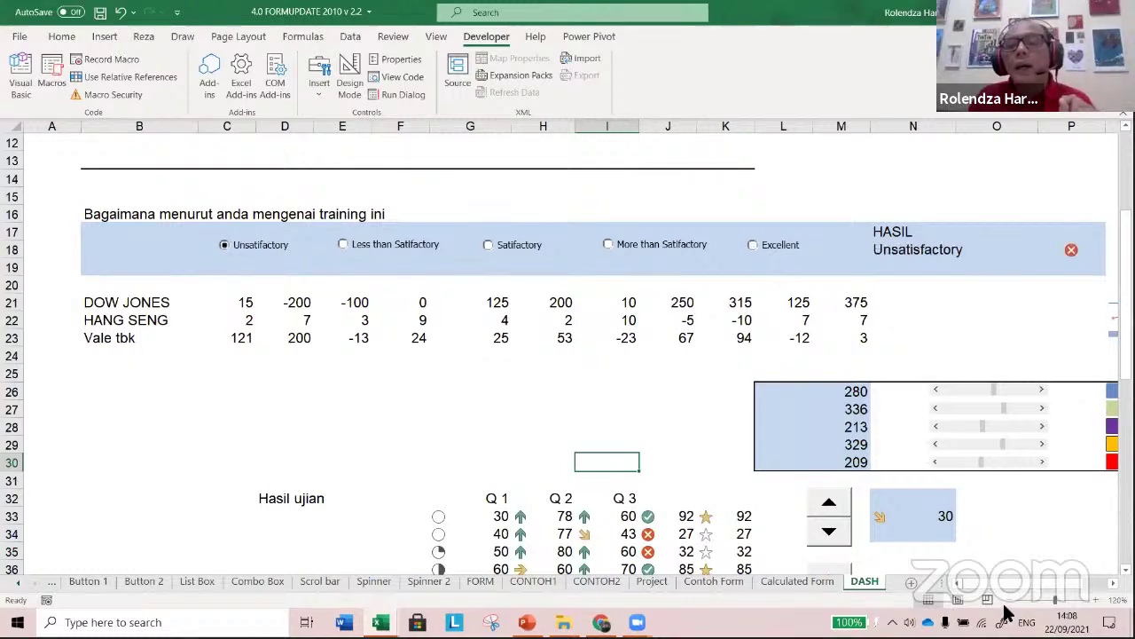
{"action": "scroll", "coordinate": [1031, 587], "scroll_direction": "right", "scroll_amount": 3}
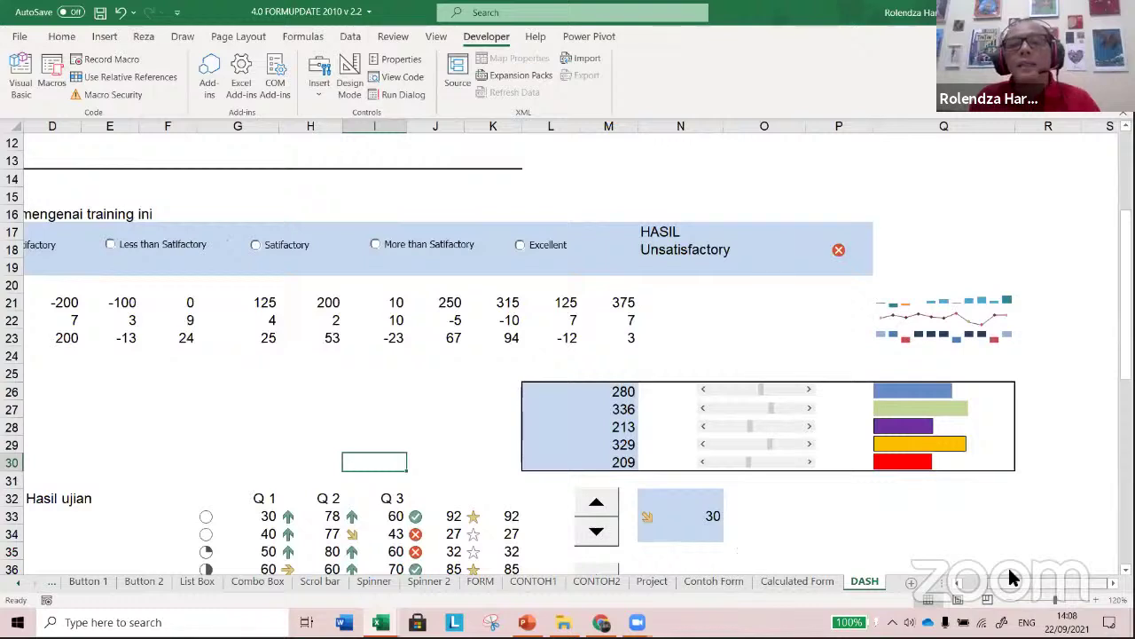
{"action": "left_click", "coordinate": [825, 249]}
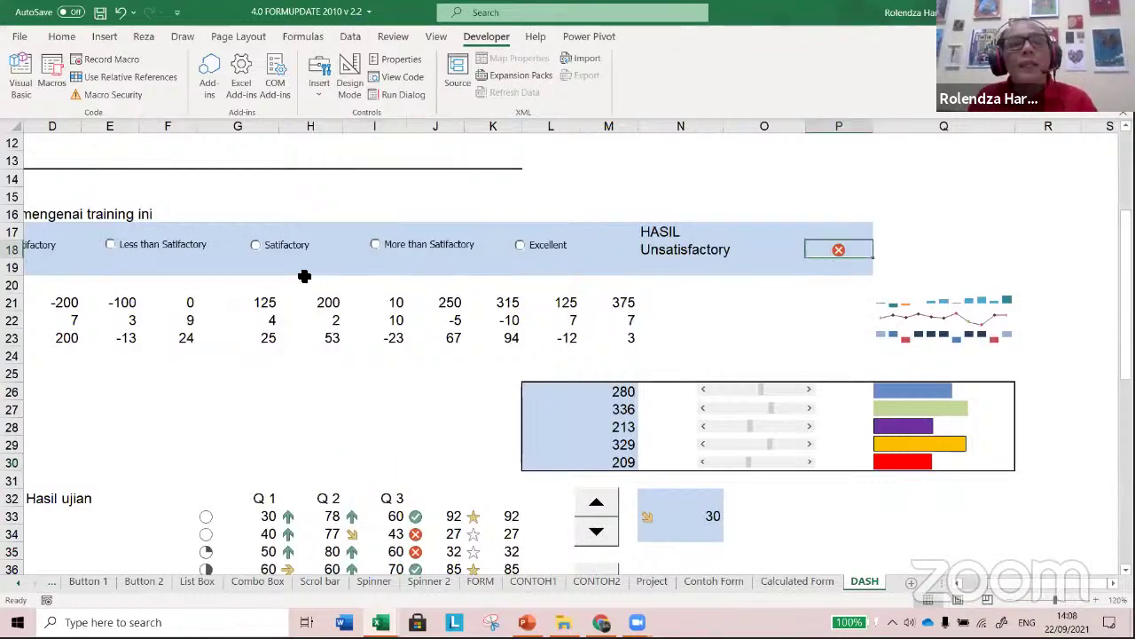
{"action": "left_click", "coordinate": [110, 246]}
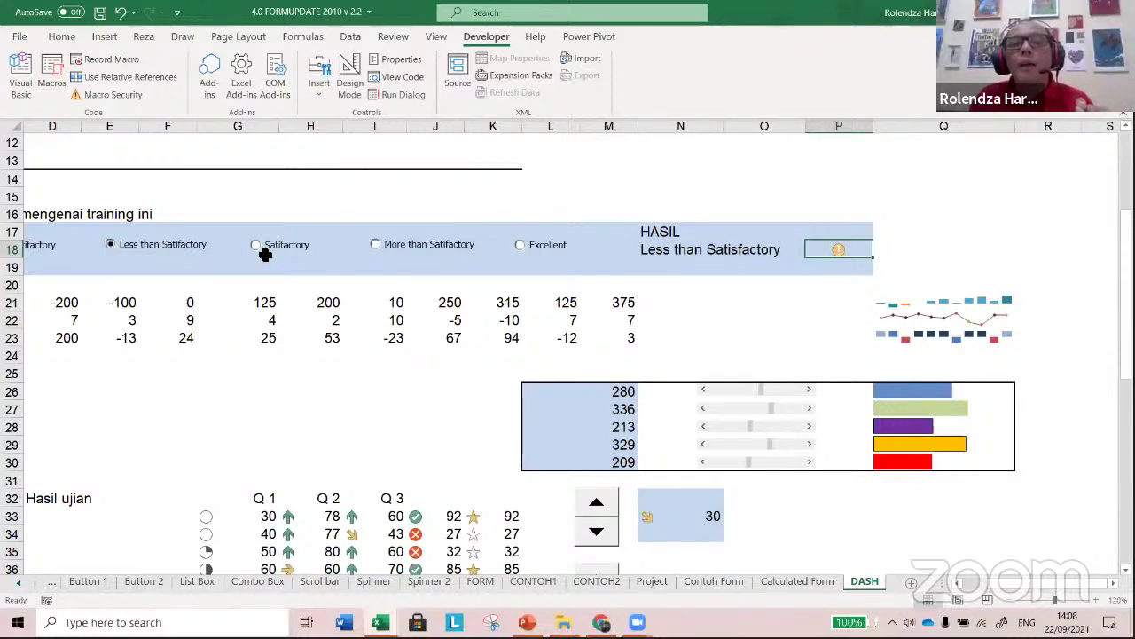
{"action": "left_click", "coordinate": [520, 247]}
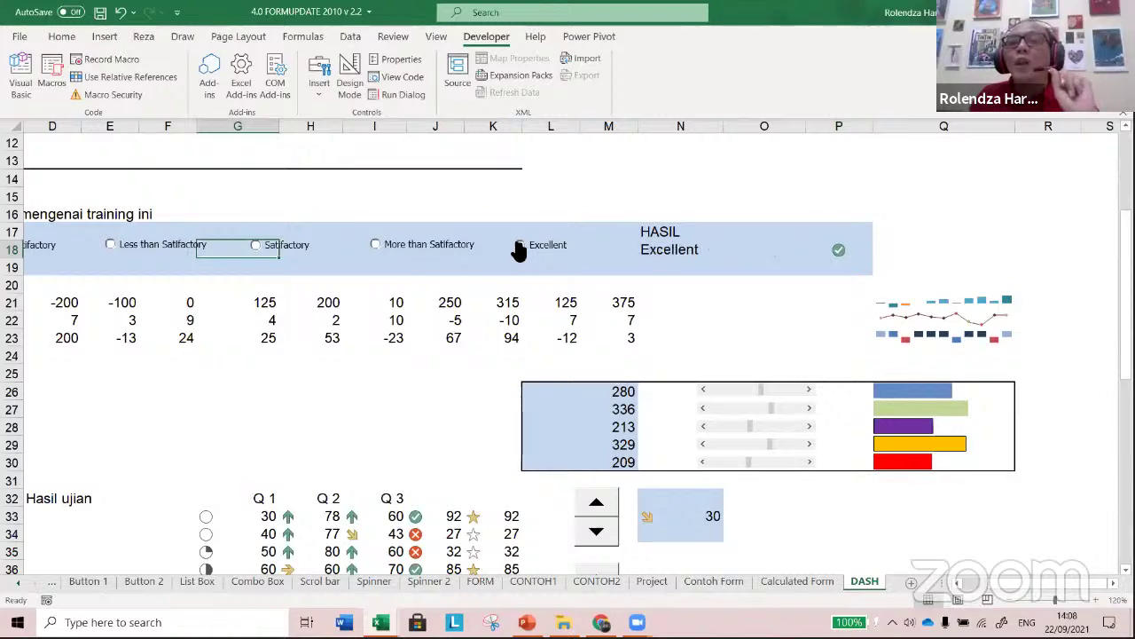
- Test the spin buttons beside Hasil ujian: raise N37 to 85, lower it to 35, and set N33 to 50
{"action": "scroll", "coordinate": [546, 349], "scroll_direction": "down", "scroll_amount": 1}
{"action": "scroll", "coordinate": [546, 348], "scroll_direction": "down", "scroll_amount": 1}
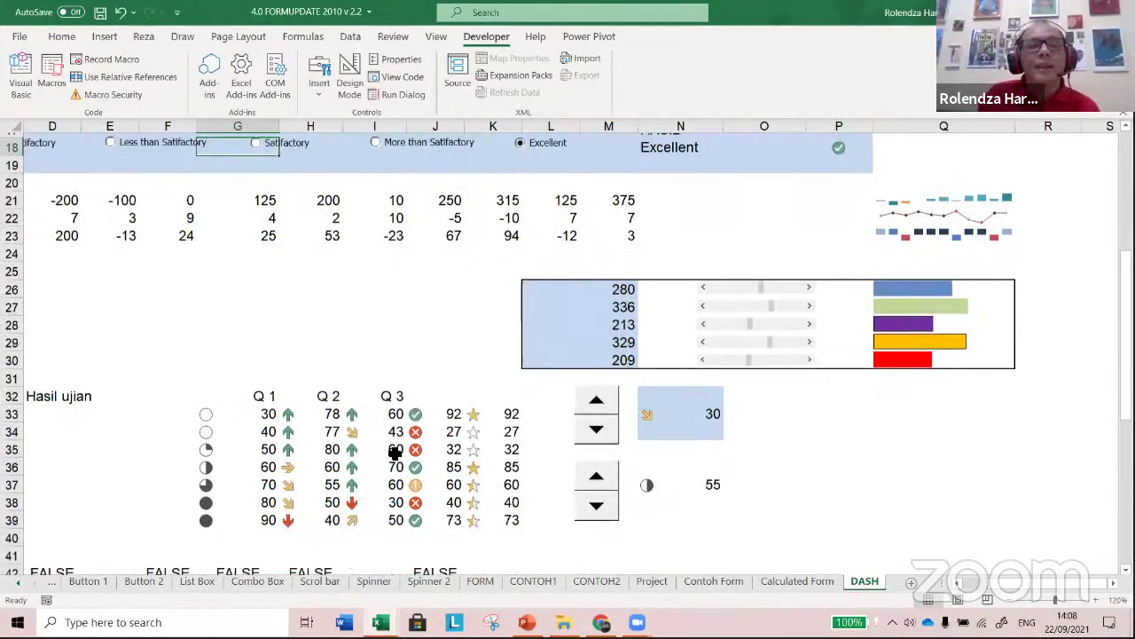
{"action": "scroll", "coordinate": [232, 403], "scroll_direction": "down", "scroll_amount": 1}
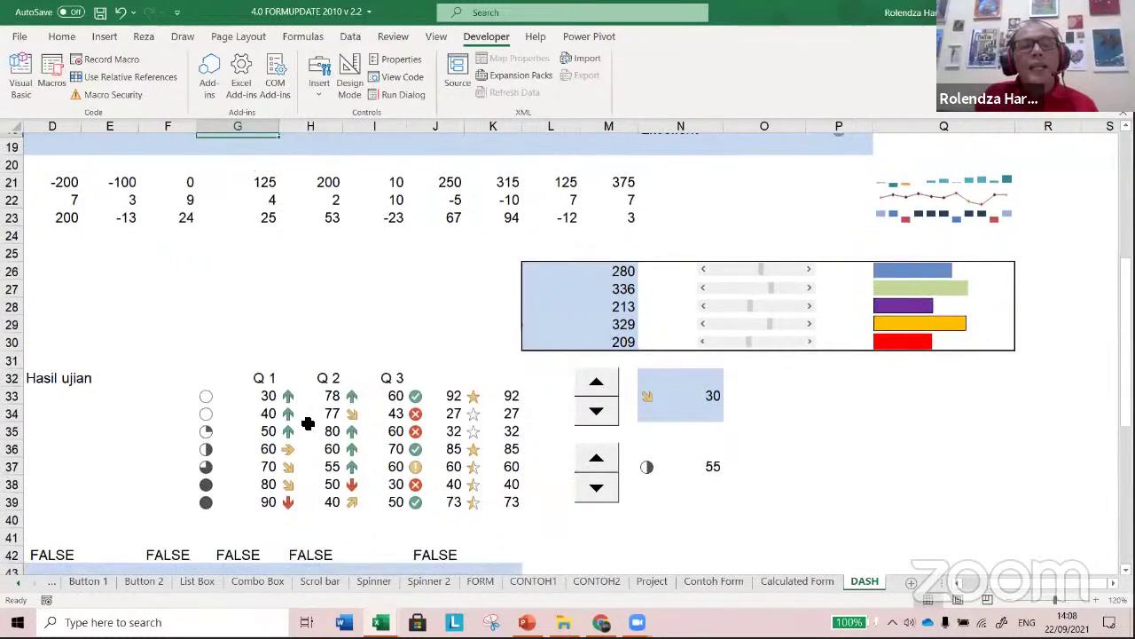
{"action": "left_click", "coordinate": [204, 355]}
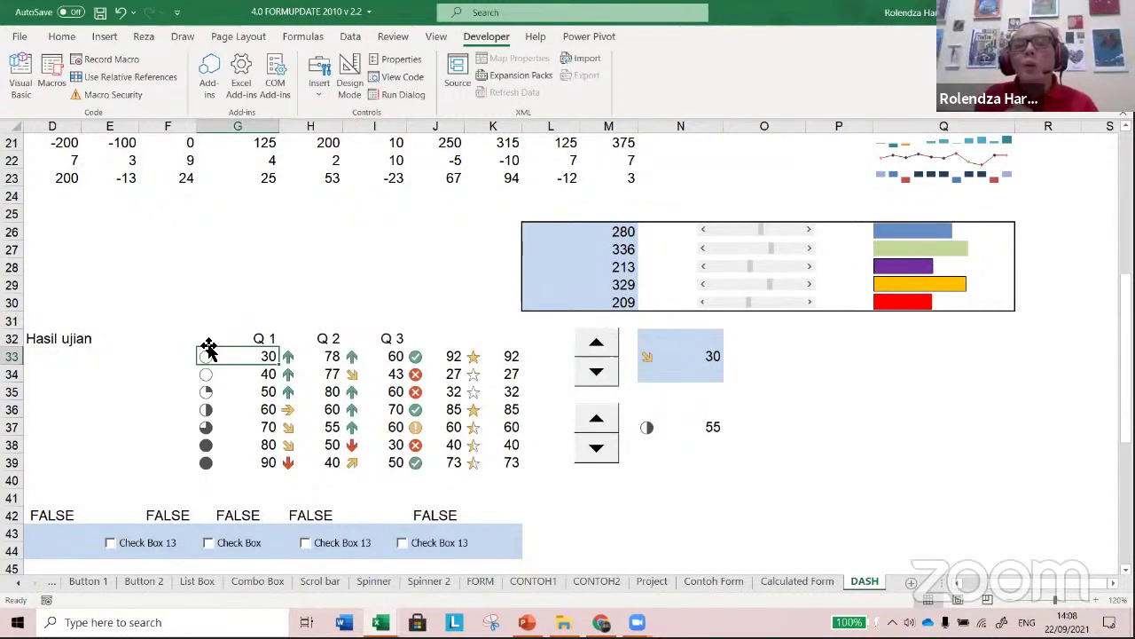
{"action": "left_click", "coordinate": [692, 432]}
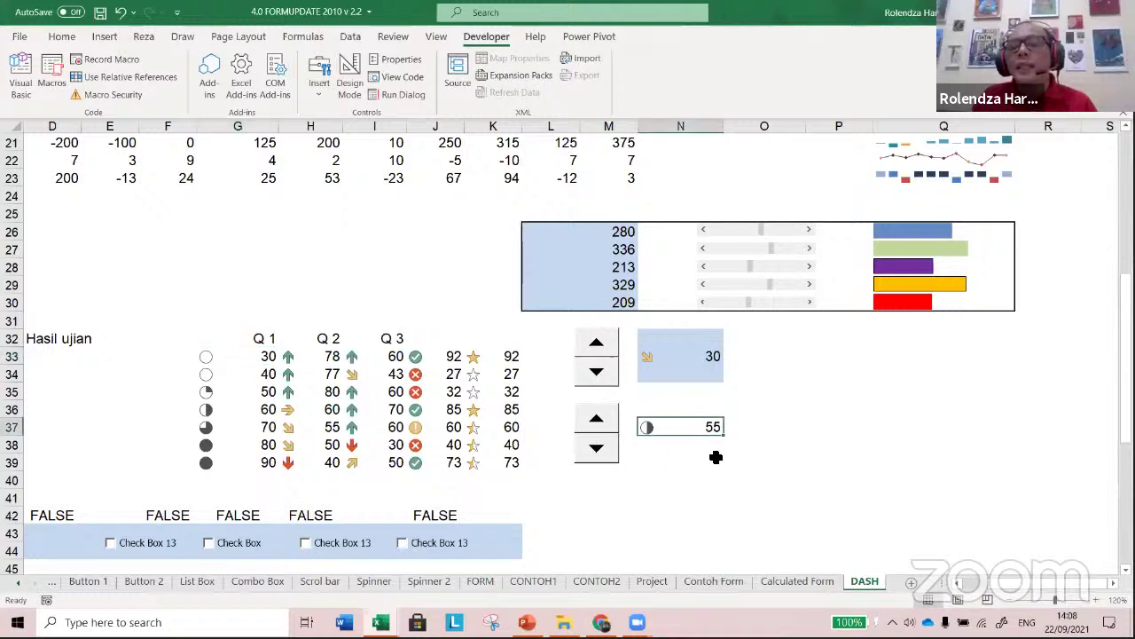
{"action": "left_click", "coordinate": [596, 424]}
{"action": "left_click", "coordinate": [596, 424]}
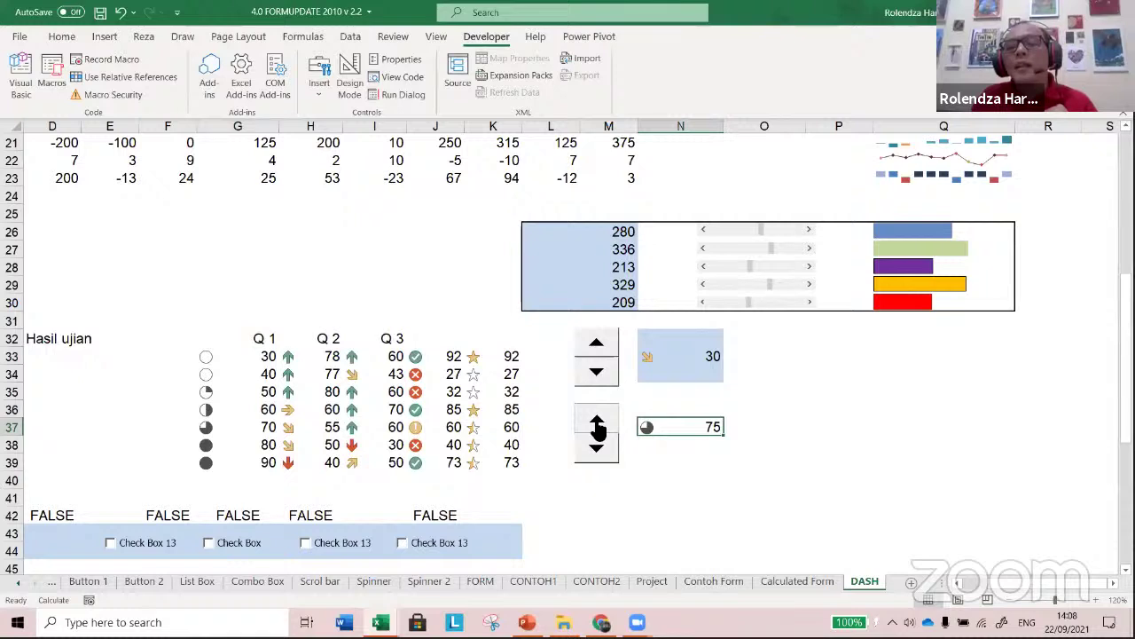
{"action": "left_click", "coordinate": [597, 424]}
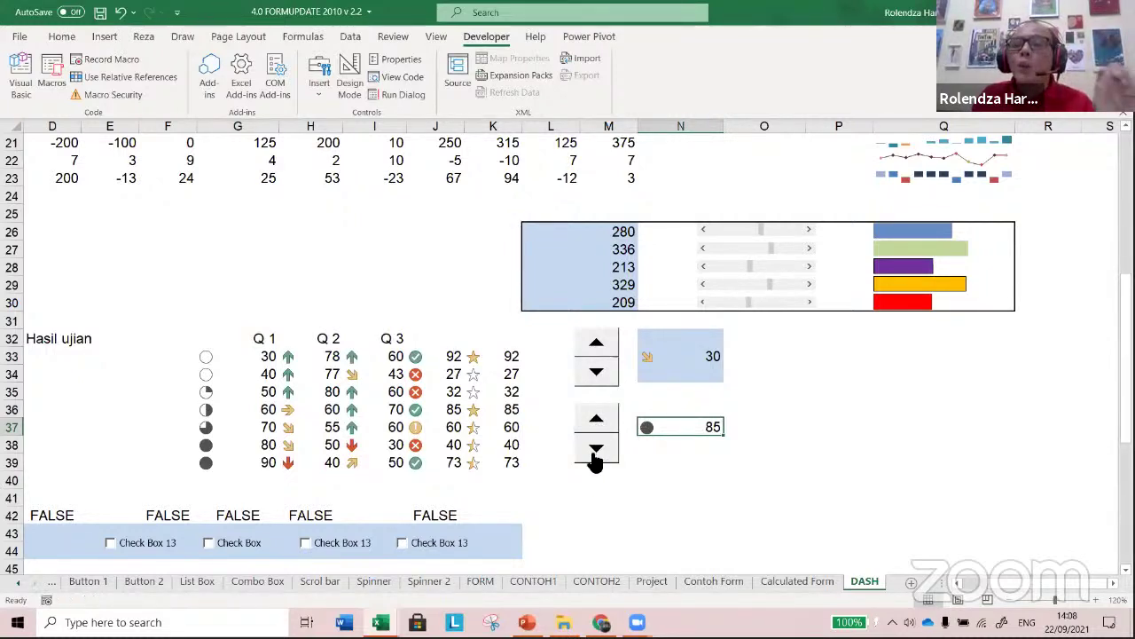
{"action": "left_click", "coordinate": [594, 451]}
{"action": "left_click", "coordinate": [592, 453]}
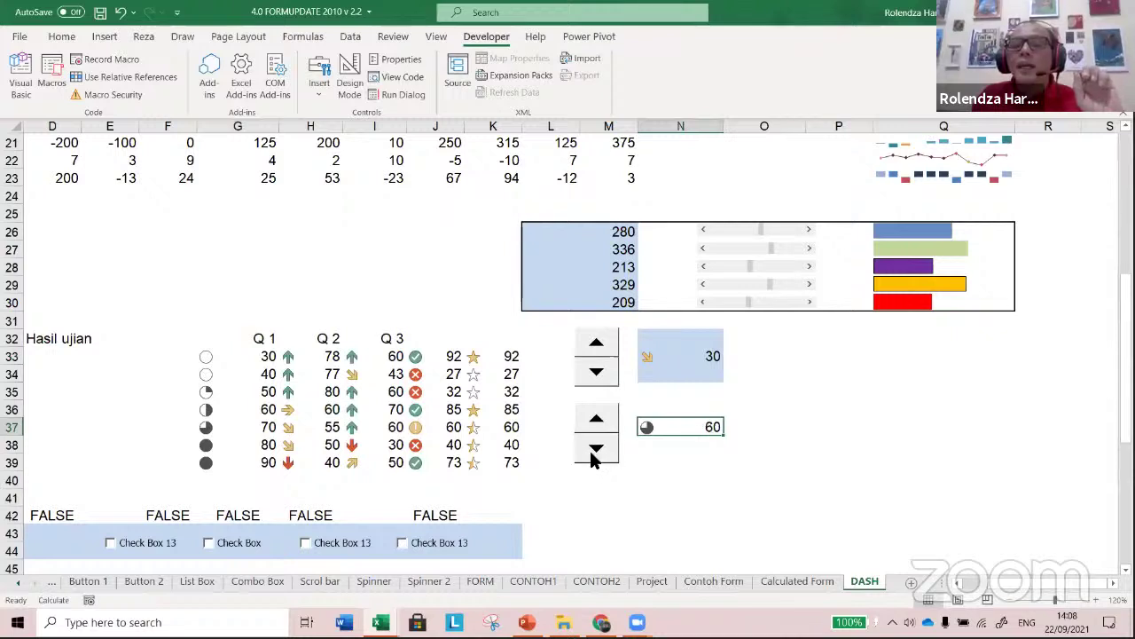
{"action": "left_click", "coordinate": [595, 453]}
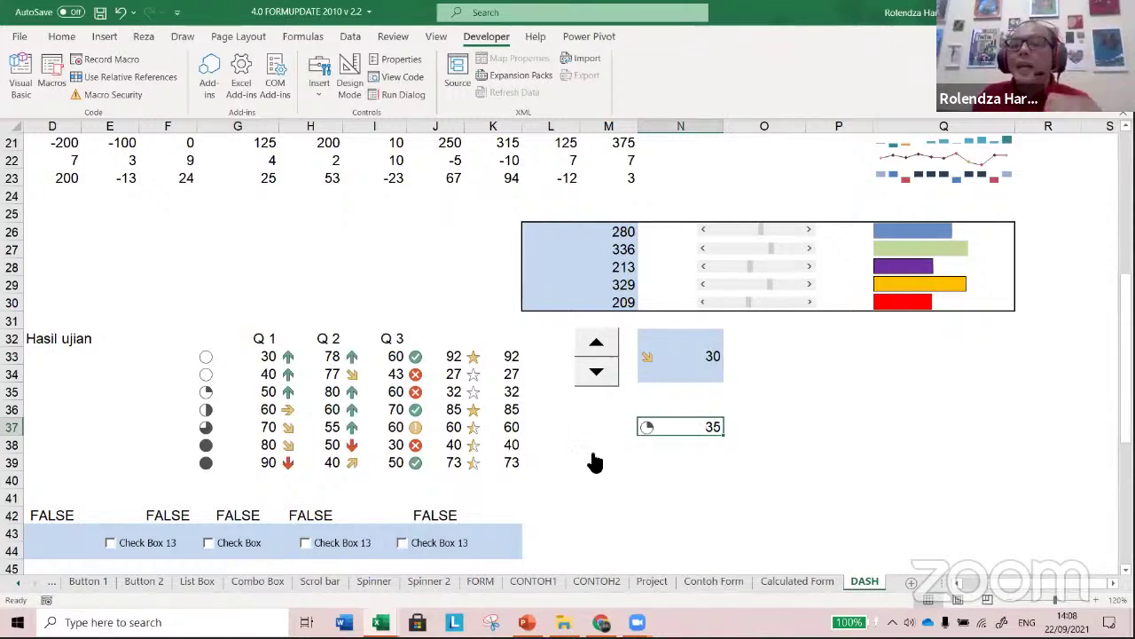
{"action": "left_click", "coordinate": [599, 345]}
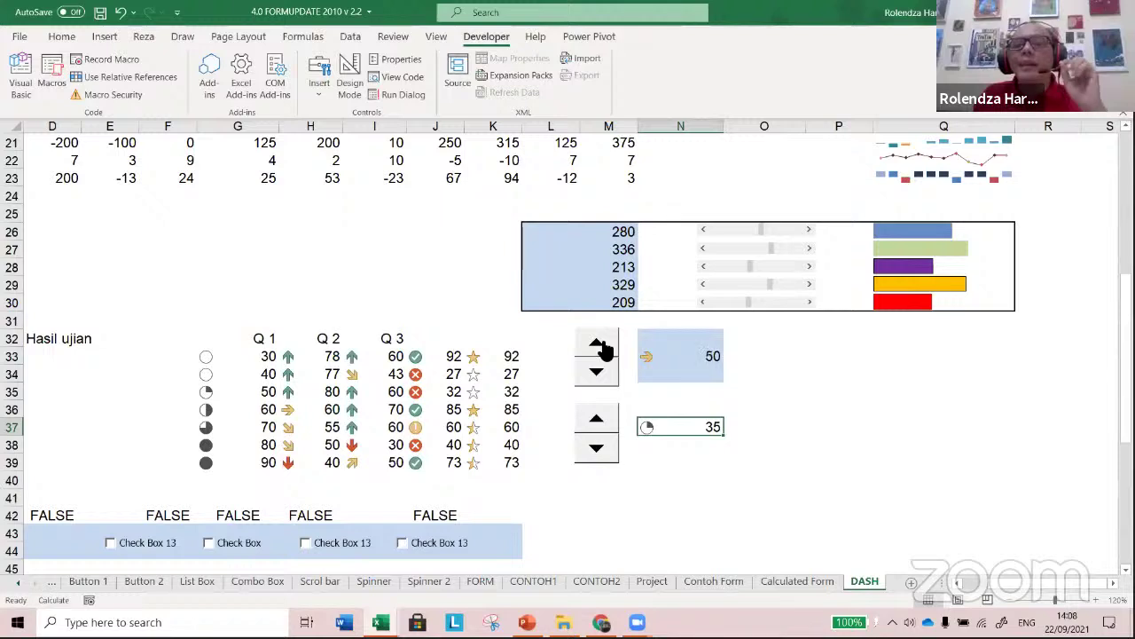
{"action": "left_click", "coordinate": [597, 388]}
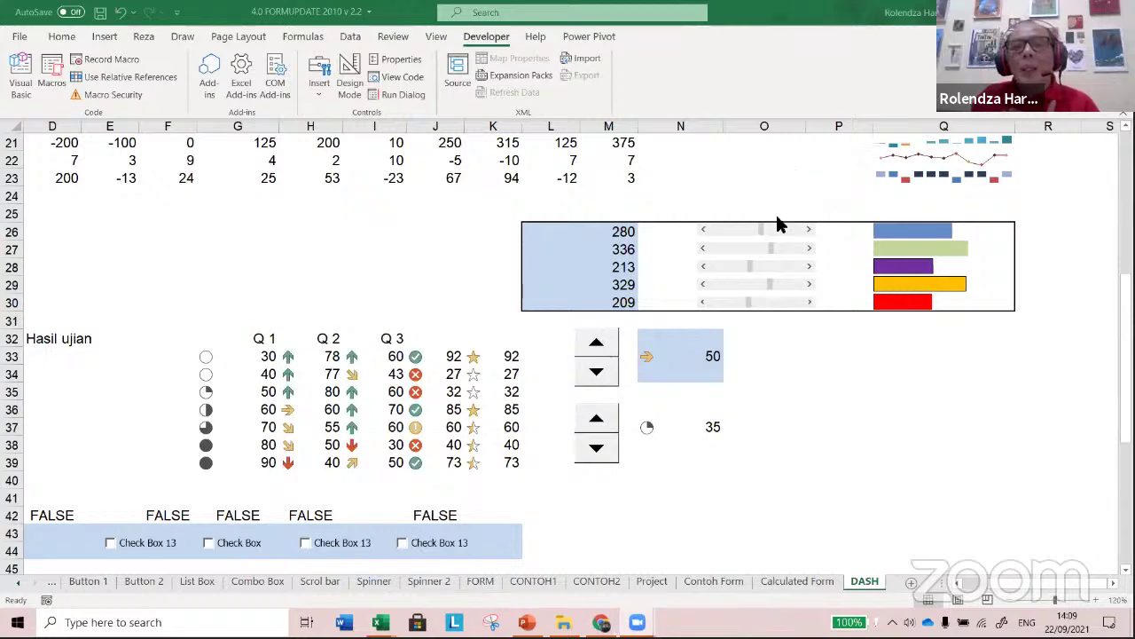
{"action": "scroll", "coordinate": [748, 217], "scroll_direction": "up", "scroll_amount": 1}
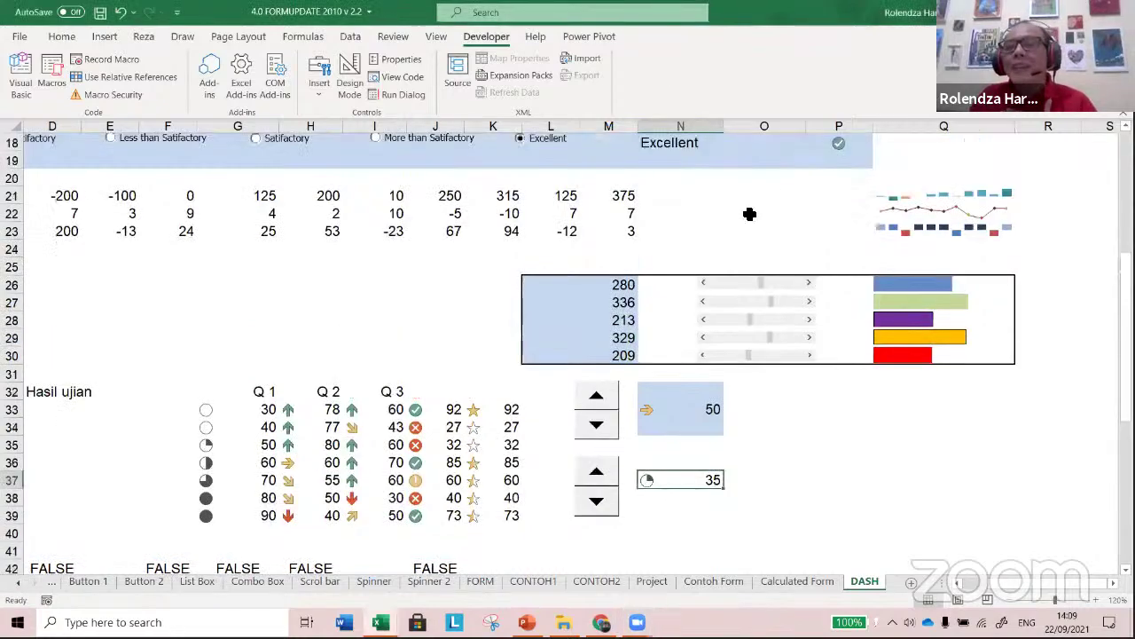
{"action": "left_click", "coordinate": [749, 213]}
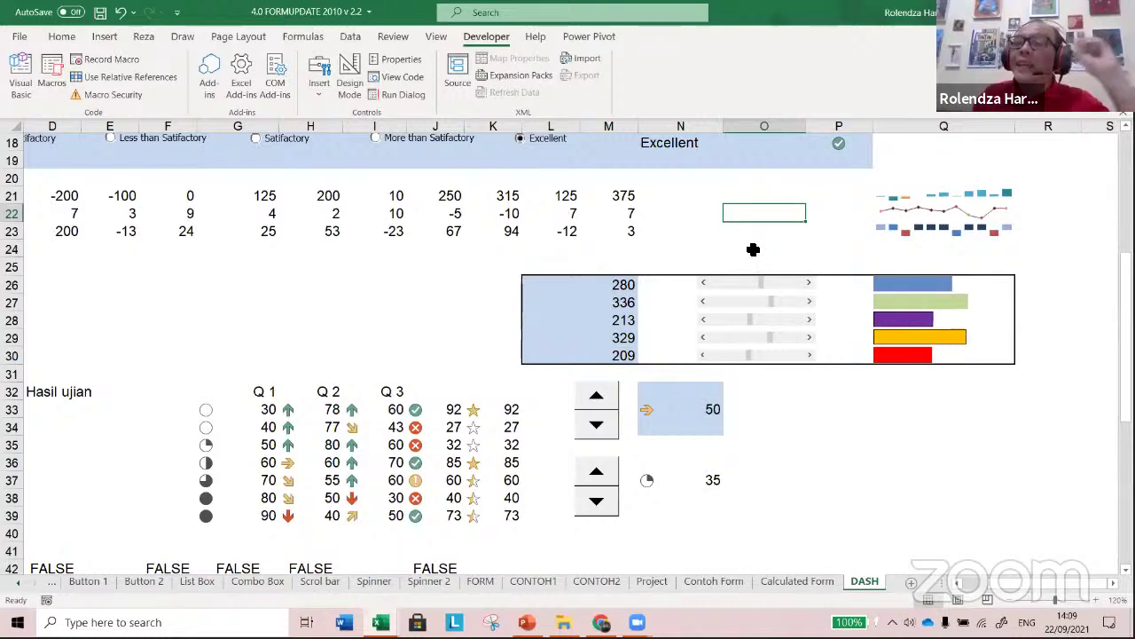
{"action": "scroll", "coordinate": [753, 251], "scroll_direction": "down", "scroll_amount": 1}
{"action": "scroll", "coordinate": [753, 251], "scroll_direction": "down", "scroll_amount": 4}
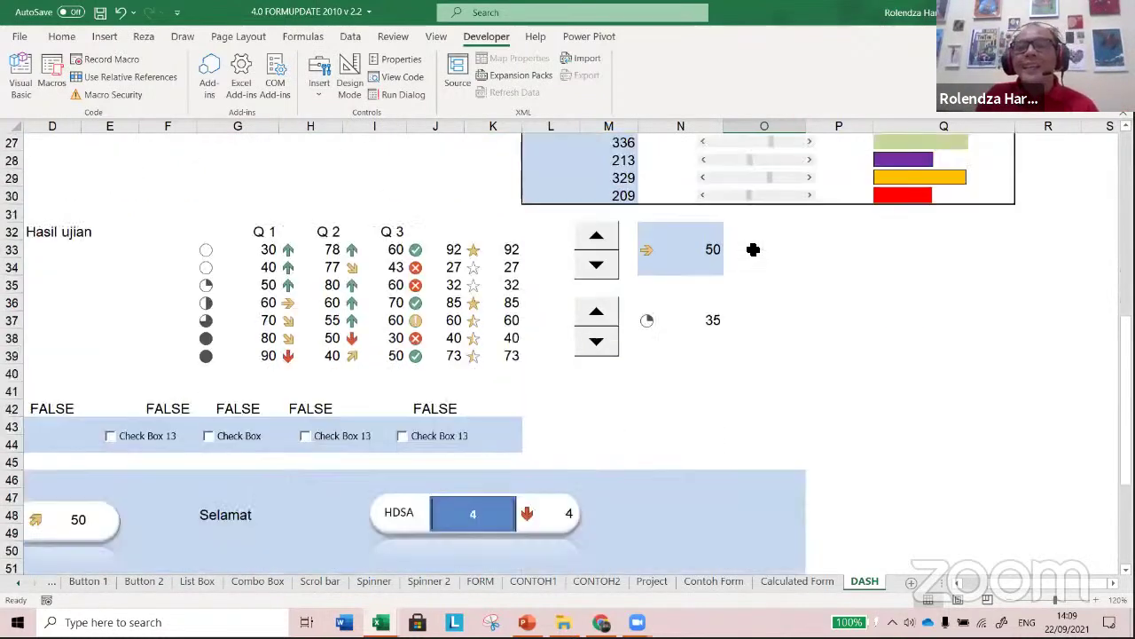
{"action": "left_click", "coordinate": [736, 299]}
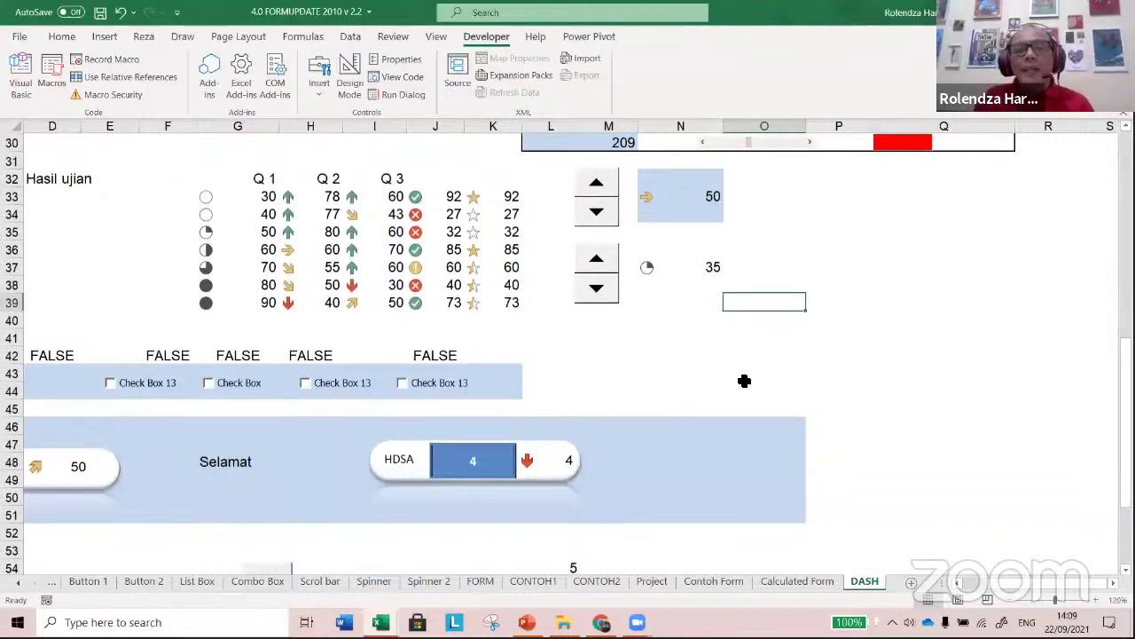
{"action": "scroll", "coordinate": [776, 377], "scroll_direction": "up", "scroll_amount": 1}
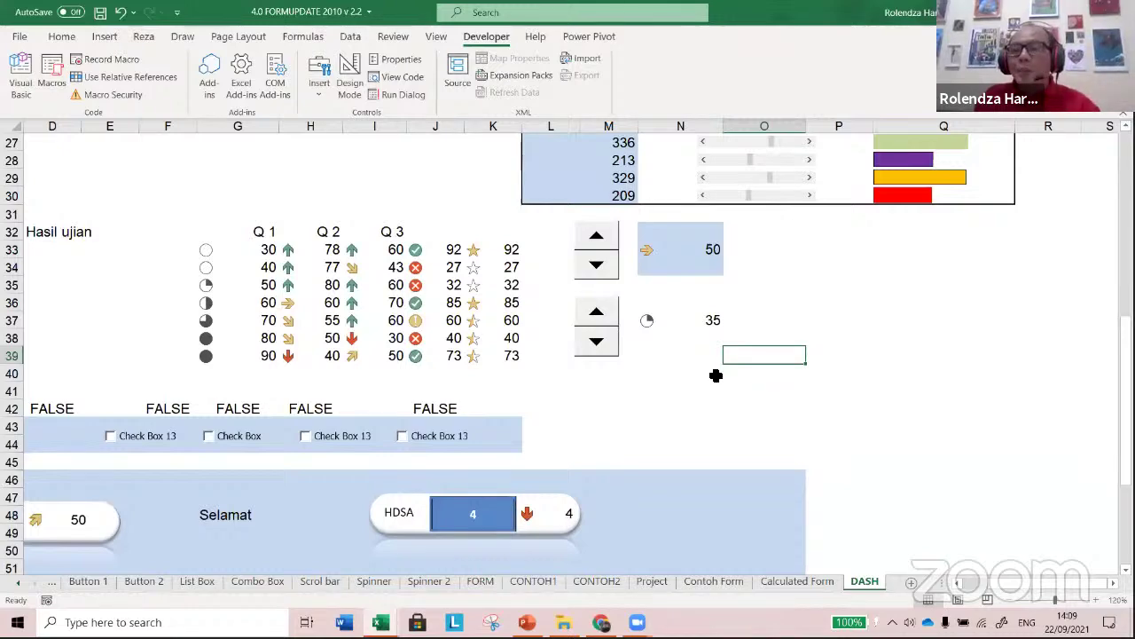
{"action": "scroll", "coordinate": [360, 565], "scroll_direction": "up", "scroll_amount": 2}
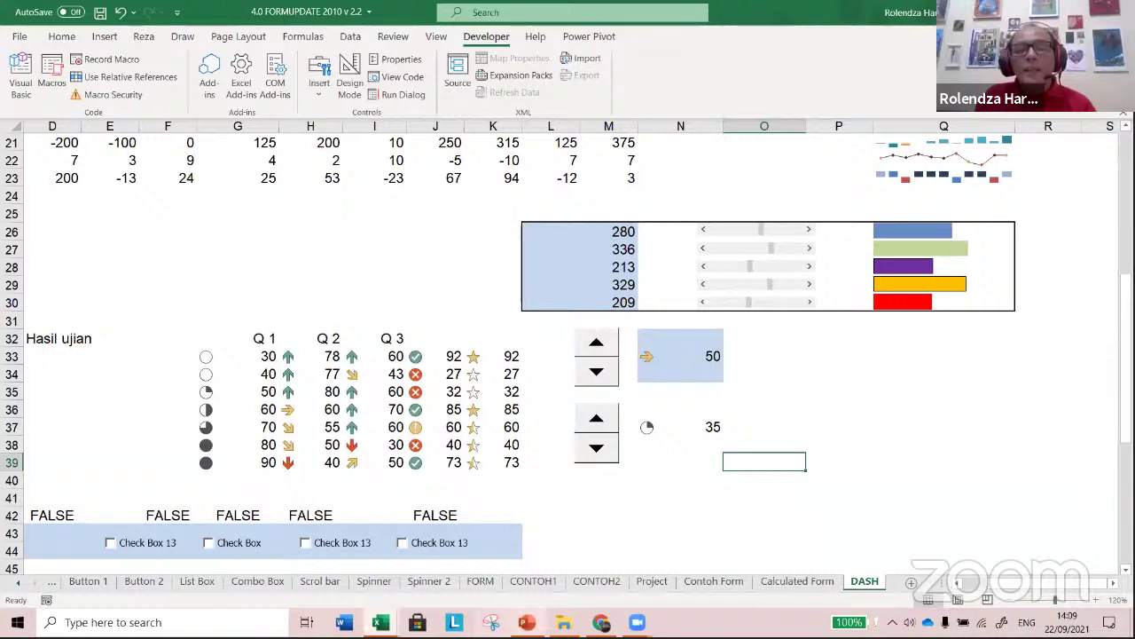
- Open the workbook 2Condition formatting 2016 from the Proxis folder in File Explorer
{"action": "key", "text": "alt+Tab"}
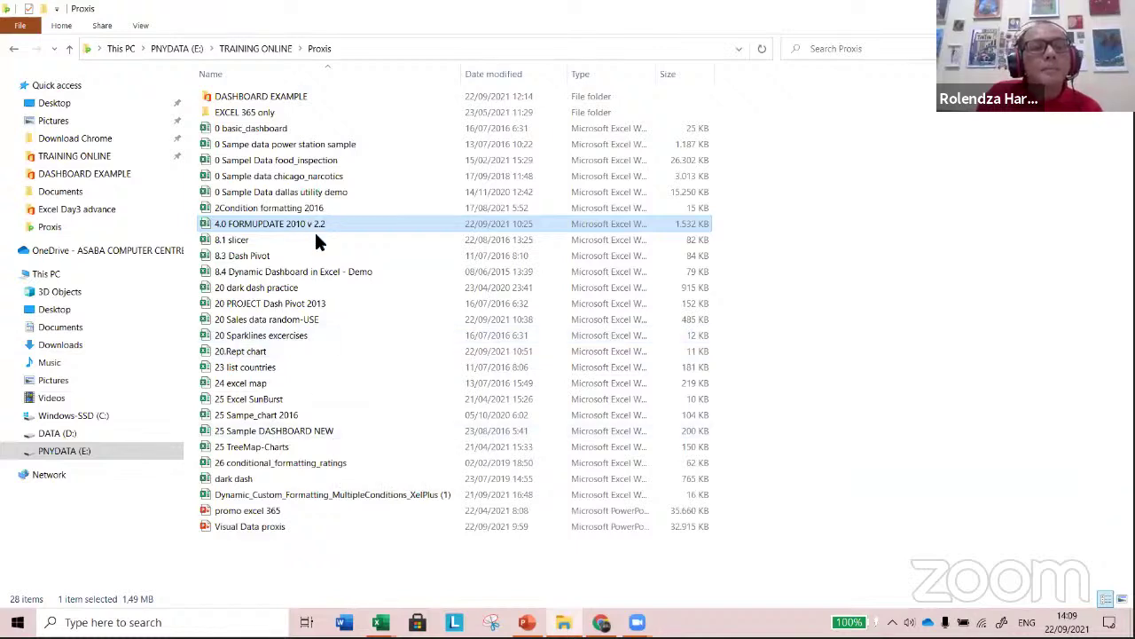
{"action": "left_click", "coordinate": [302, 321]}
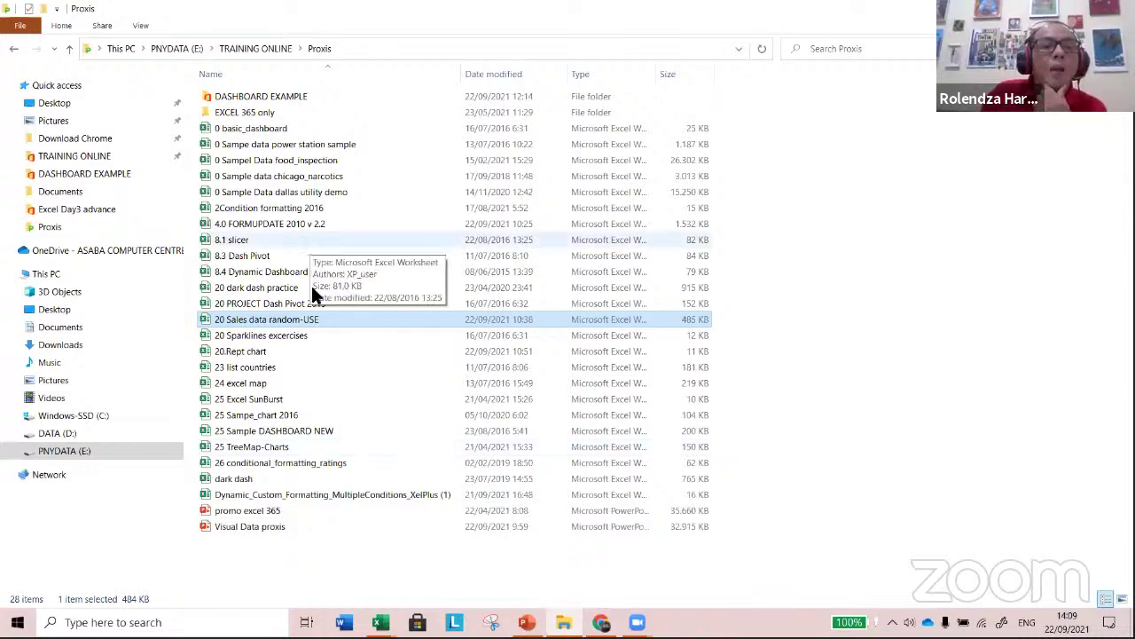
{"action": "double_click", "coordinate": [288, 222]}
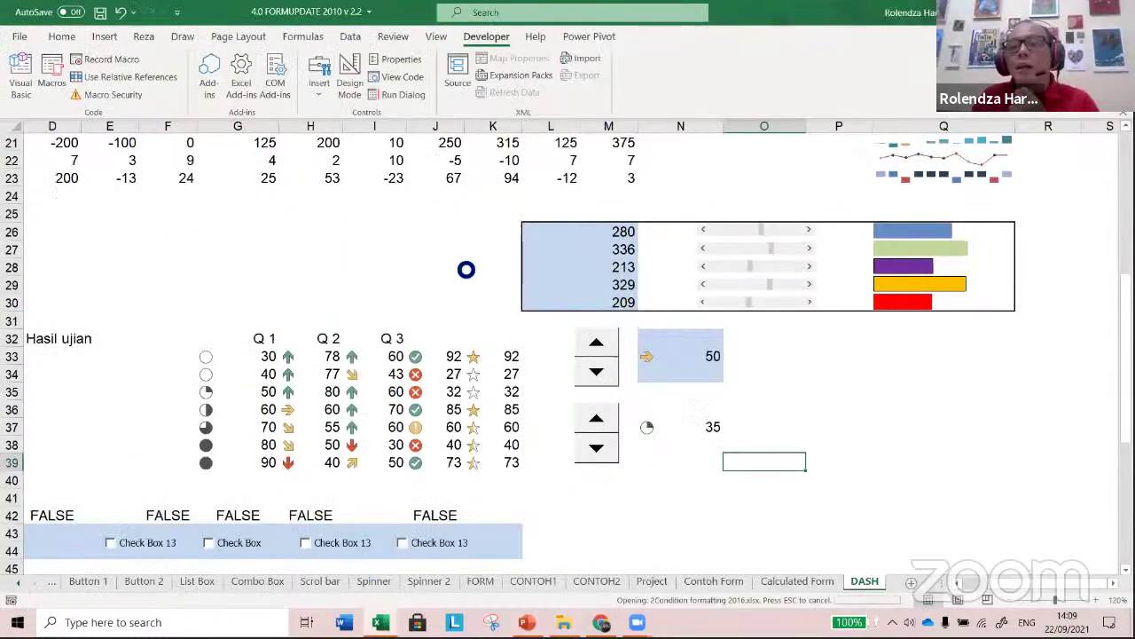
{"action": "left_click", "coordinate": [630, 294]}
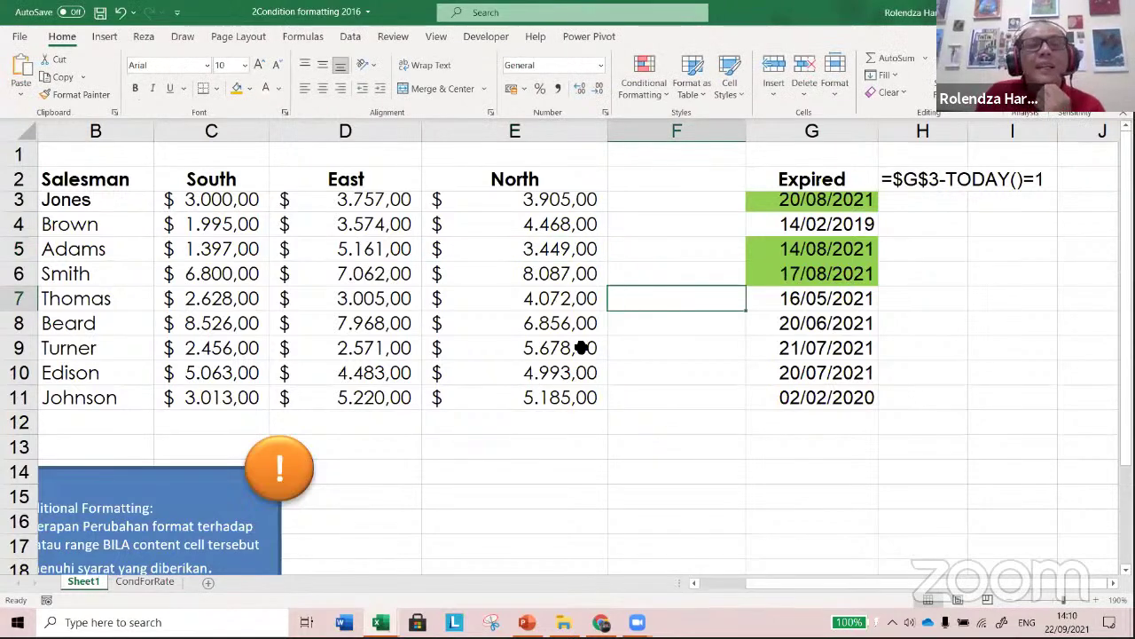
{"action": "key", "text": "Down"}
{"action": "key", "text": "Down"}
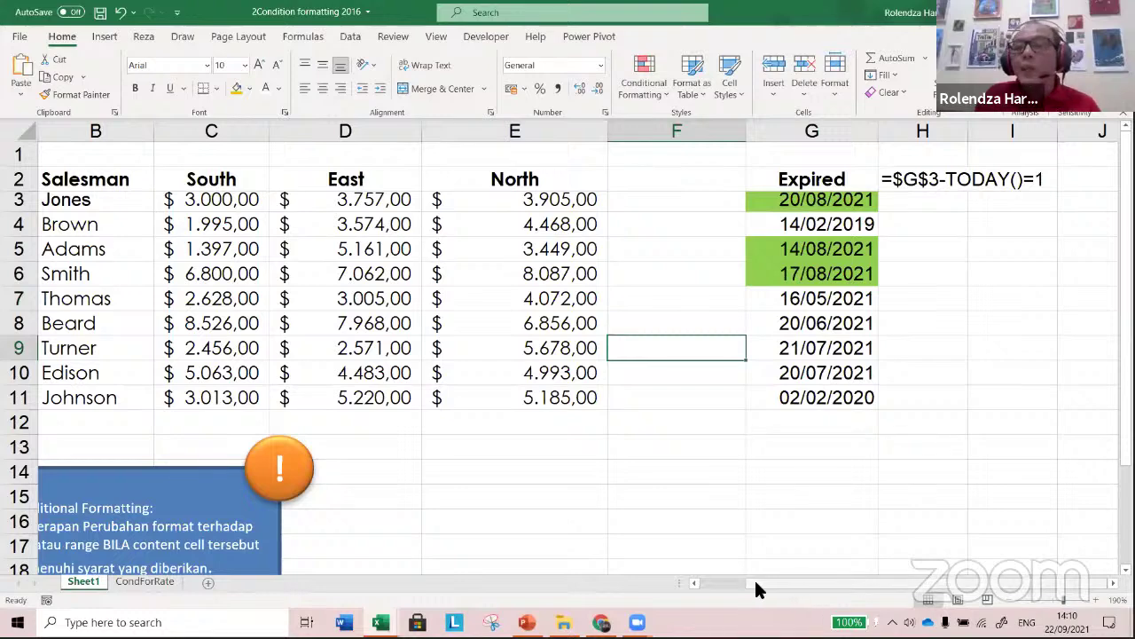
- Highlight the full list of salesman names in B3:B11 to present the sales table
{"action": "scroll", "coordinate": [757, 590], "scroll_direction": "left", "scroll_amount": 1}
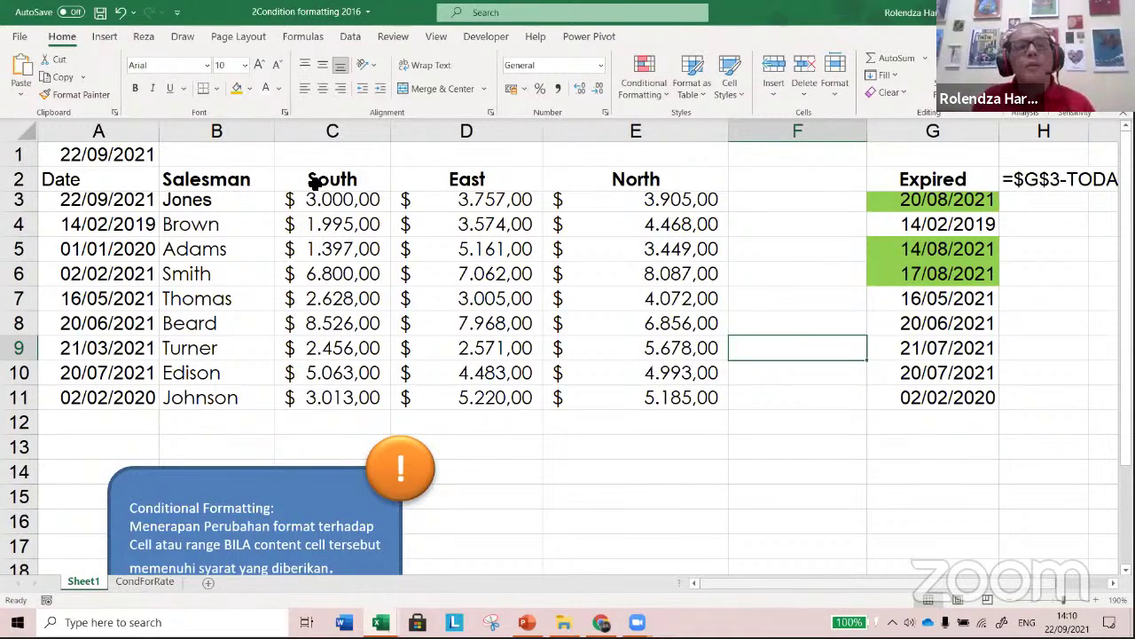
{"action": "left_click_drag", "start_coordinate": [251, 199], "coordinate": [253, 388]}
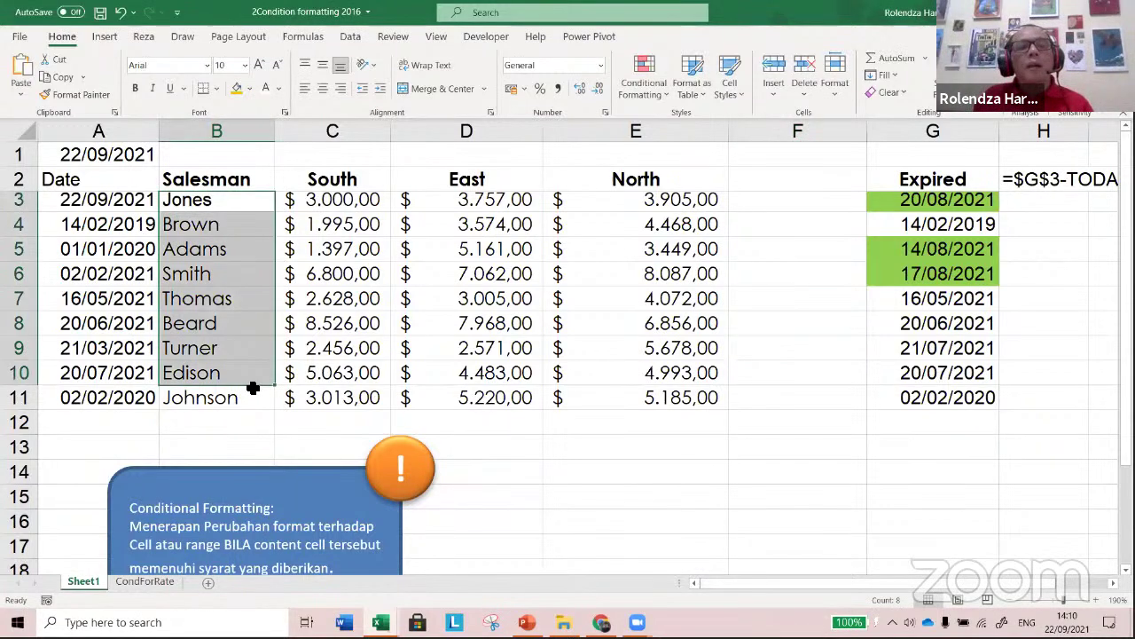
{"action": "key", "text": "shift+Down"}
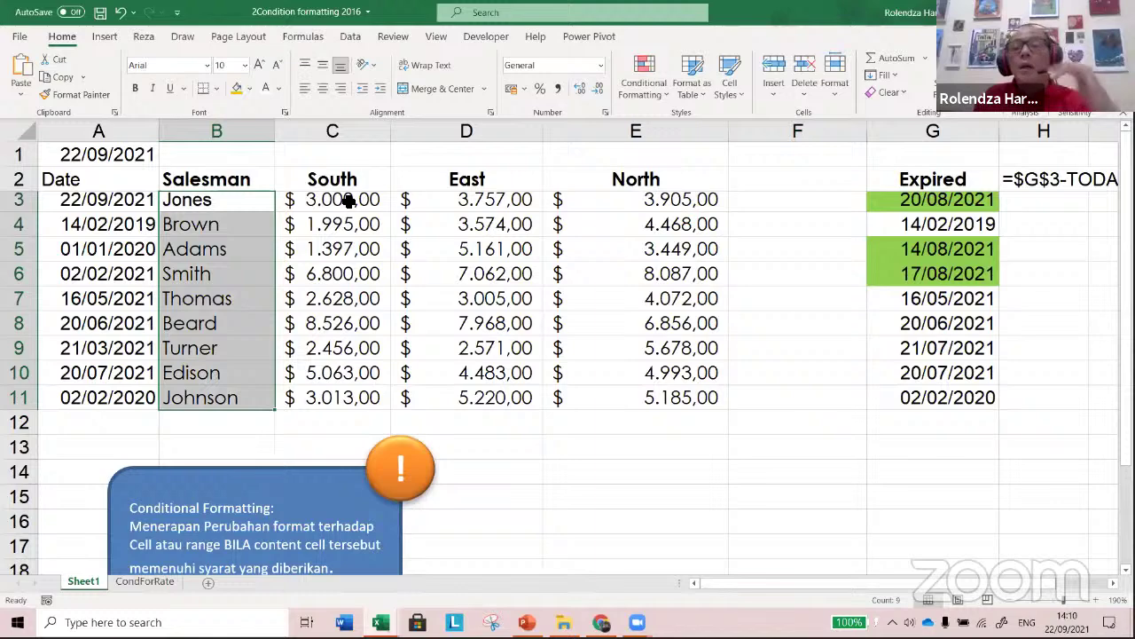
- Apply solid-fill blue data bars to the South values in C3:C11 with Conditional Formatting
{"action": "left_click", "coordinate": [349, 201]}
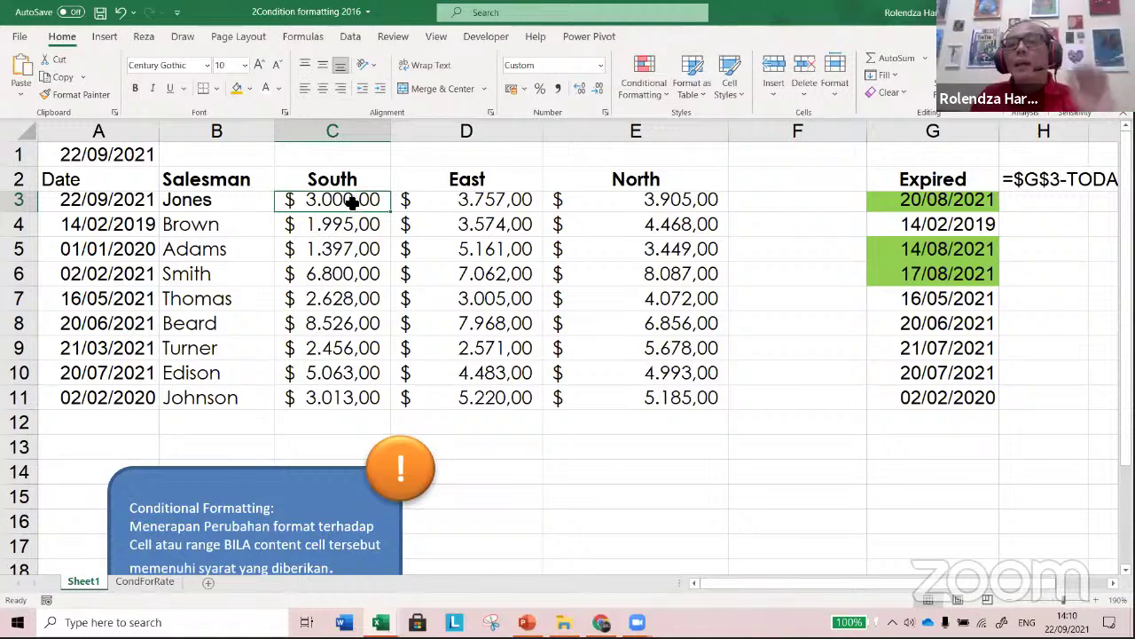
{"action": "left_click", "coordinate": [367, 398], "text": "shift"}
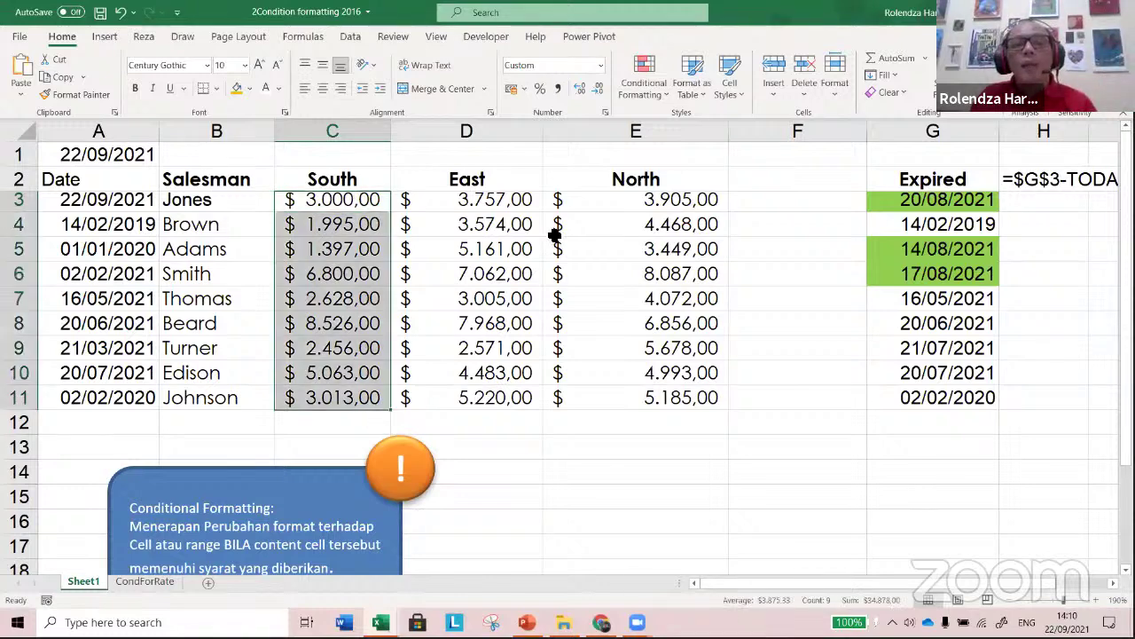
{"action": "left_click", "coordinate": [646, 98]}
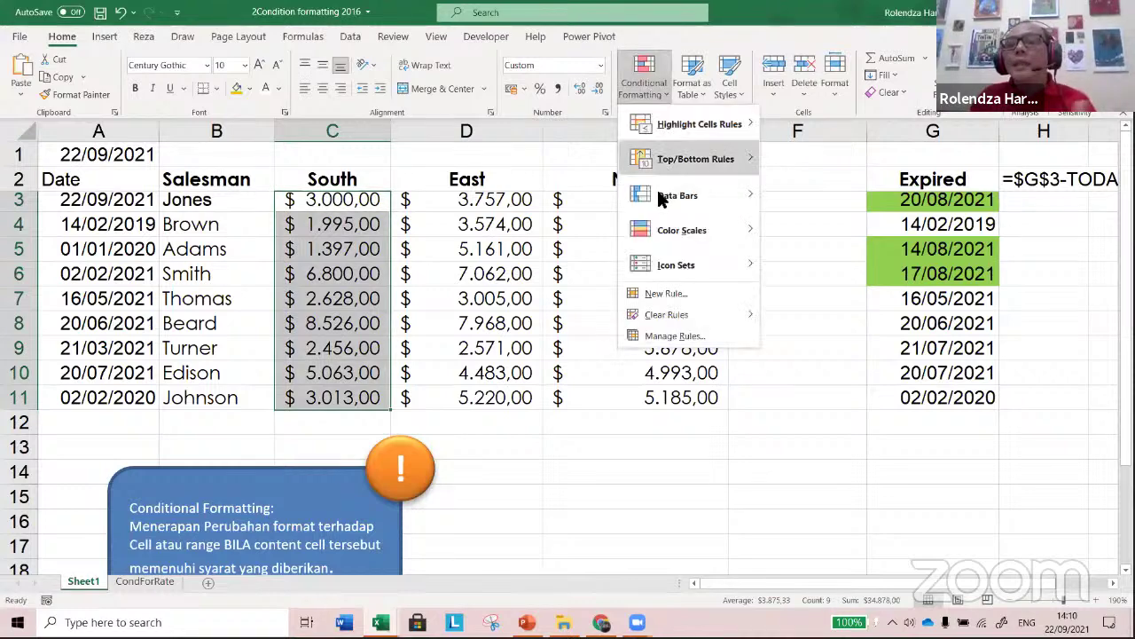
{"action": "mouse_move", "coordinate": [661, 199]}
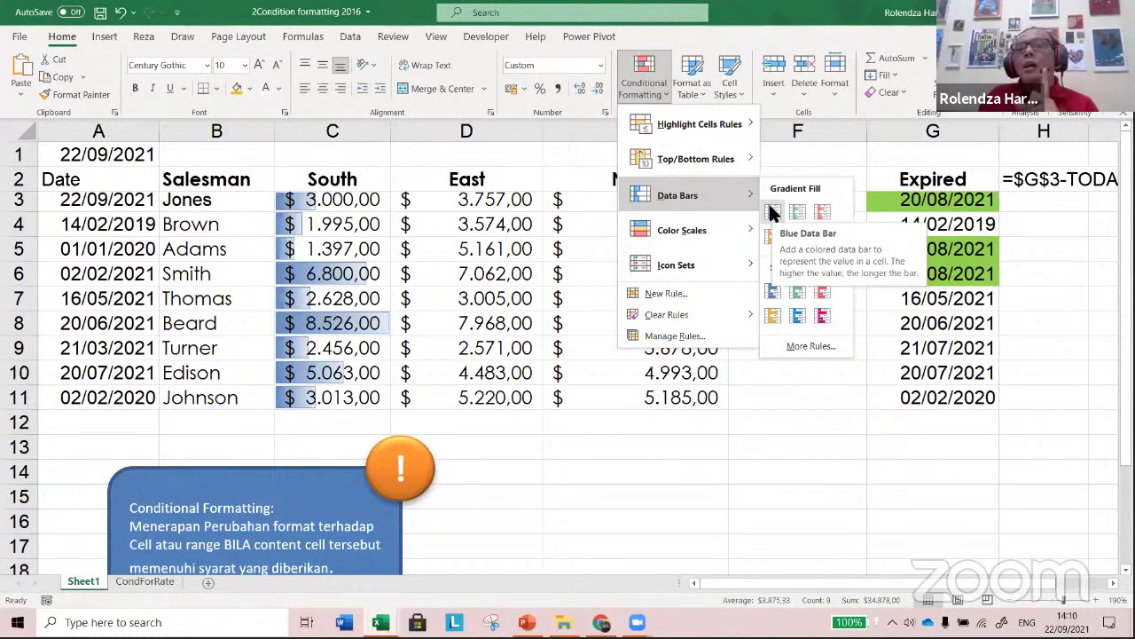
{"action": "left_click", "coordinate": [773, 293]}
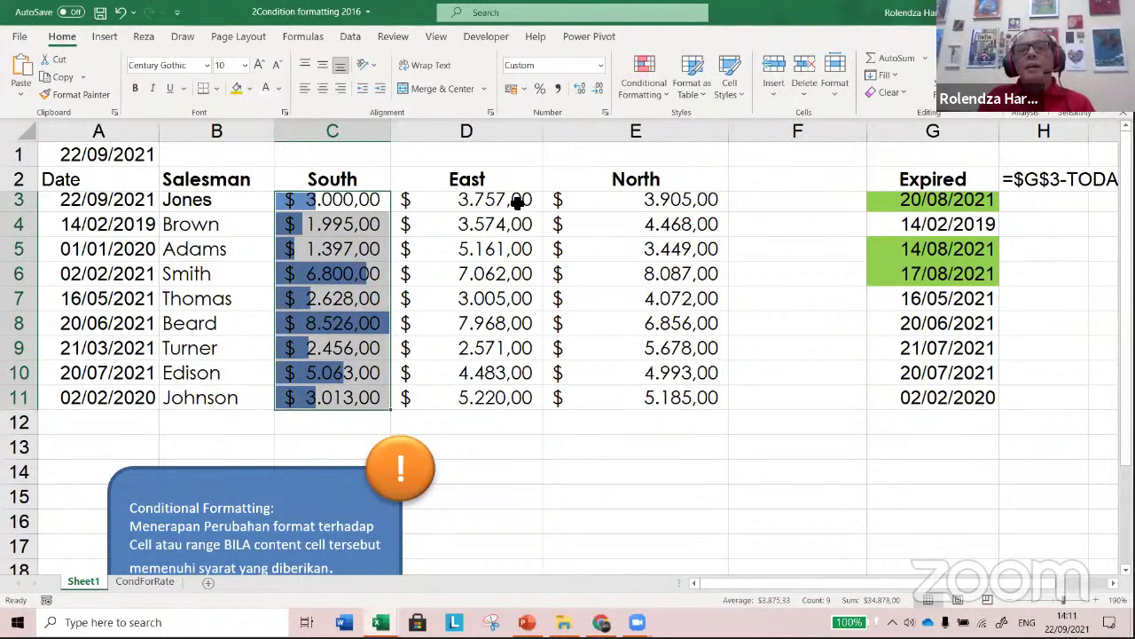
- Apply a color scale to the East values in D3:D11, with red for high, yellow for middle and green for low values
{"action": "left_click_drag", "start_coordinate": [519, 204], "coordinate": [538, 393]}
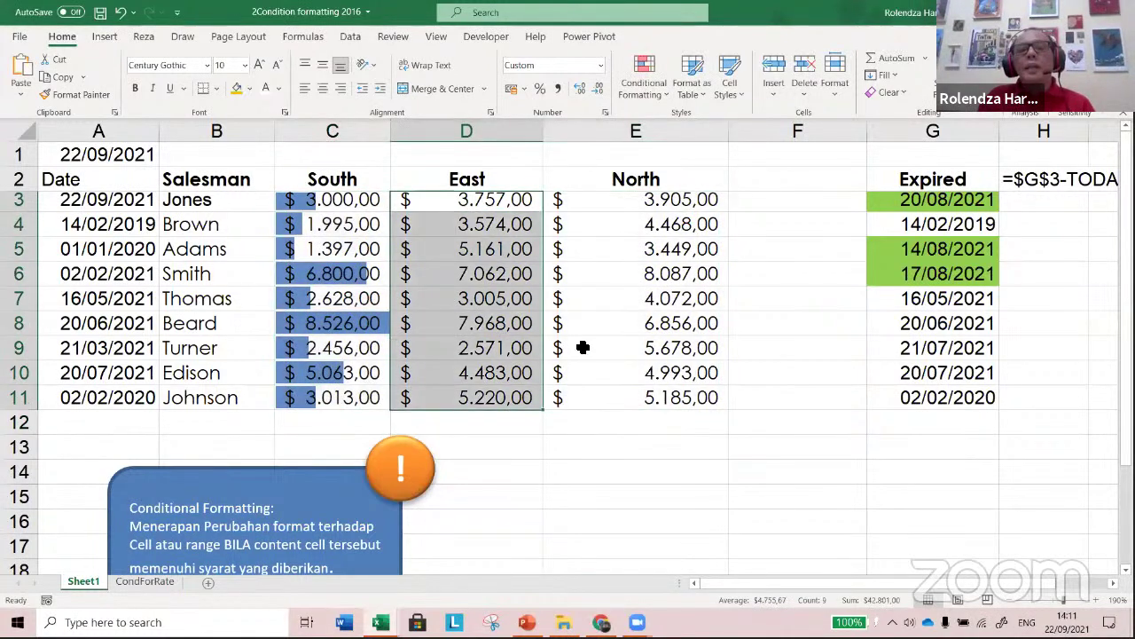
{"action": "left_click", "coordinate": [639, 88]}
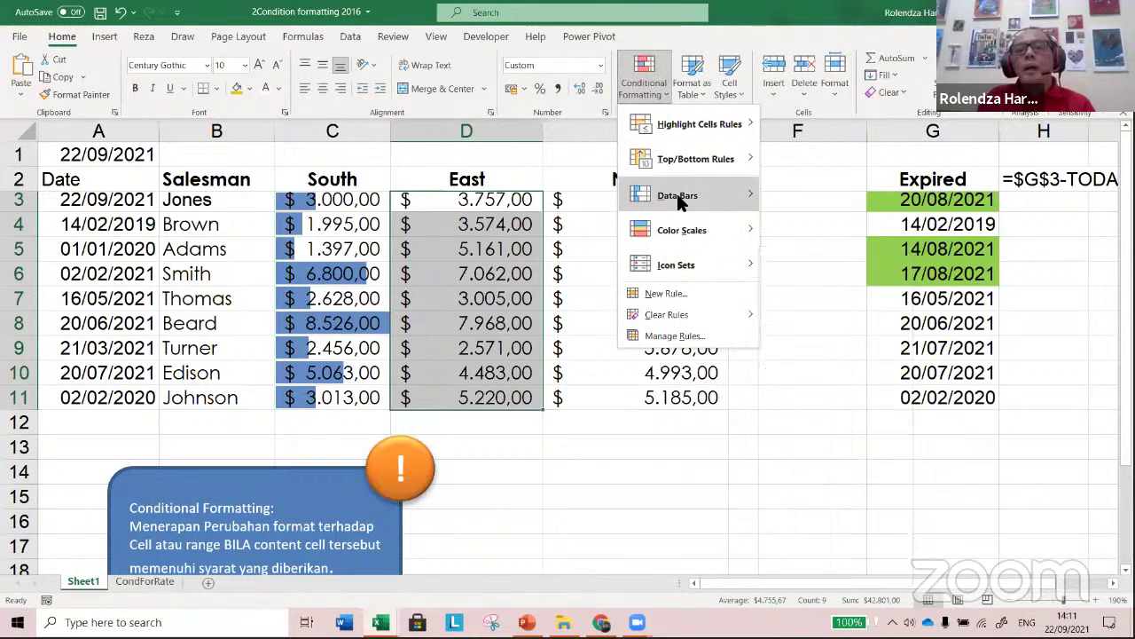
{"action": "mouse_move", "coordinate": [682, 243]}
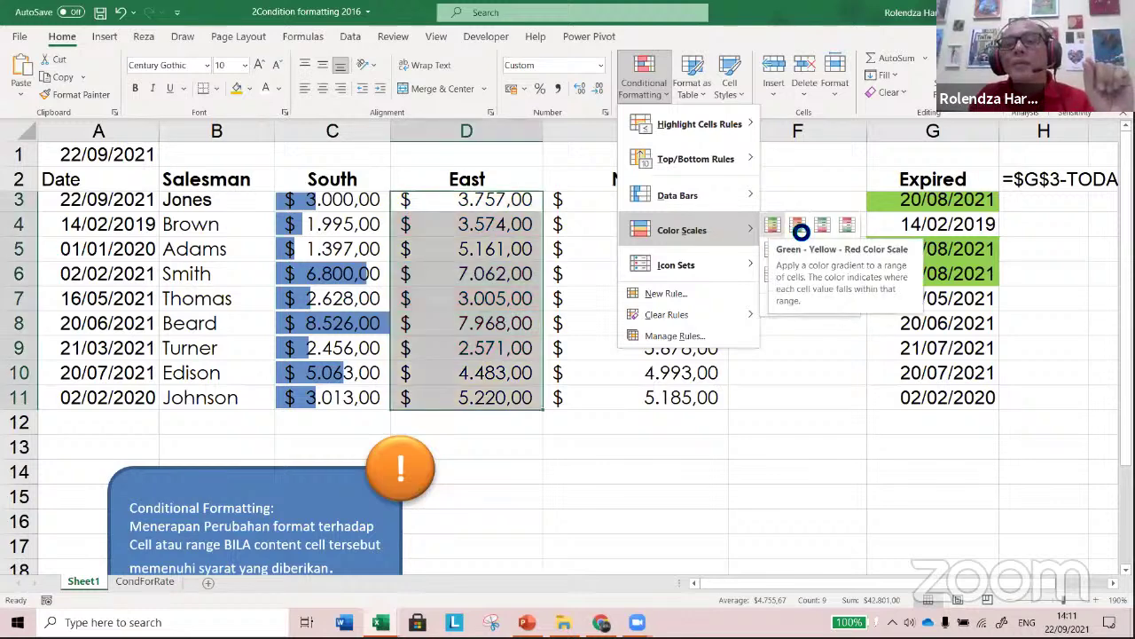
{"action": "key", "text": "Escape"}
{"action": "left_click", "coordinate": [800, 234]}
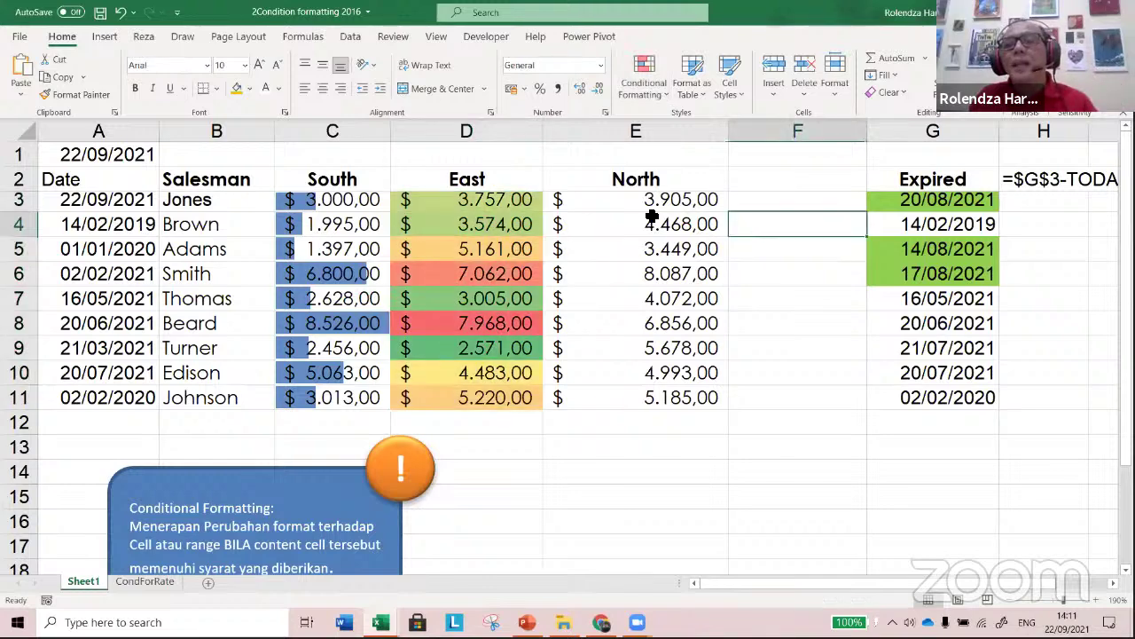
- Preview the 5 Arrows (Colored) icon set on the North values in E3:E11 without applying it
{"action": "left_click_drag", "start_coordinate": [650, 205], "coordinate": [654, 397]}
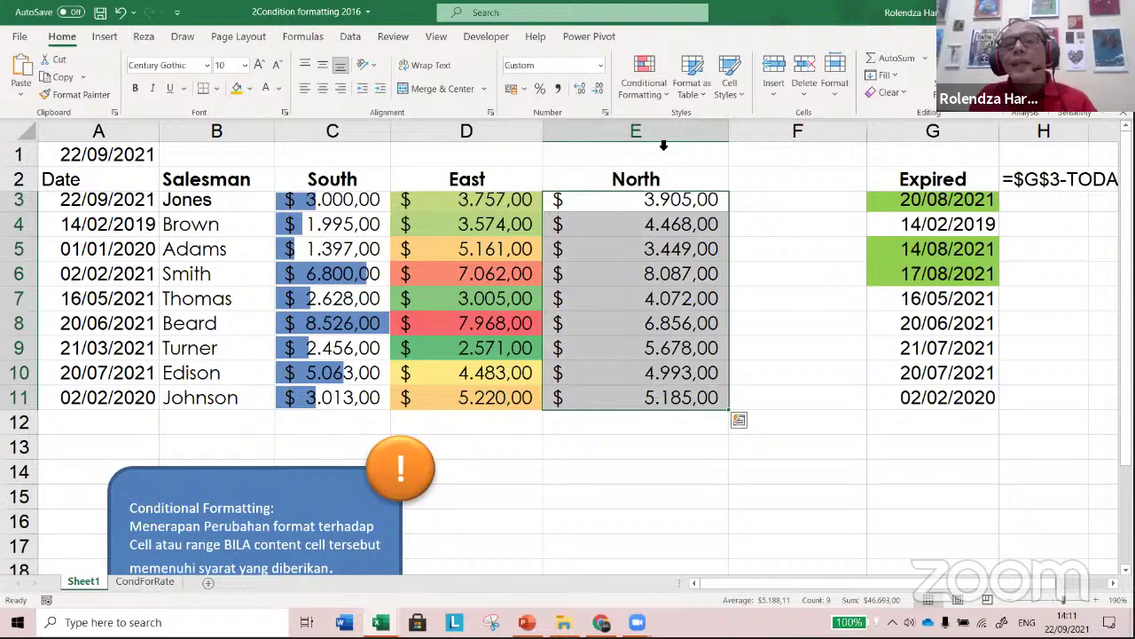
{"action": "left_click", "coordinate": [644, 87]}
{"action": "mouse_move", "coordinate": [672, 264]}
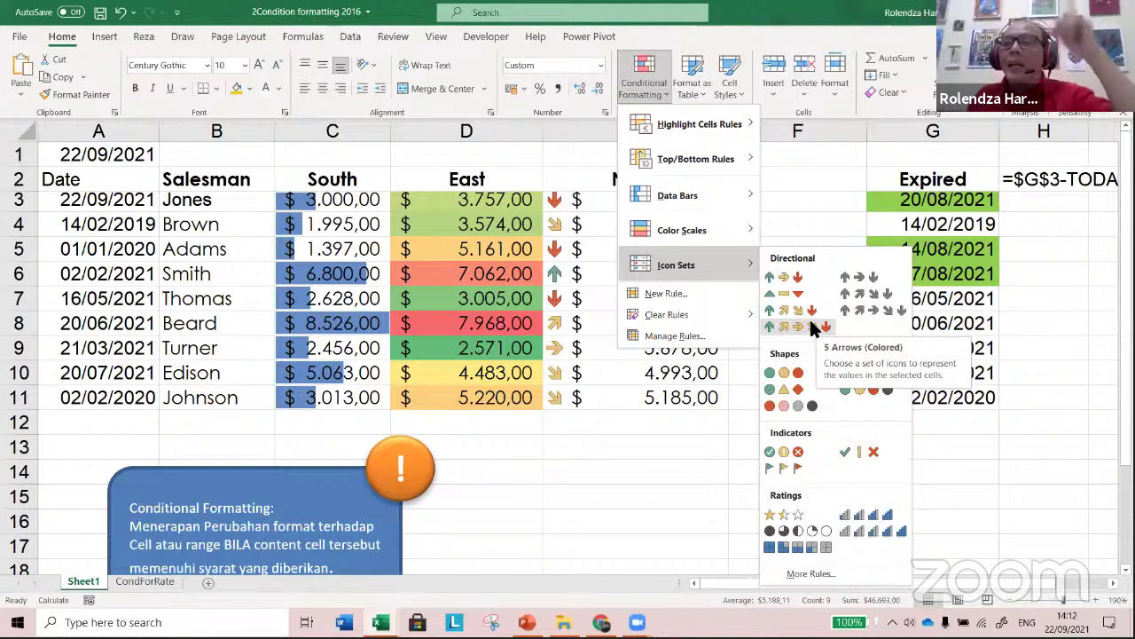
{"action": "key", "text": "Escape"}
{"action": "key", "text": "Escape"}
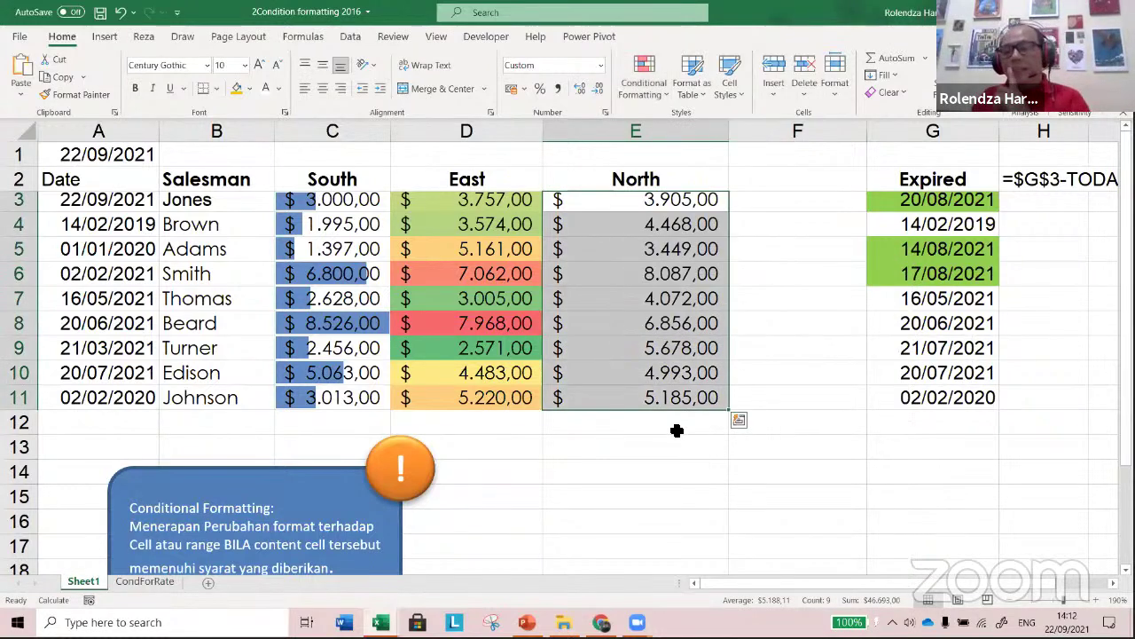
- Enter 100 in the empty cell E17 below the sales table as the start of a number series
{"action": "scroll", "coordinate": [673, 417], "scroll_direction": "down", "scroll_amount": 4}
{"action": "scroll", "coordinate": [664, 398], "scroll_direction": "up", "scroll_amount": 2}
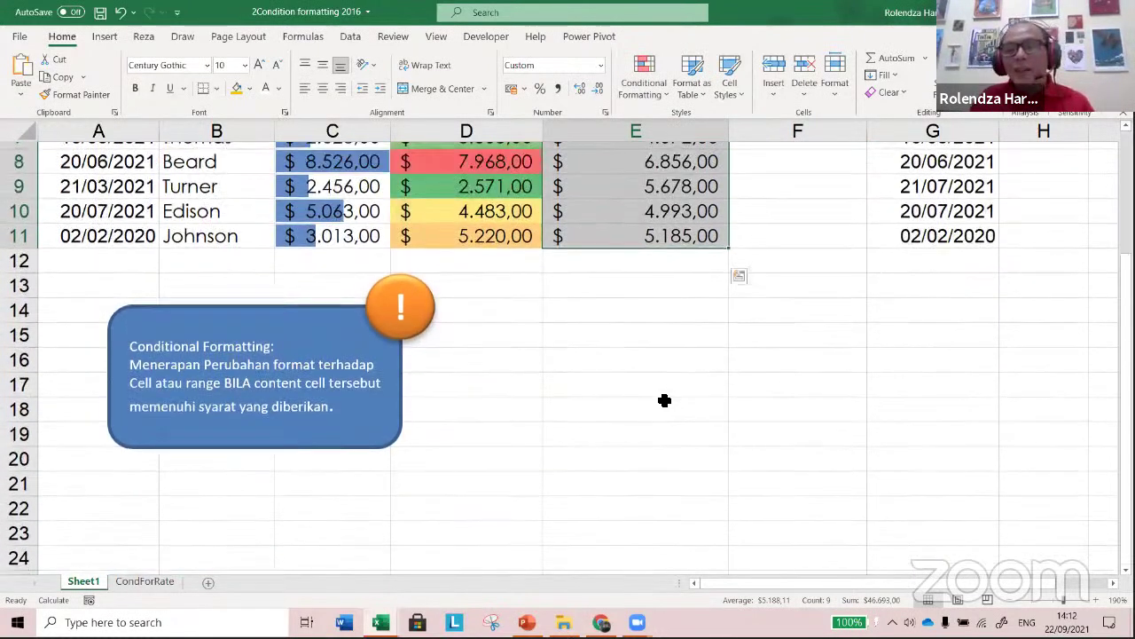
{"action": "scroll", "coordinate": [665, 398], "scroll_direction": "down", "scroll_amount": 2}
{"action": "left_click", "coordinate": [583, 249]}
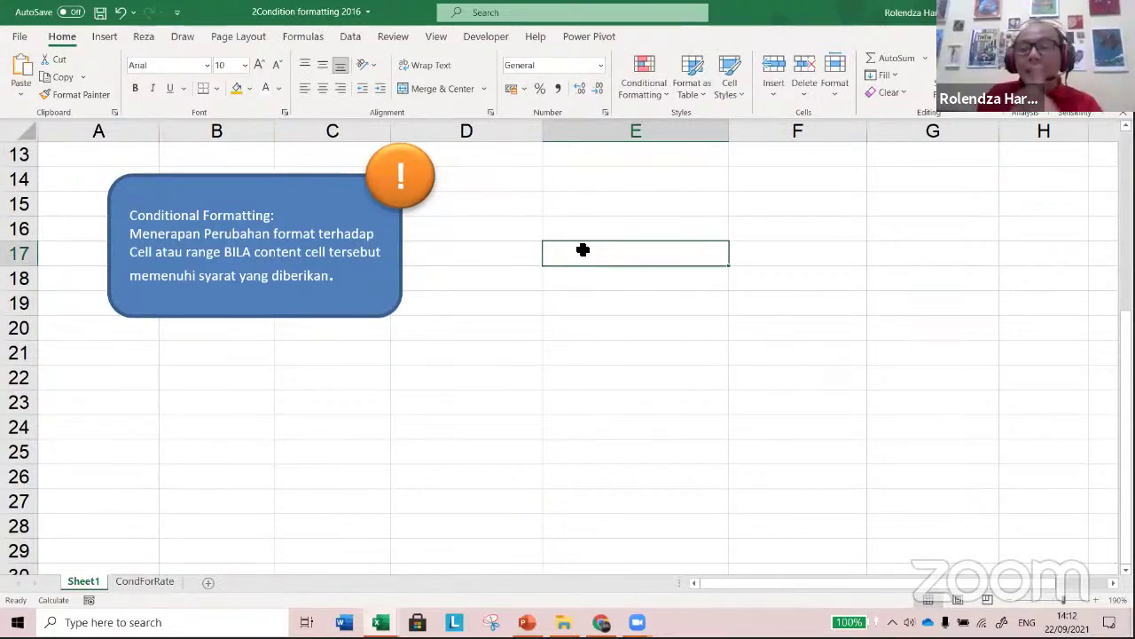
{"action": "type", "text": "10"}
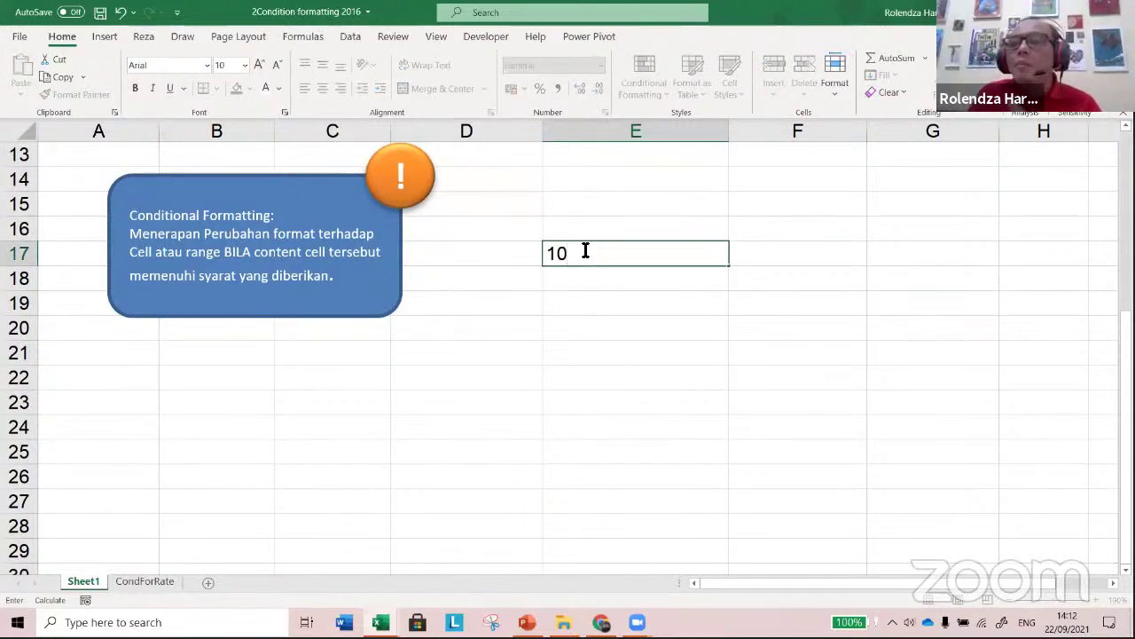
{"action": "key", "text": "Return"}
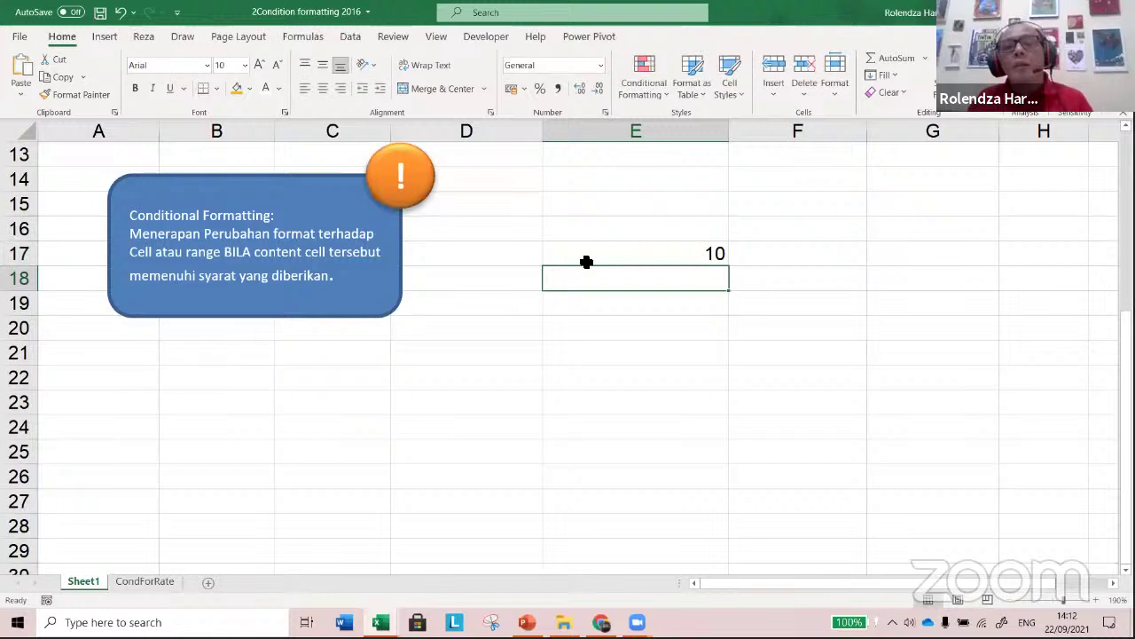
{"action": "left_click", "coordinate": [588, 252]}
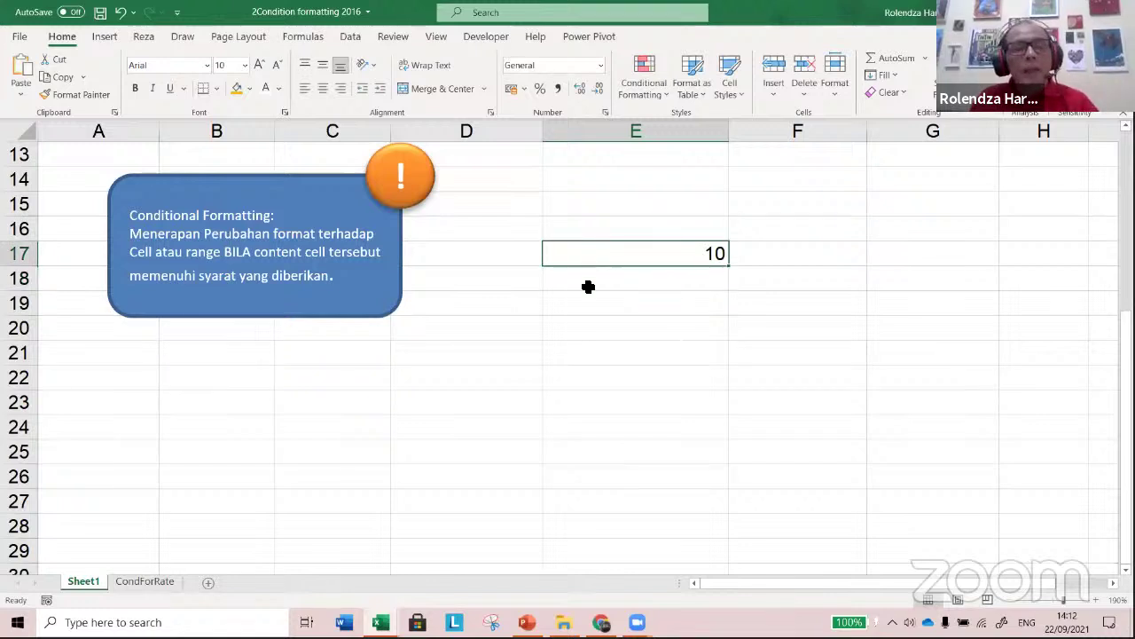
{"action": "type", "text": "100"}
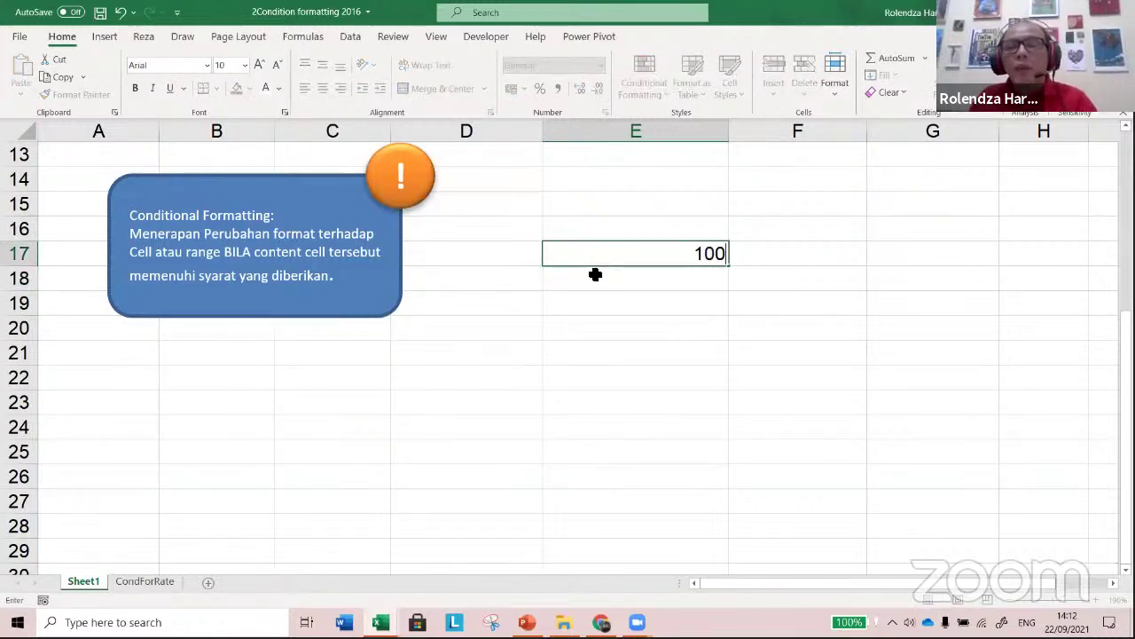
{"action": "key", "text": "Return"}
- Enter 200 in E18 and extend the series from E17:E18 down to 1000 in E26
{"action": "left_click", "coordinate": [652, 257]}
{"action": "left_click", "coordinate": [649, 276]}
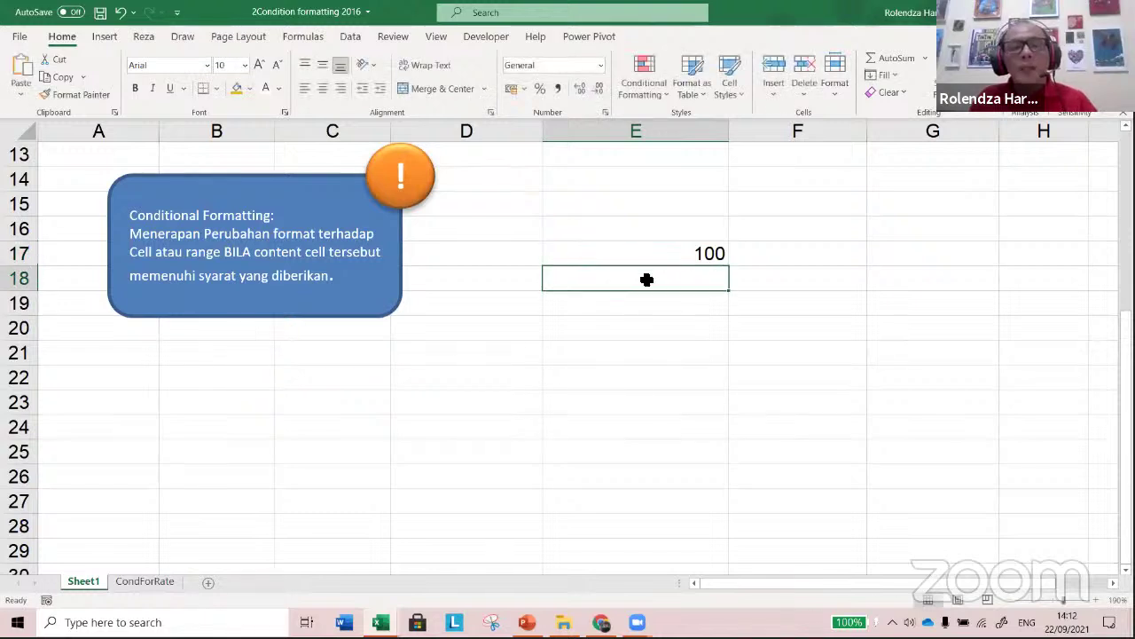
{"action": "type", "text": "200"}
{"action": "key", "text": "Return"}
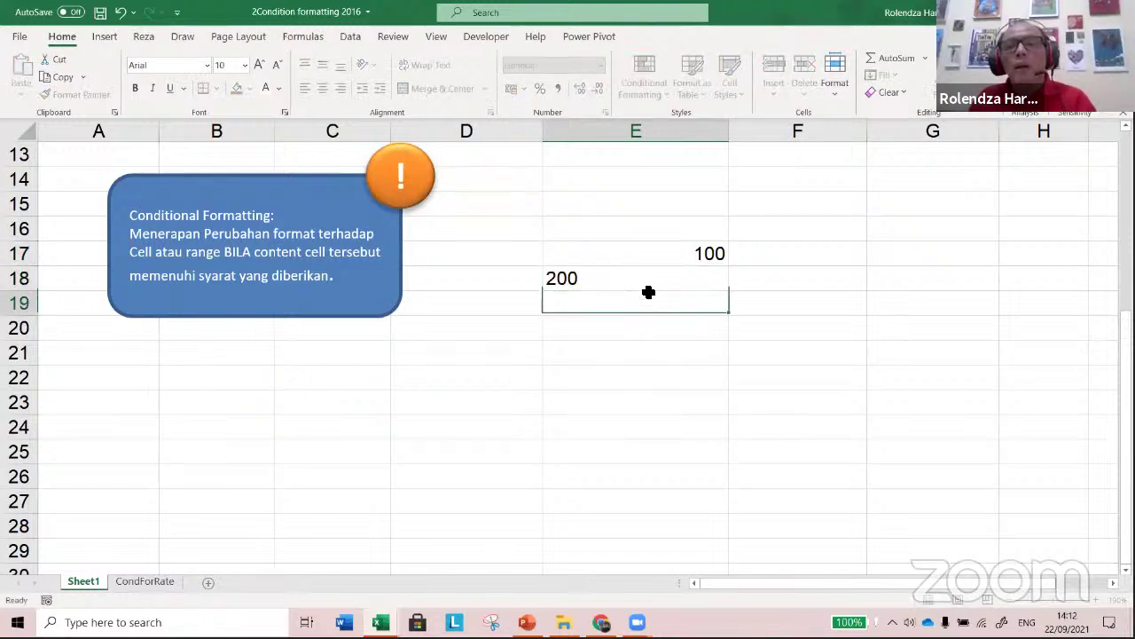
{"action": "left_click_drag", "start_coordinate": [644, 254], "coordinate": [647, 284]}
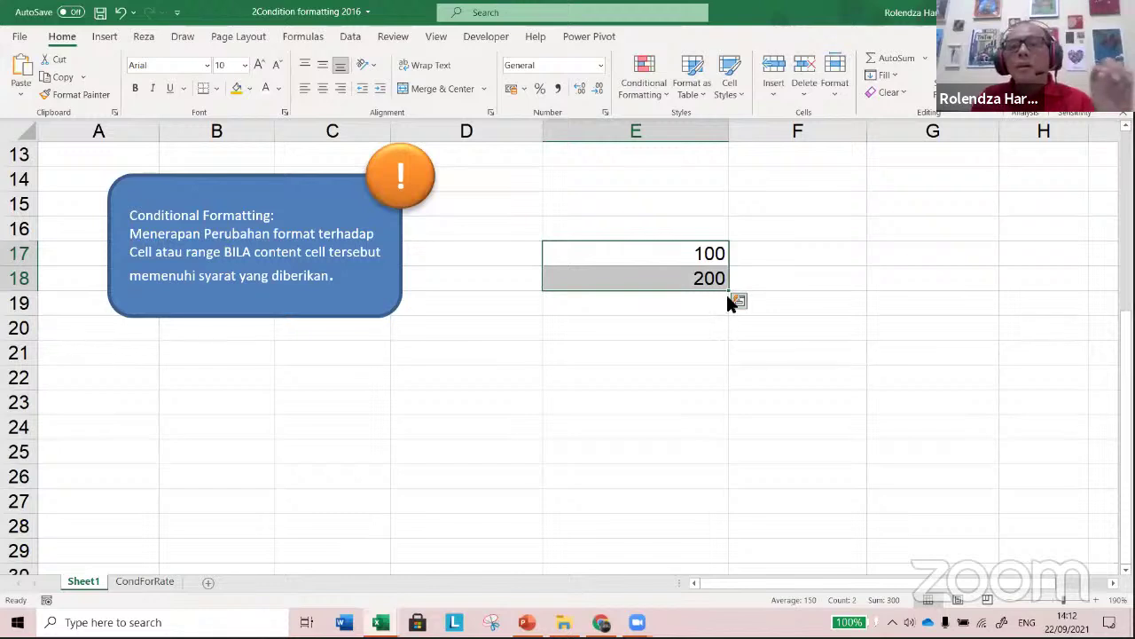
{"action": "left_click_drag", "start_coordinate": [731, 293], "coordinate": [710, 494]}
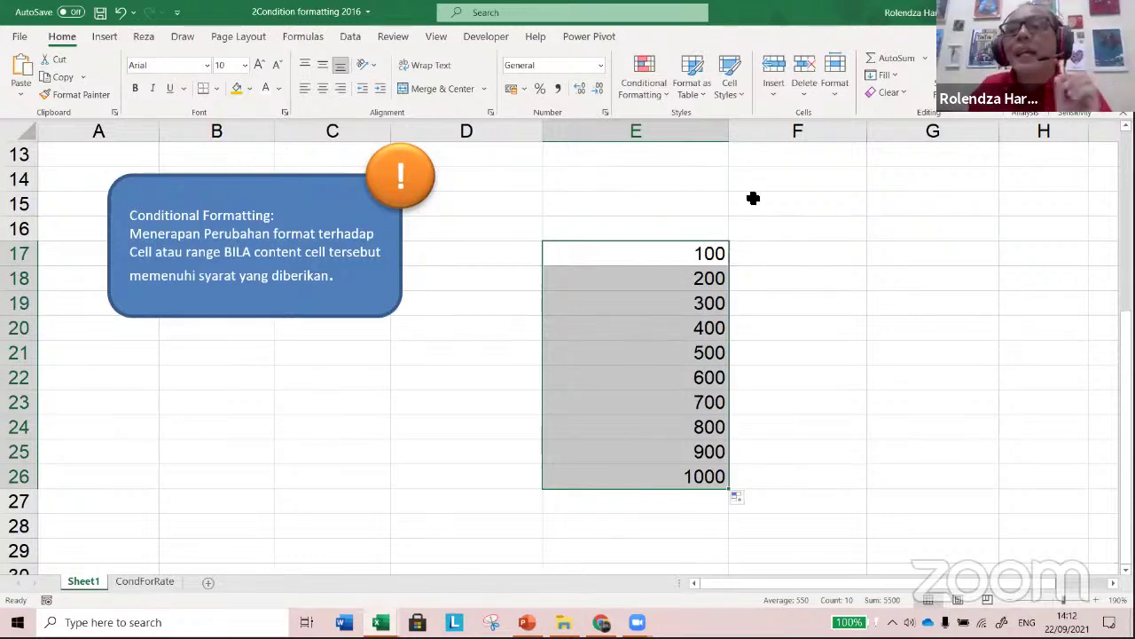
- Start a new conditional formatting rule for E17:E26 using the Icon Sets format style
{"action": "left_click", "coordinate": [648, 90]}
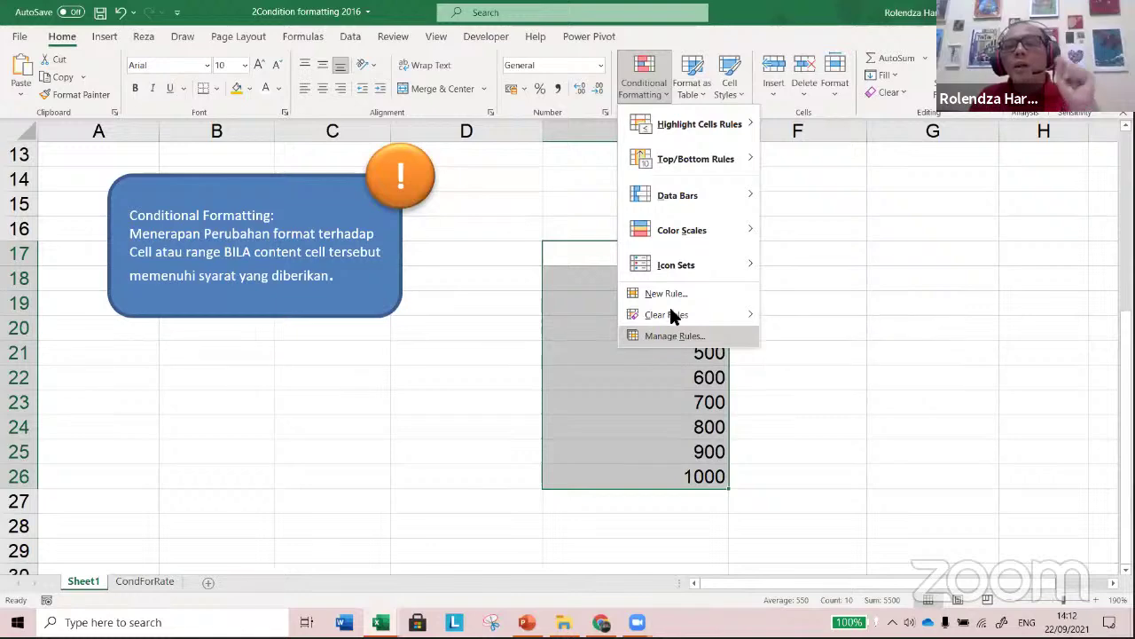
{"action": "mouse_move", "coordinate": [672, 316]}
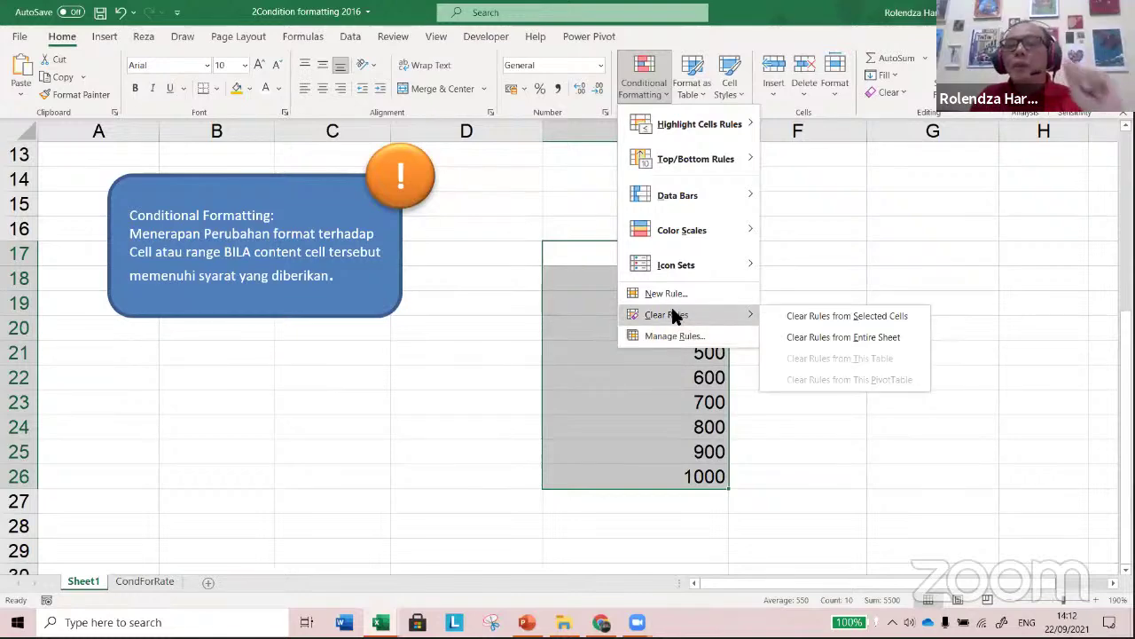
{"action": "left_click", "coordinate": [679, 295]}
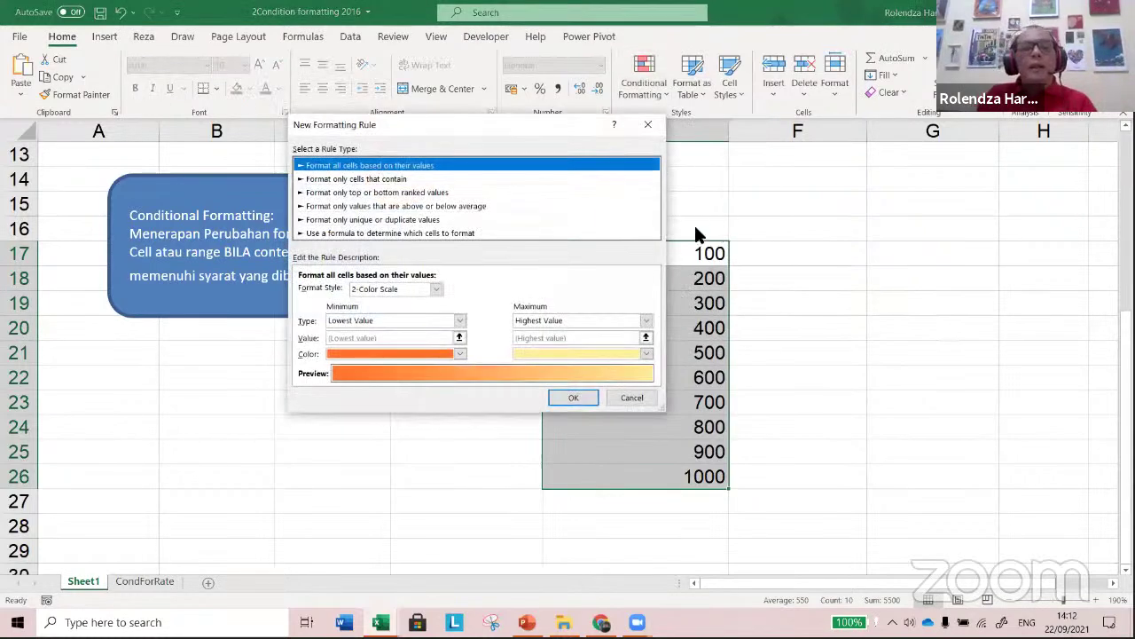
{"action": "left_click", "coordinate": [429, 290]}
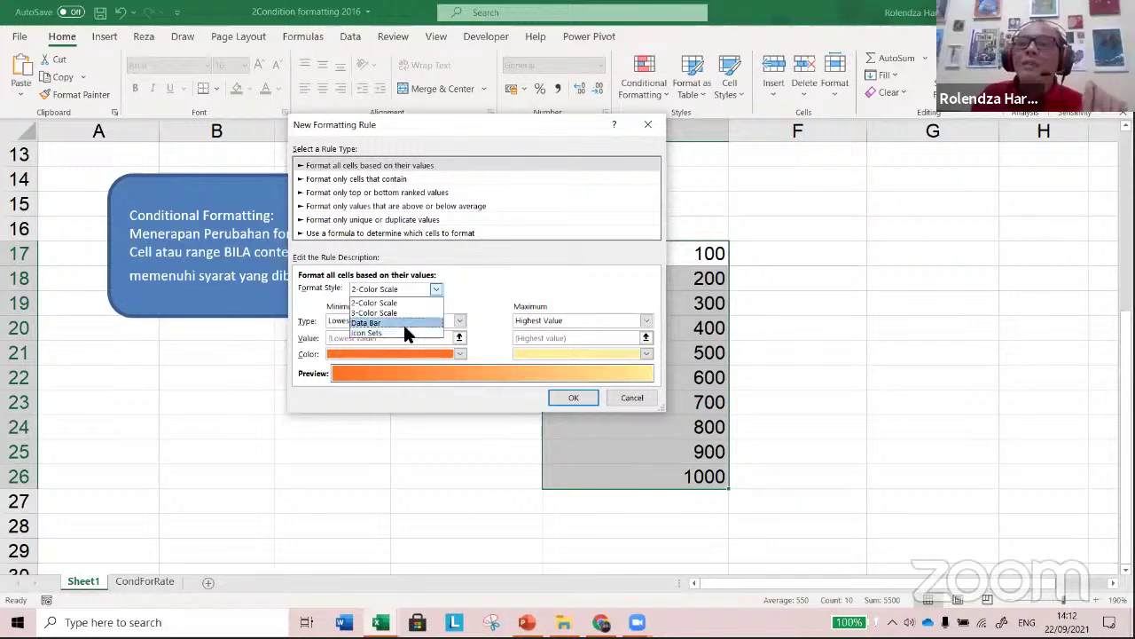
{"action": "left_click", "coordinate": [405, 332]}
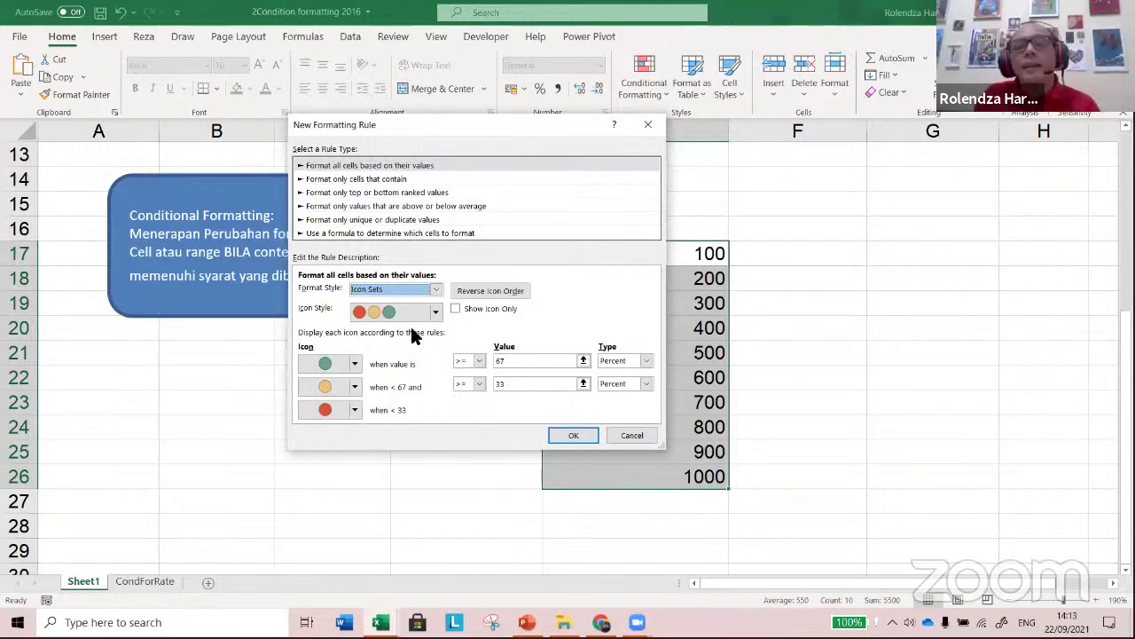
{"action": "left_click_drag", "start_coordinate": [396, 129], "coordinate": [313, 60]}
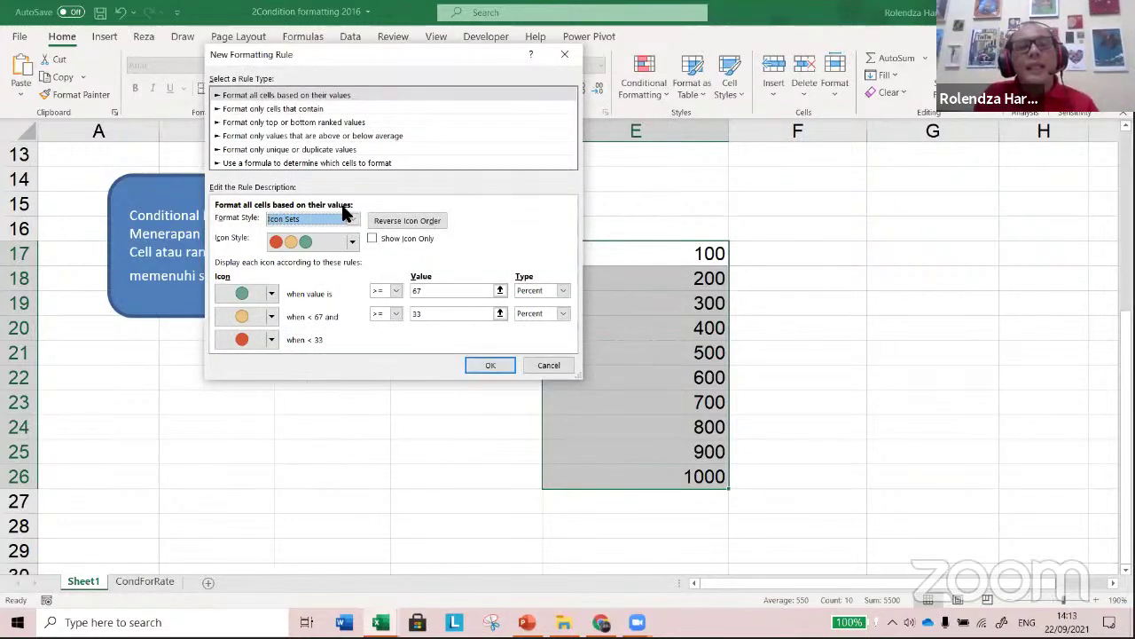
- Choose the 5 Ratings icon style for the new formatting rule
{"action": "left_click", "coordinate": [359, 249]}
{"action": "left_click", "coordinate": [359, 247]}
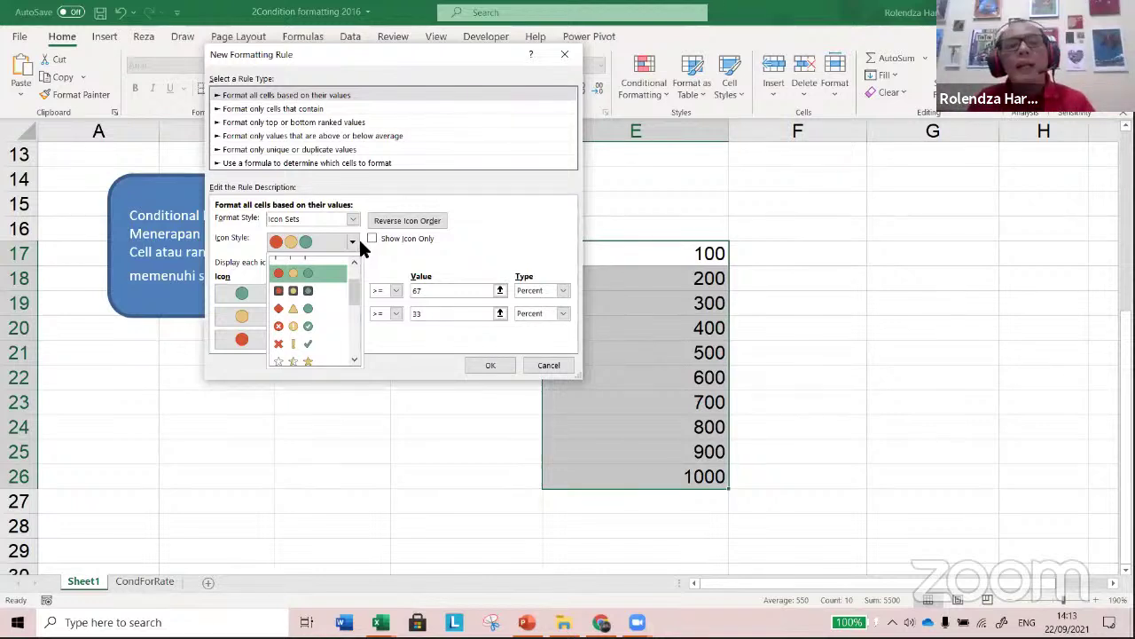
{"action": "scroll", "coordinate": [352, 297], "scroll_direction": "down", "scroll_amount": 1}
{"action": "scroll", "coordinate": [337, 342], "scroll_direction": "down", "scroll_amount": 3}
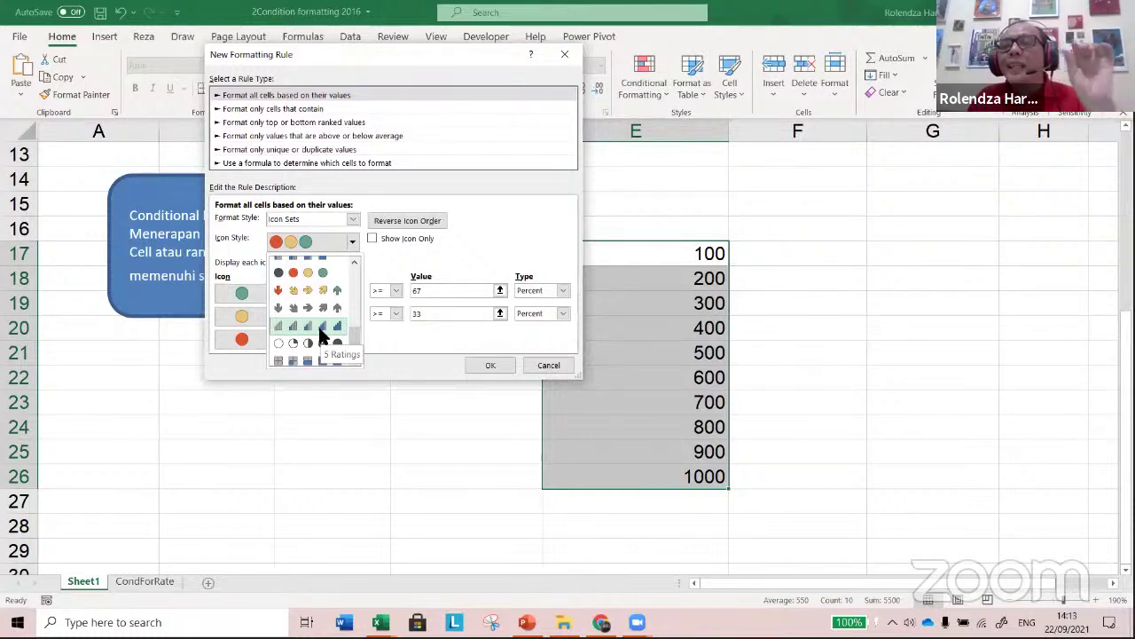
{"action": "left_click", "coordinate": [319, 328]}
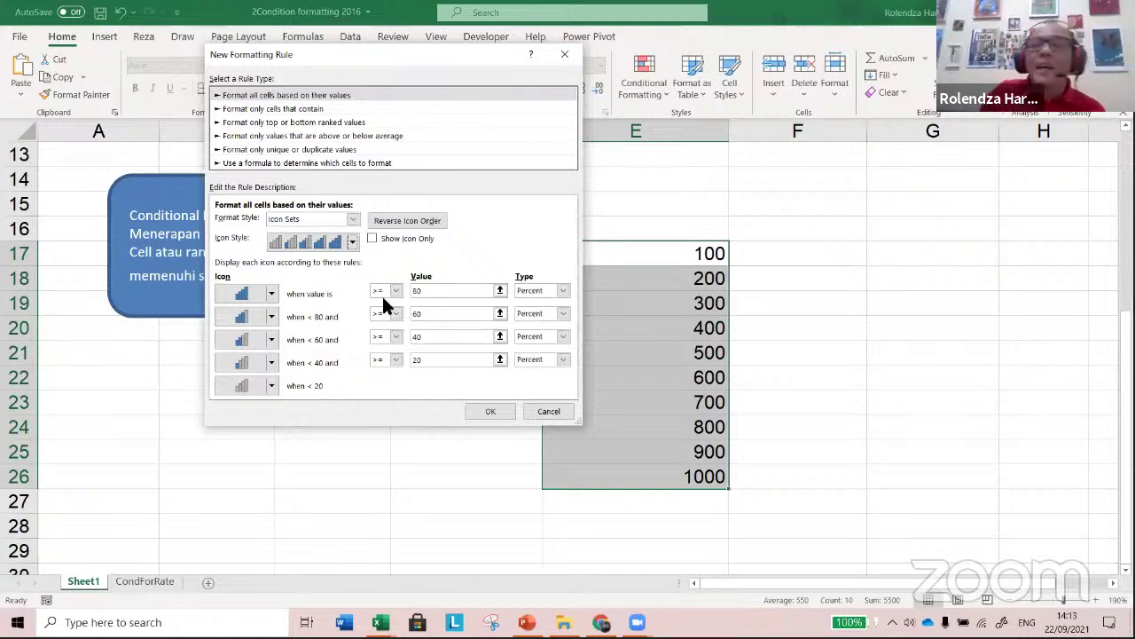
- Change the type of all four icon thresholds in the rule to Number
{"action": "left_click", "coordinate": [562, 291]}
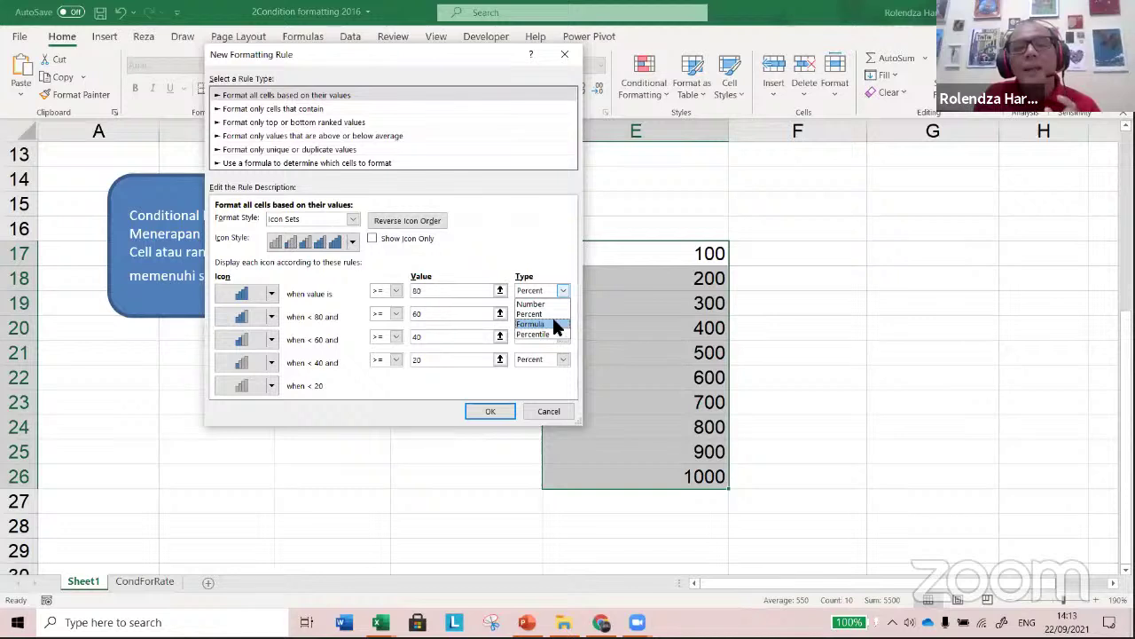
{"action": "left_click", "coordinate": [548, 302]}
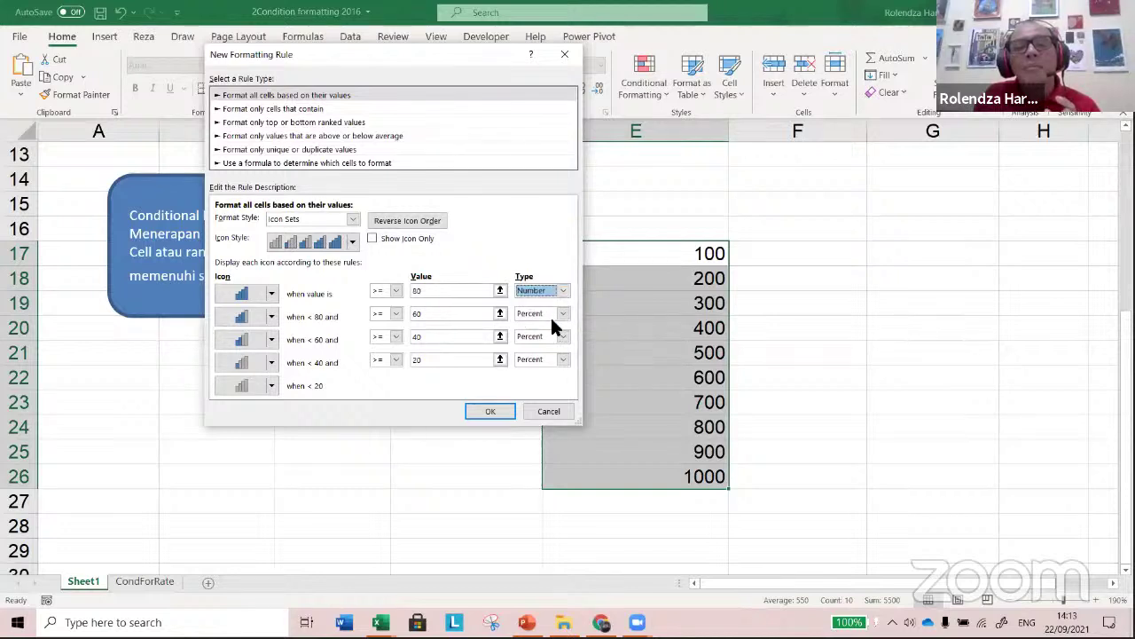
{"action": "left_click", "coordinate": [553, 313]}
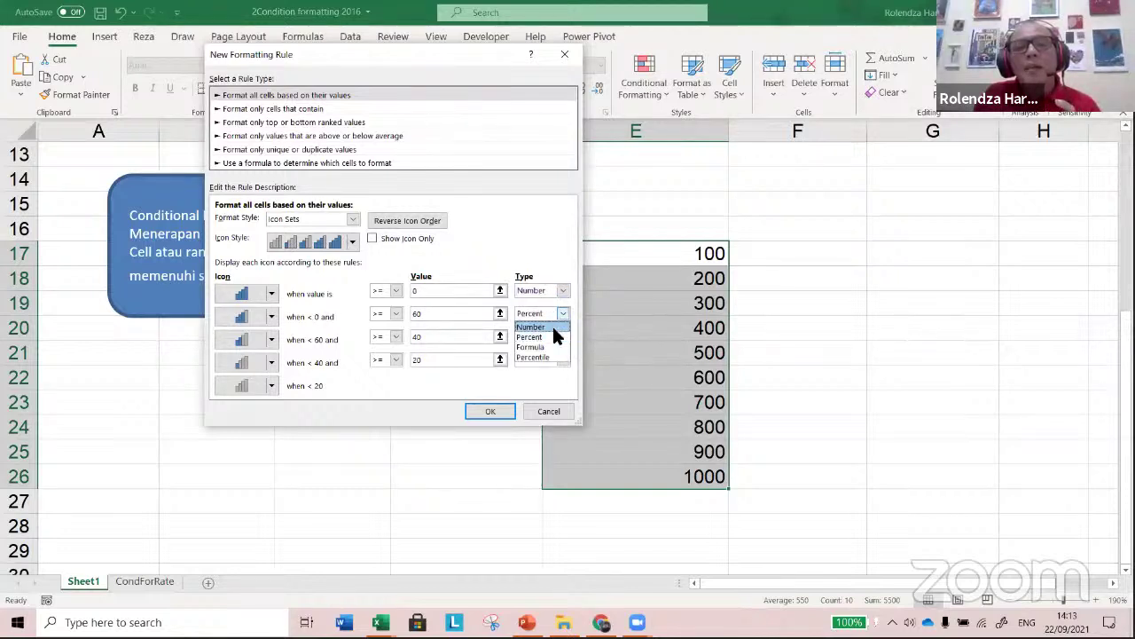
{"action": "left_click", "coordinate": [551, 325]}
{"action": "left_click", "coordinate": [555, 336]}
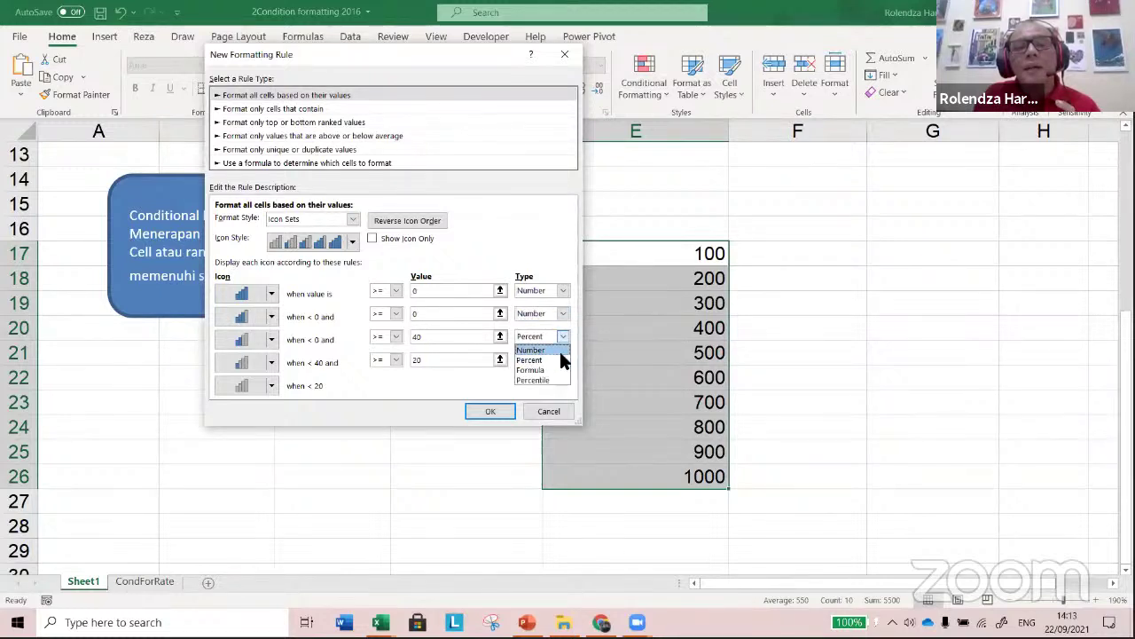
{"action": "left_click", "coordinate": [558, 348]}
{"action": "left_click", "coordinate": [564, 360]}
{"action": "left_click", "coordinate": [555, 371]}
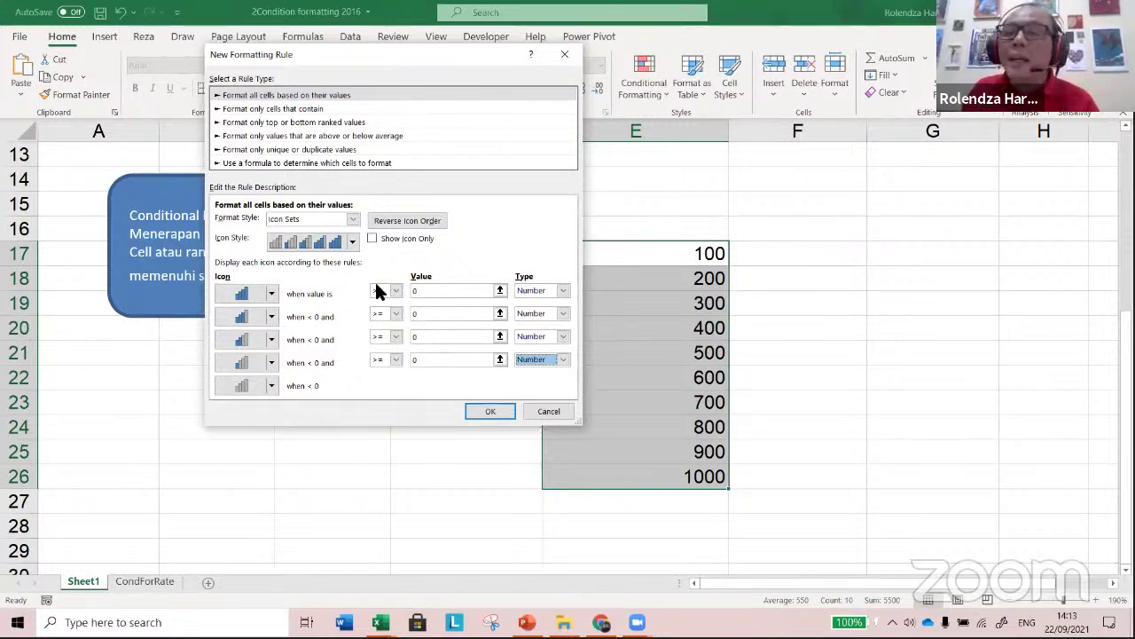
- Set the first two icon threshold values in the rule to 900 and 700
{"action": "left_click", "coordinate": [438, 292]}
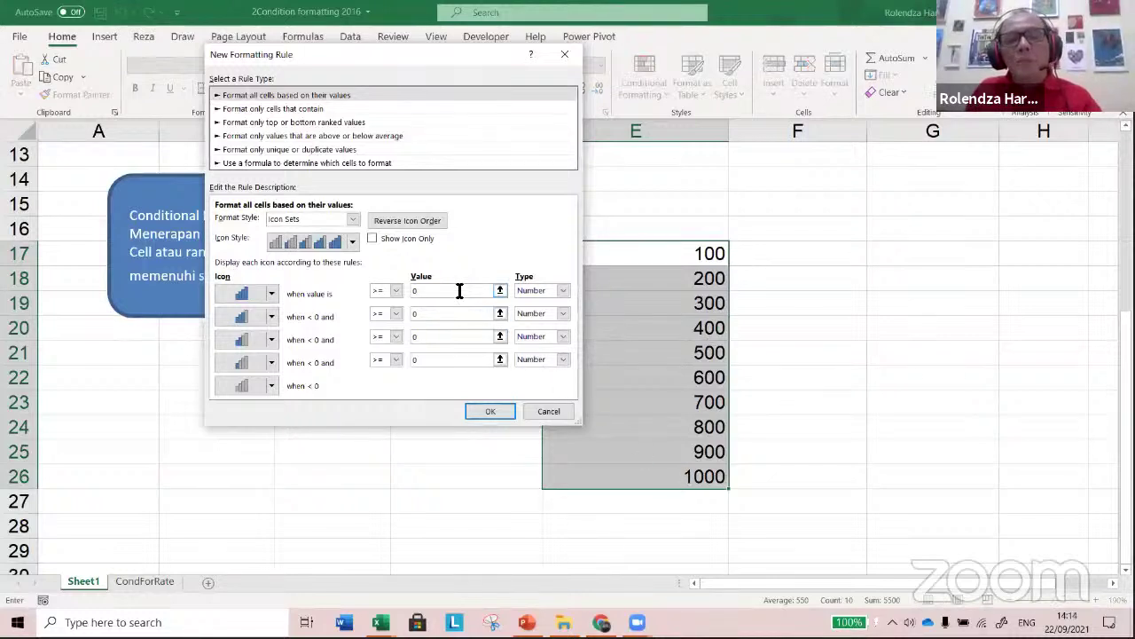
{"action": "key", "text": "BackSpace"}
{"action": "type", "text": "80"}
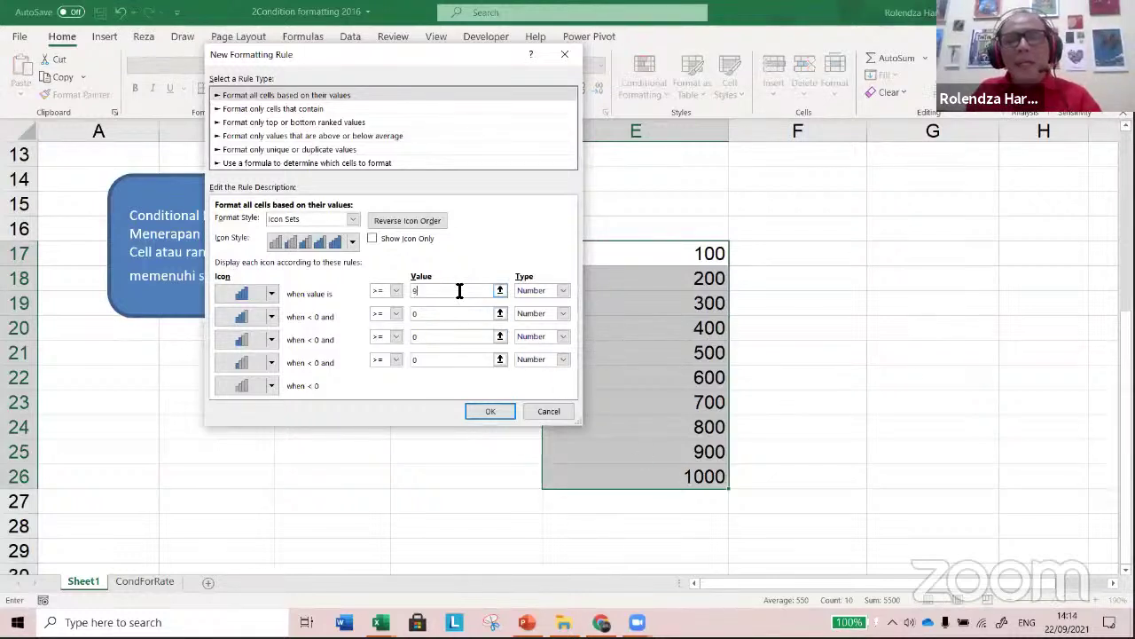
{"action": "type", "text": "0"}
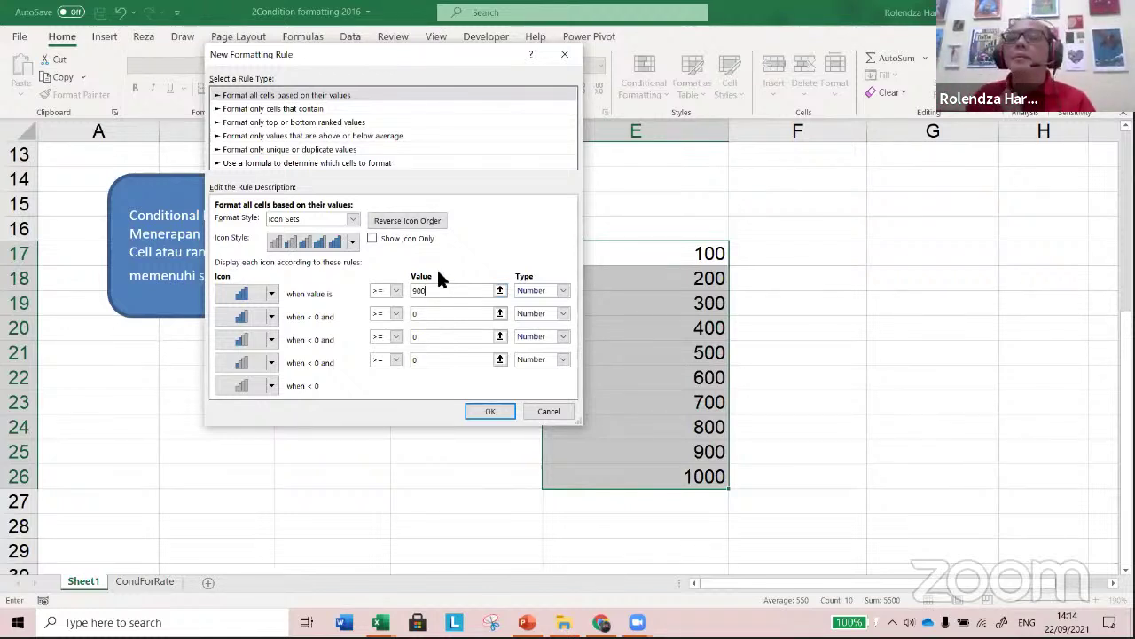
{"action": "left_click", "coordinate": [443, 313]}
{"action": "key", "text": "BackSpace"}
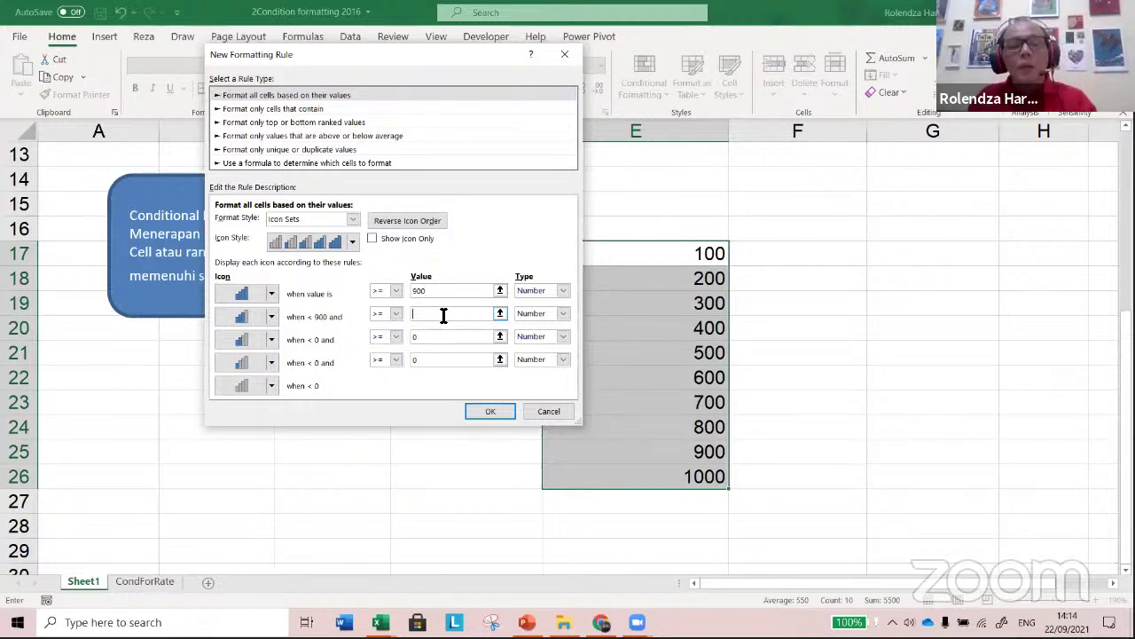
{"action": "type", "text": "700"}
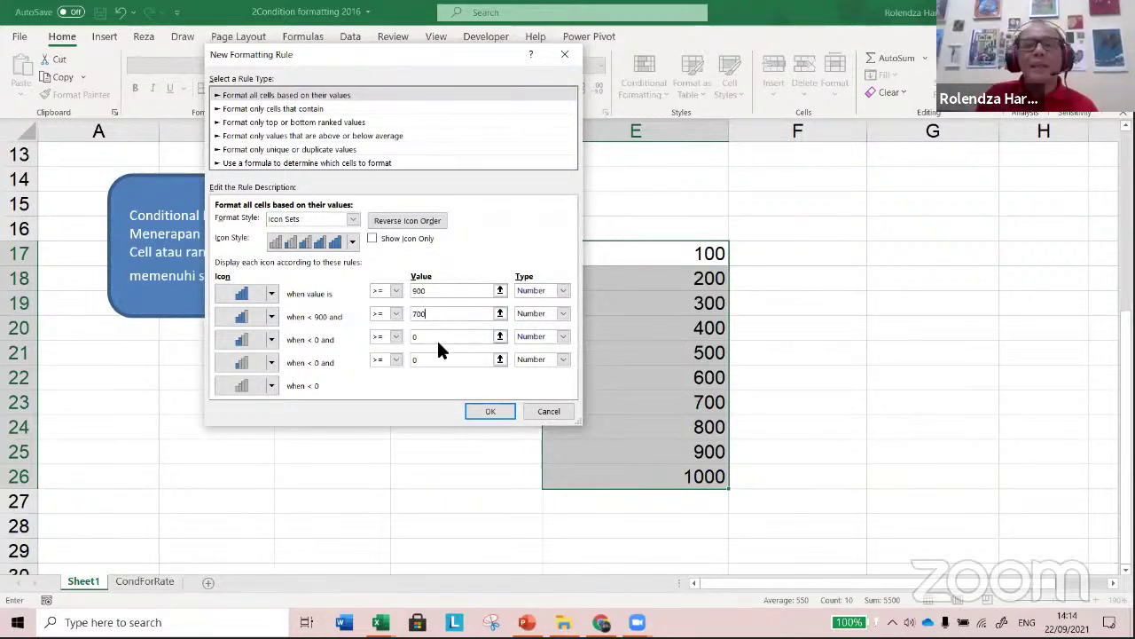
- Set the third and fourth icon thresholds to 500 and 300 and apply the rule to E17:E26
{"action": "left_click", "coordinate": [438, 338]}
{"action": "key", "text": "BackSpace"}
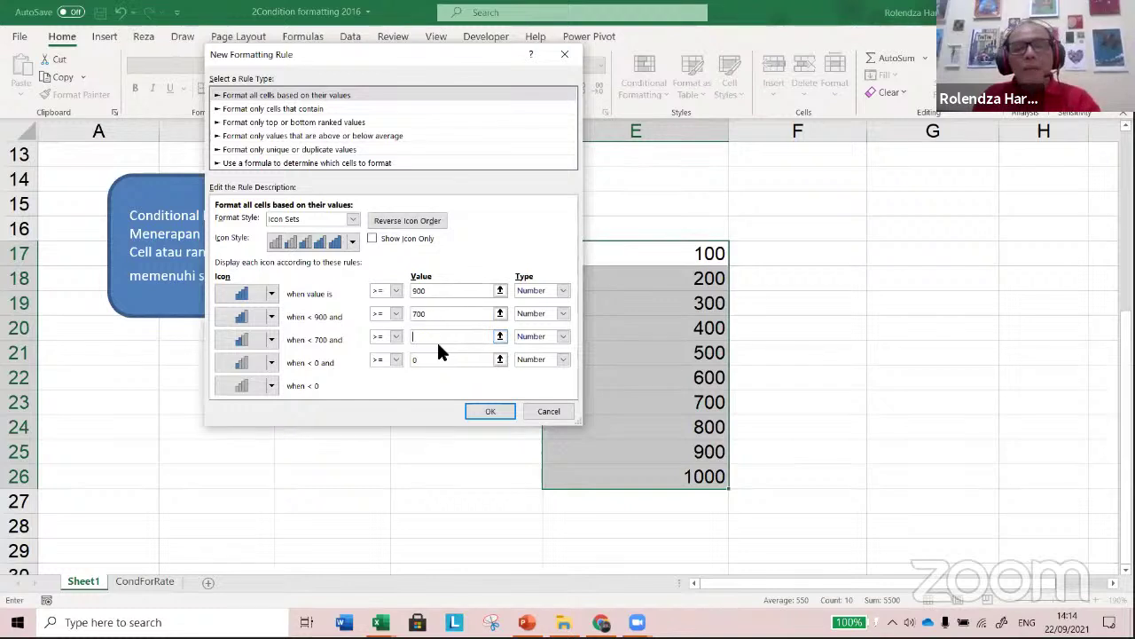
{"action": "type", "text": "500"}
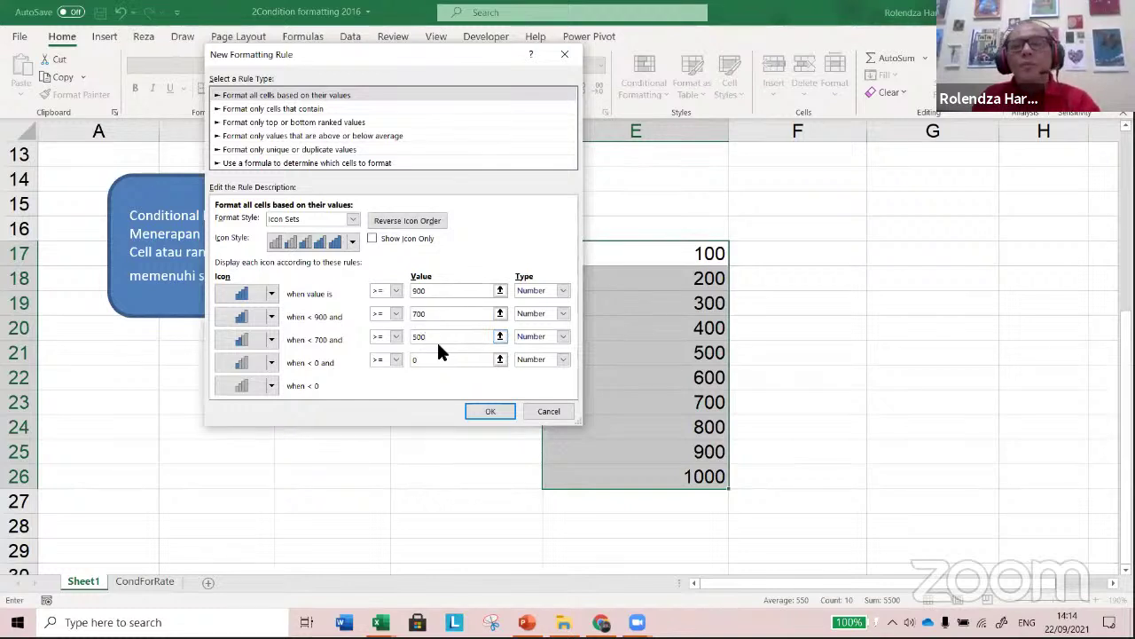
{"action": "left_click", "coordinate": [443, 359]}
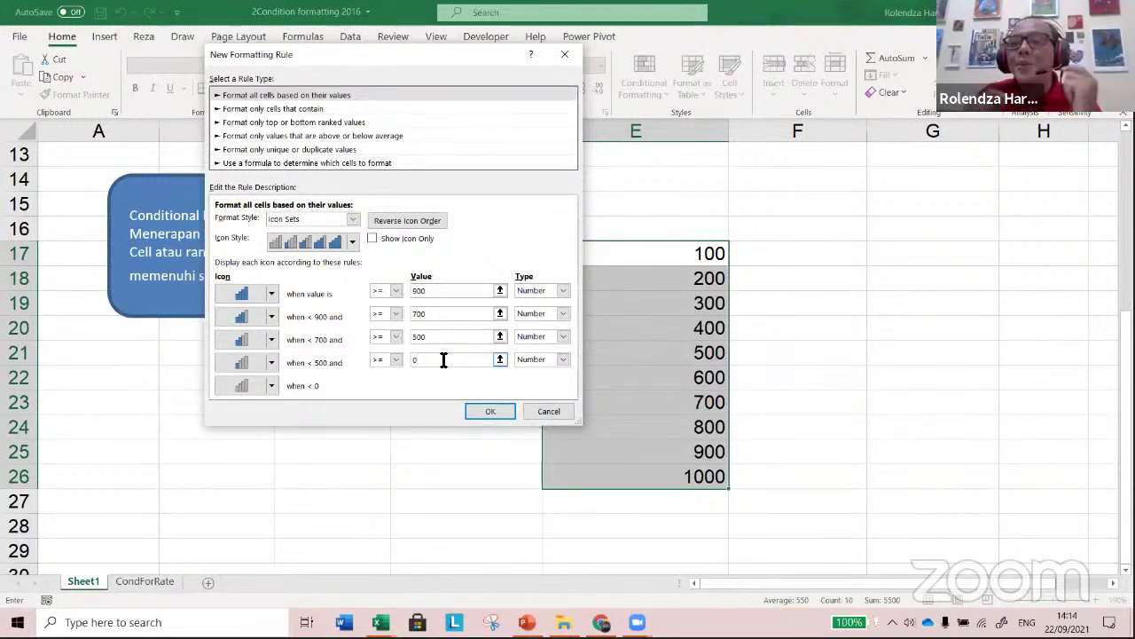
{"action": "key", "text": "BackSpace"}
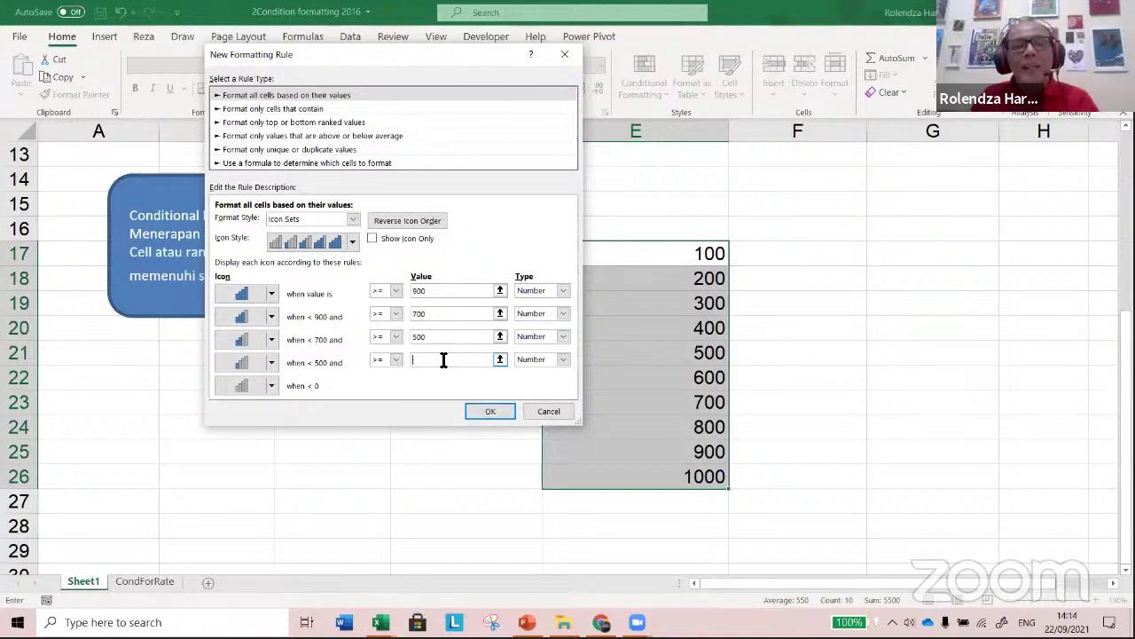
{"action": "type", "text": "300"}
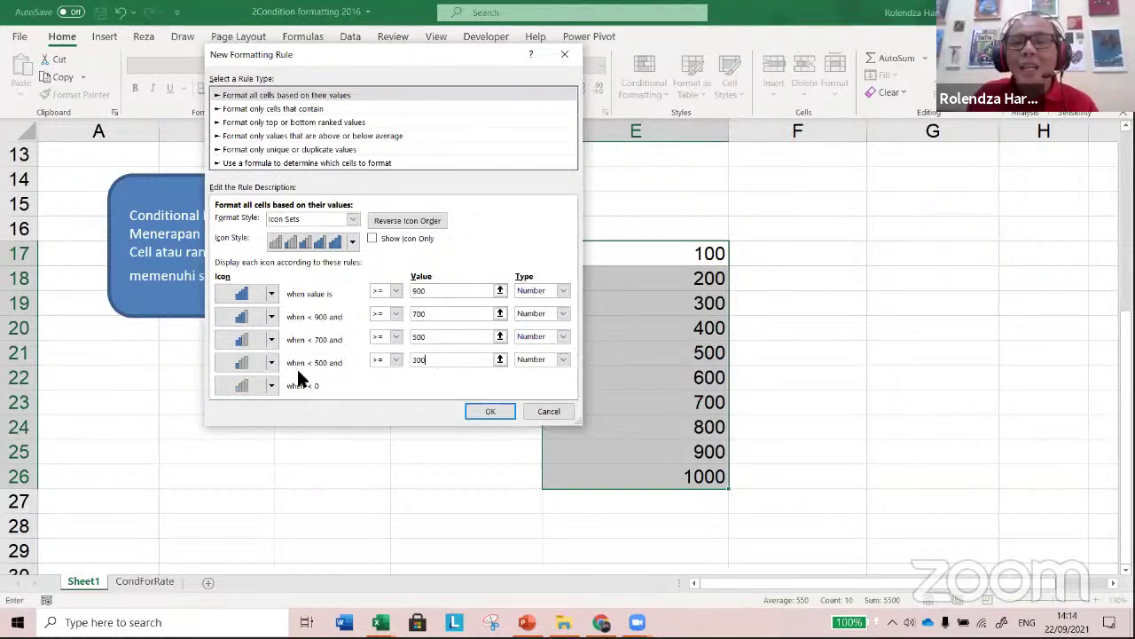
{"action": "left_click", "coordinate": [477, 408]}
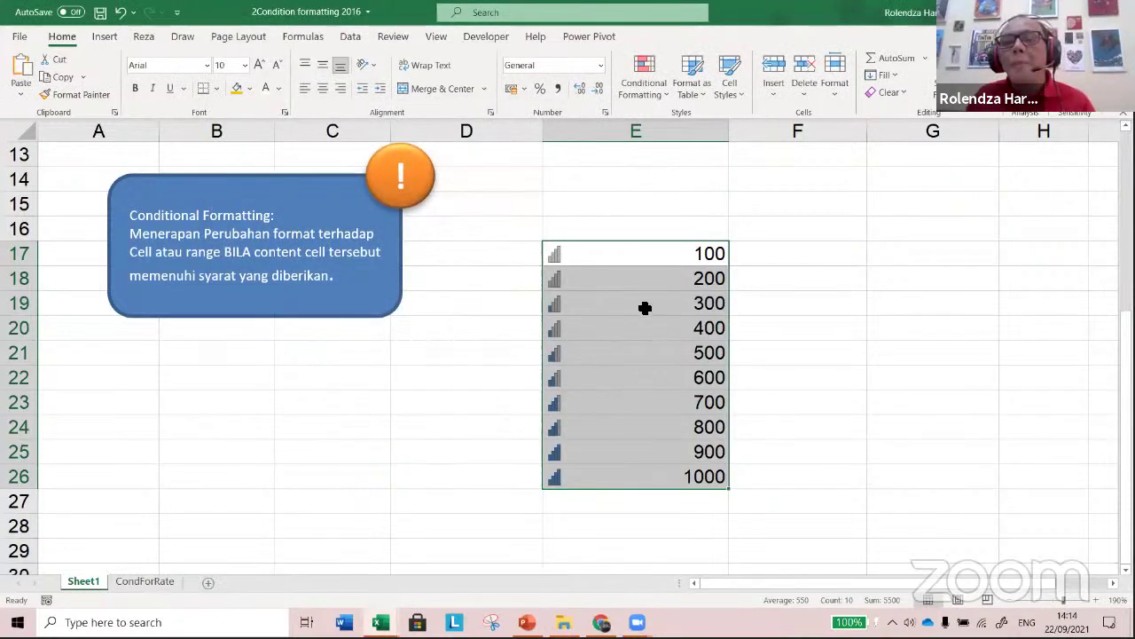
- Test the icon rule by changing E17 to 999 and E20 to 45
{"action": "left_click", "coordinate": [654, 257]}
{"action": "type", "text": "999"}
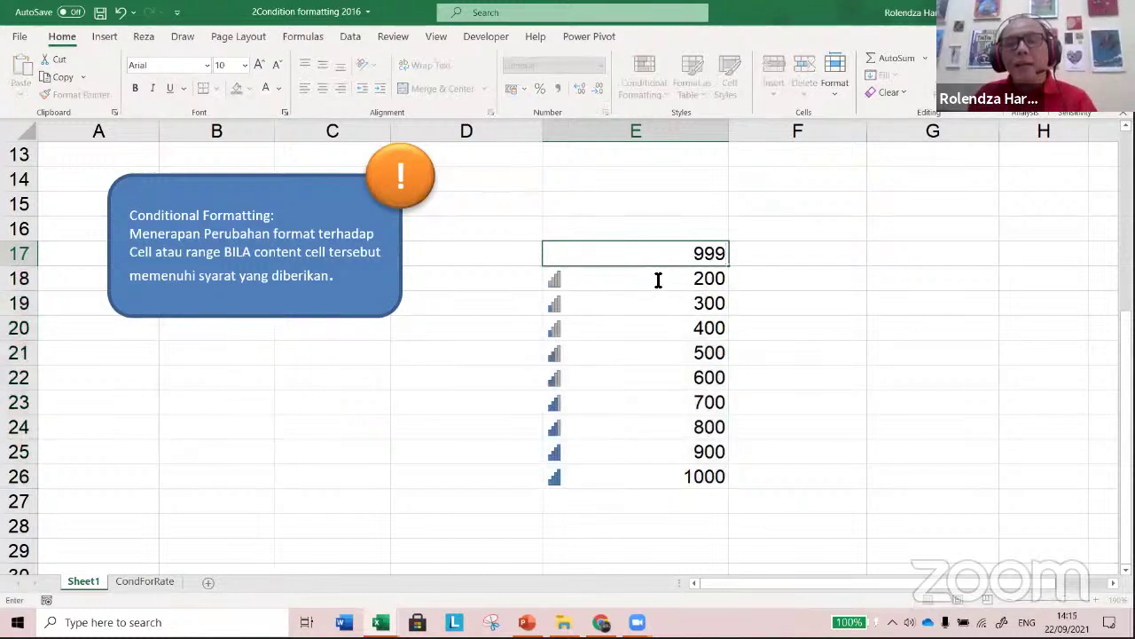
{"action": "key", "text": "Return"}
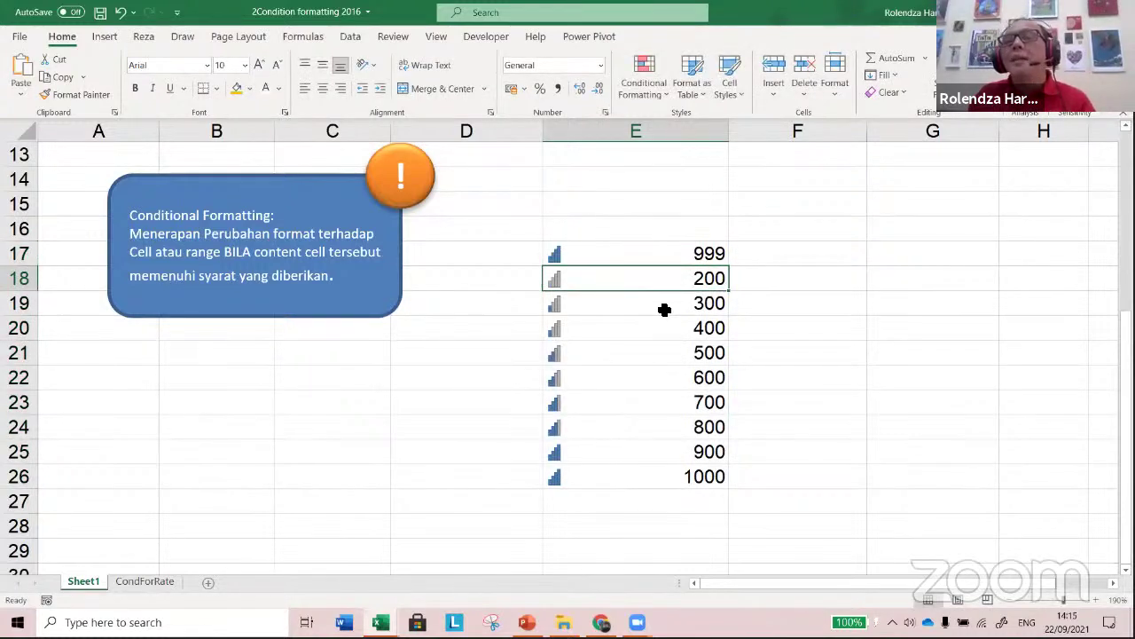
{"action": "left_click", "coordinate": [628, 327]}
{"action": "type", "text": "45"}
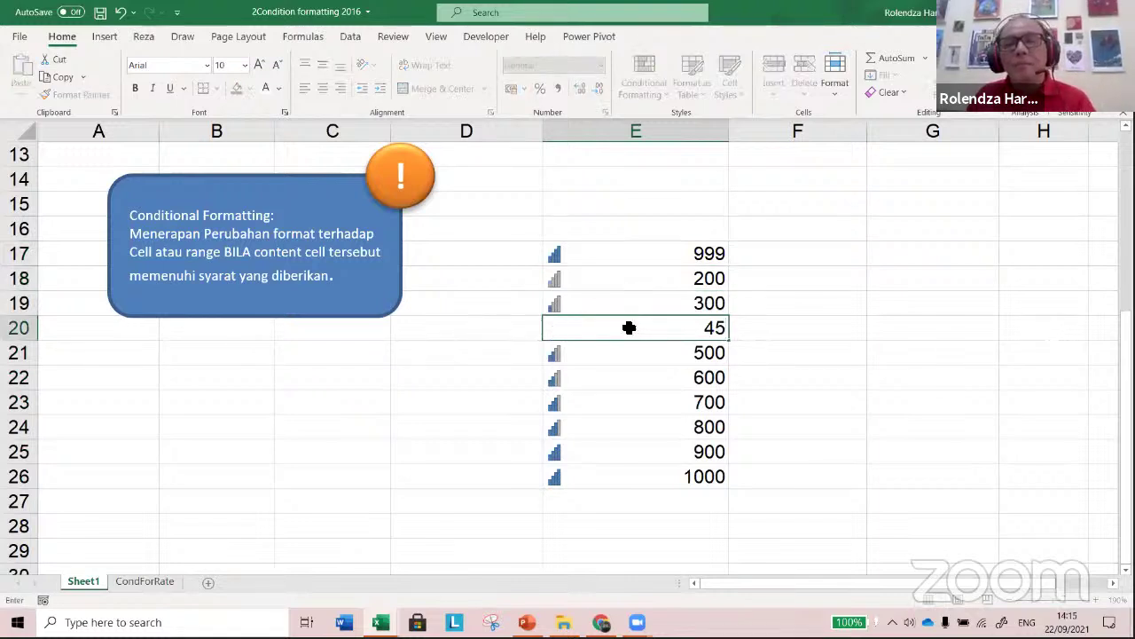
{"action": "key", "text": "Return"}
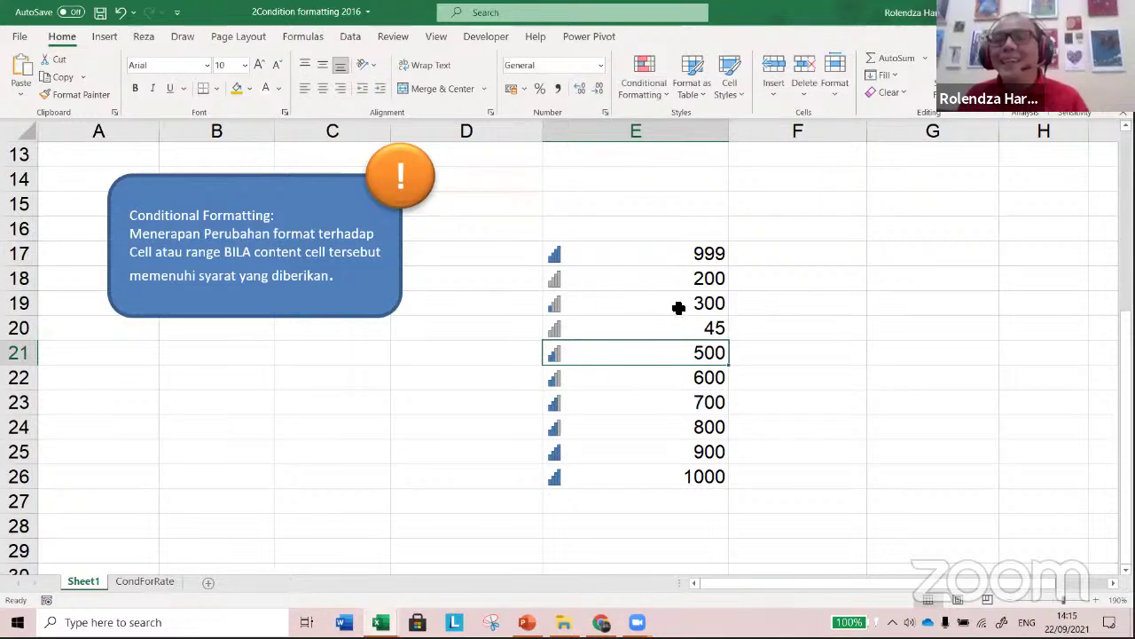
{"action": "left_click_drag", "start_coordinate": [674, 254], "coordinate": [679, 467]}
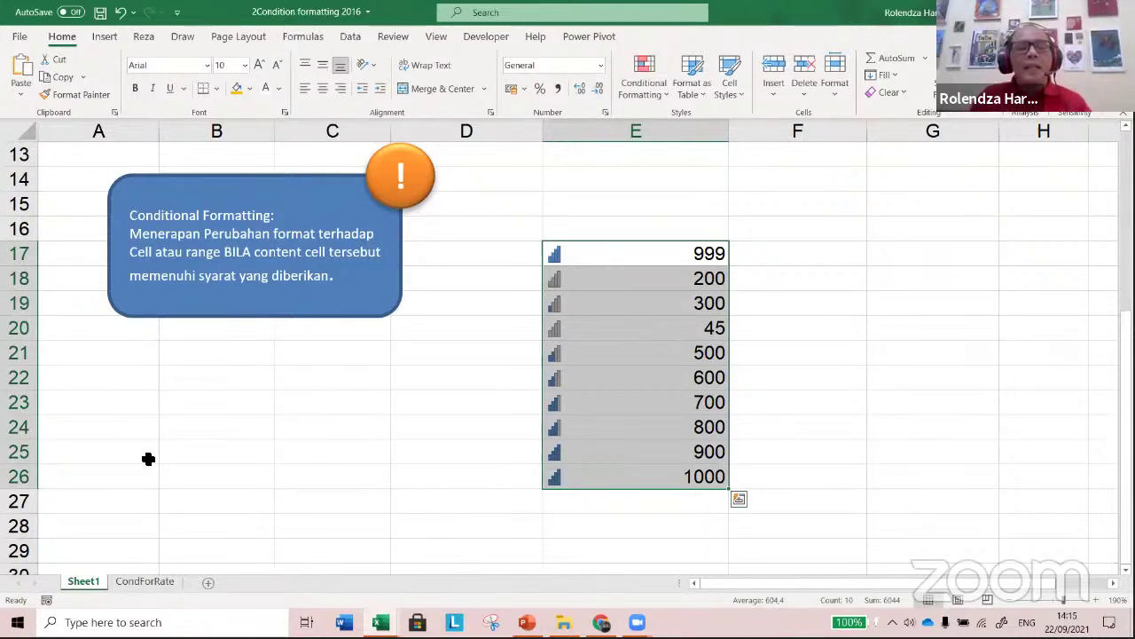
- On the CondForRate sheet, change the Snakes rating in C3 to 1 and the Freckles rating in C4 to 2
{"action": "left_click", "coordinate": [142, 578]}
{"action": "scroll", "coordinate": [298, 455], "scroll_direction": "up", "scroll_amount": 1}
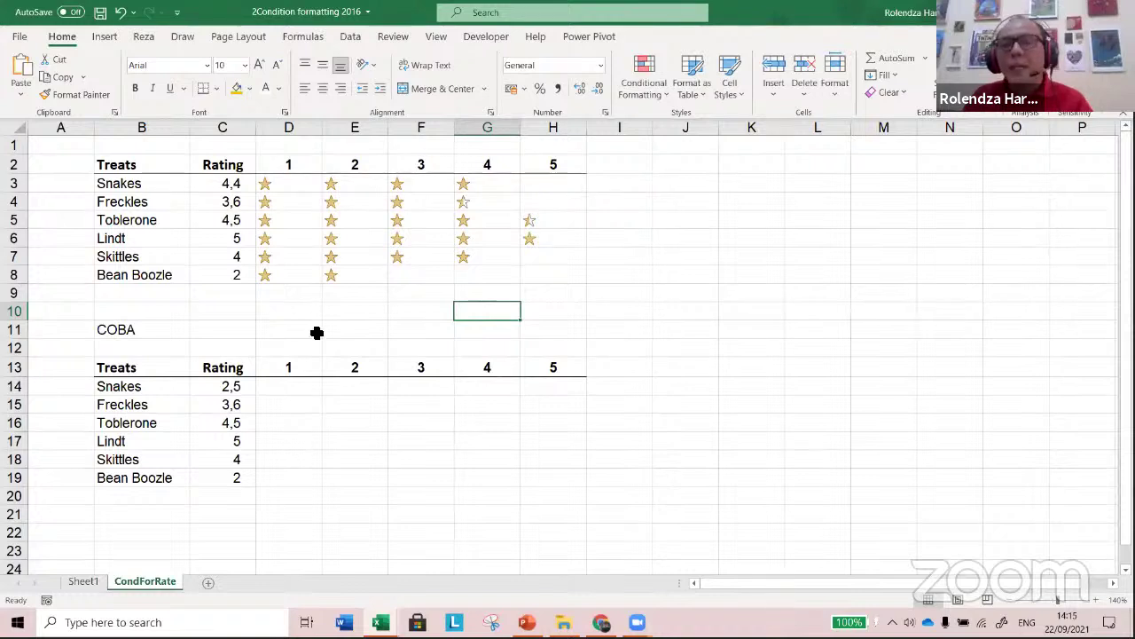
{"action": "left_click", "coordinate": [220, 182]}
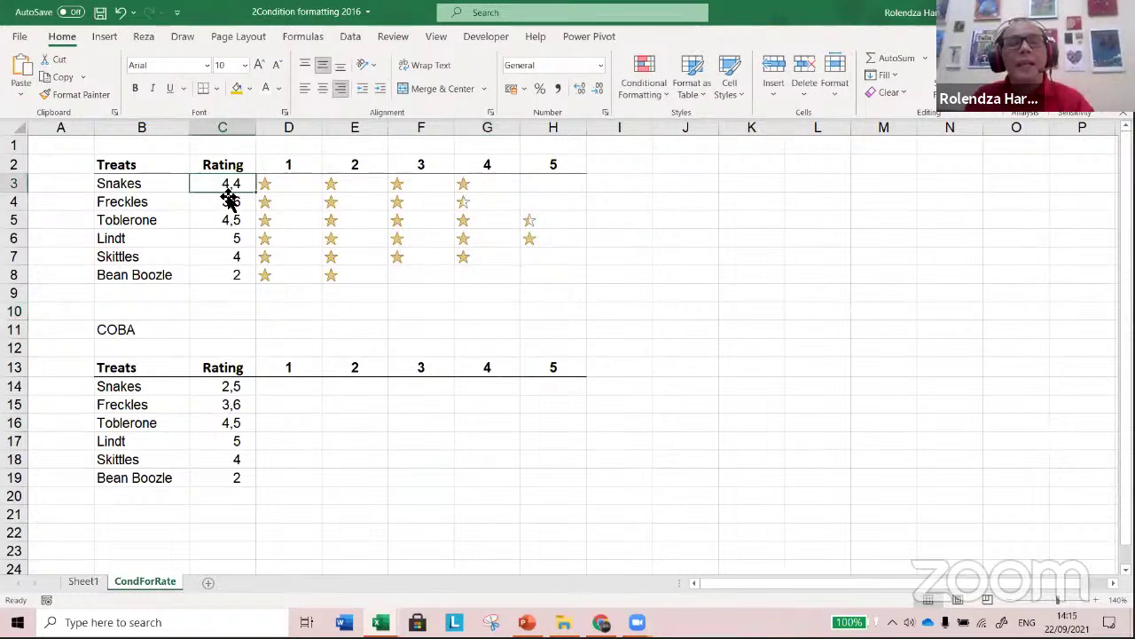
{"action": "type", "text": "1"}
{"action": "left_click", "coordinate": [234, 239]}
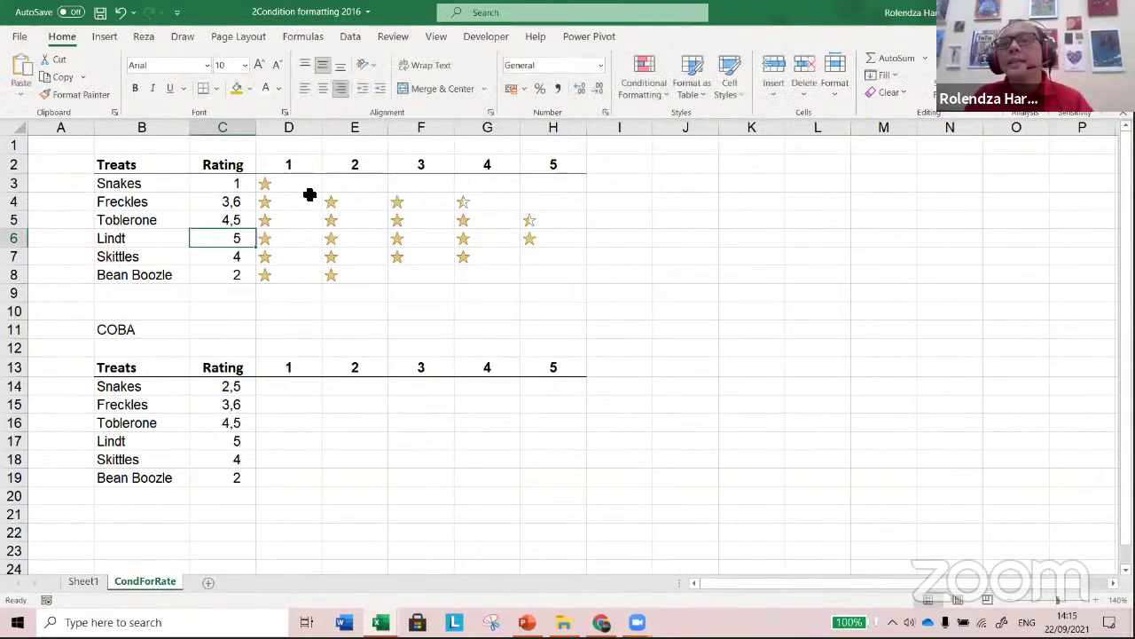
{"action": "left_click", "coordinate": [225, 201]}
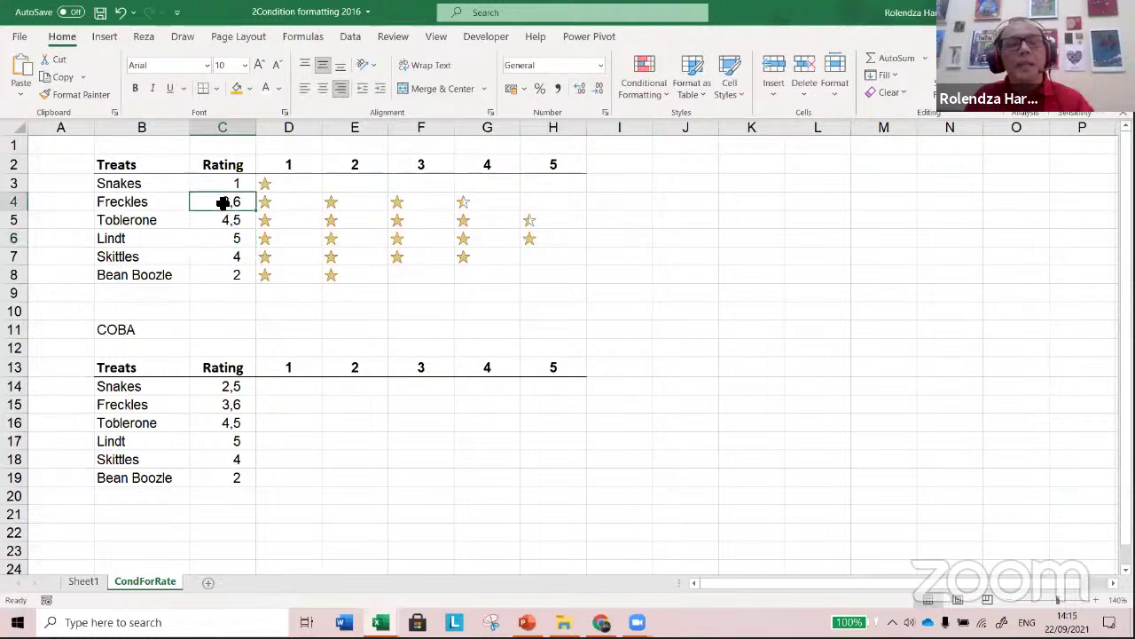
{"action": "type", "text": "2"}
{"action": "left_click", "coordinate": [226, 220]}
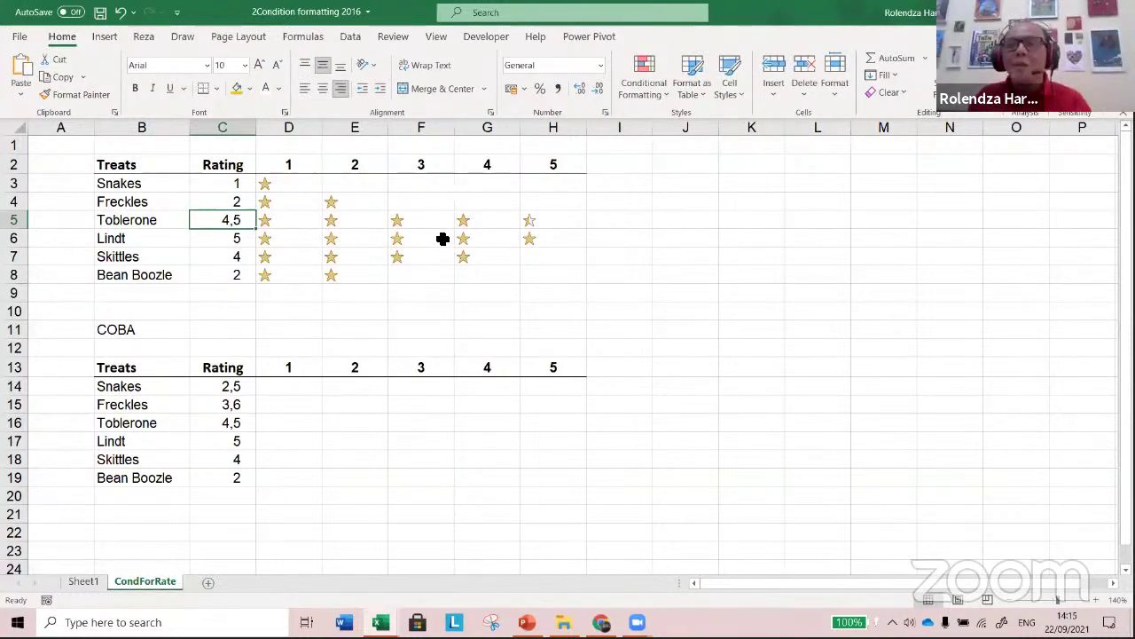
- Return to Sheet1 and enter 17, 54, 54 and 43 in cells F17 to F20
{"action": "left_click", "coordinate": [84, 582]}
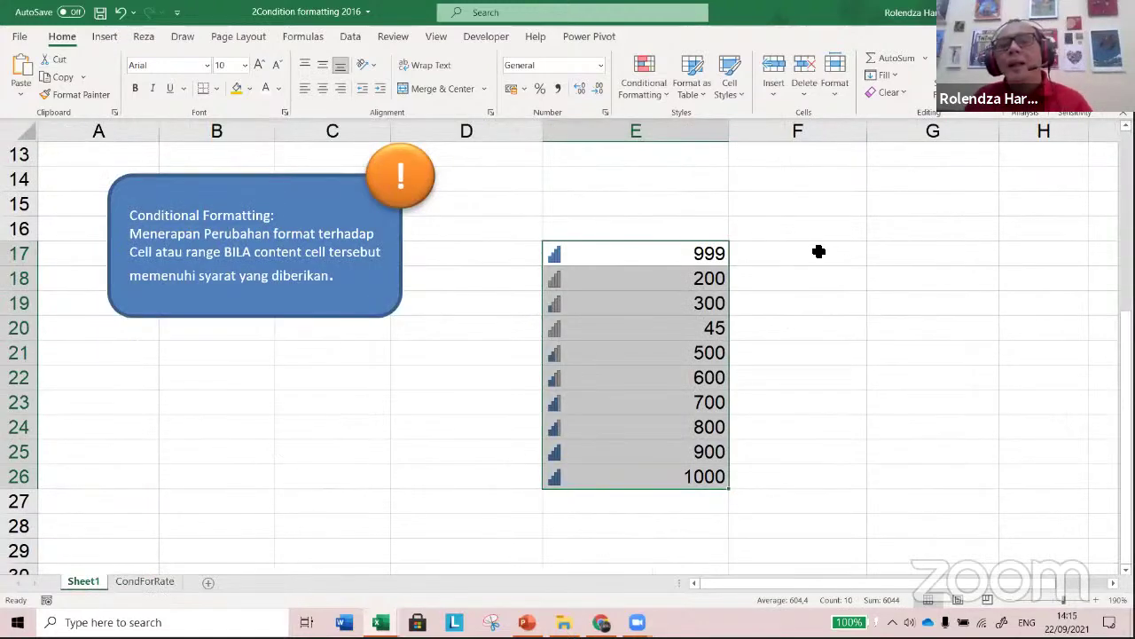
{"action": "left_click", "coordinate": [815, 251]}
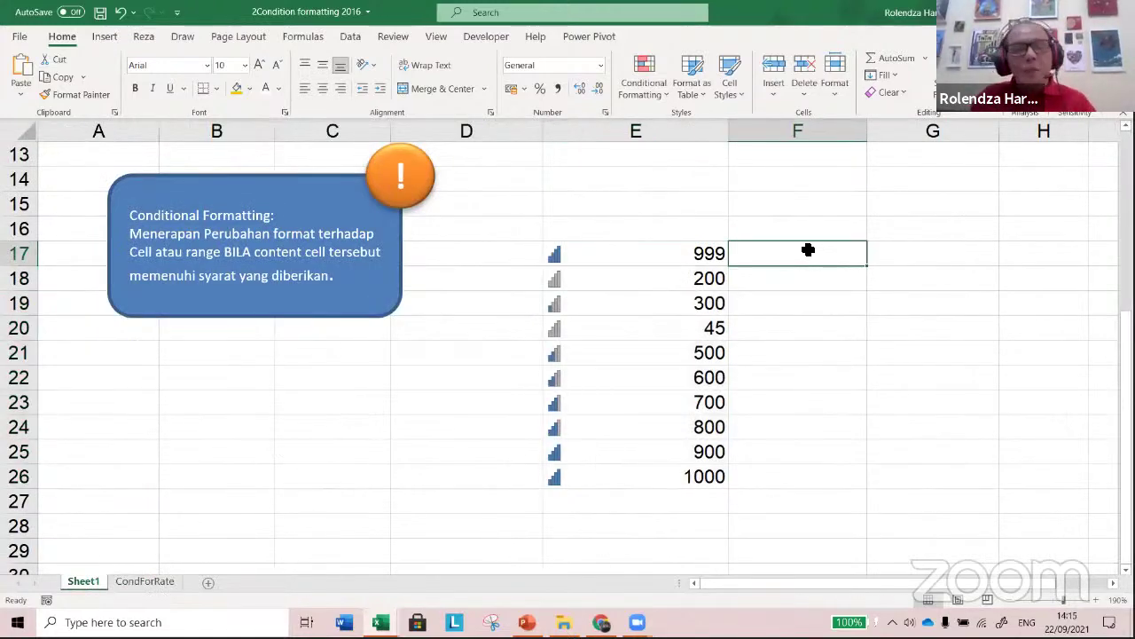
{"action": "type", "text": "1"}
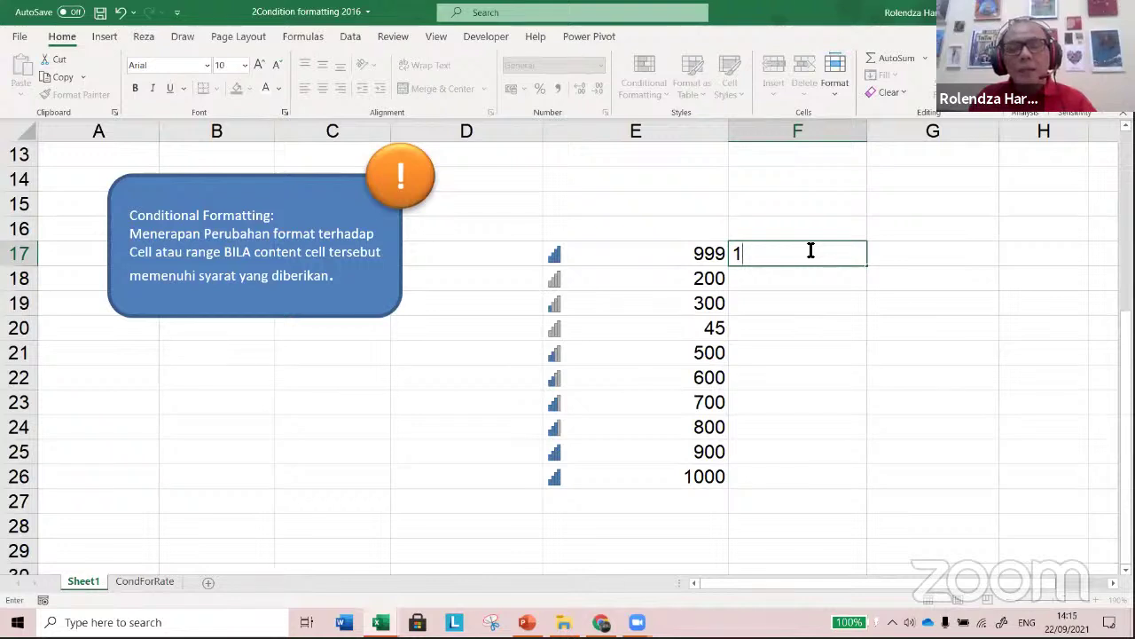
{"action": "type", "text": "7"}
{"action": "key", "text": "Return"}
{"action": "type", "text": "54"}
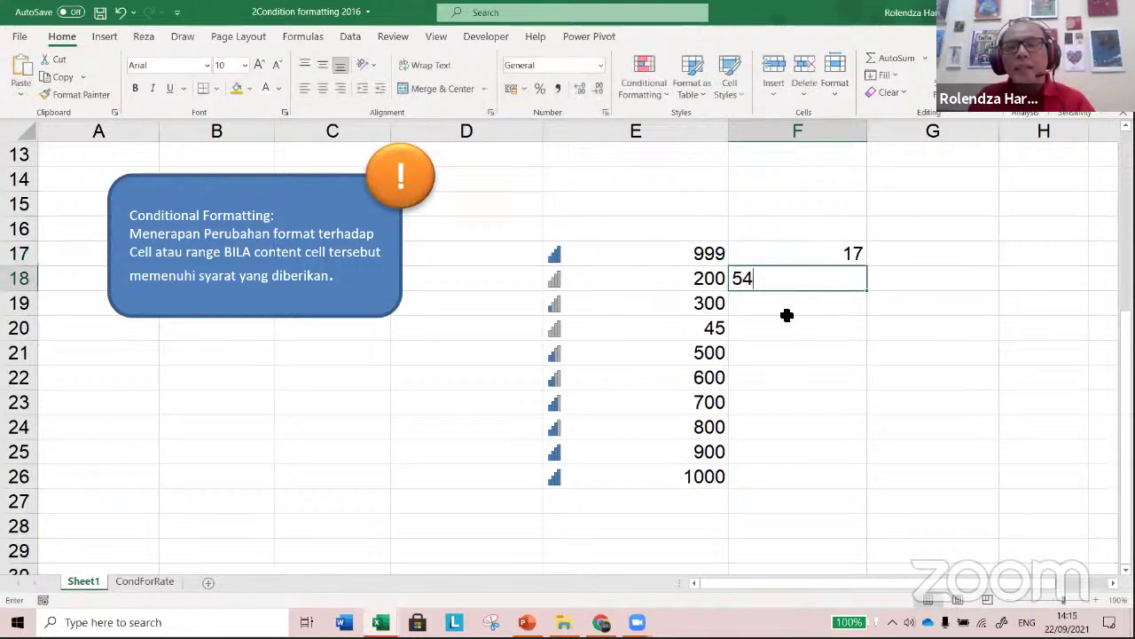
{"action": "key", "text": "Return"}
{"action": "type", "text": "54"}
{"action": "key", "text": "Return"}
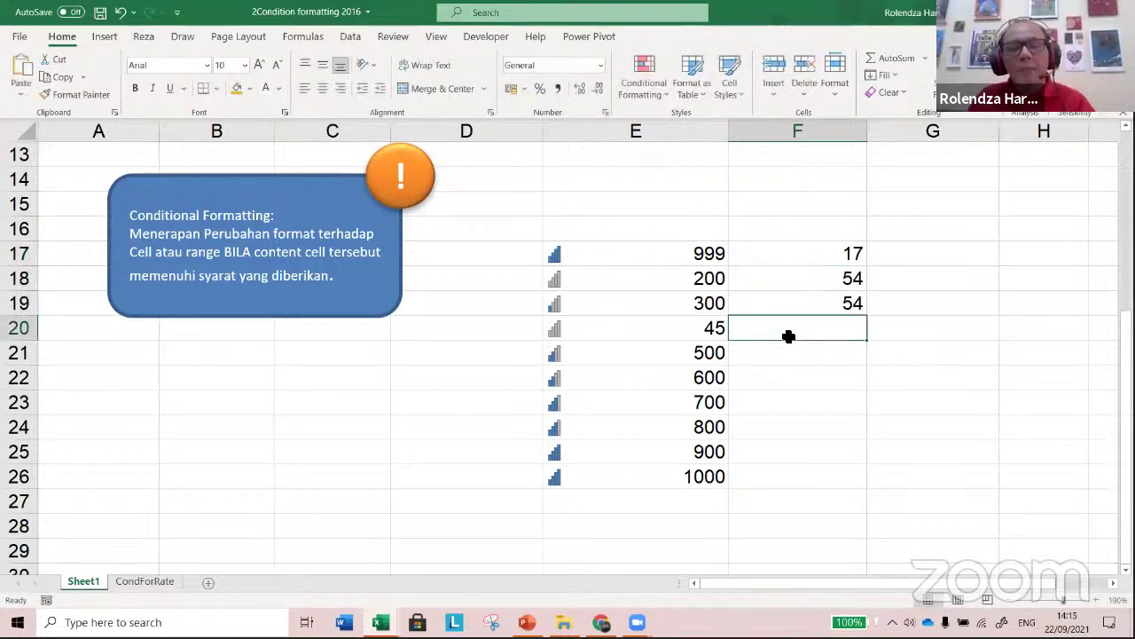
{"action": "type", "text": "43"}
{"action": "key", "text": "Return"}
- Continue column F with 23, 23, 28 and 4 in cells F21 to F24
{"action": "type", "text": "23"}
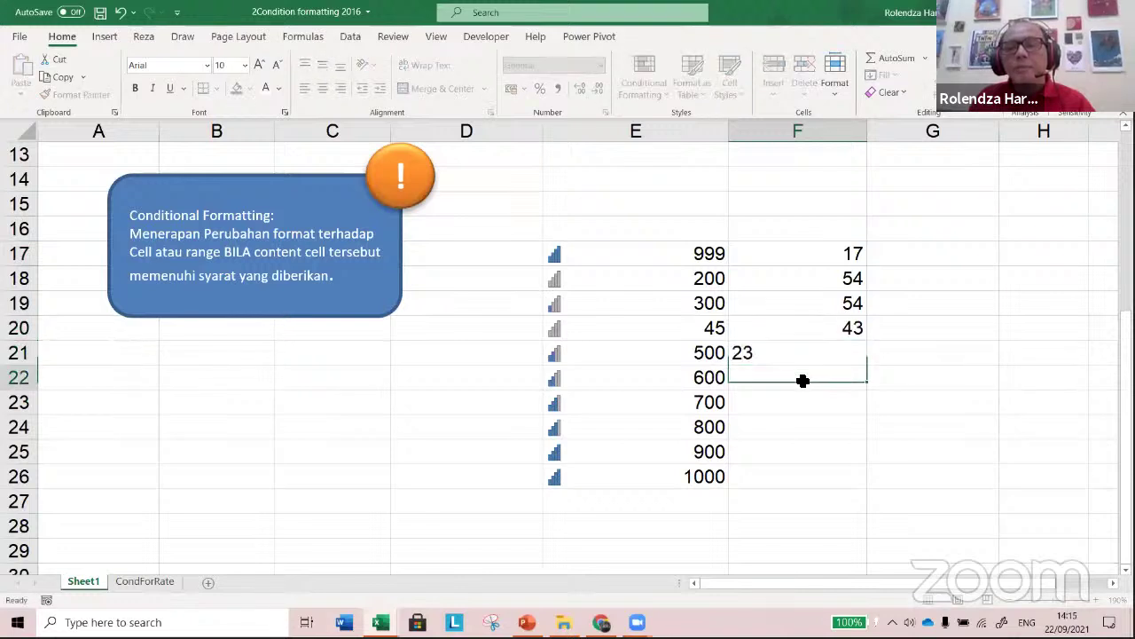
{"action": "key", "text": "Return"}
{"action": "type", "text": "23"}
{"action": "key", "text": "Return"}
{"action": "type", "text": "23"}
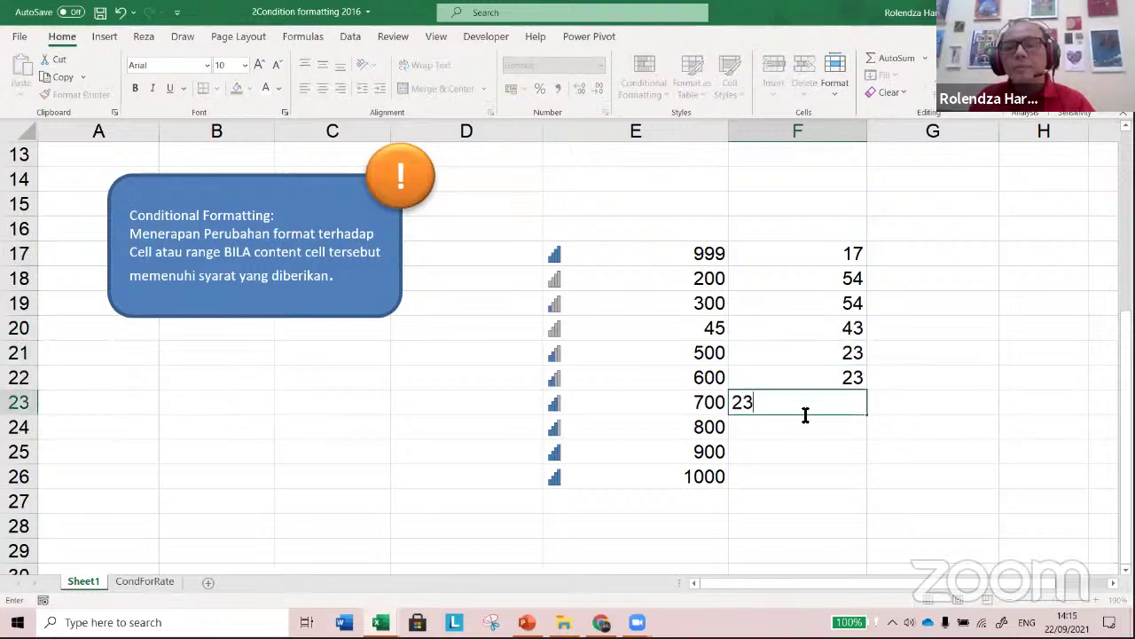
{"action": "key", "text": "BackSpace"}
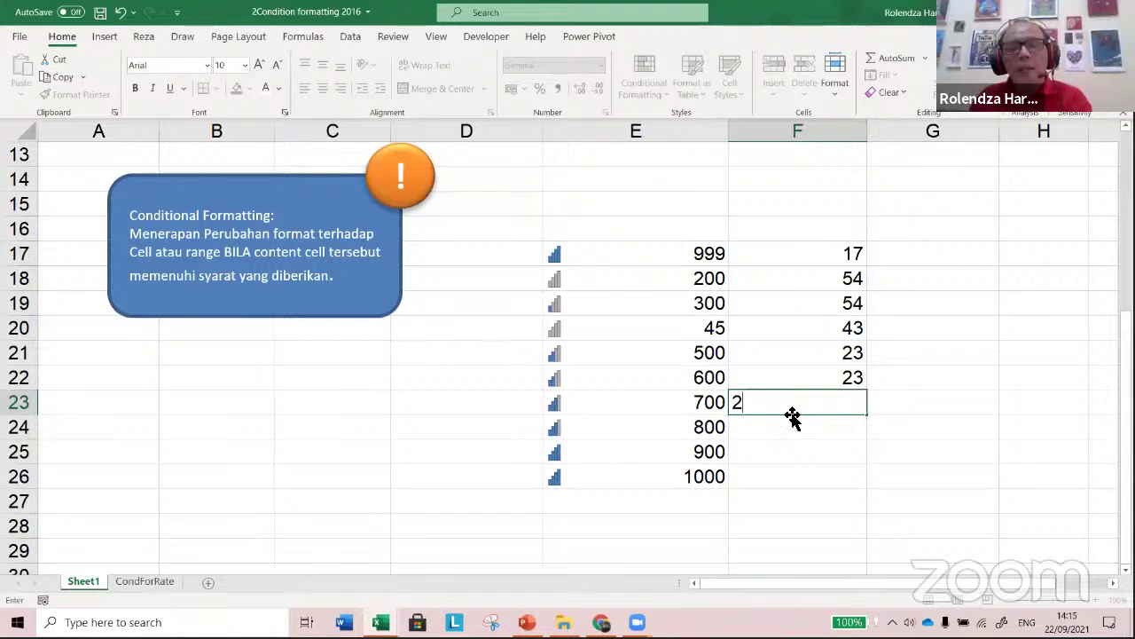
{"action": "type", "text": "8"}
{"action": "key", "text": "Return"}
{"action": "type", "text": "4"}
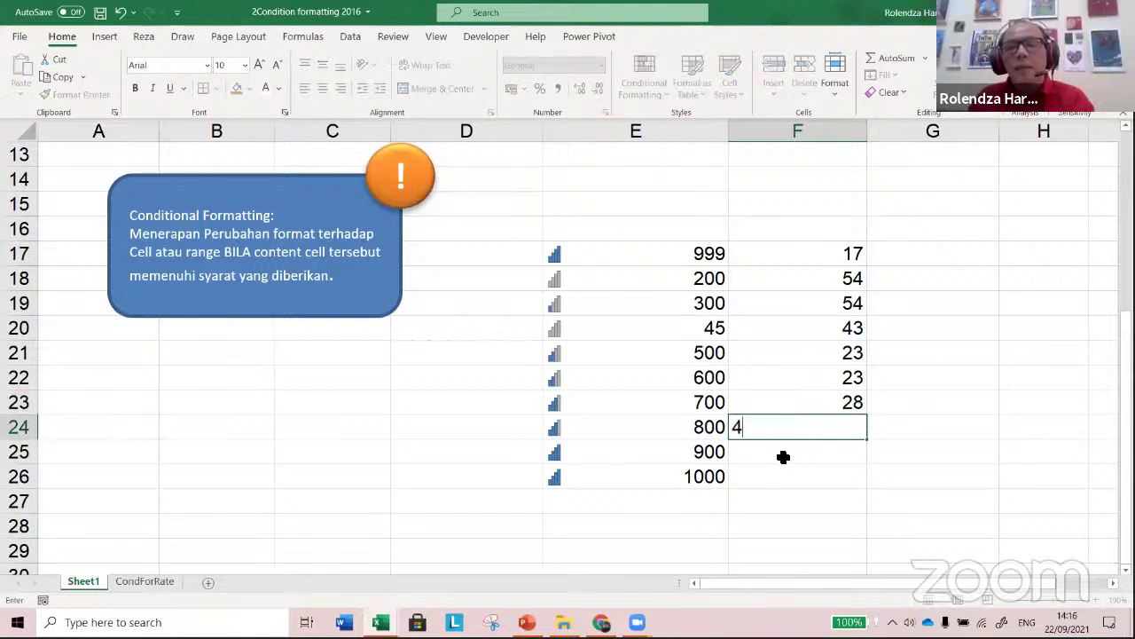
{"action": "key", "text": "Return"}
- Start a new conditional formatting rule for F17:F24 using the Icon Sets format style
{"action": "left_click_drag", "start_coordinate": [801, 251], "coordinate": [825, 432]}
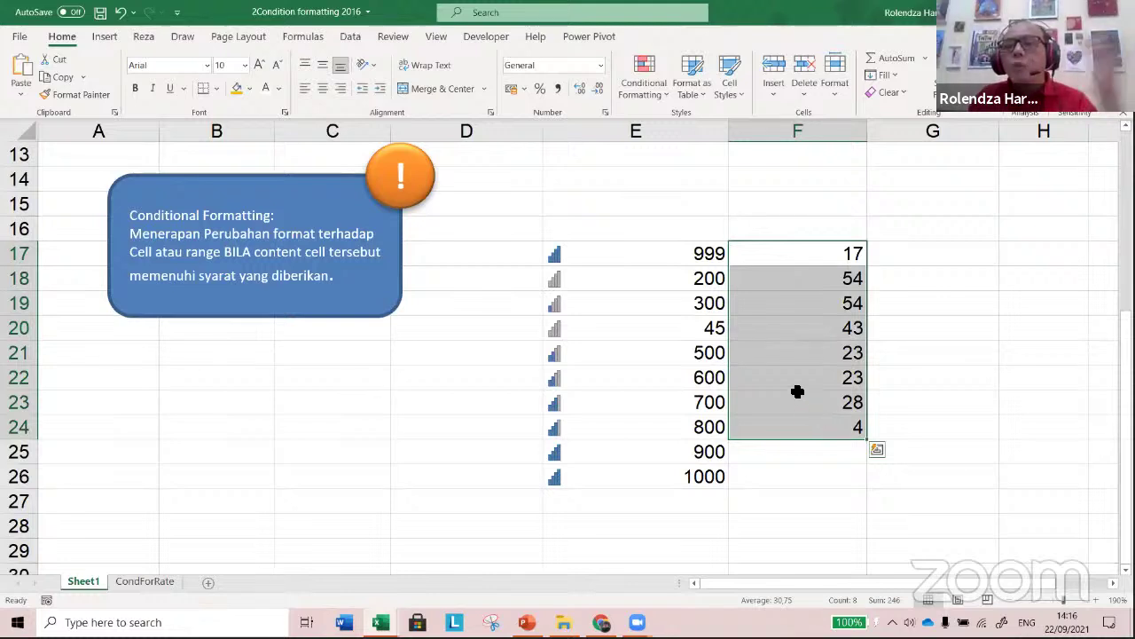
{"action": "left_click", "coordinate": [657, 93]}
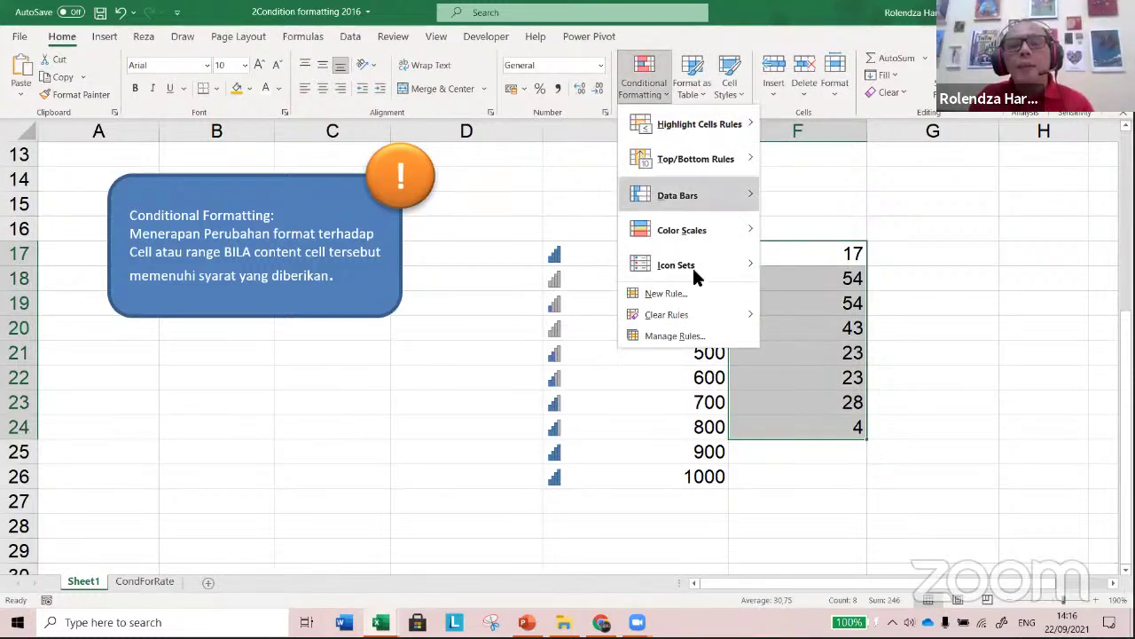
{"action": "left_click", "coordinate": [678, 285]}
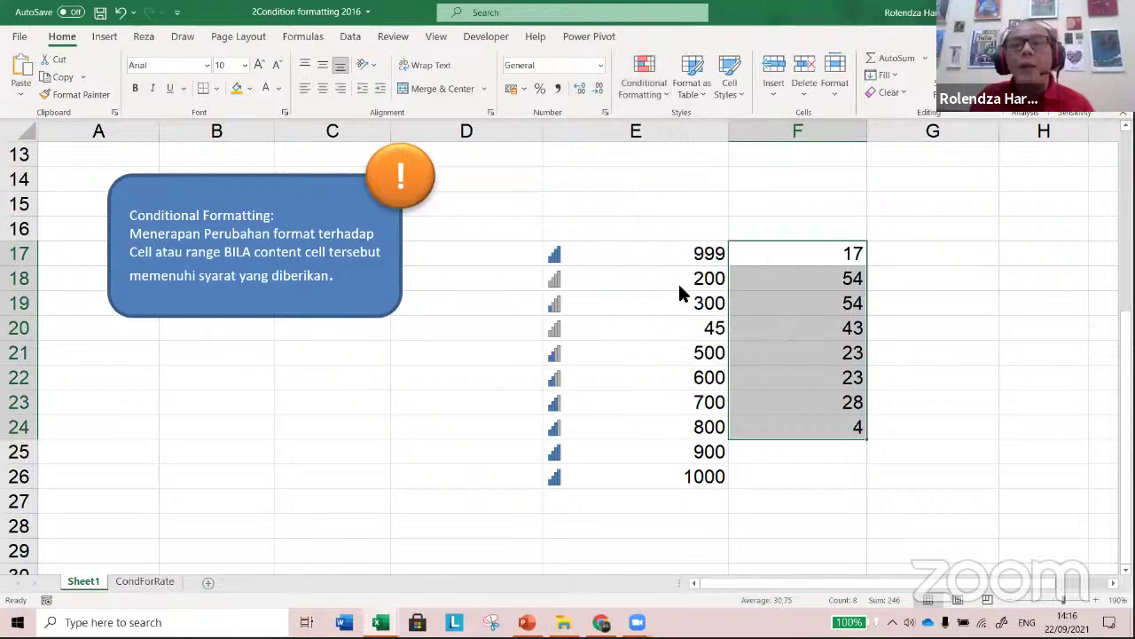
{"action": "left_click", "coordinate": [338, 259]}
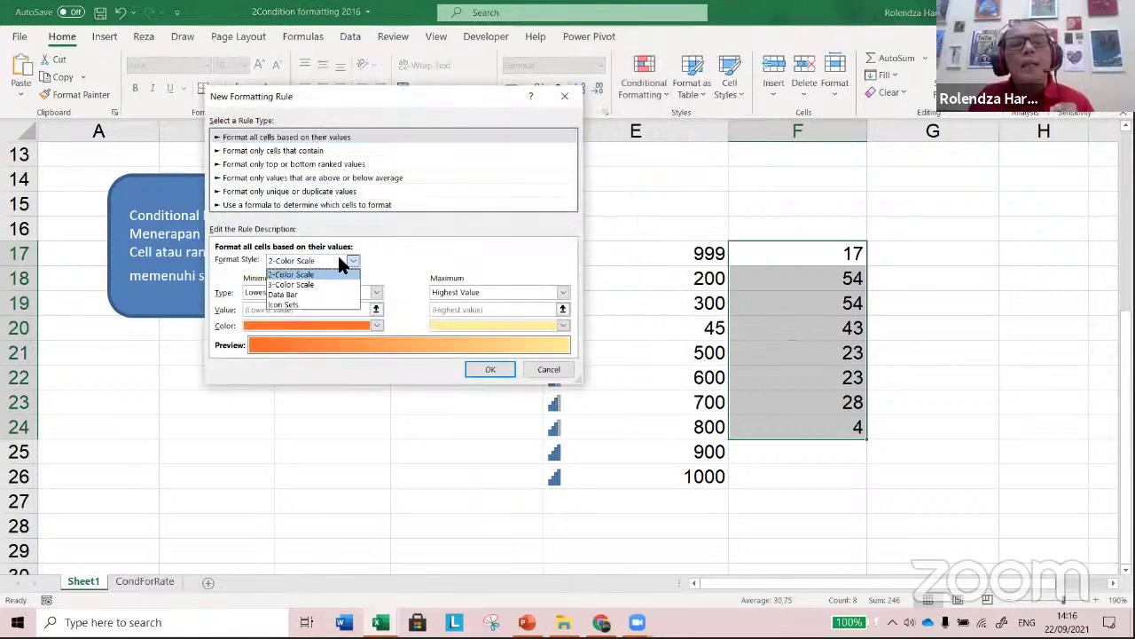
{"action": "left_click", "coordinate": [324, 305]}
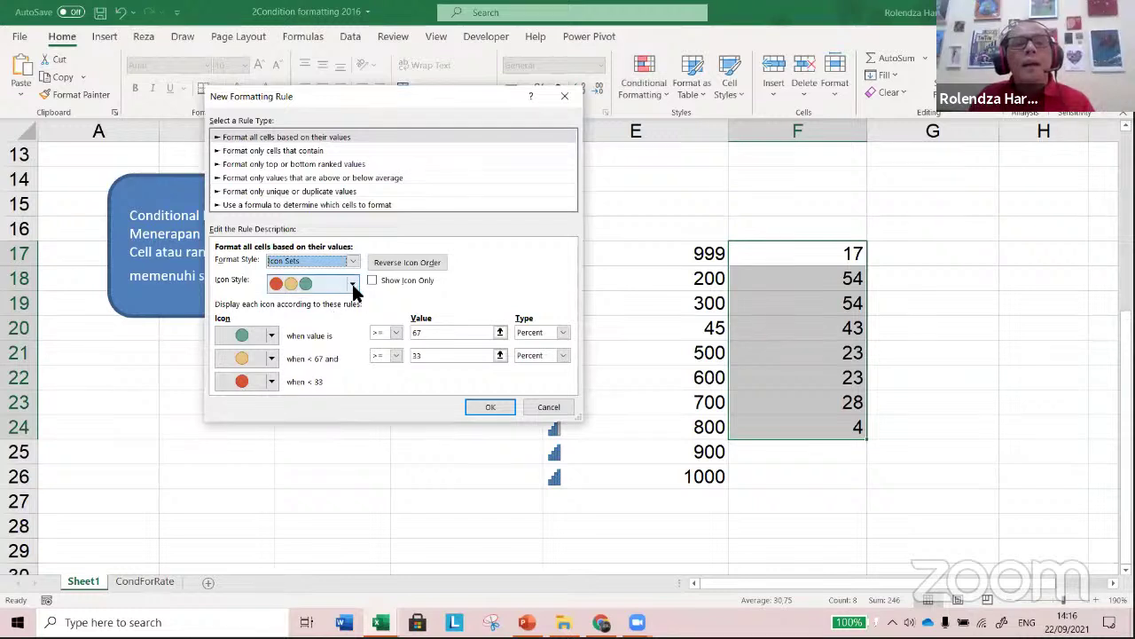
- Choose the 3 Symbols (Circled) icon style for the new rule and set both threshold types to Number
{"action": "left_click", "coordinate": [352, 286]}
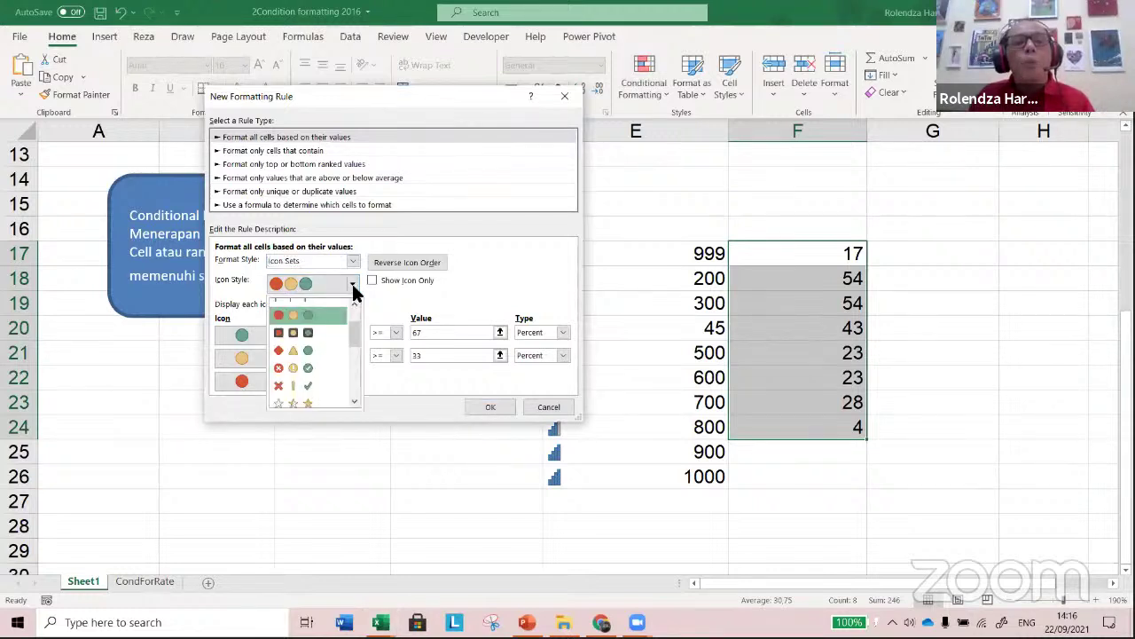
{"action": "left_click", "coordinate": [314, 366]}
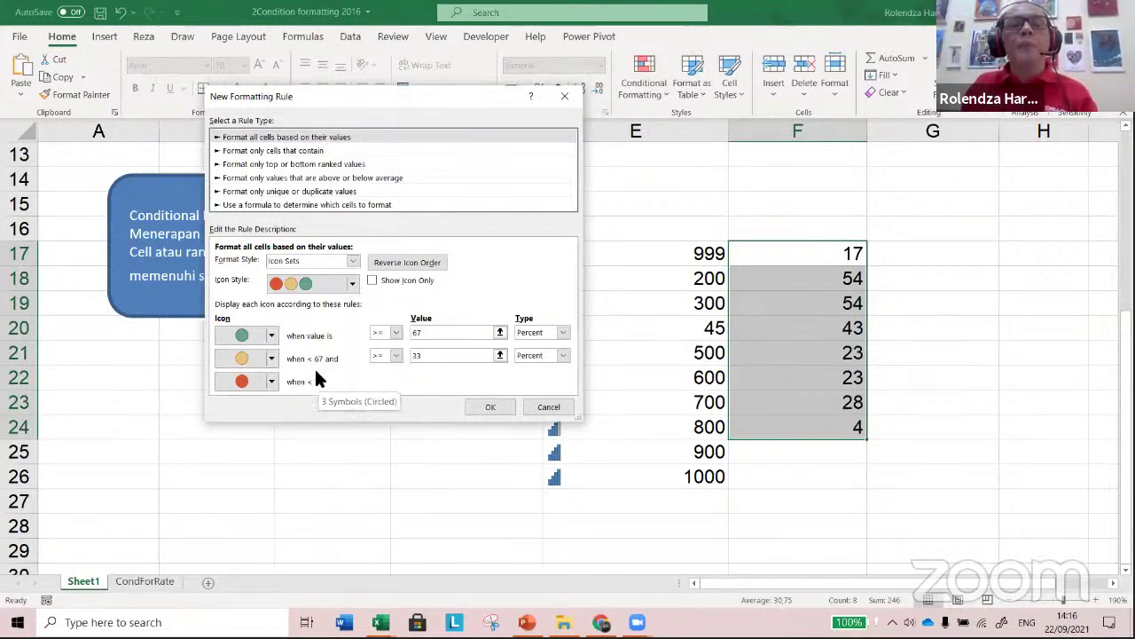
{"action": "left_click", "coordinate": [564, 332]}
{"action": "left_click", "coordinate": [555, 343]}
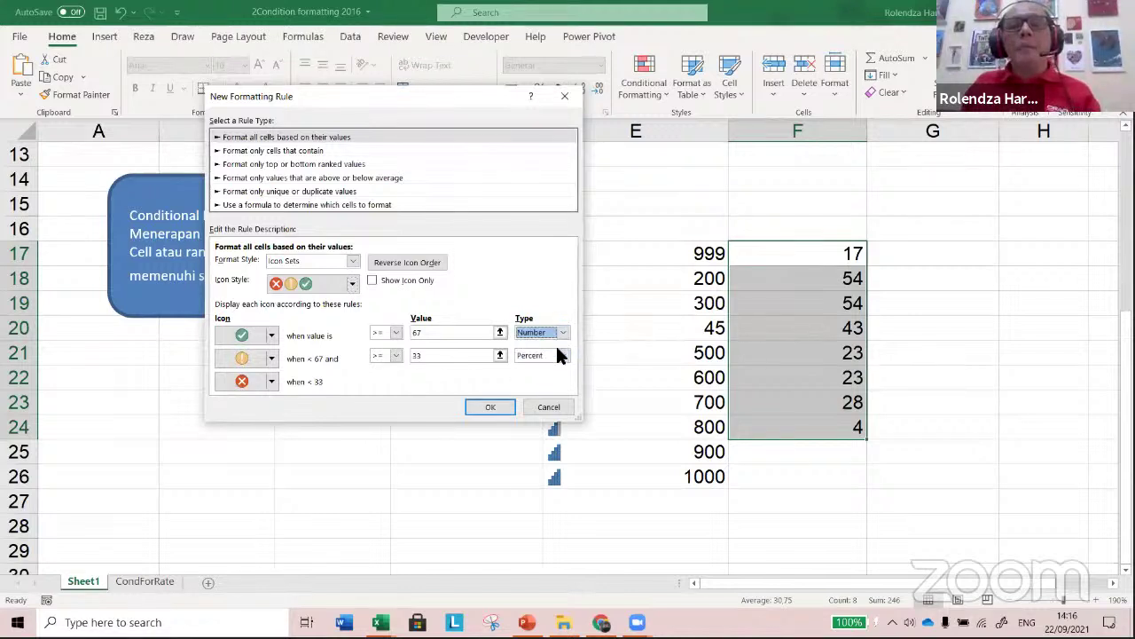
{"action": "left_click", "coordinate": [559, 355]}
{"action": "left_click", "coordinate": [548, 365]}
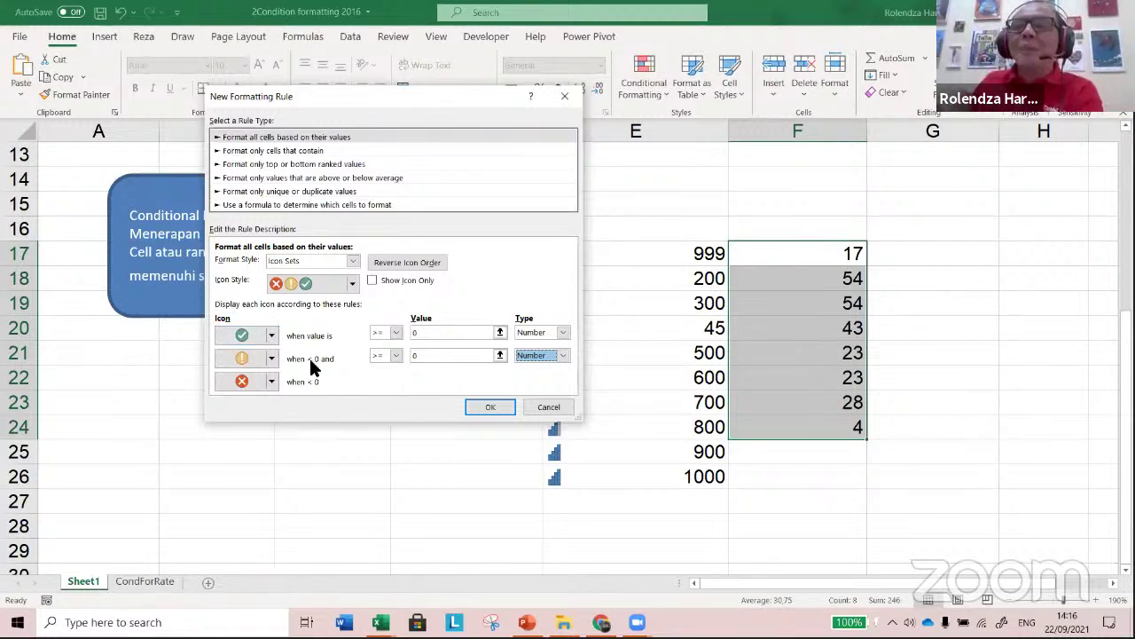
- Set the green check threshold to >= 70 and the yellow exclamation threshold to >= 50, and apply the rule to F17:F24
{"action": "left_click", "coordinate": [423, 331]}
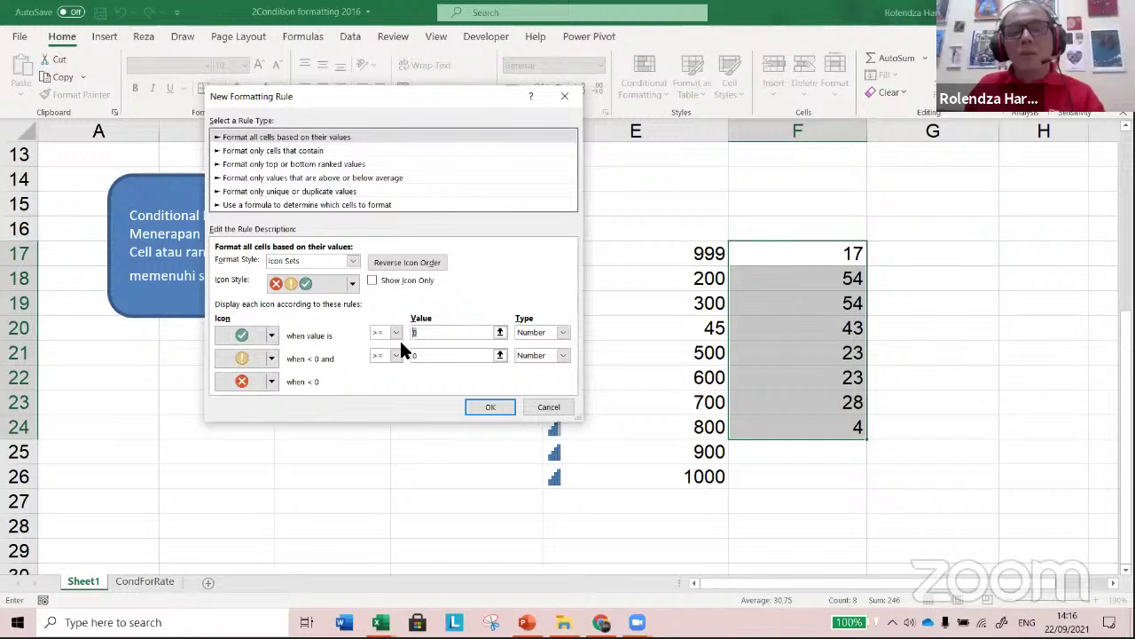
{"action": "type", "text": "70"}
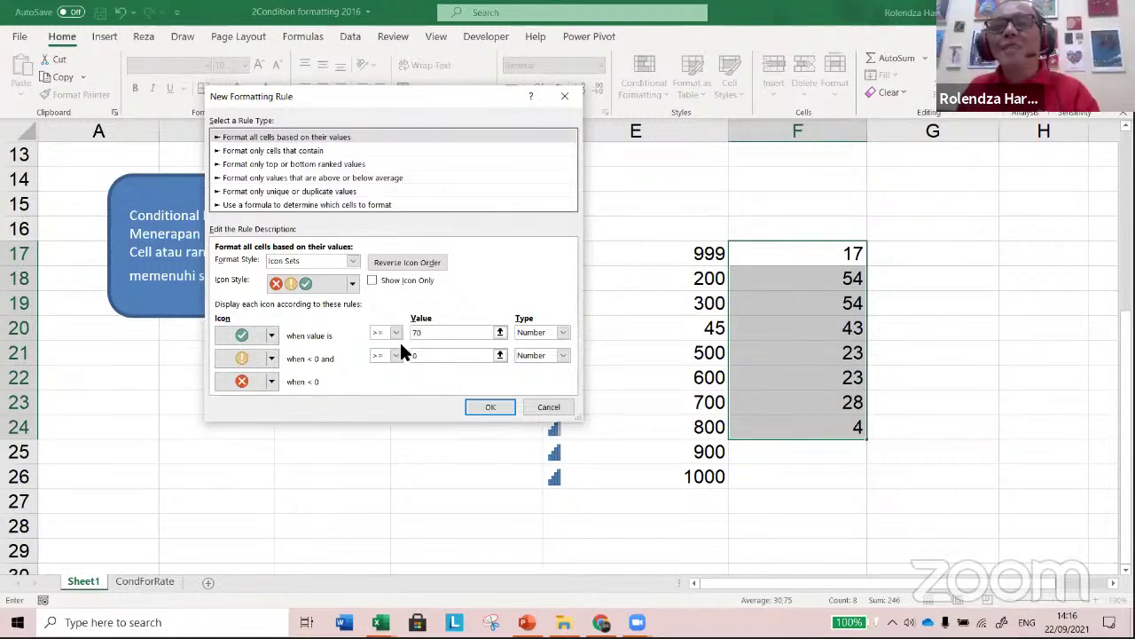
{"action": "left_click", "coordinate": [429, 357]}
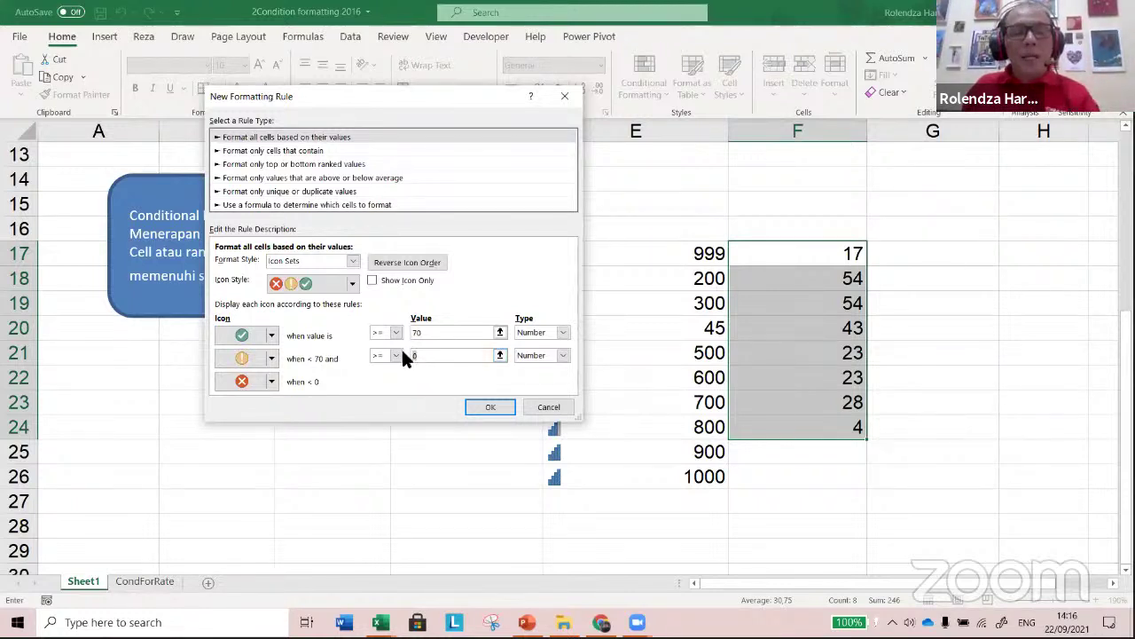
{"action": "type", "text": "50"}
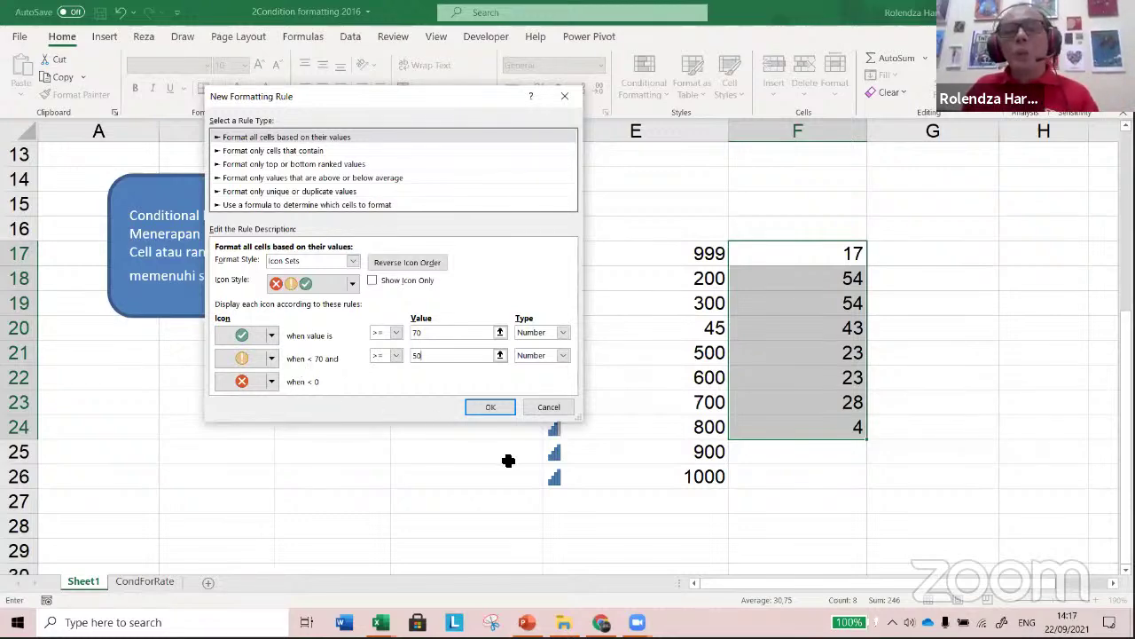
{"action": "left_click", "coordinate": [489, 407]}
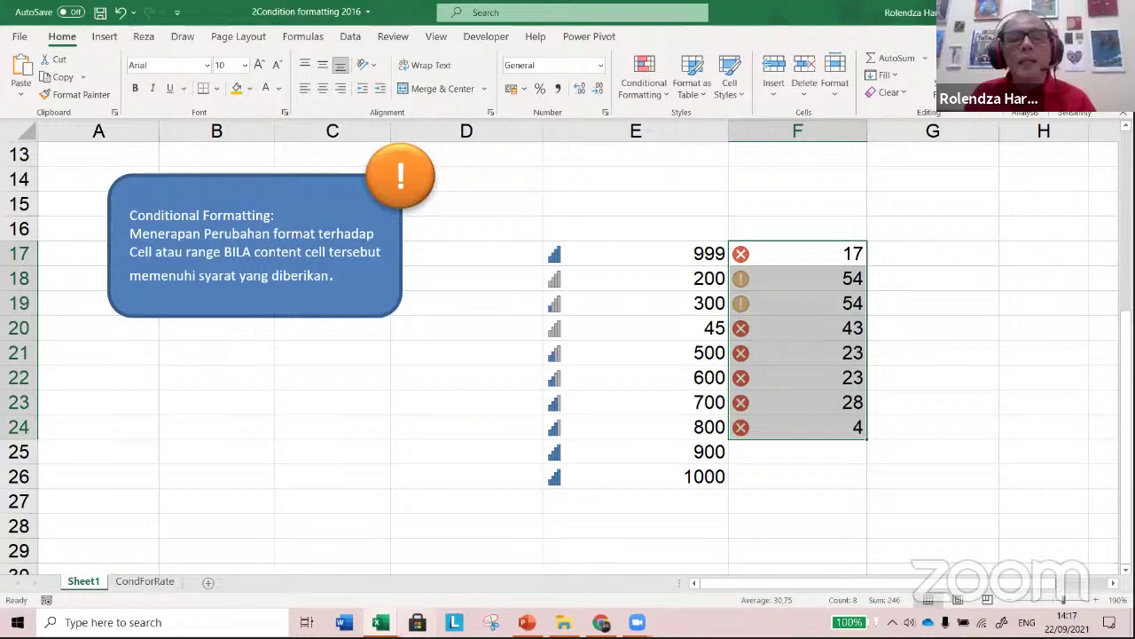
- Switch to the example salary-survey workbook with the world map and show the Engineer job type in its dashboard charts
{"action": "mouse_move", "coordinate": [381, 621]}
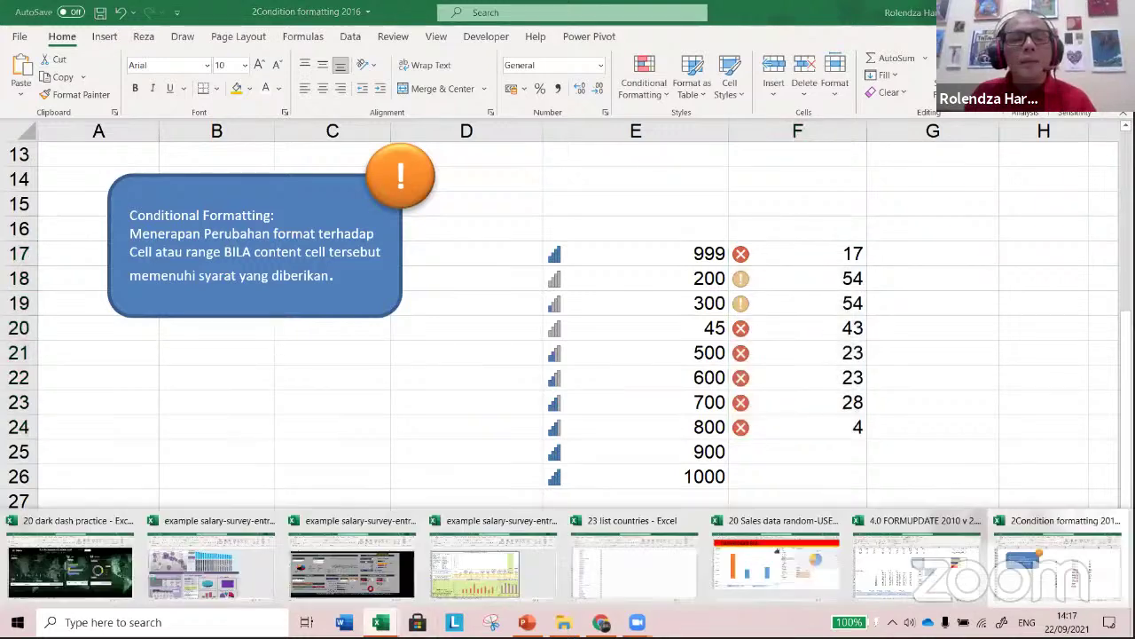
{"action": "left_click", "coordinate": [270, 569]}
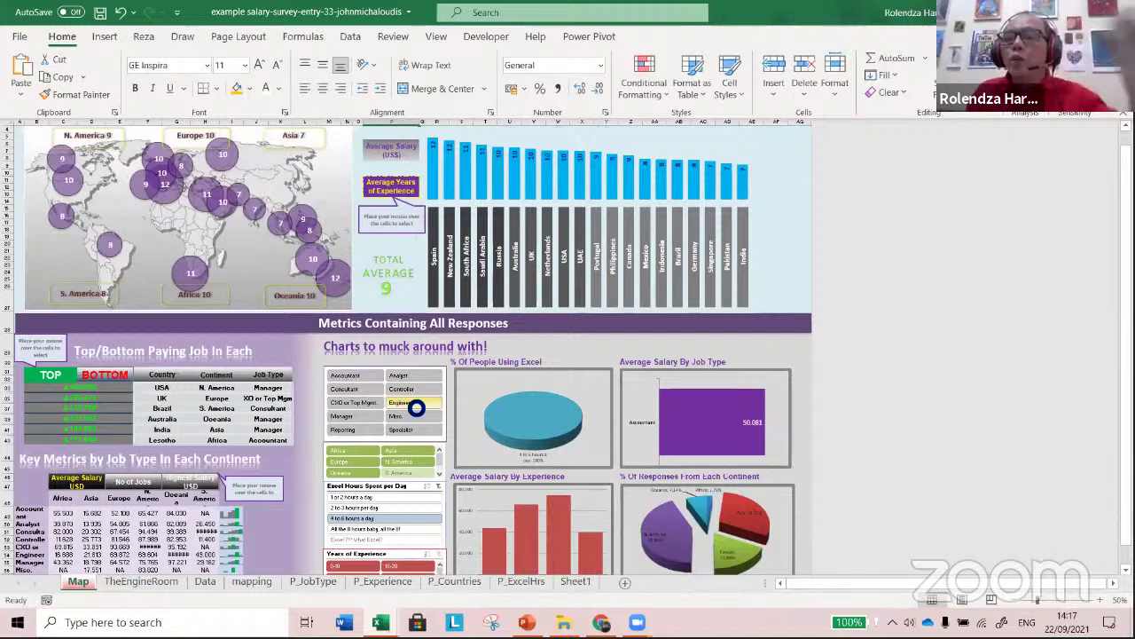
{"action": "mouse_move", "coordinate": [411, 401]}
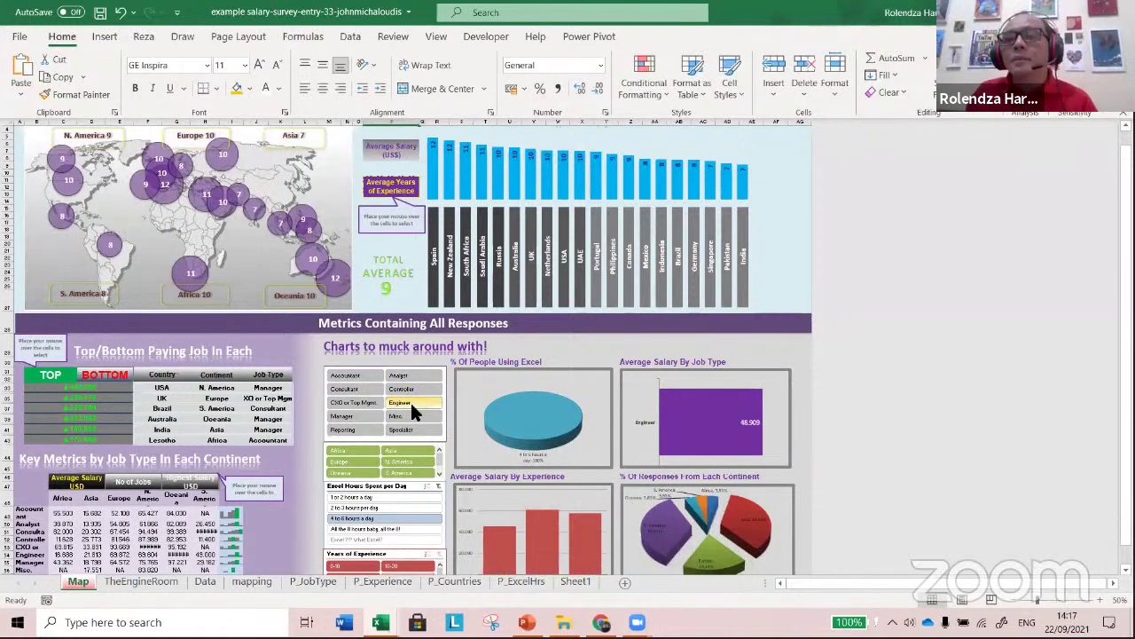
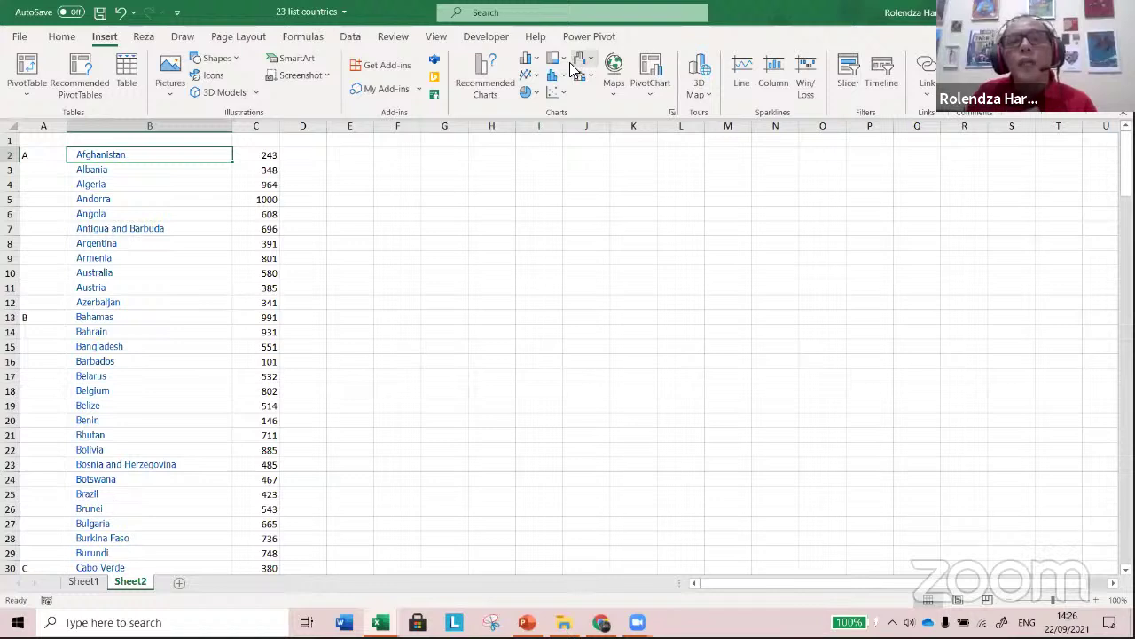
- Insert a filled map chart from the countries and values in B2:C13, enlarge it and place it beside the data
{"action": "left_click", "coordinate": [614, 80]}
{"action": "left_click", "coordinate": [473, 205]}
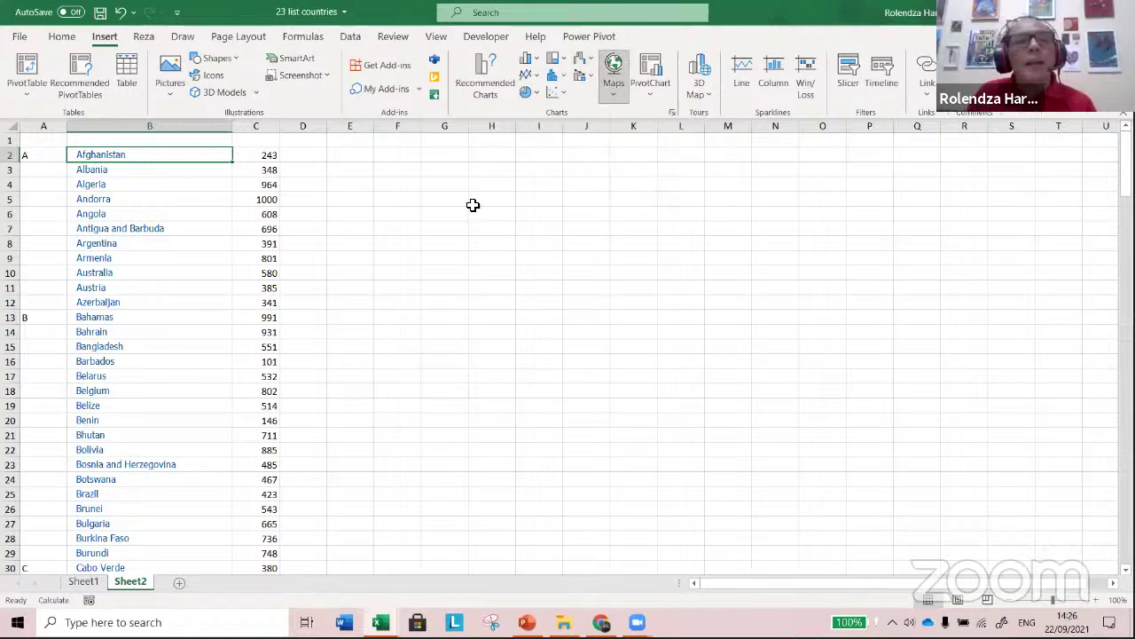
{"action": "left_click_drag", "start_coordinate": [164, 154], "coordinate": [272, 314]}
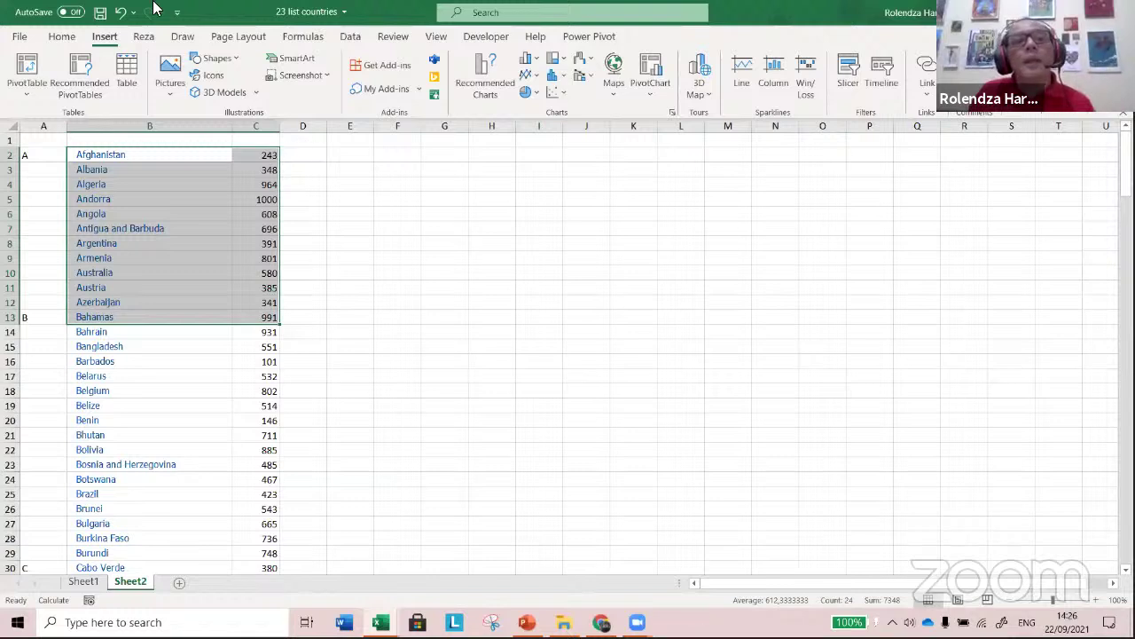
{"action": "left_click", "coordinate": [612, 88]}
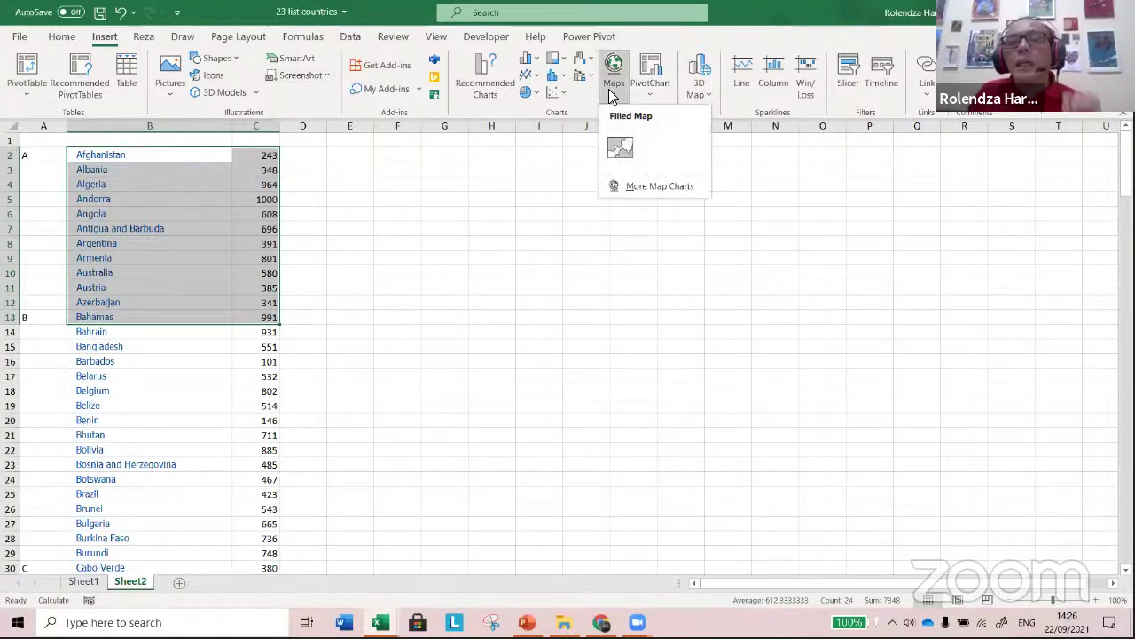
{"action": "left_click", "coordinate": [626, 151]}
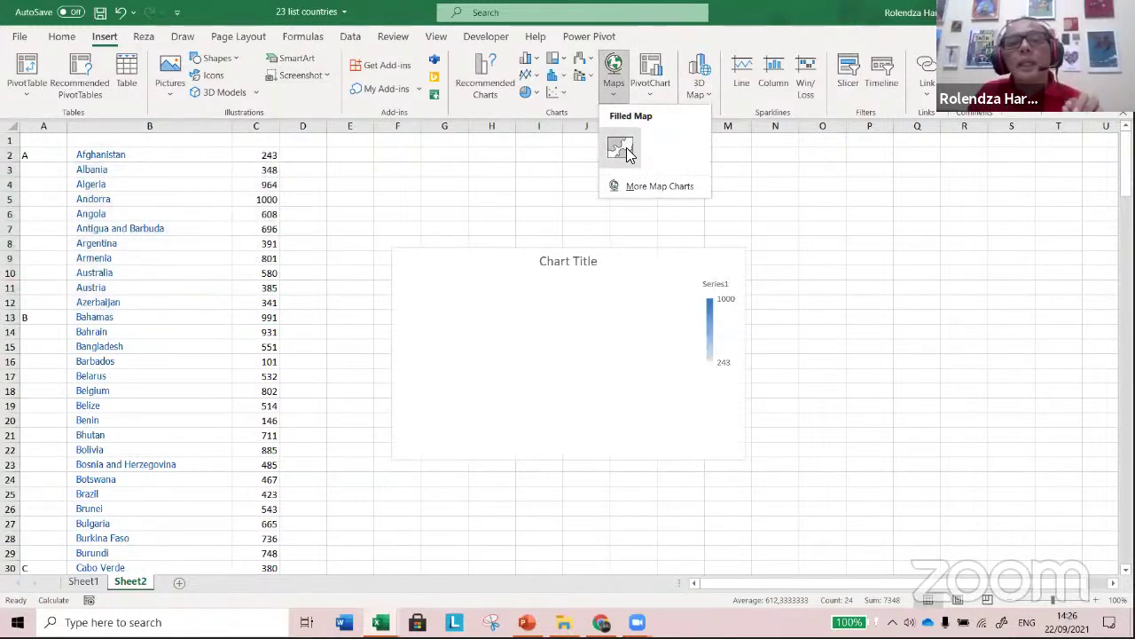
{"action": "left_click", "coordinate": [626, 147]}
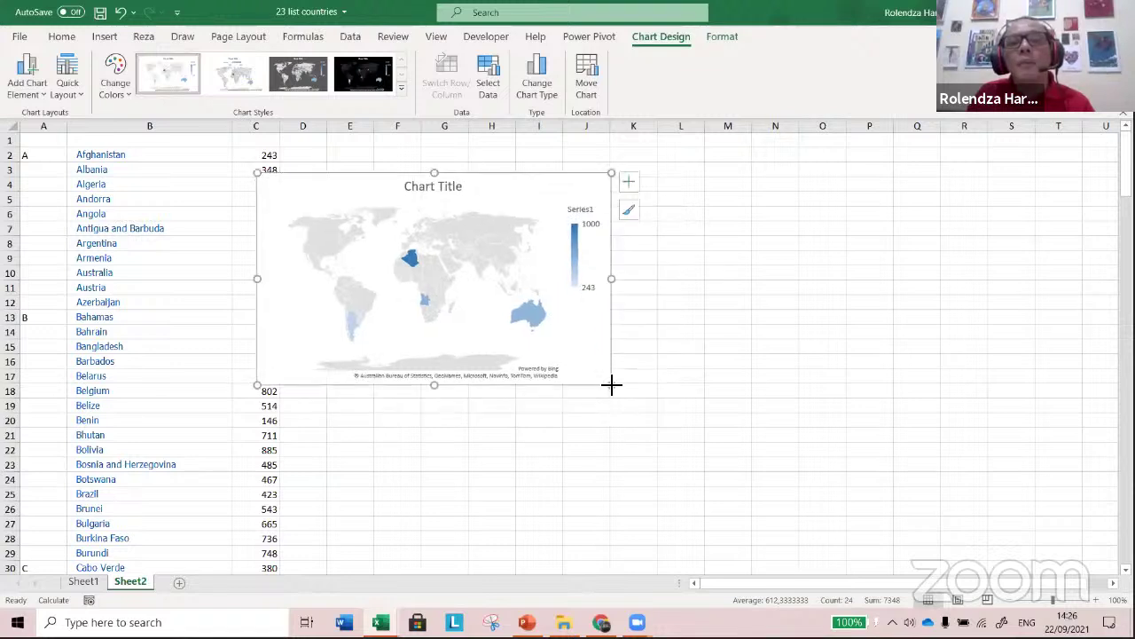
{"action": "left_click_drag", "start_coordinate": [612, 384], "coordinate": [704, 458]}
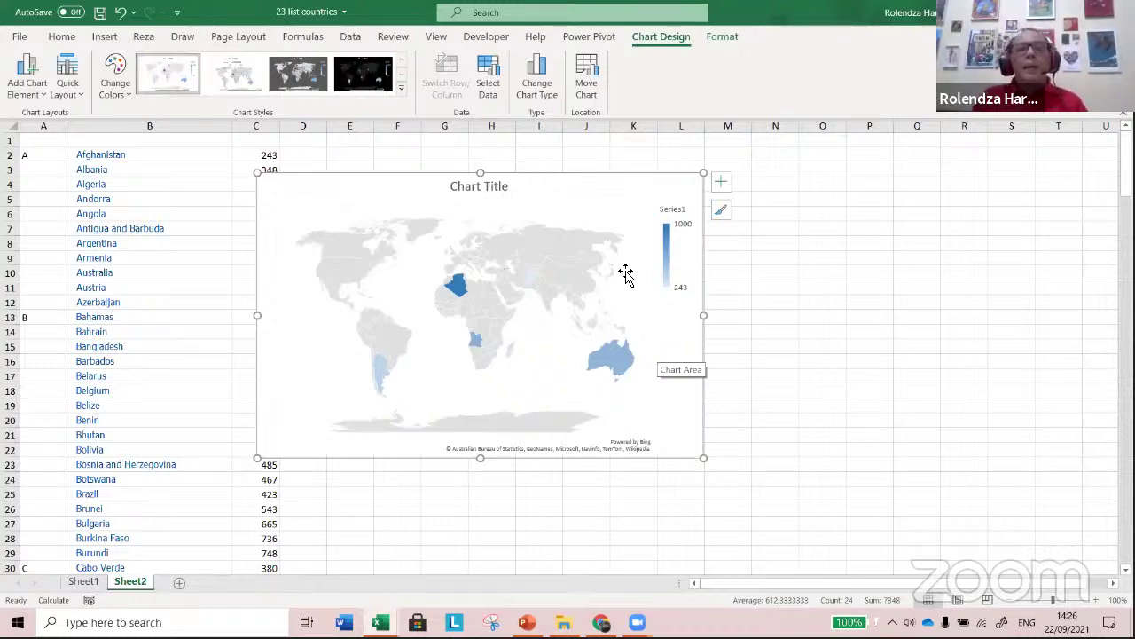
{"action": "left_click_drag", "start_coordinate": [586, 169], "coordinate": [616, 145]}
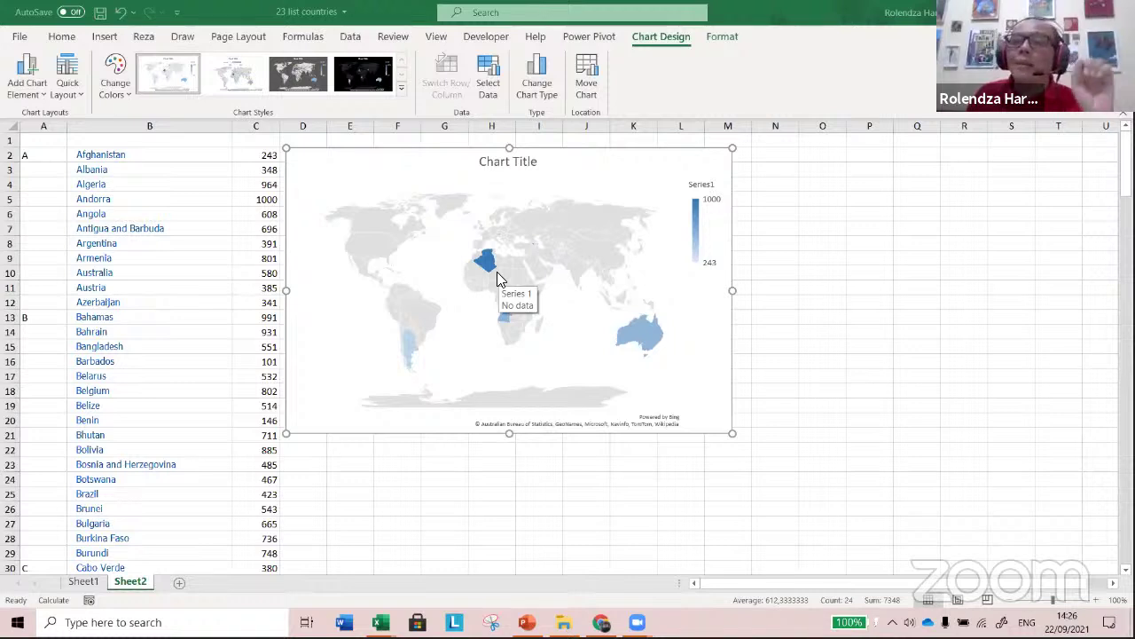
- Set Afghanistan's value in C2 to 100
{"action": "left_click", "coordinate": [241, 157]}
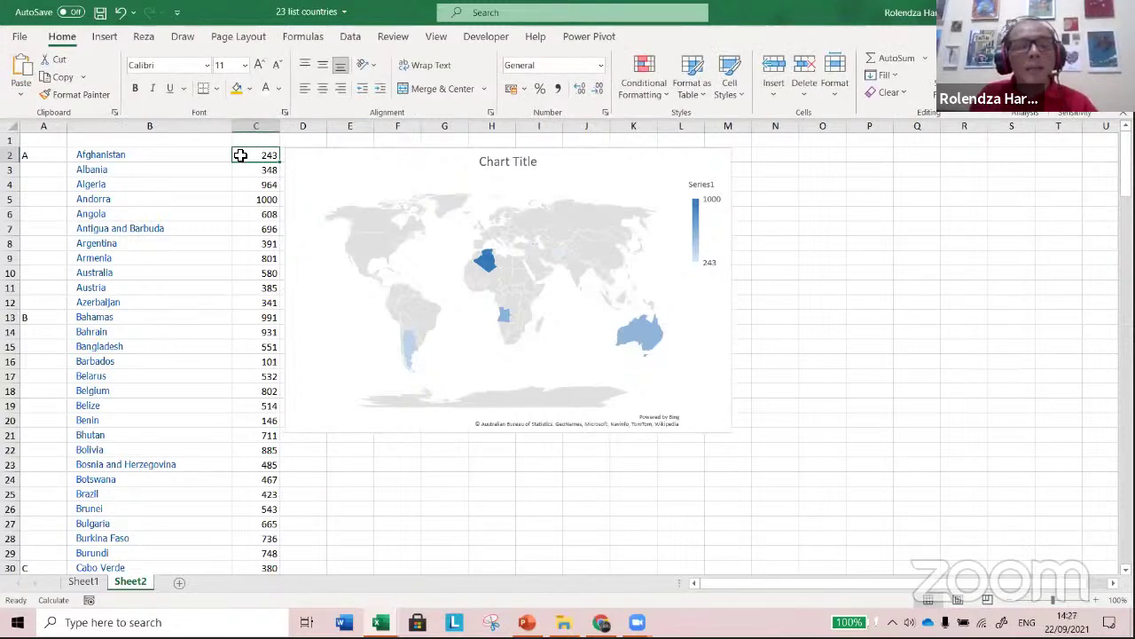
{"action": "type", "text": "10"}
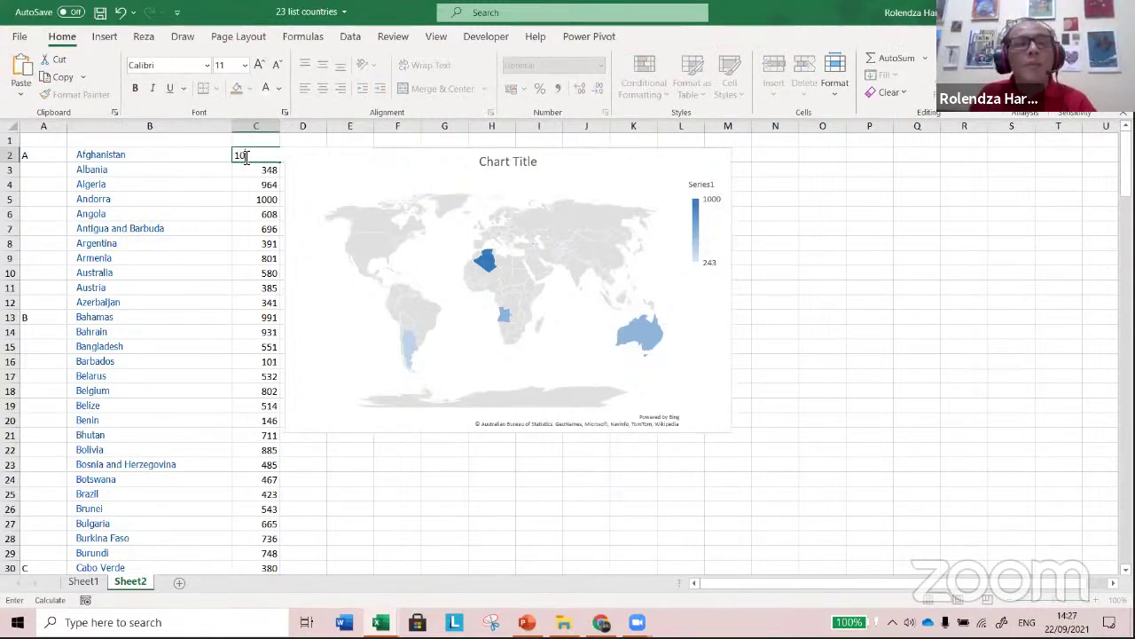
{"action": "type", "text": "0"}
{"action": "left_click", "coordinate": [272, 227]}
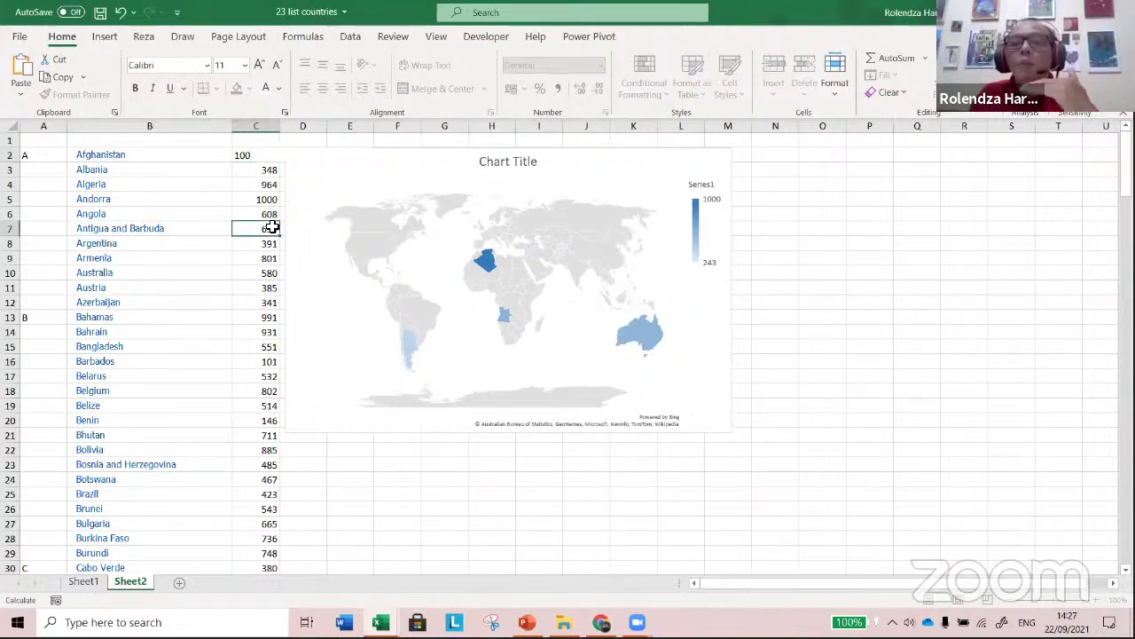
- Set Afghanistan's value in C2 to 5 to see how the map shading responds
{"action": "left_click", "coordinate": [270, 157]}
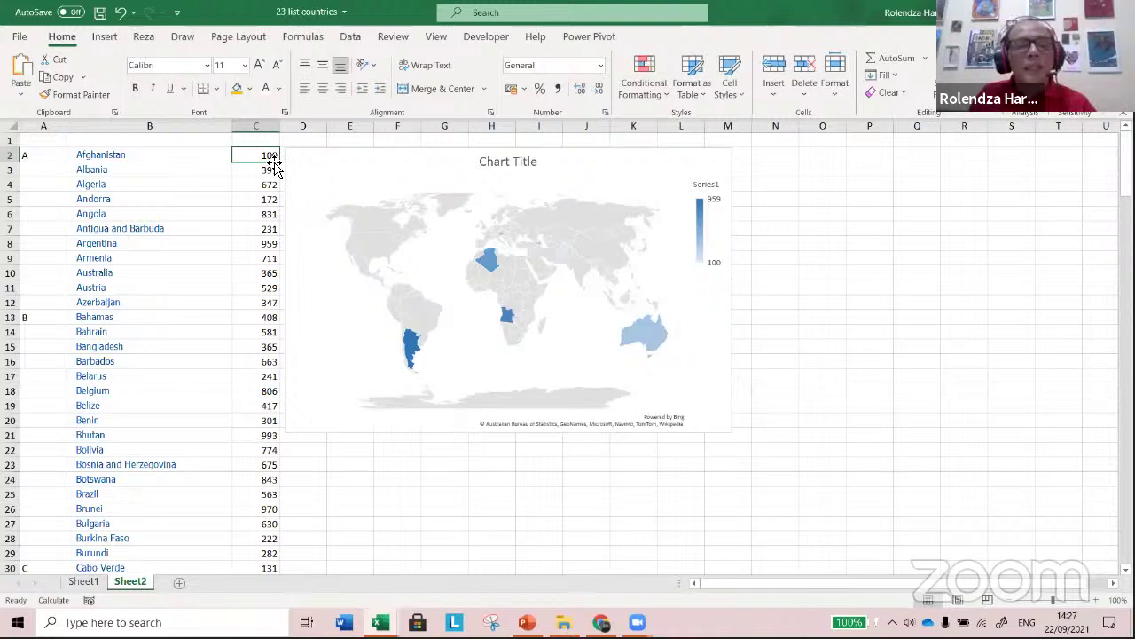
{"action": "type", "text": "5"}
{"action": "left_click", "coordinate": [536, 504]}
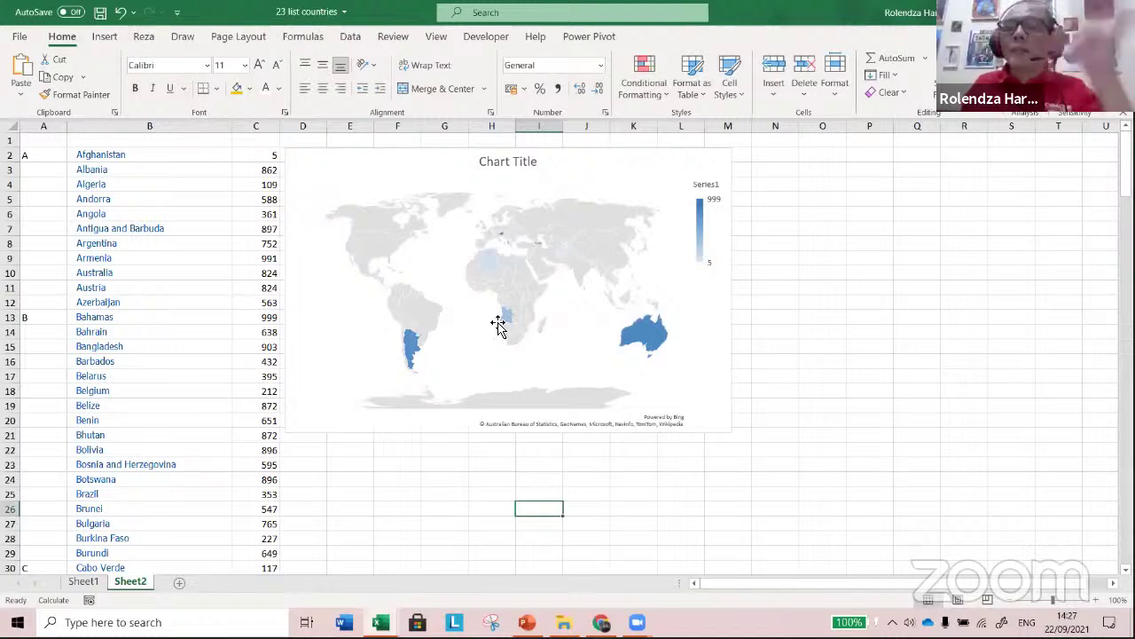
- Enlarge the map chart further and move it away from the data so it starts around column F, row 5
{"action": "left_click", "coordinate": [726, 426]}
{"action": "left_click_drag", "start_coordinate": [735, 436], "coordinate": [809, 506]}
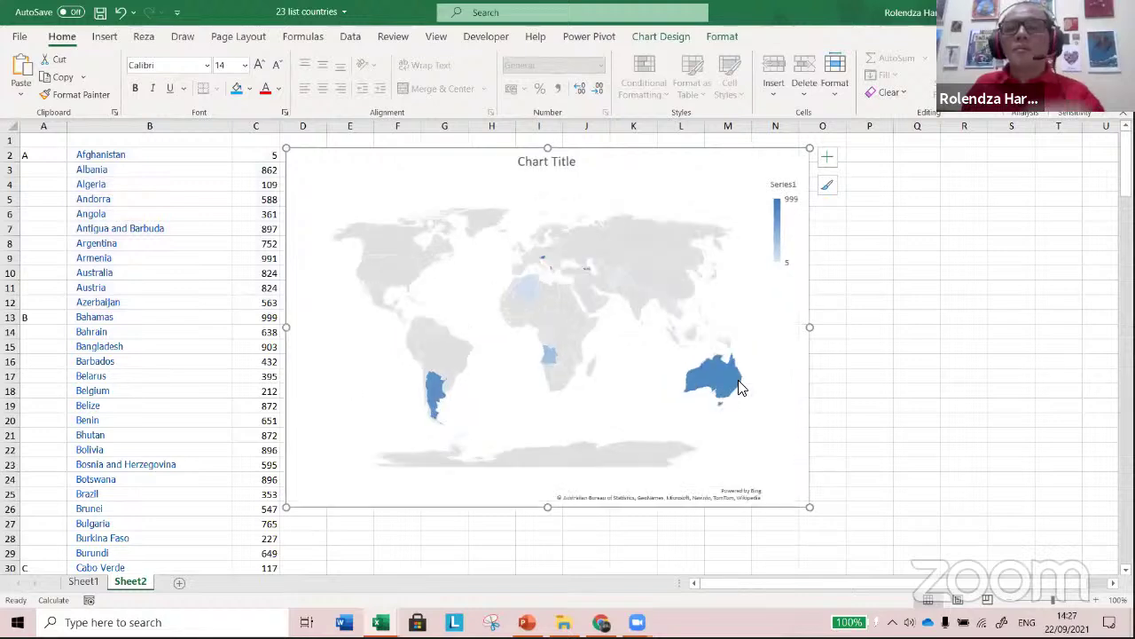
{"action": "mouse_move", "coordinate": [736, 387]}
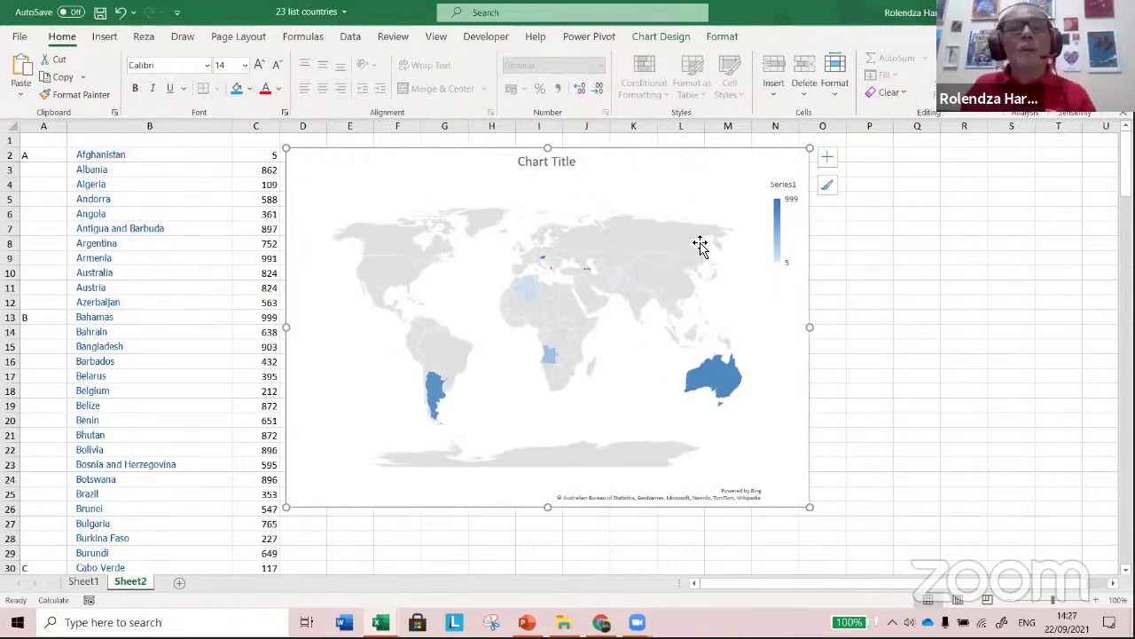
{"action": "left_click_drag", "start_coordinate": [595, 152], "coordinate": [715, 195]}
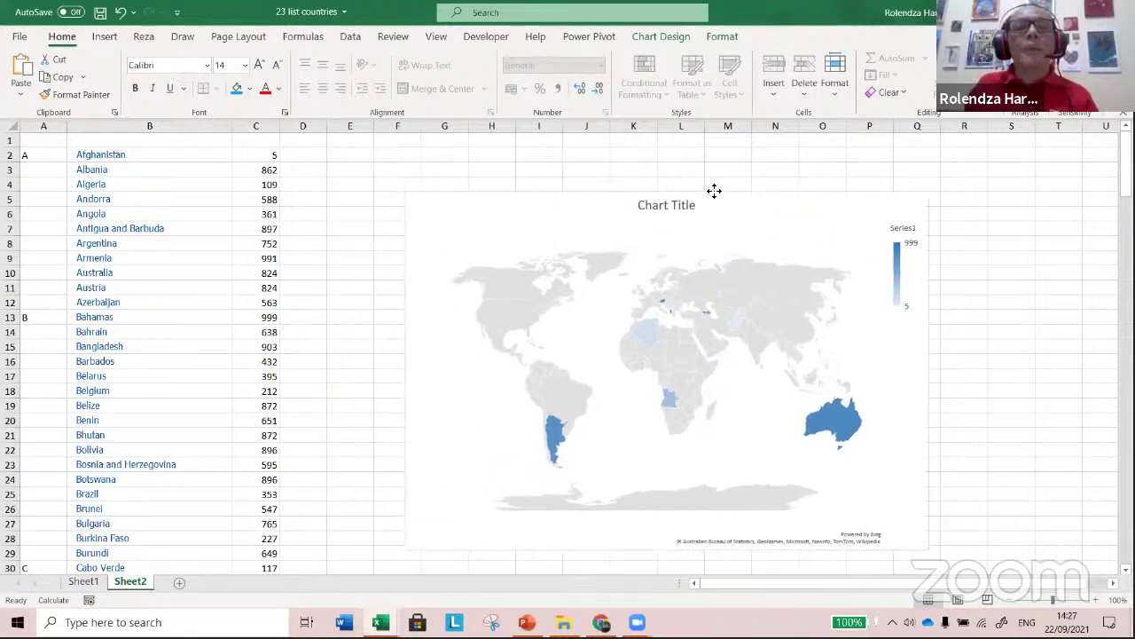
- Convert the country names in B2:B10 to the Geography data type
{"action": "left_click", "coordinate": [157, 169]}
{"action": "left_click_drag", "start_coordinate": [147, 155], "coordinate": [225, 272]}
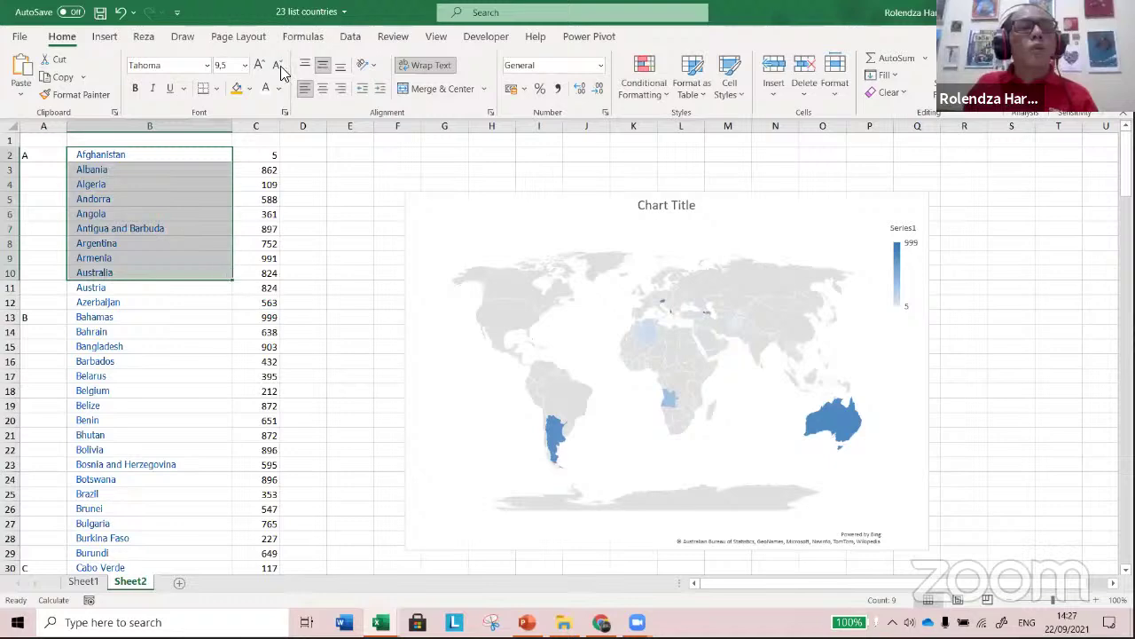
{"action": "left_click", "coordinate": [350, 37]}
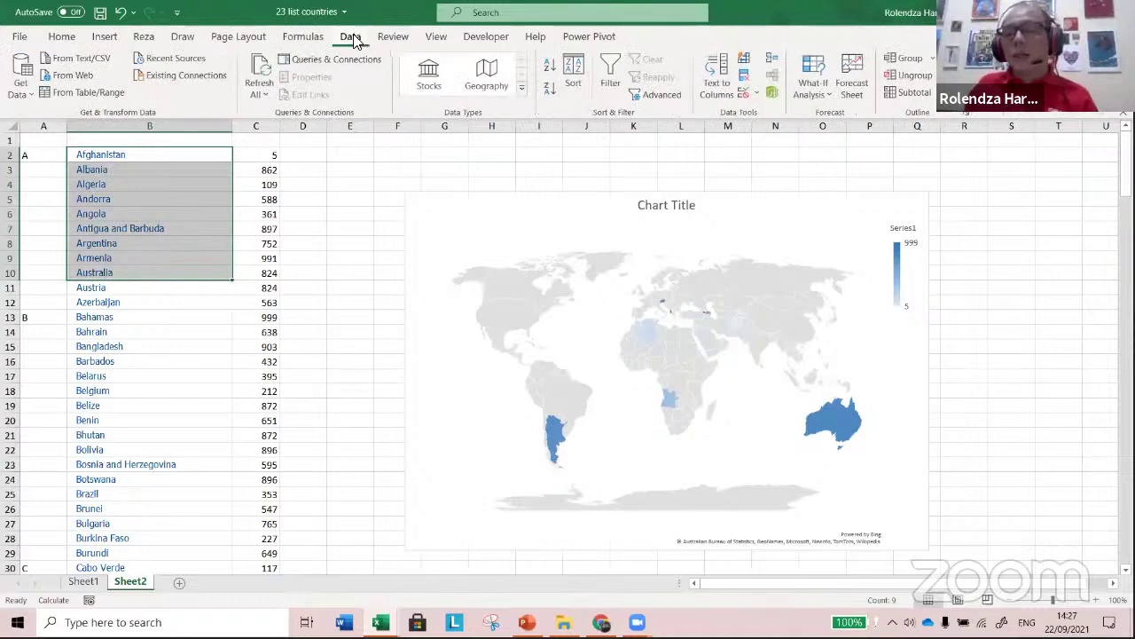
{"action": "left_click", "coordinate": [484, 78]}
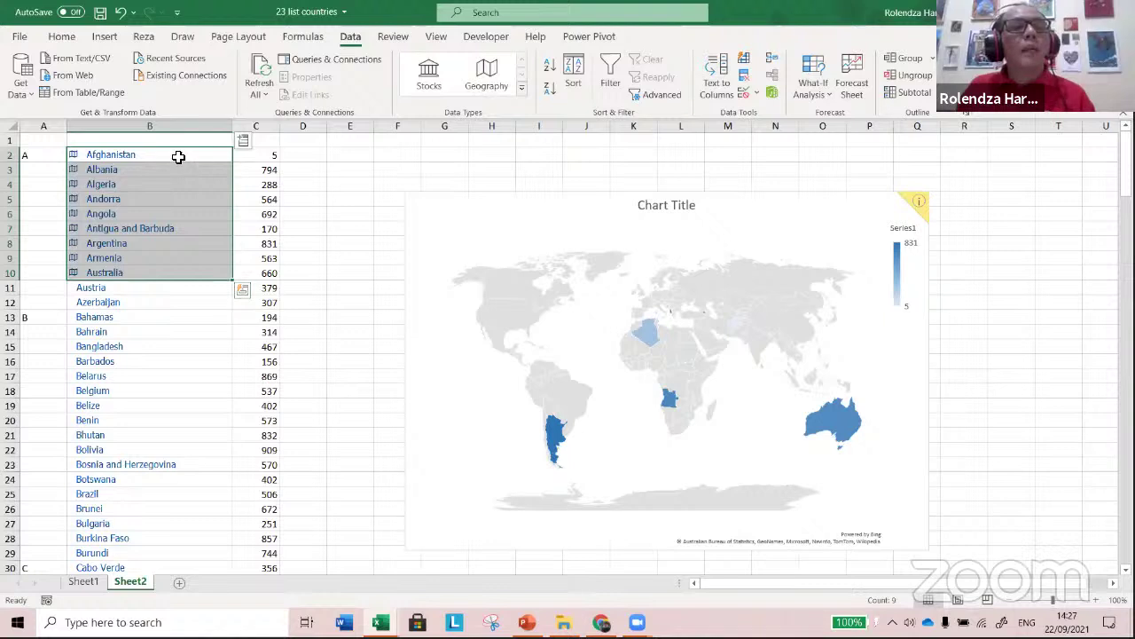
- Add the GDP field for the countries in B2:B10 to the adjacent free column D
{"action": "left_click", "coordinate": [244, 142]}
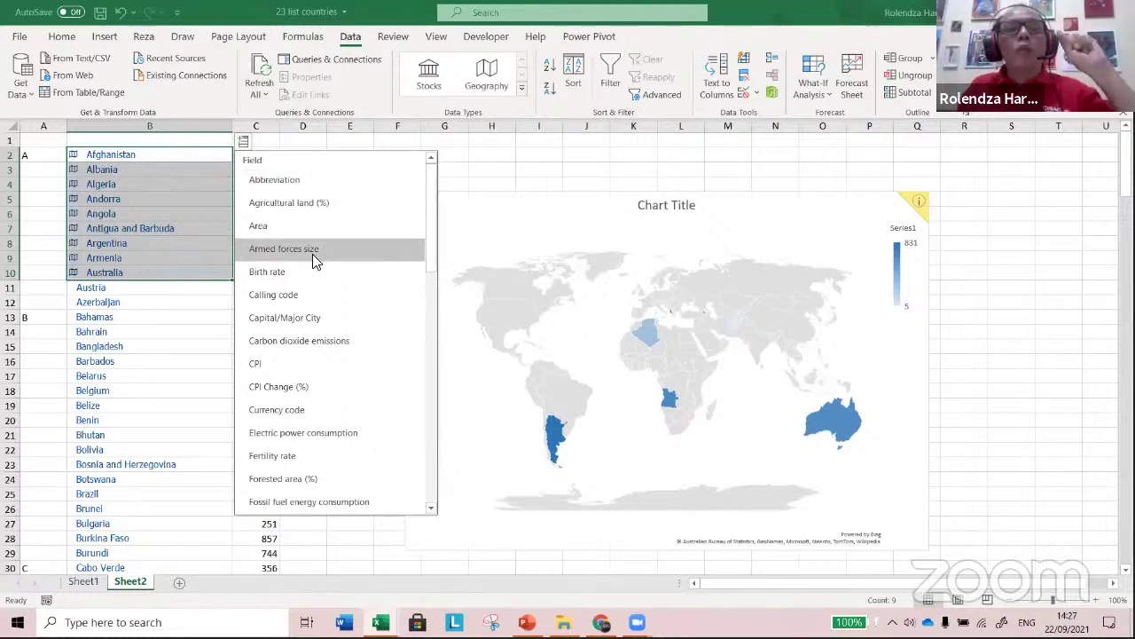
{"action": "scroll", "coordinate": [312, 260], "scroll_direction": "down", "scroll_amount": 3}
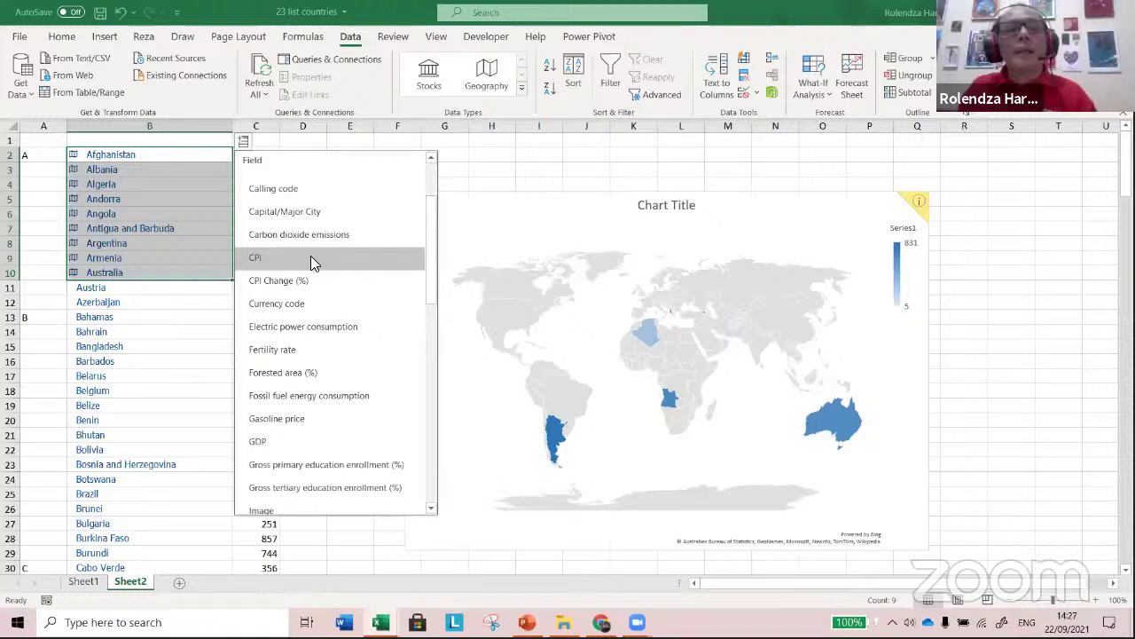
{"action": "scroll", "coordinate": [312, 261], "scroll_direction": "down", "scroll_amount": 1}
{"action": "scroll", "coordinate": [310, 259], "scroll_direction": "down", "scroll_amount": 2}
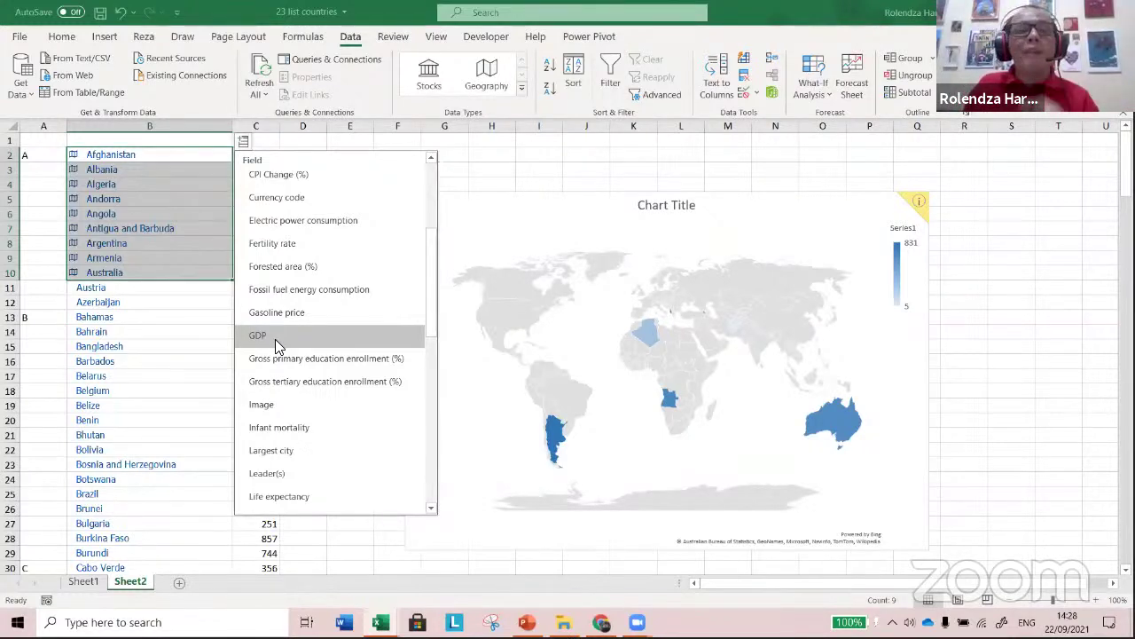
{"action": "left_click", "coordinate": [275, 336]}
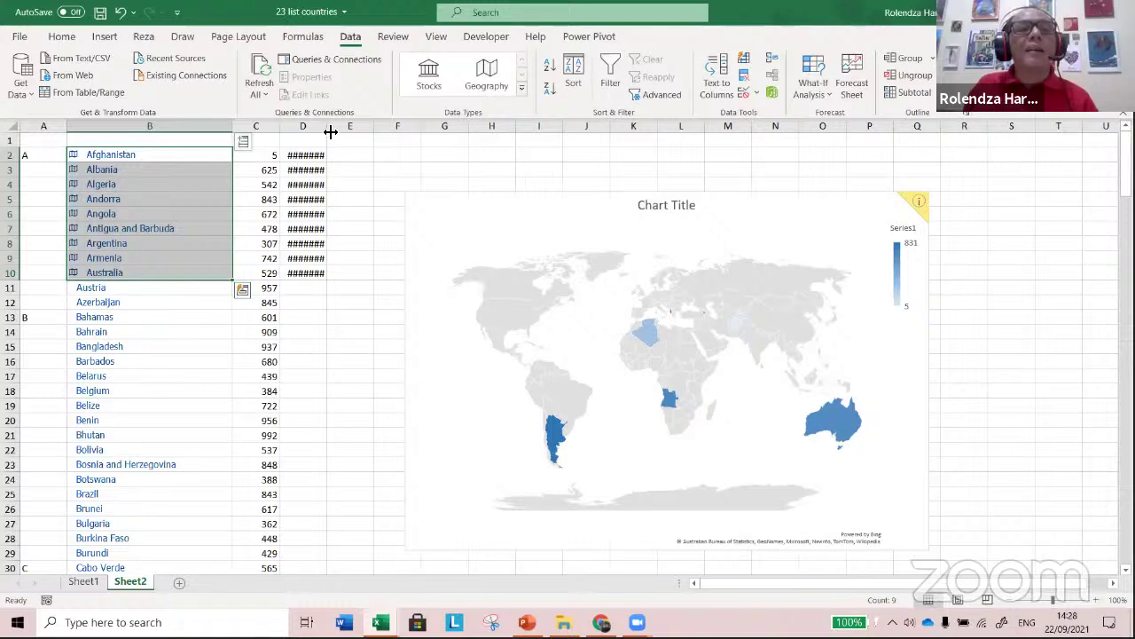
- Widen column D enough to display the GDP values in full
{"action": "left_click_drag", "start_coordinate": [330, 131], "coordinate": [348, 128]}
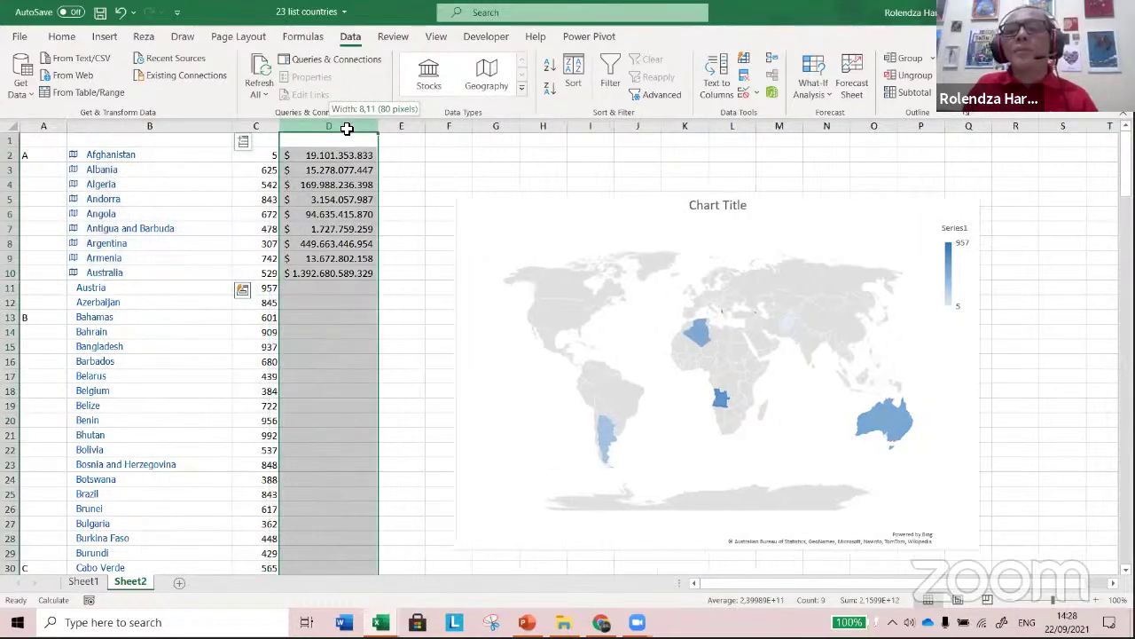
{"action": "left_click", "coordinate": [308, 156]}
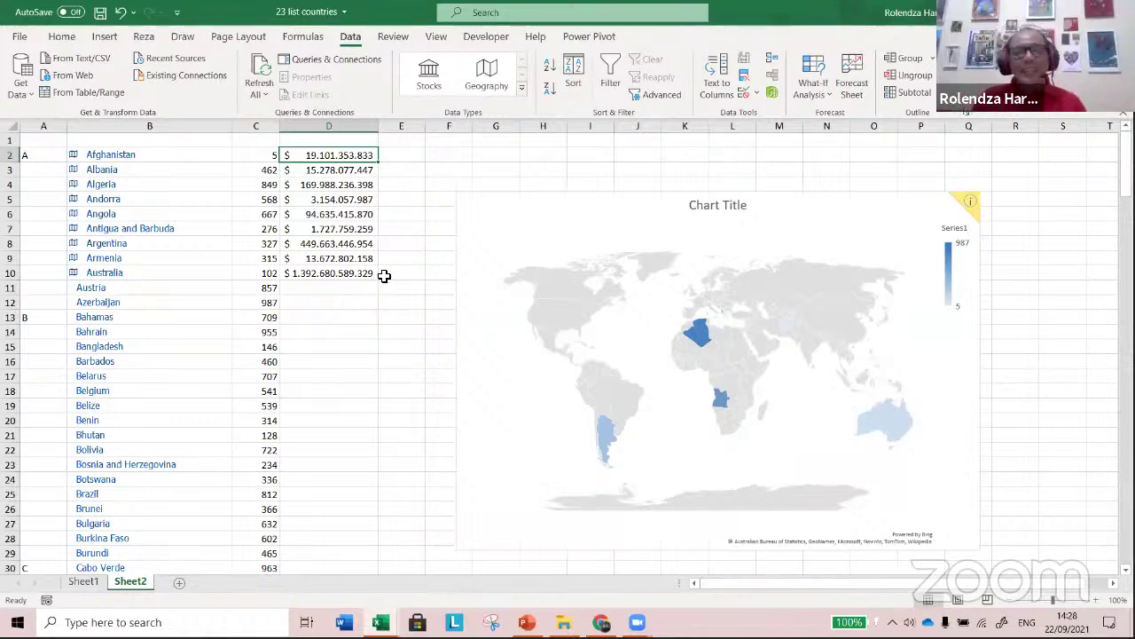
{"action": "scroll", "coordinate": [421, 406], "scroll_direction": "down", "scroll_amount": 1}
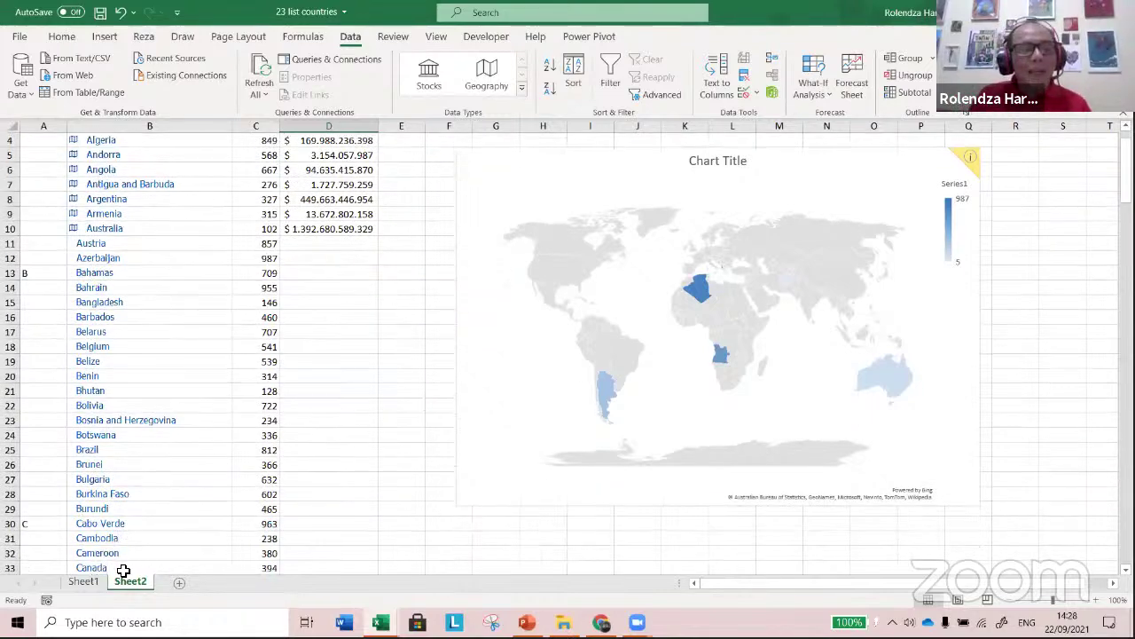
- Add a new blank worksheet after Sheet2 and set its zoom level to 190%
{"action": "left_click", "coordinate": [179, 582]}
{"action": "left_click", "coordinate": [252, 238]}
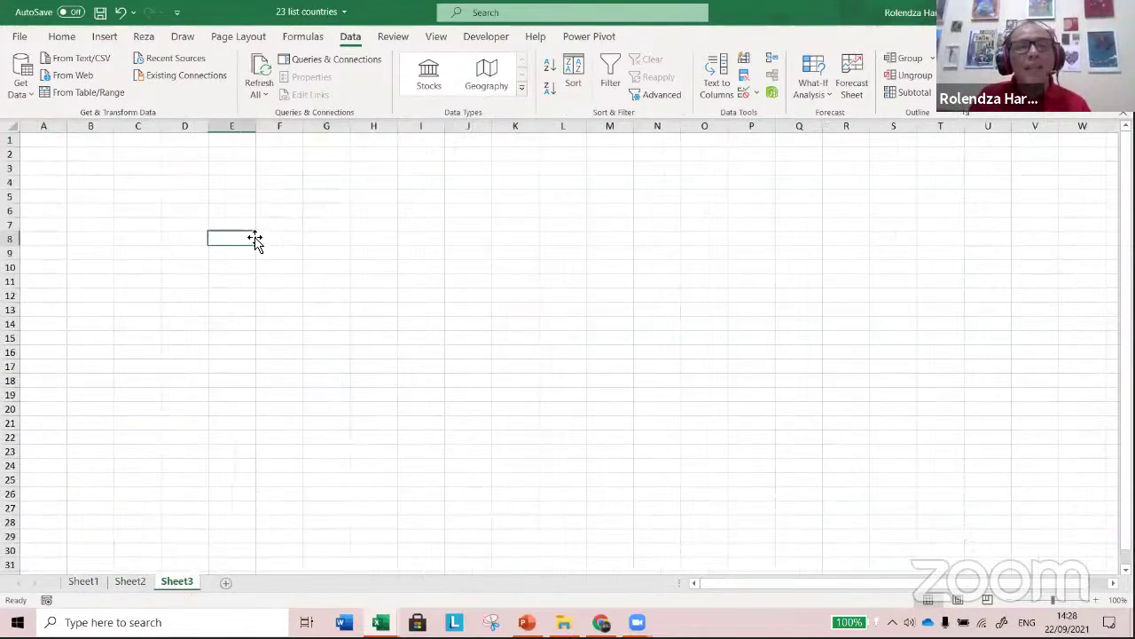
{"action": "left_click", "coordinate": [1094, 602]}
{"action": "left_click", "coordinate": [1095, 603]}
{"action": "left_click", "coordinate": [1095, 603]}
{"action": "left_click", "coordinate": [1094, 602]}
{"action": "left_click", "coordinate": [1095, 603]}
{"action": "left_click", "coordinate": [1095, 603]}
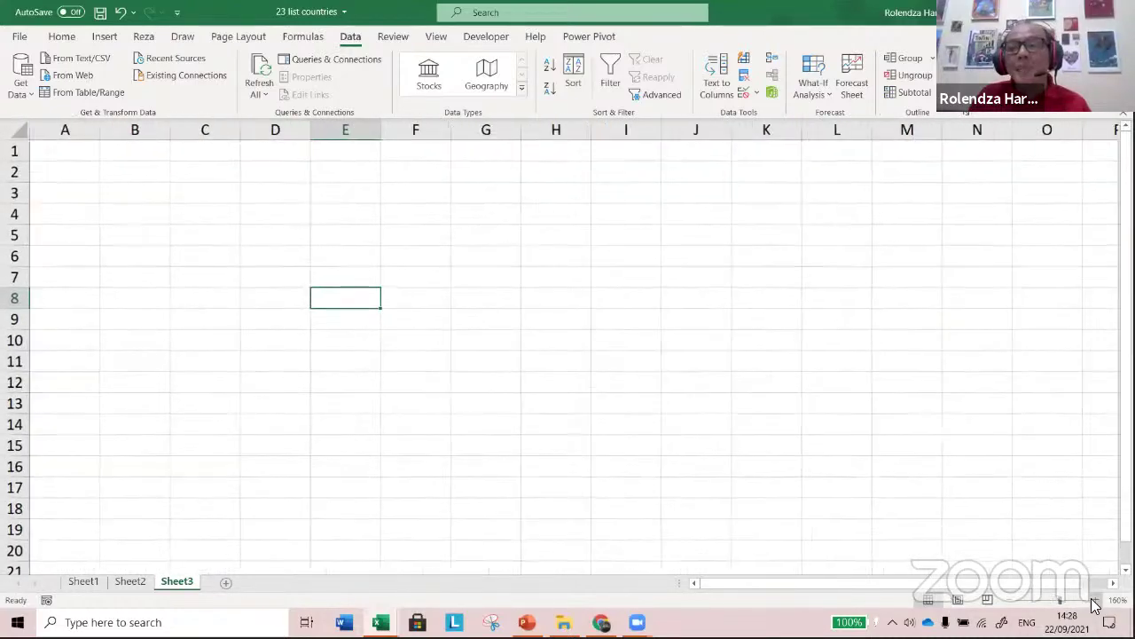
{"action": "left_click", "coordinate": [1094, 601]}
{"action": "left_click", "coordinate": [1094, 601]}
{"action": "left_click", "coordinate": [1093, 601]}
- Enter the place names Halim, Cipinang ranti, Tebet and Jatinegara in cells D4 to D7
{"action": "left_click", "coordinate": [369, 257]}
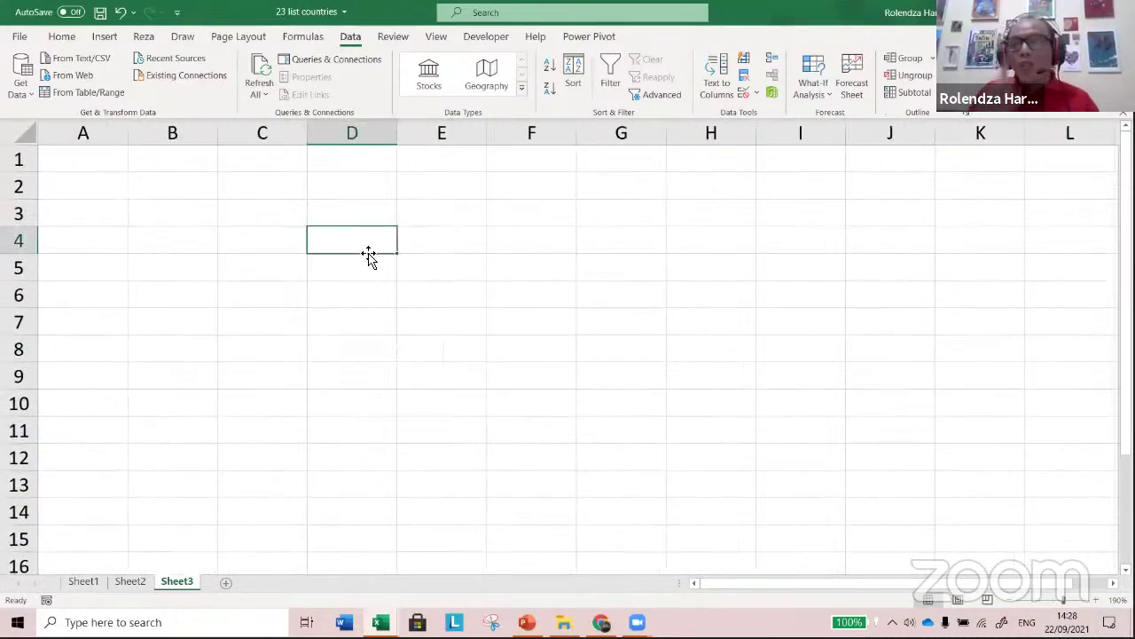
{"action": "type", "text": "Halim"}
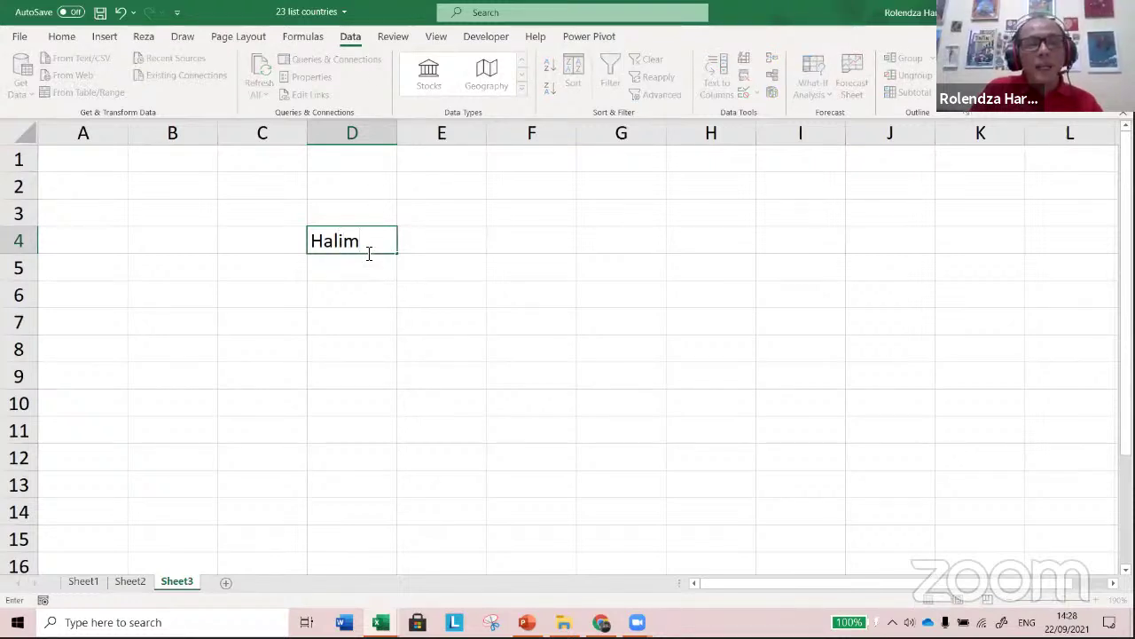
{"action": "key", "text": "Return"}
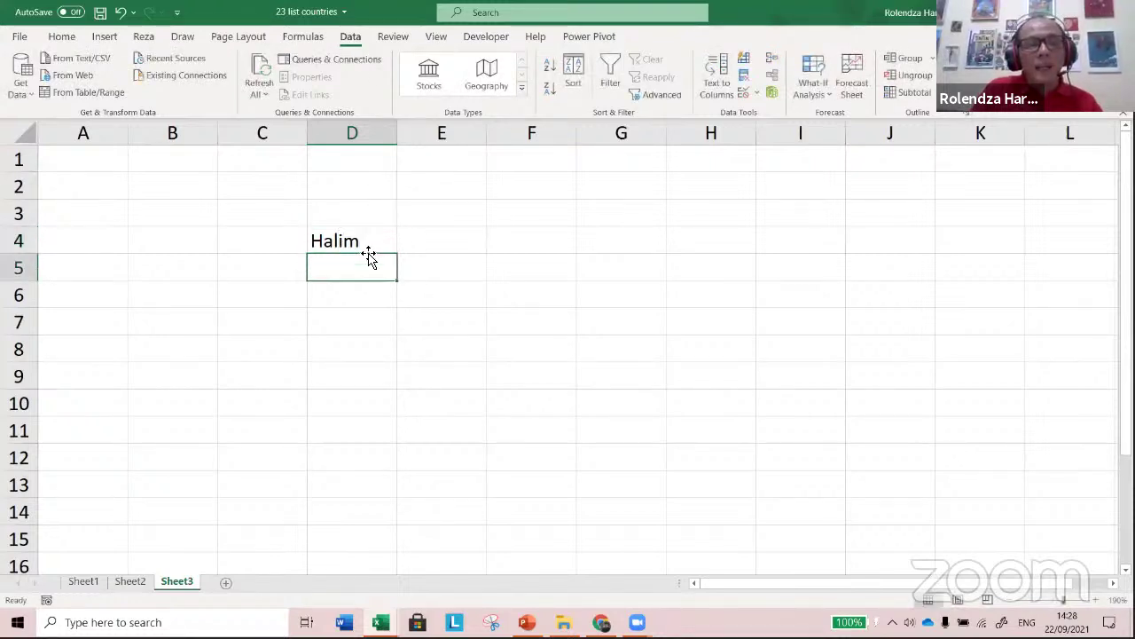
{"action": "type", "text": "Cipin"}
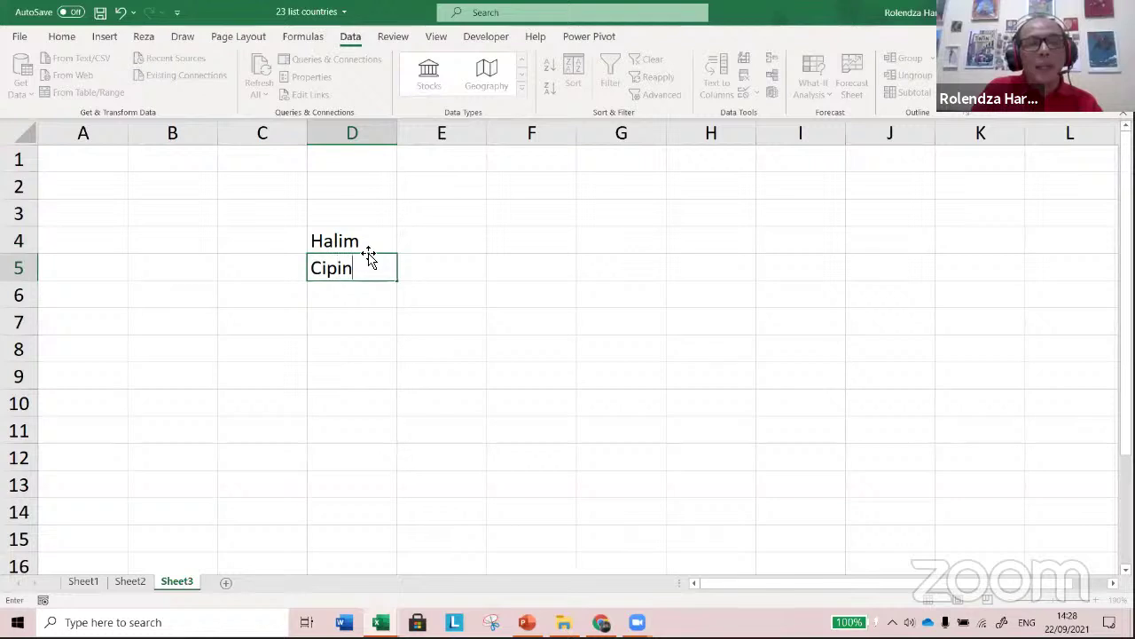
{"action": "type", "text": "ang ranti"}
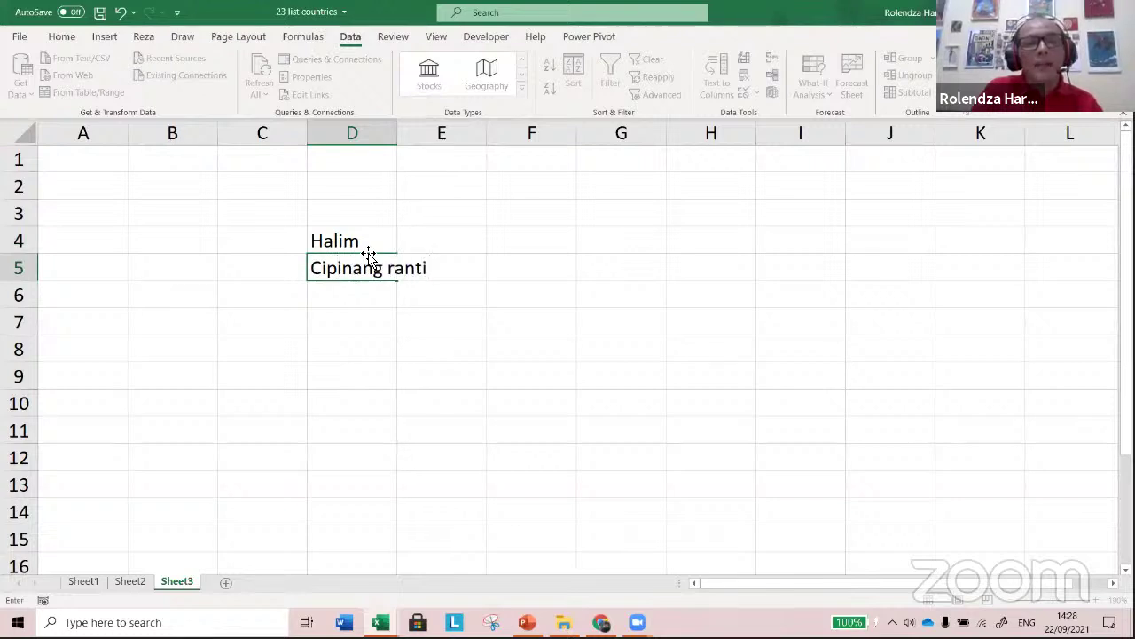
{"action": "key", "text": "Return"}
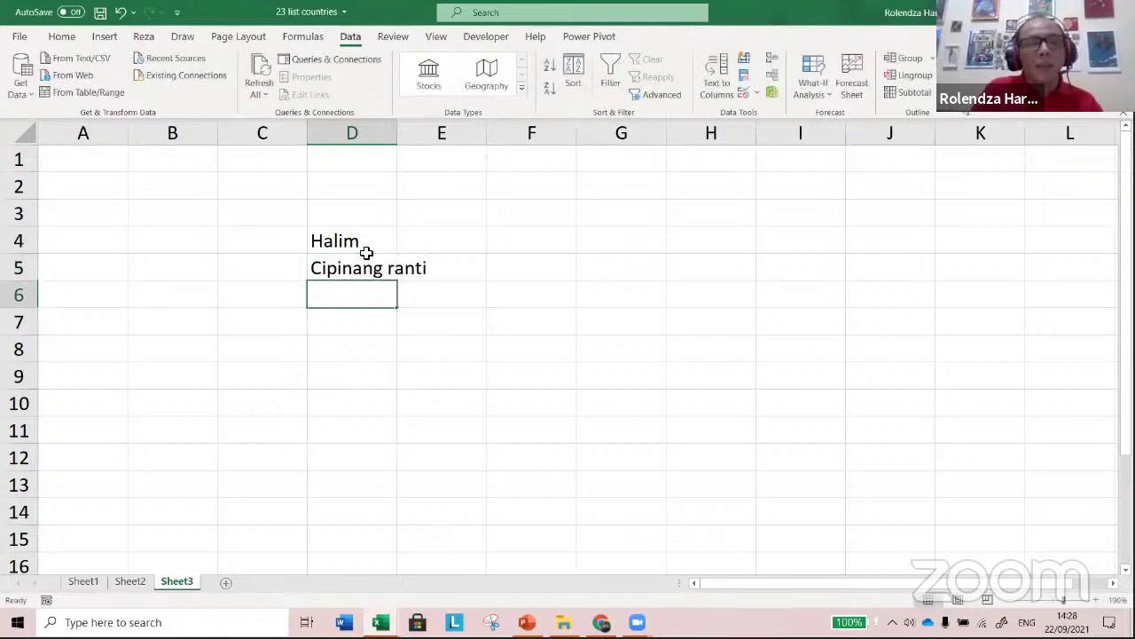
{"action": "type", "text": "Tebet"}
{"action": "key", "text": "Return"}
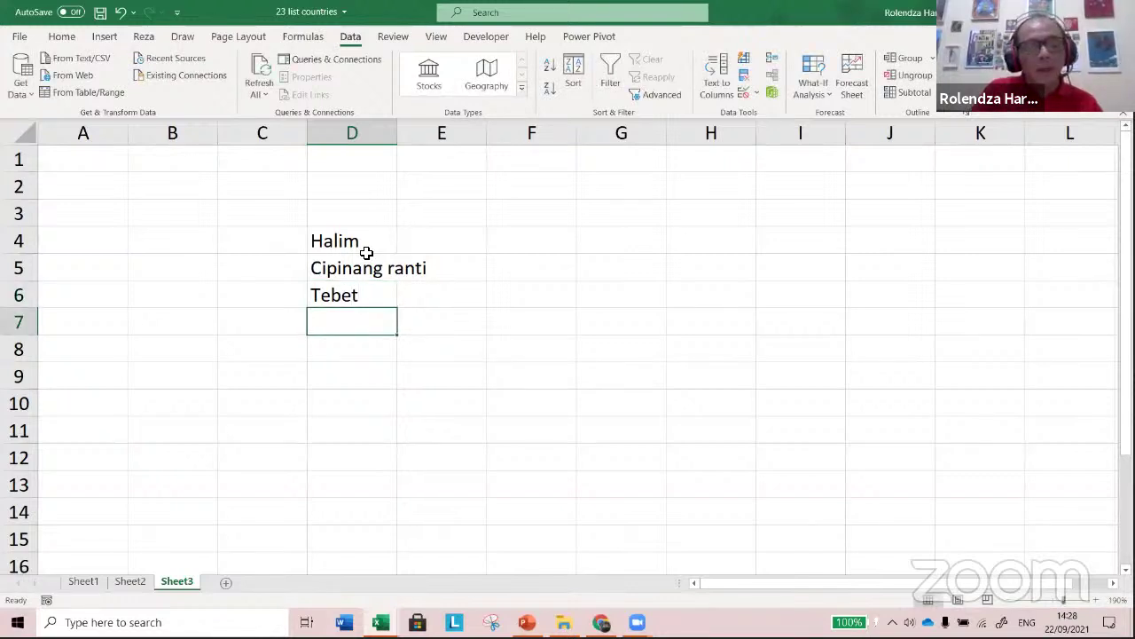
{"action": "type", "text": "Jat"}
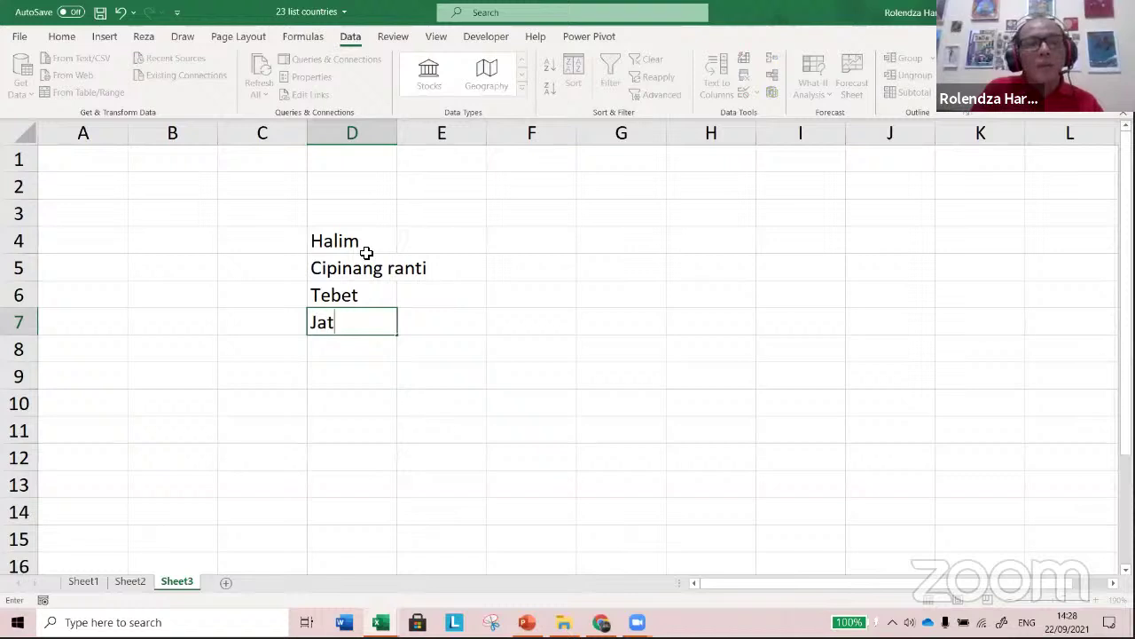
{"action": "type", "text": "inegara"}
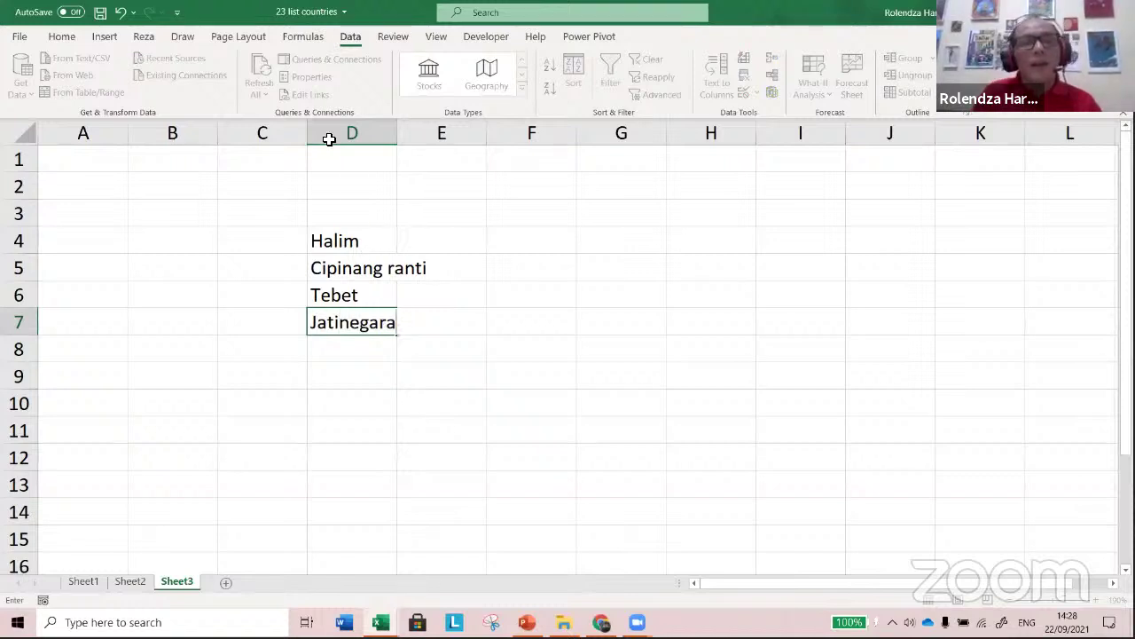
{"action": "left_click", "coordinate": [439, 336]}
- Enter the values 1, 3, 5 and 2 beside the place names in cells E4 to E7
{"action": "left_click", "coordinate": [430, 240]}
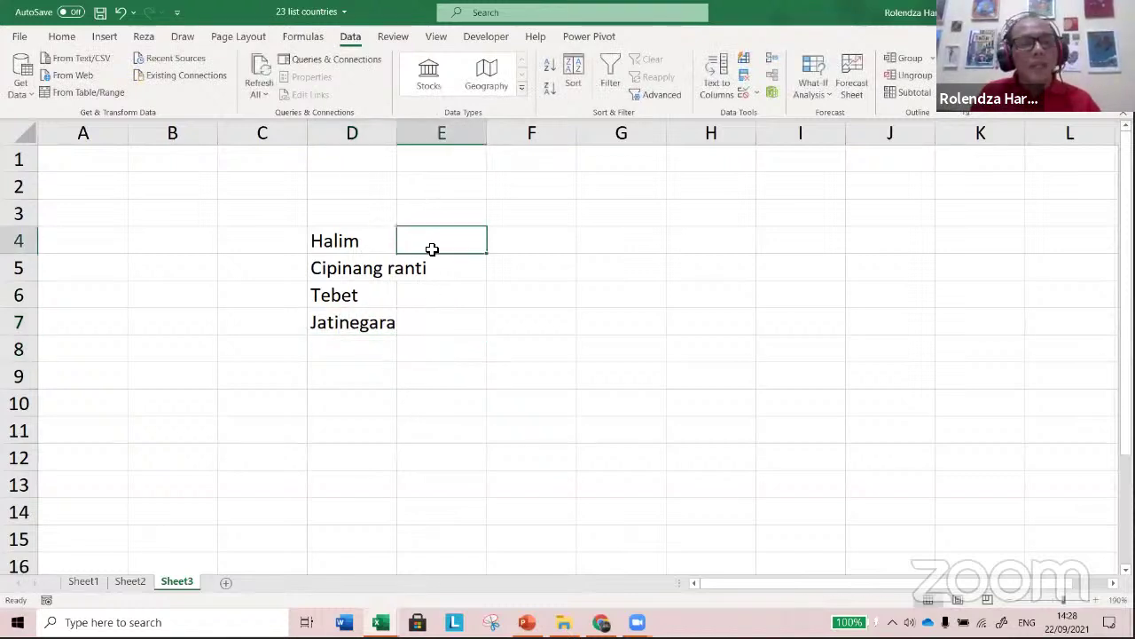
{"action": "type", "text": "1"}
{"action": "left_click", "coordinate": [449, 271]}
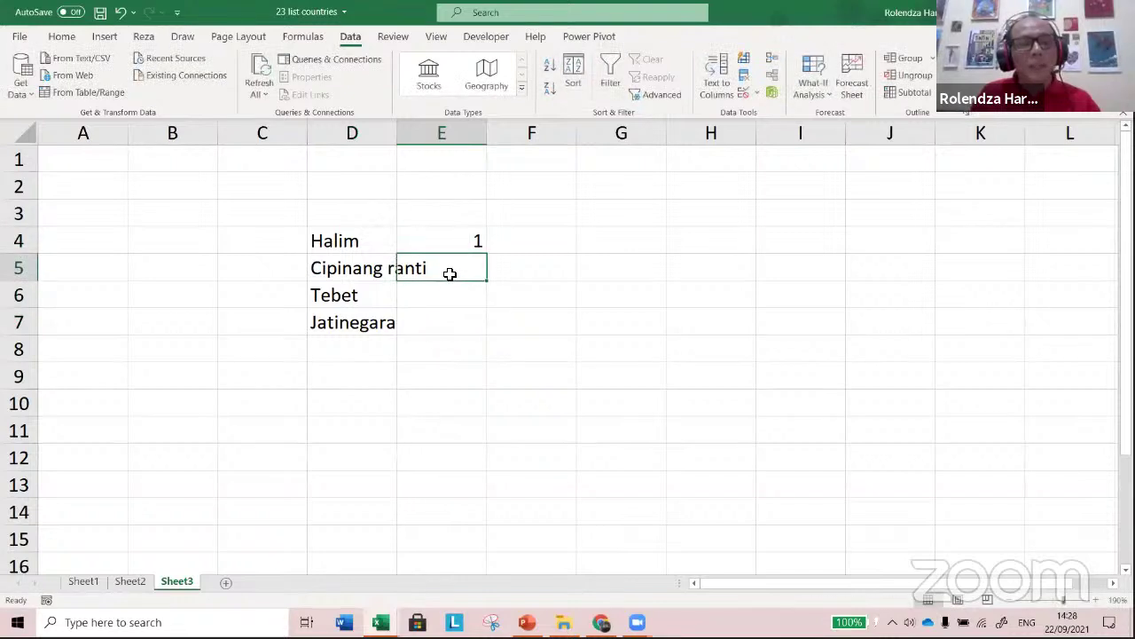
{"action": "type", "text": "3"}
{"action": "left_click", "coordinate": [450, 300]}
{"action": "type", "text": "5"}
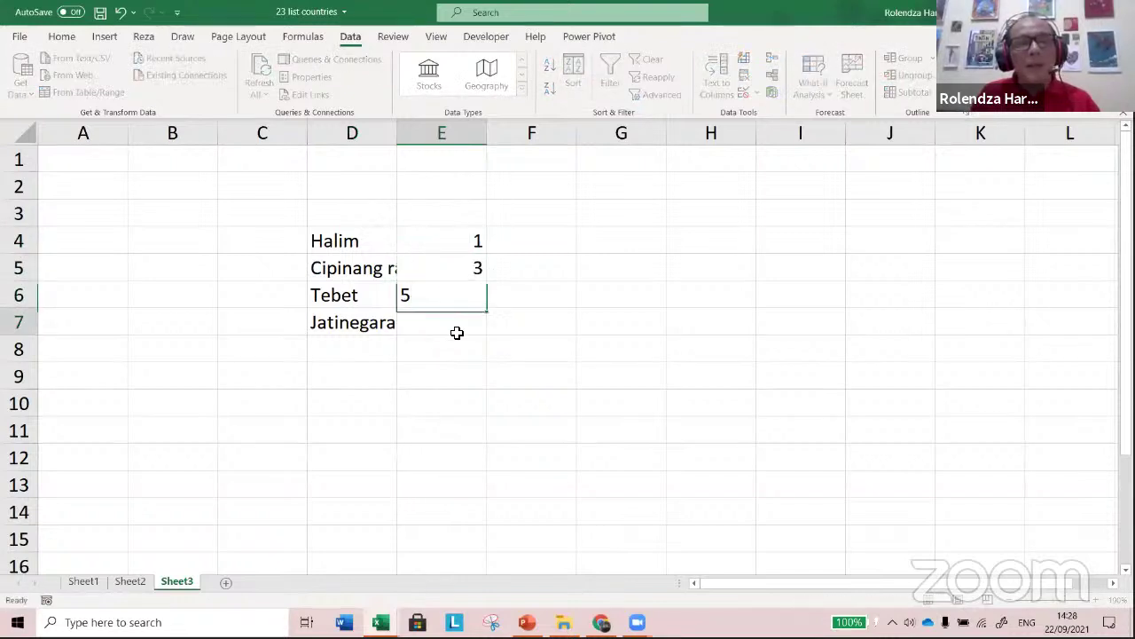
{"action": "left_click", "coordinate": [457, 333]}
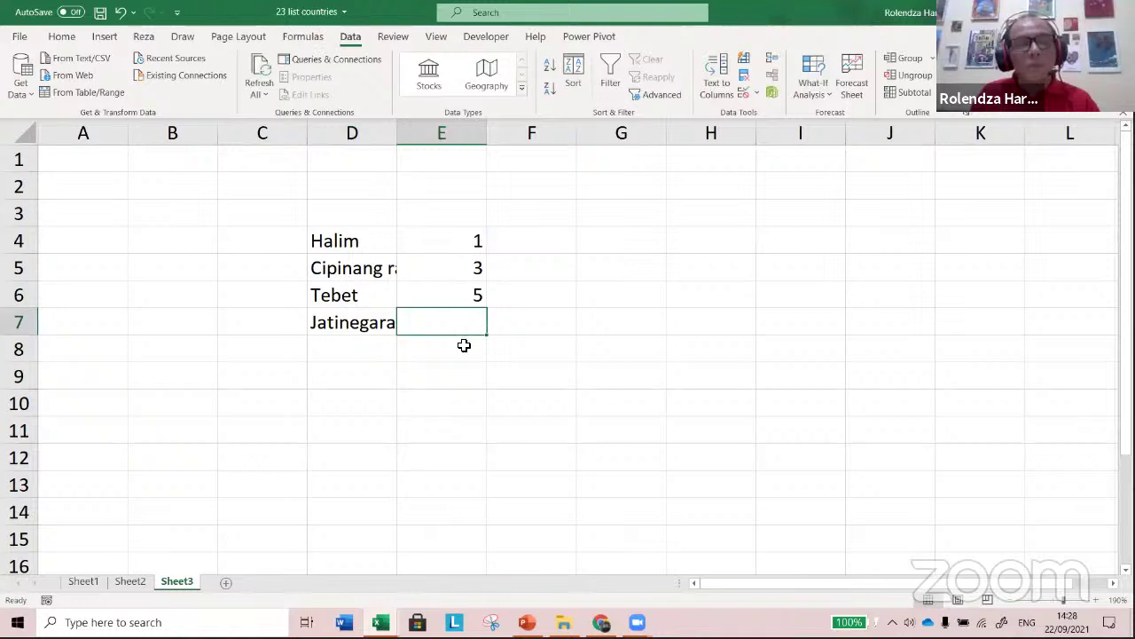
{"action": "type", "text": "3"}
{"action": "left_click", "coordinate": [476, 375]}
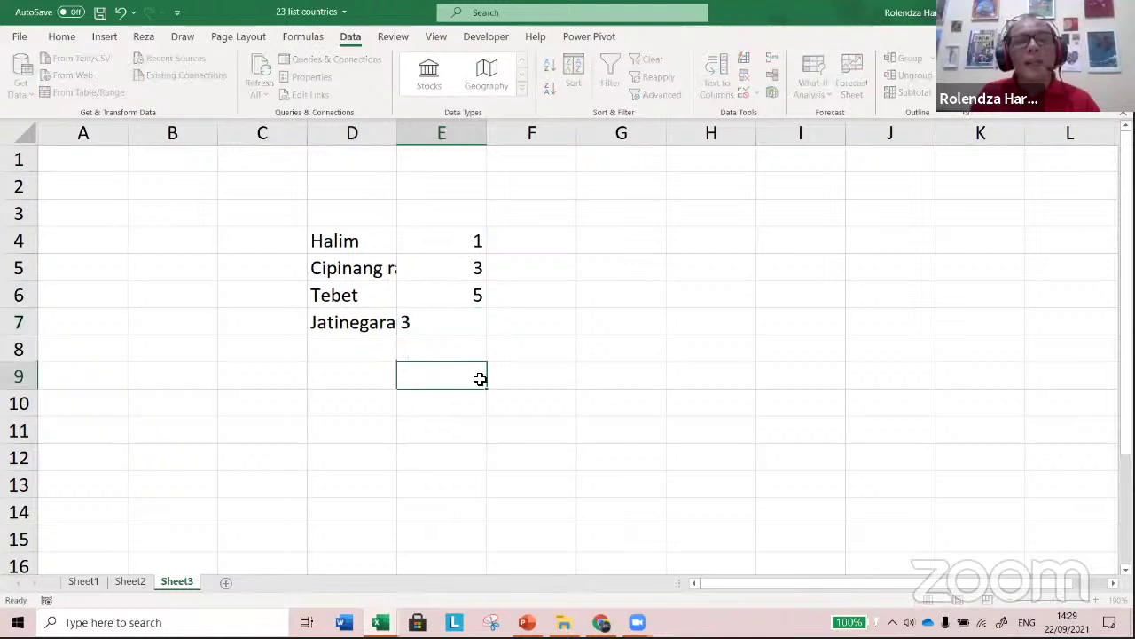
{"action": "left_click", "coordinate": [454, 322]}
{"action": "type", "text": "2"}
{"action": "key", "text": "Return"}
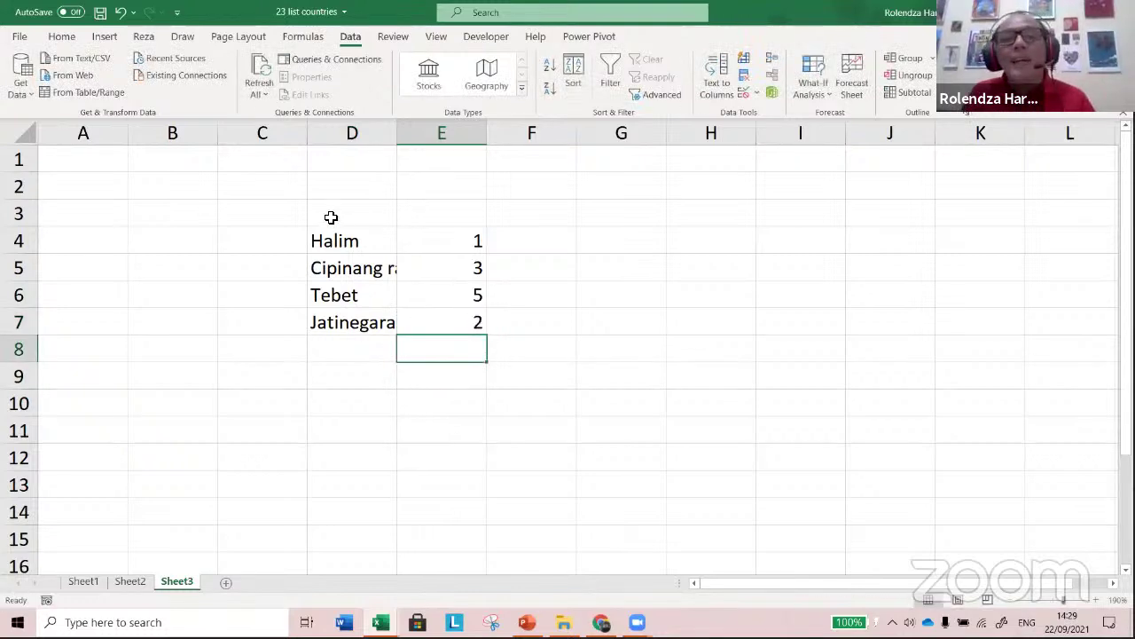
- Insert the Bing Maps add-in on the sheet with the place names and values in D4:E7 selected
{"action": "left_click", "coordinate": [391, 249]}
{"action": "left_click_drag", "start_coordinate": [391, 249], "coordinate": [460, 311]}
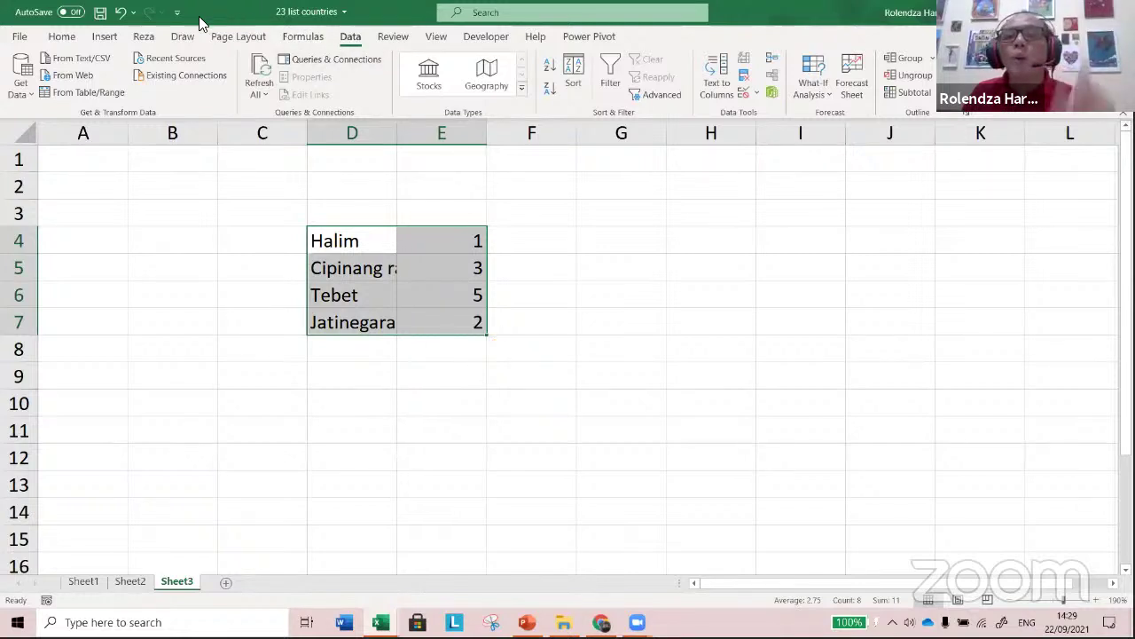
{"action": "left_click", "coordinate": [110, 36]}
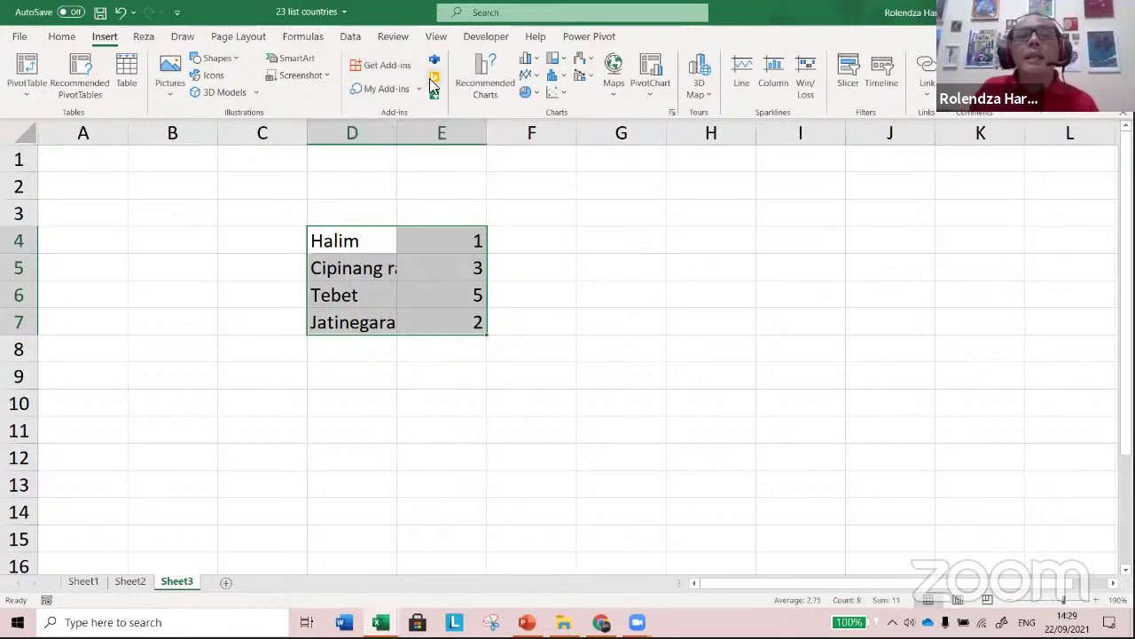
{"action": "left_click", "coordinate": [387, 68]}
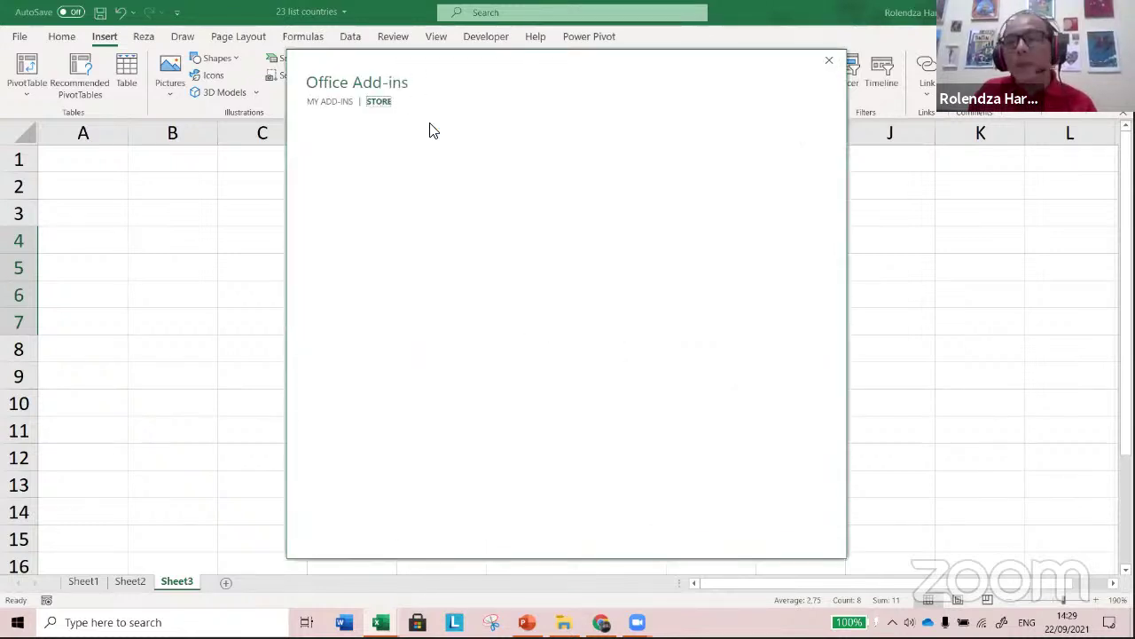
{"action": "left_click", "coordinate": [827, 64]}
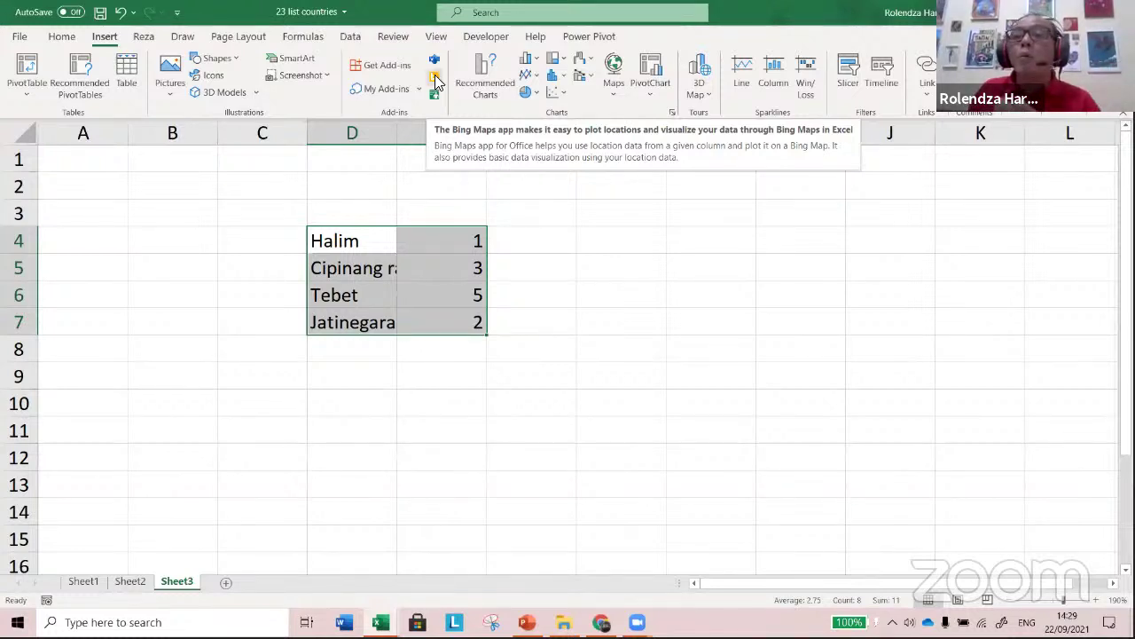
{"action": "left_click", "coordinate": [434, 80]}
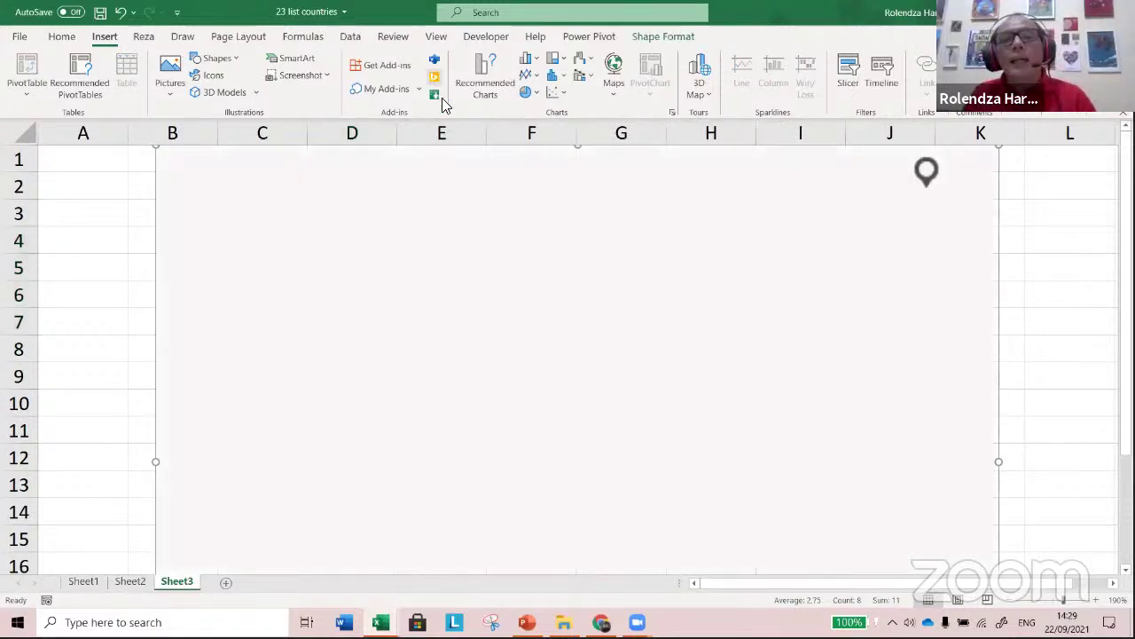
- Plot the selected place names and their values as locations on the Bing map
{"action": "left_click", "coordinate": [1005, 594]}
{"action": "left_click", "coordinate": [1004, 594]}
{"action": "left_click", "coordinate": [1005, 595]}
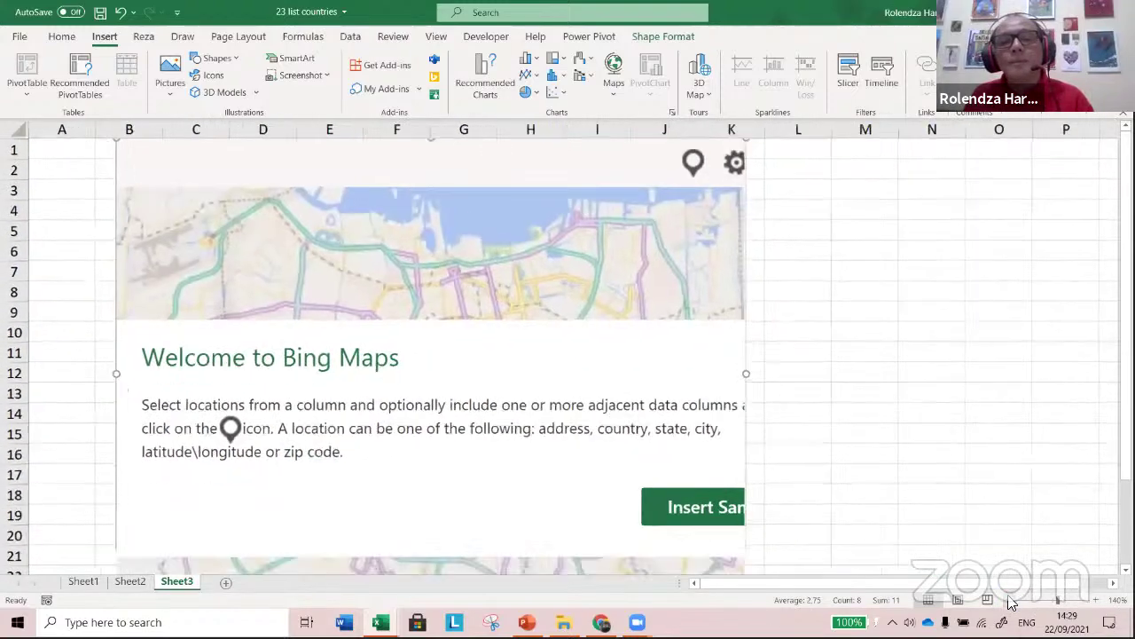
{"action": "left_click", "coordinate": [1004, 594]}
{"action": "left_click", "coordinate": [1004, 594]}
{"action": "left_click", "coordinate": [1004, 595]}
{"action": "left_click", "coordinate": [1004, 595]}
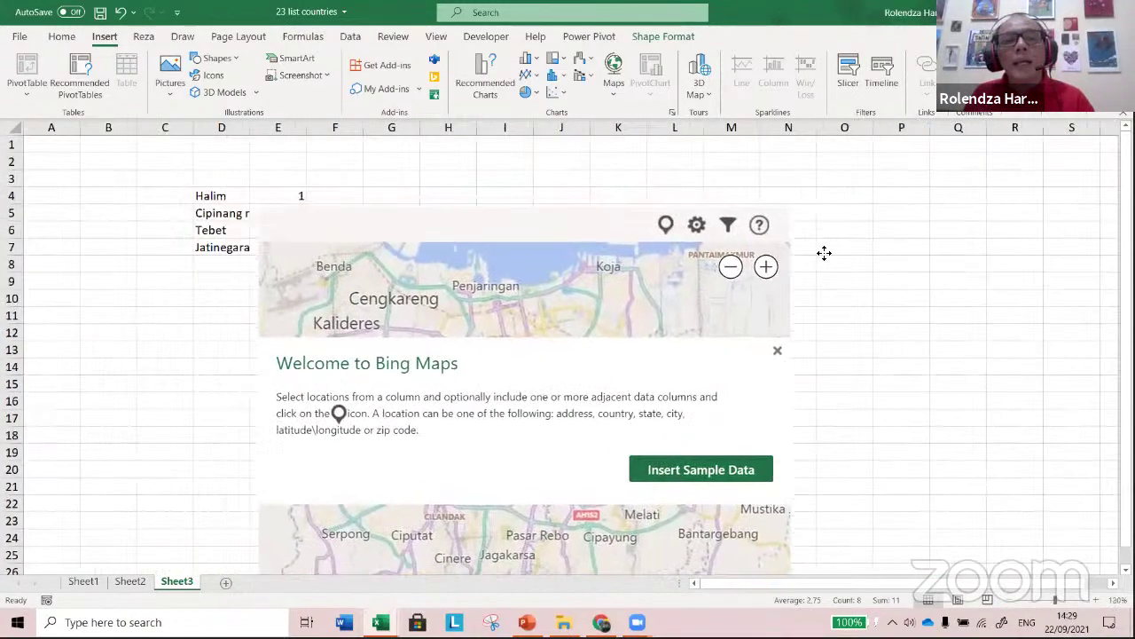
{"action": "left_click", "coordinate": [699, 225]}
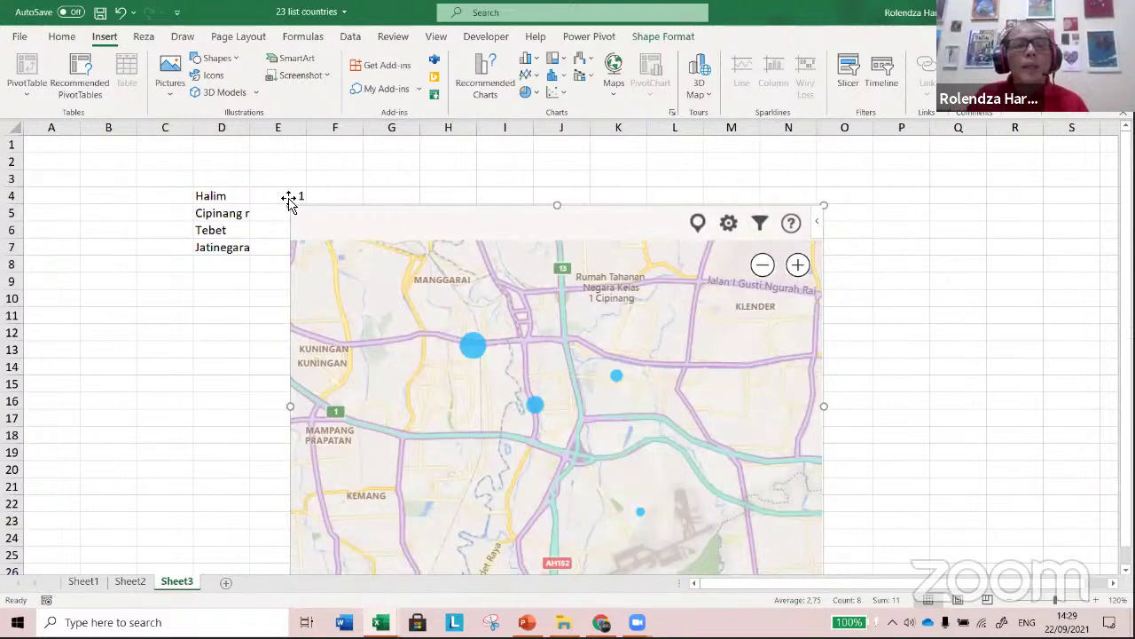
- Shrink the Bing map and place it beside the data, starting around column F, row 3
{"action": "left_click_drag", "start_coordinate": [291, 205], "coordinate": [383, 290]}
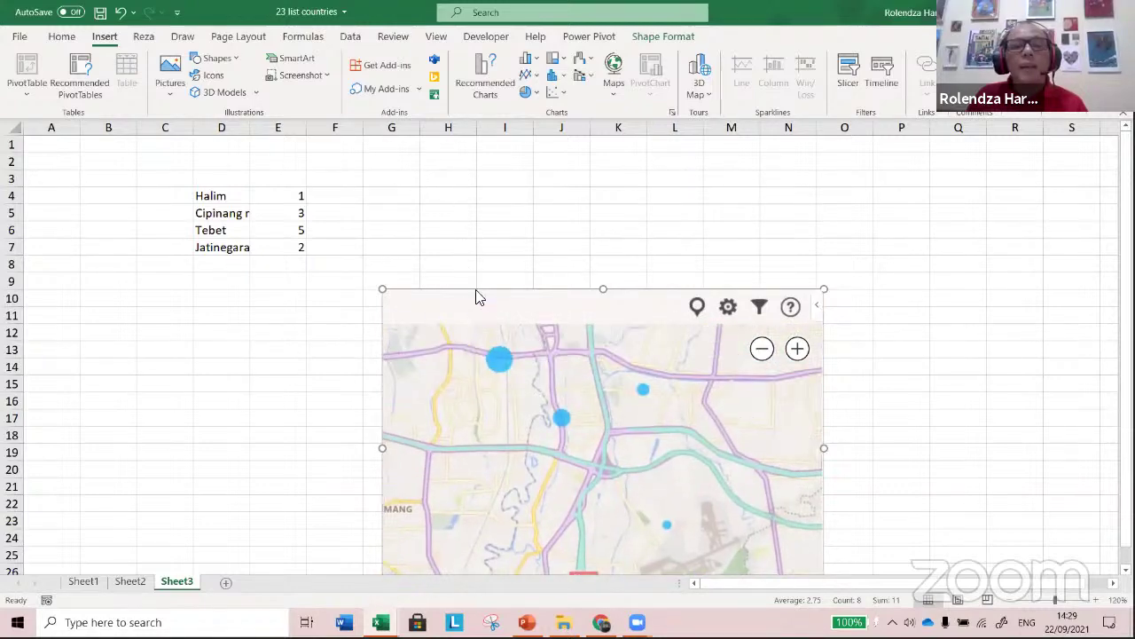
{"action": "left_click_drag", "start_coordinate": [478, 289], "coordinate": [439, 177]}
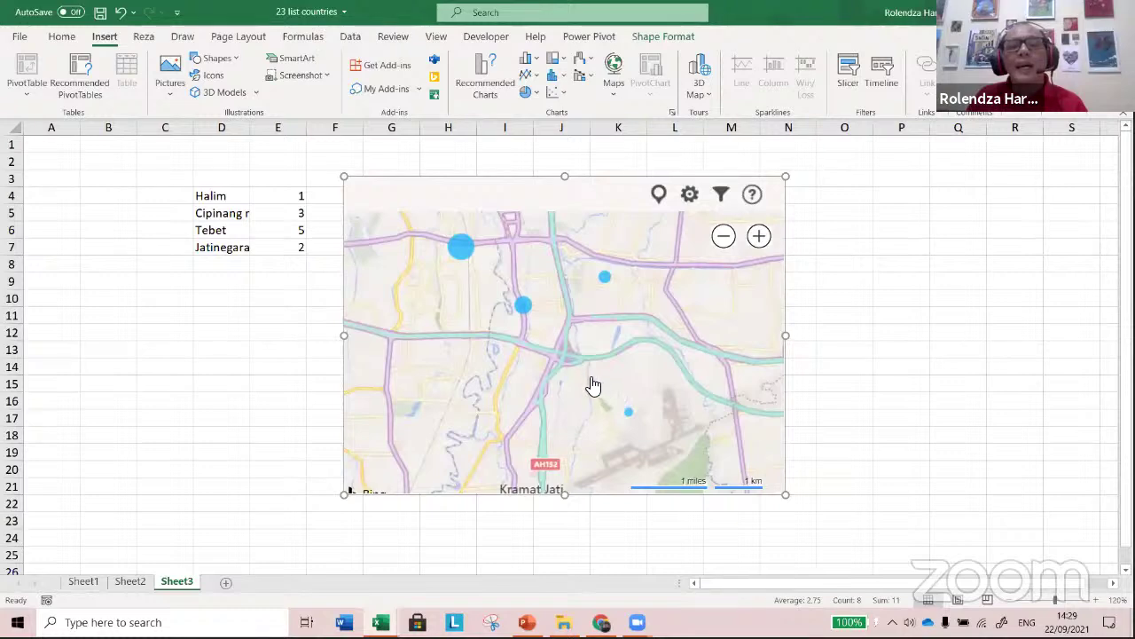
- Examine the plotted locations around Tebet up close and move the map to start around column H, row 5
{"action": "scroll", "coordinate": [591, 383], "scroll_direction": "up", "scroll_amount": 1}
{"action": "left_click_drag", "start_coordinate": [496, 291], "coordinate": [668, 428]}
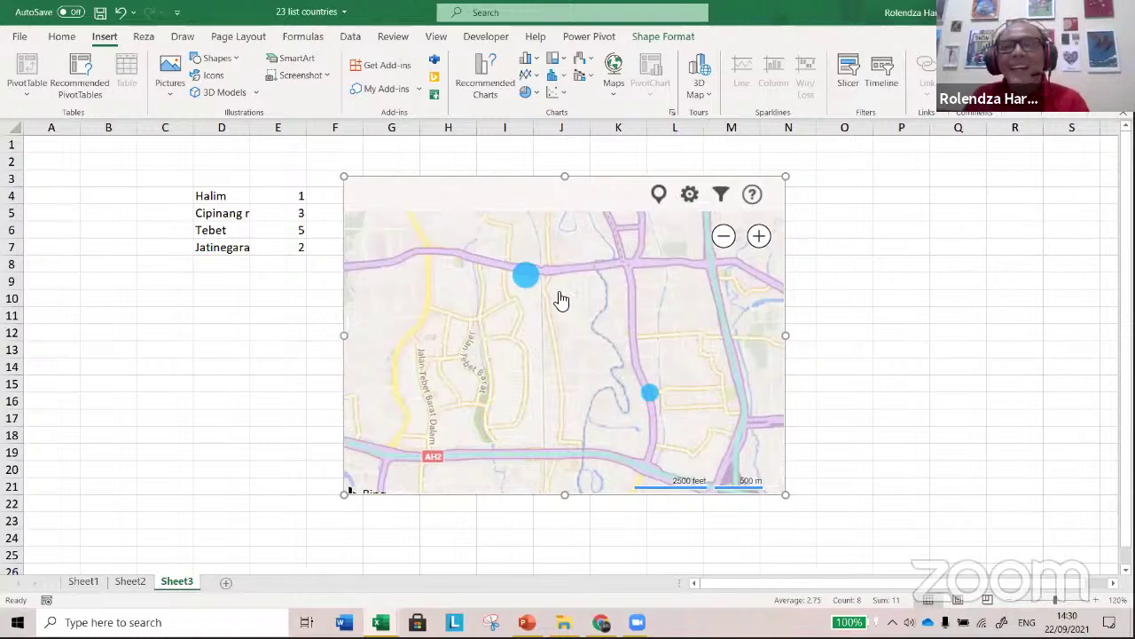
{"action": "scroll", "coordinate": [562, 300], "scroll_direction": "up", "scroll_amount": 2}
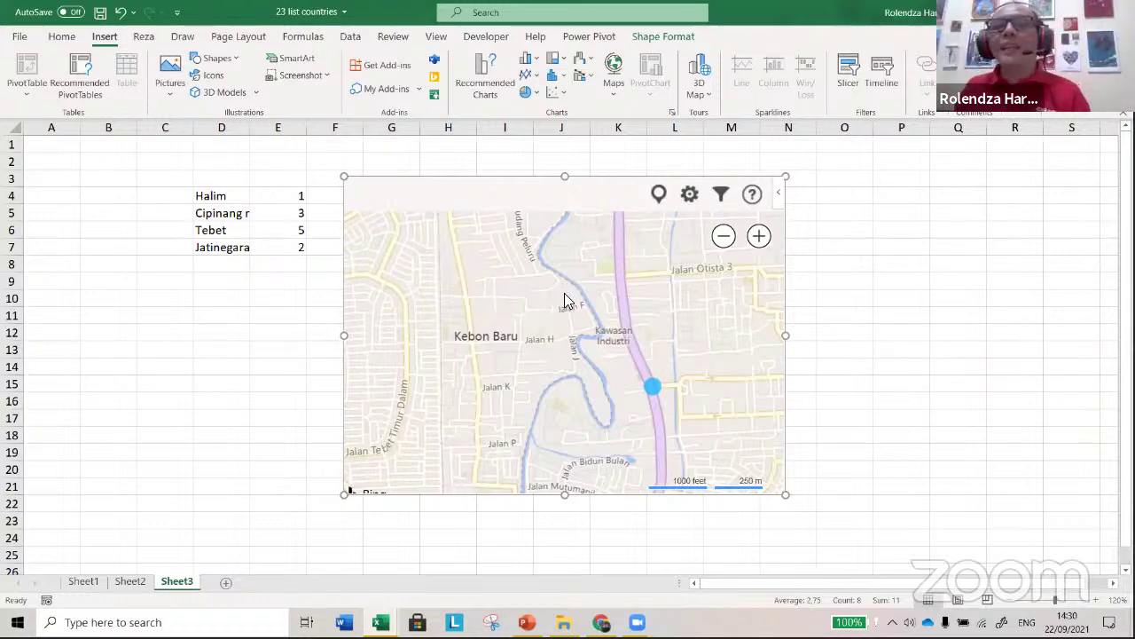
{"action": "scroll", "coordinate": [559, 298], "scroll_direction": "down", "scroll_amount": 2}
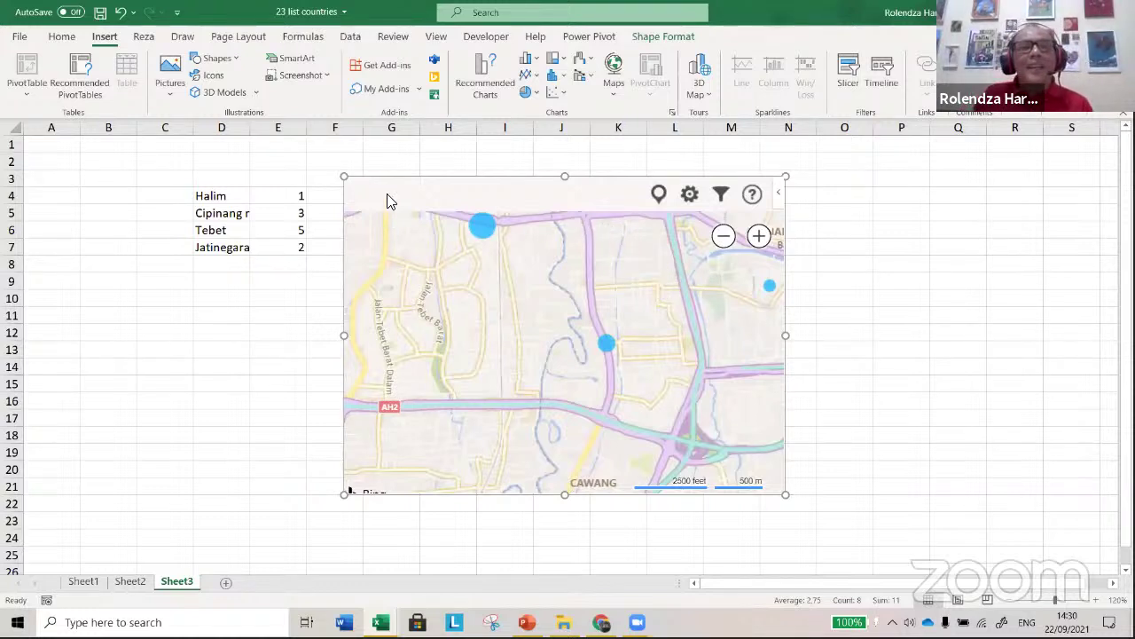
{"action": "left_click_drag", "start_coordinate": [390, 182], "coordinate": [490, 216]}
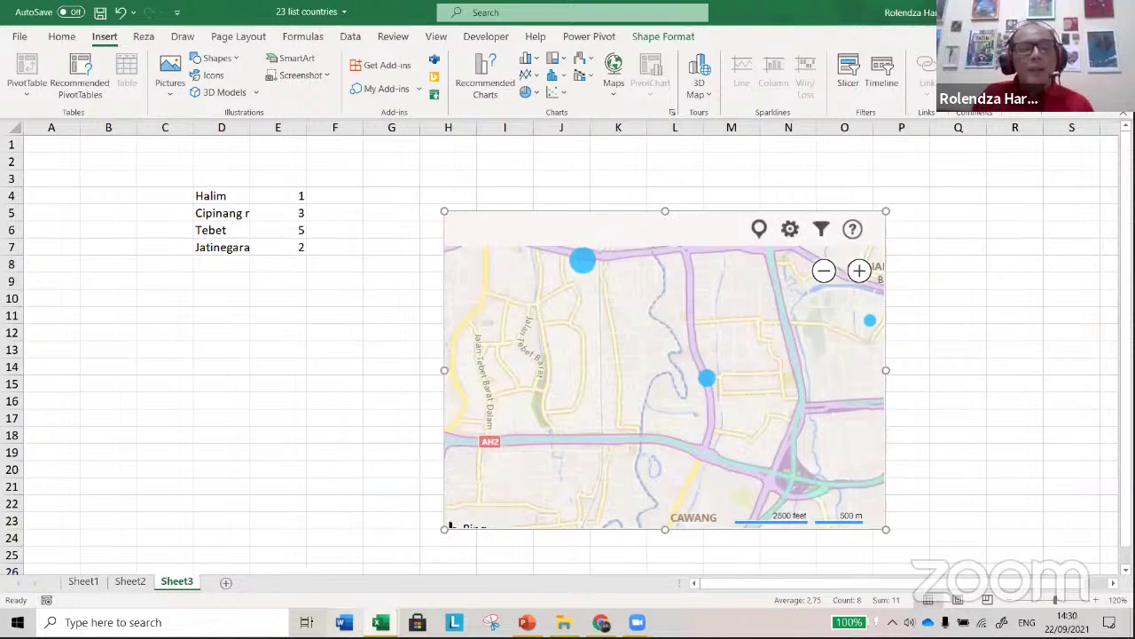
{"action": "left_click", "coordinate": [381, 621]}
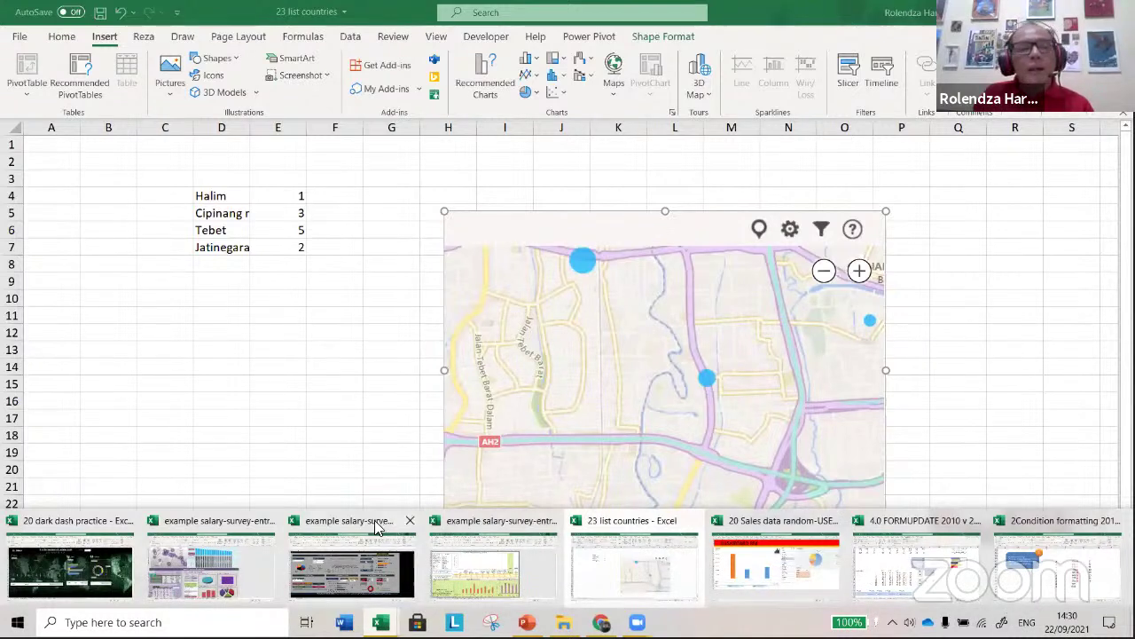
{"action": "left_click", "coordinate": [262, 304]}
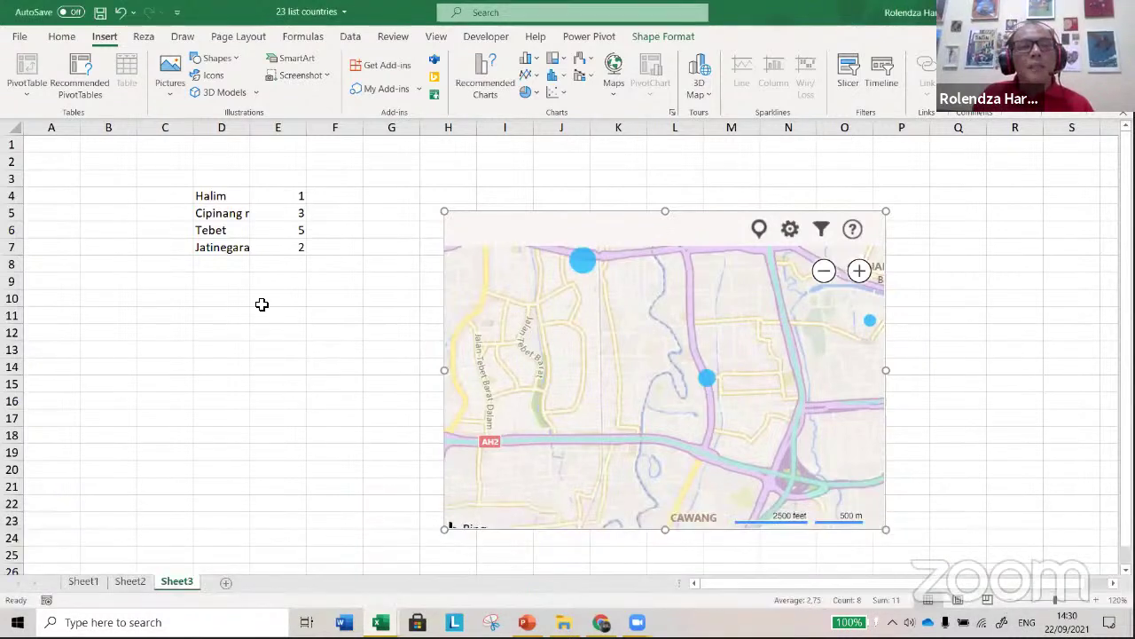
- List the countries japan, indonesia and india in cells C298:C300 of Sheet1
{"action": "left_click", "coordinate": [84, 581]}
{"action": "left_click", "coordinate": [315, 247]}
{"action": "left_click", "coordinate": [277, 182]}
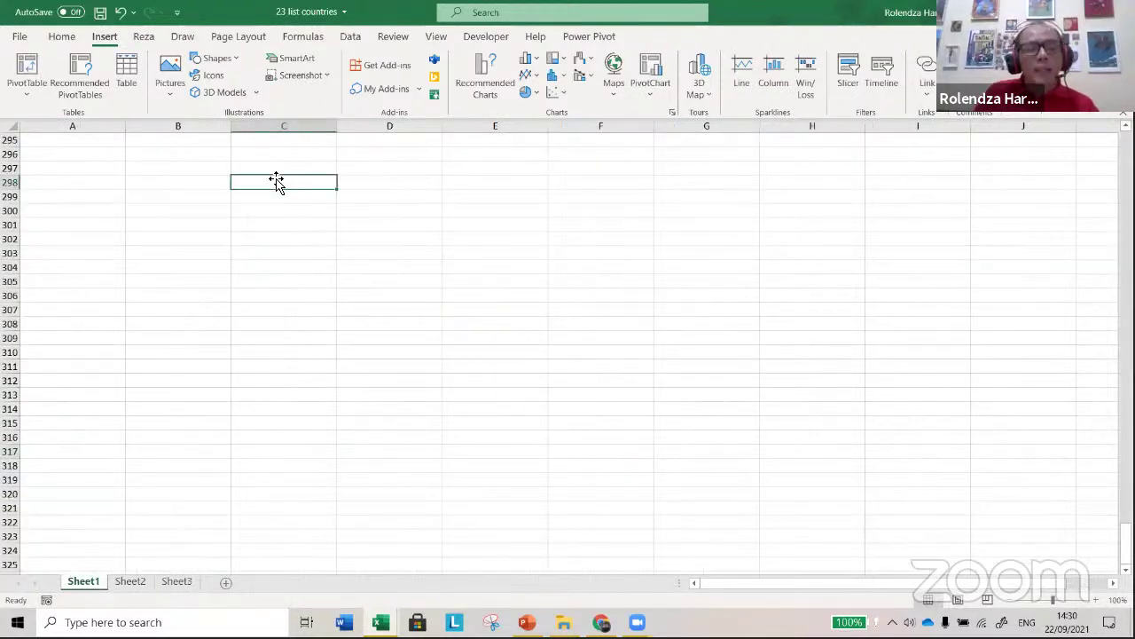
{"action": "type", "text": "japan"}
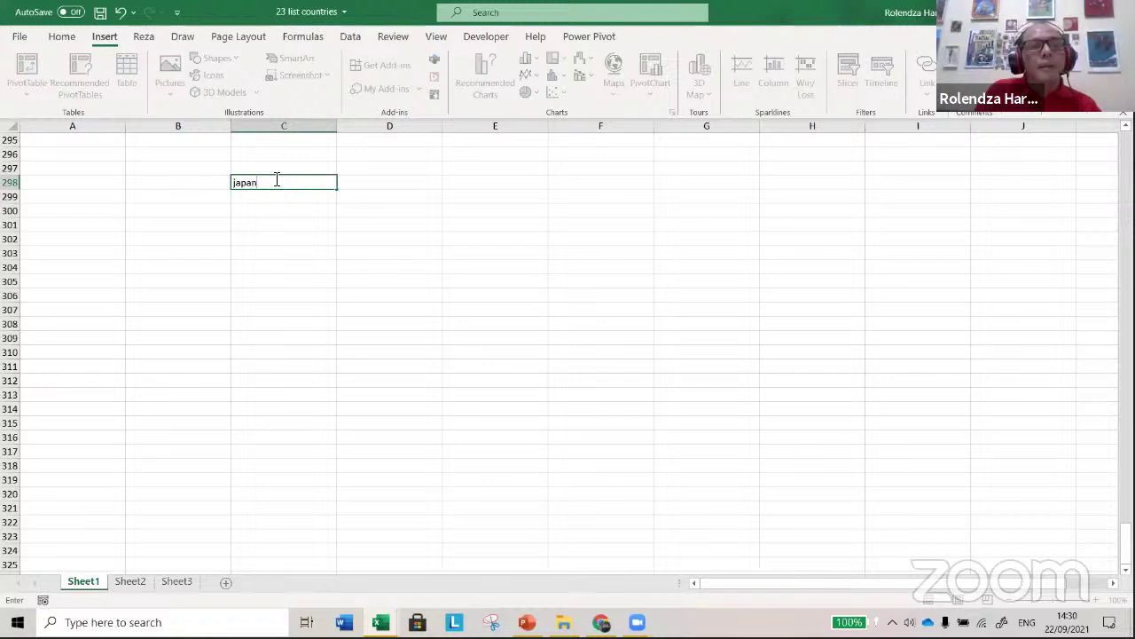
{"action": "key", "text": "Return"}
{"action": "type", "text": "indonesia"}
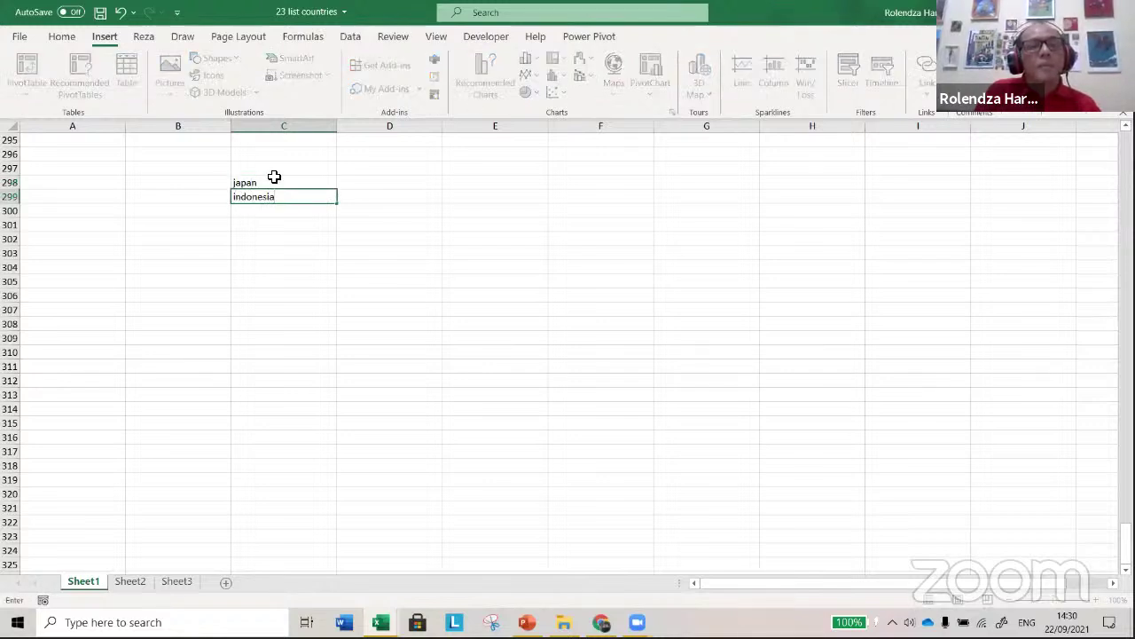
{"action": "key", "text": "Return"}
{"action": "type", "text": "i"}
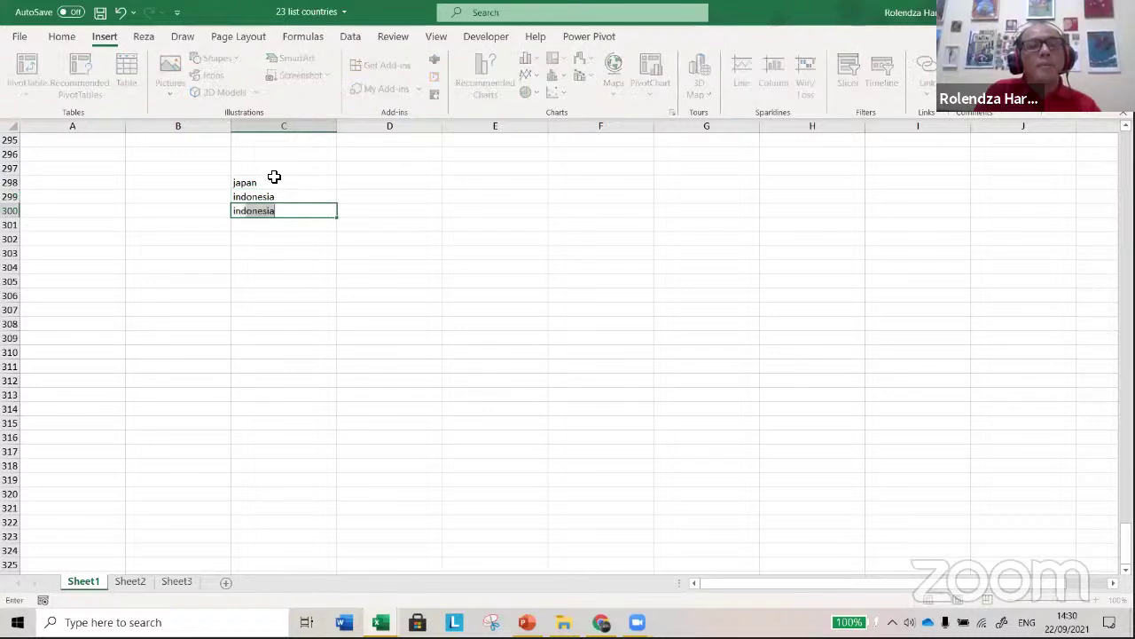
{"action": "type", "text": "ndd"}
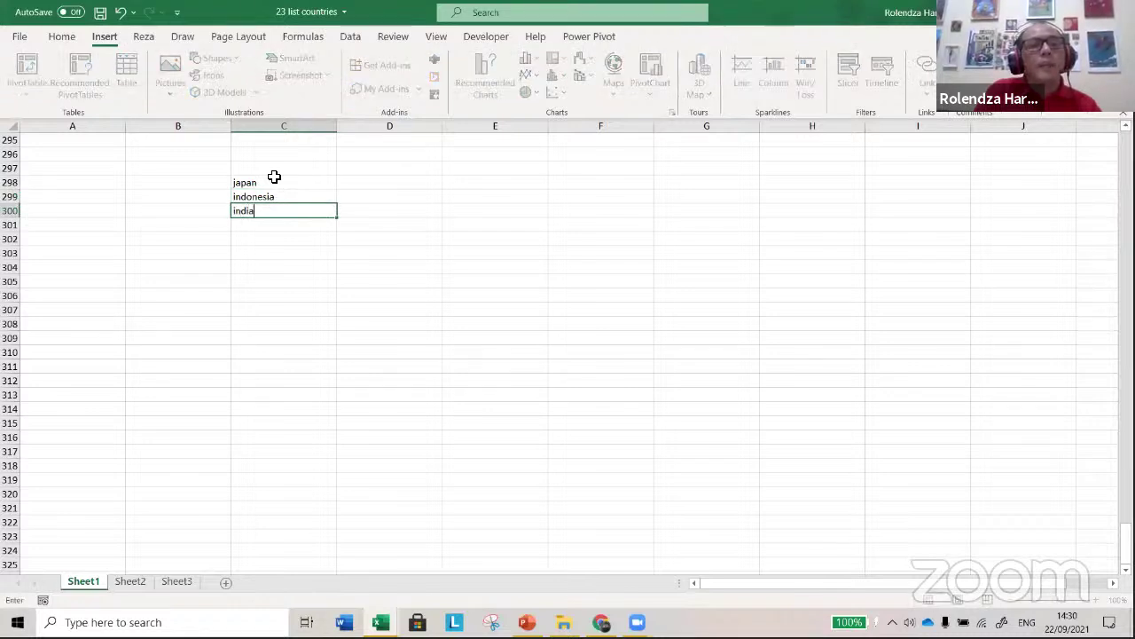
- Enter the values 10, 23 and 3 beside japan, indonesia and india in D298:D300, and narrow column D slightly
{"action": "left_click", "coordinate": [344, 182]}
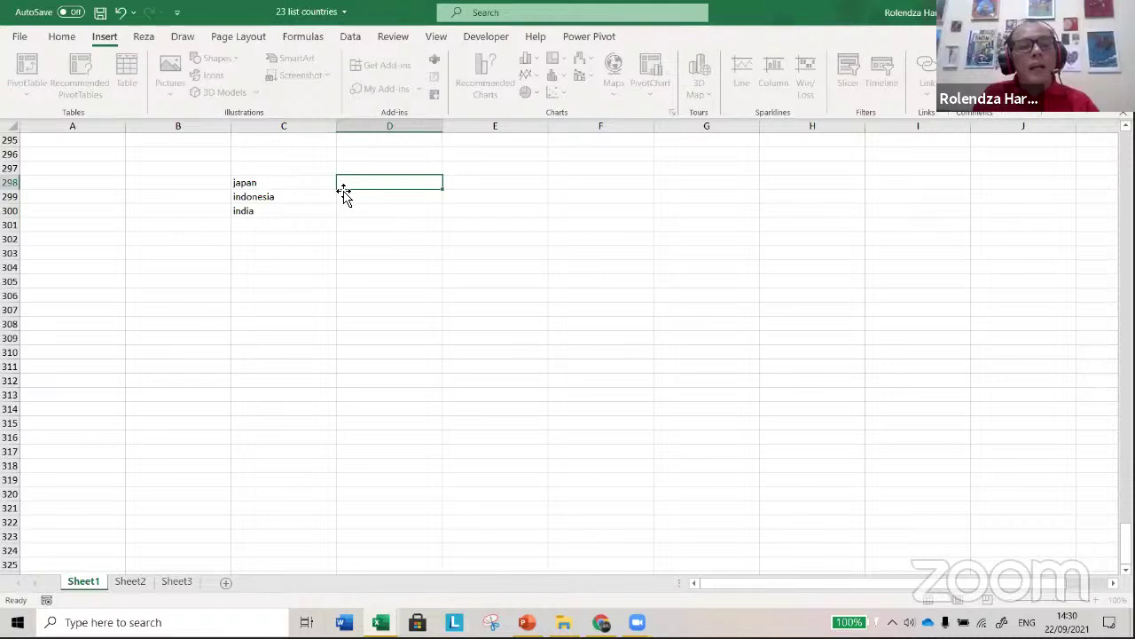
{"action": "type", "text": "10"}
{"action": "left_click", "coordinate": [348, 196]}
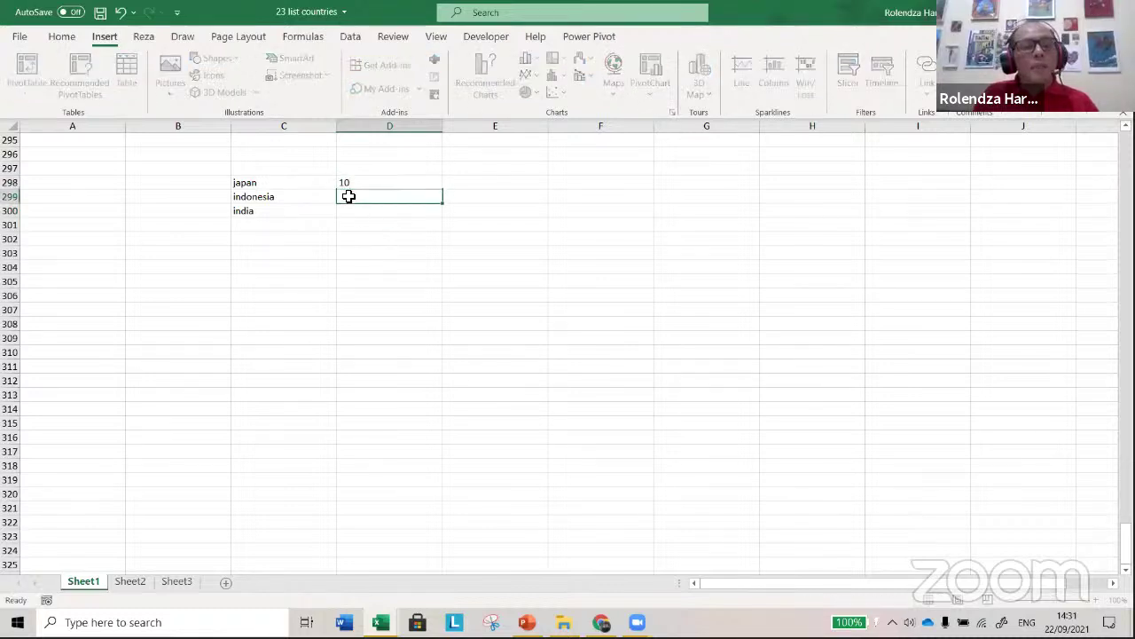
{"action": "type", "text": "23"}
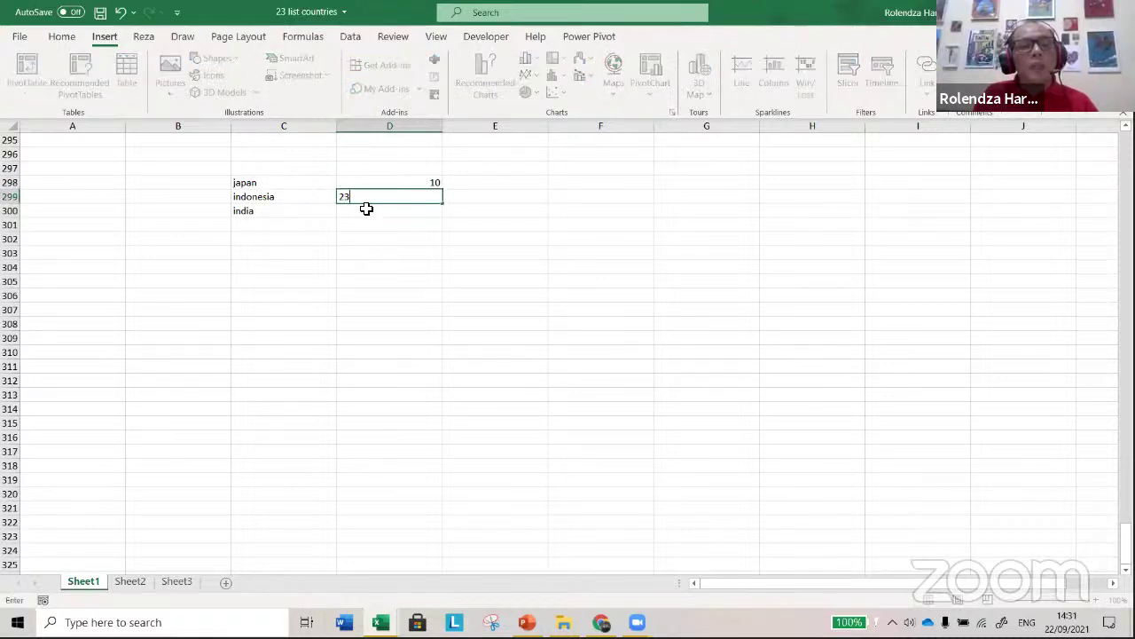
{"action": "left_click", "coordinate": [366, 208]}
{"action": "type", "text": "3"}
{"action": "left_click", "coordinate": [380, 266]}
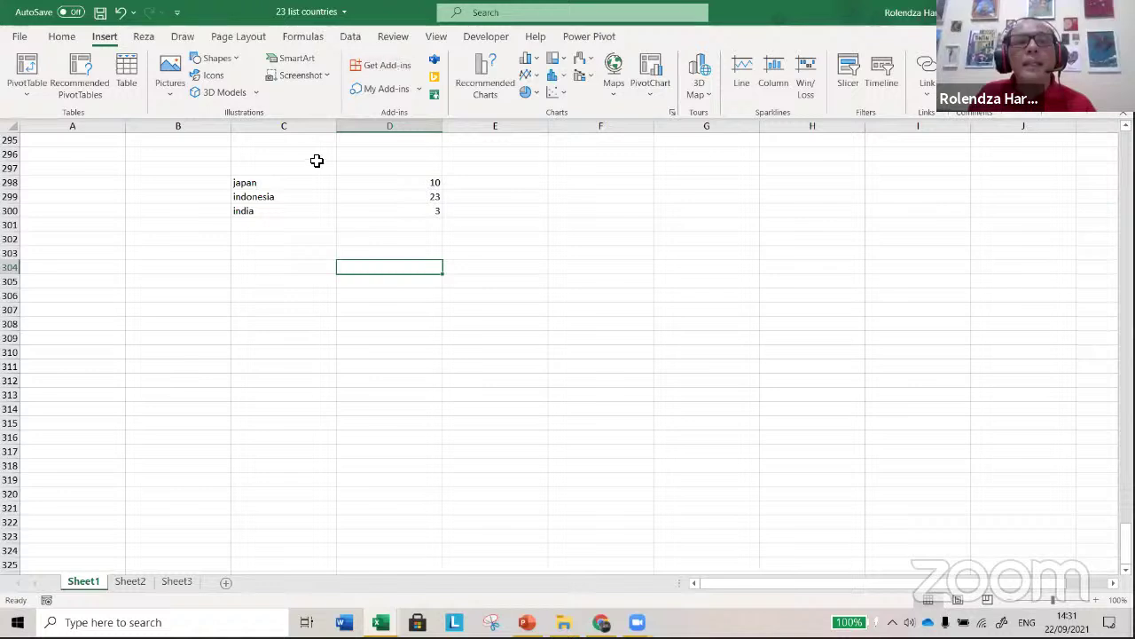
{"action": "left_click_drag", "start_coordinate": [441, 127], "coordinate": [409, 221]}
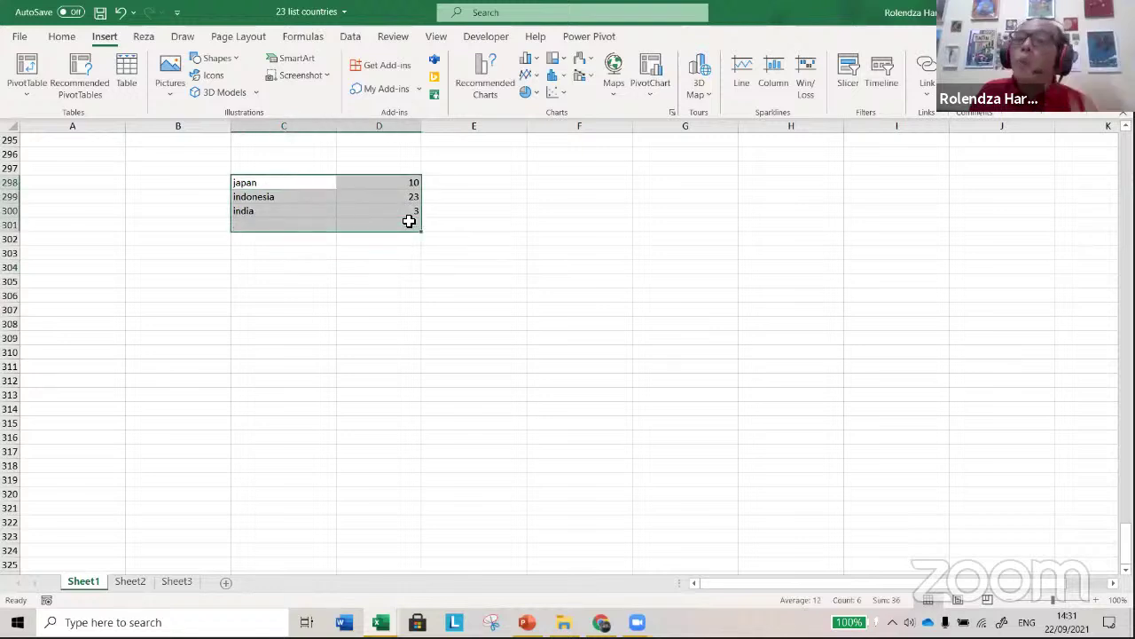